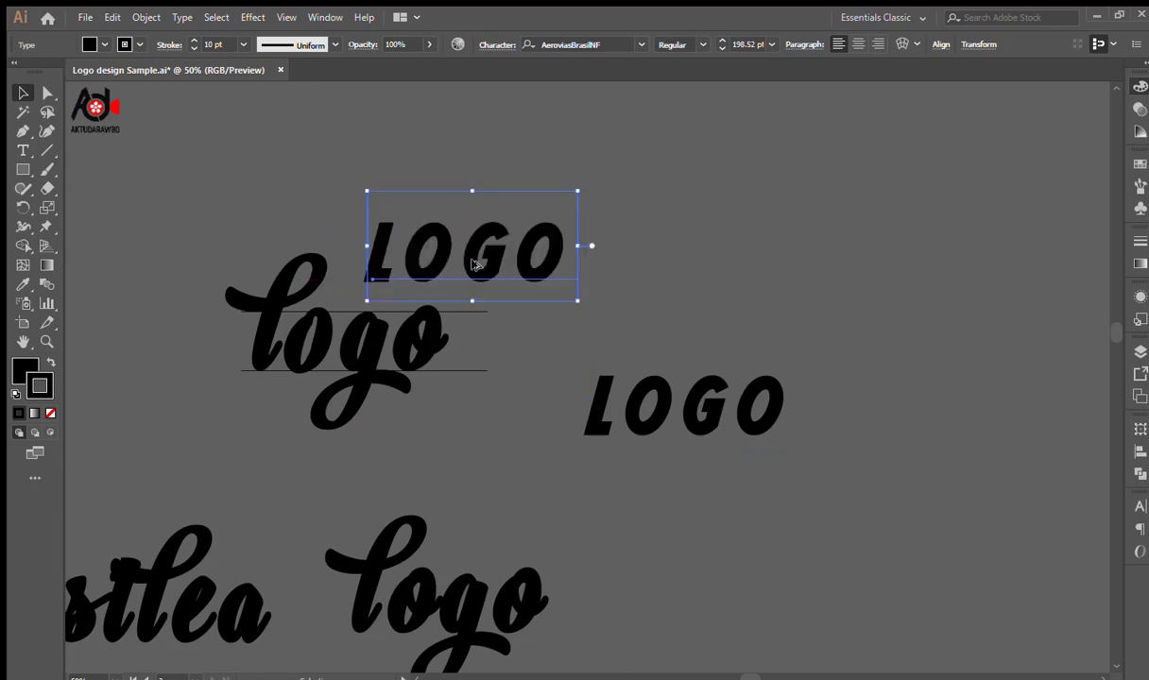
Convert the upper italic LOGO text above the script word to outlines and ungroup its letters.
key("ctrl+shift+a")
key("ctrl+plus")
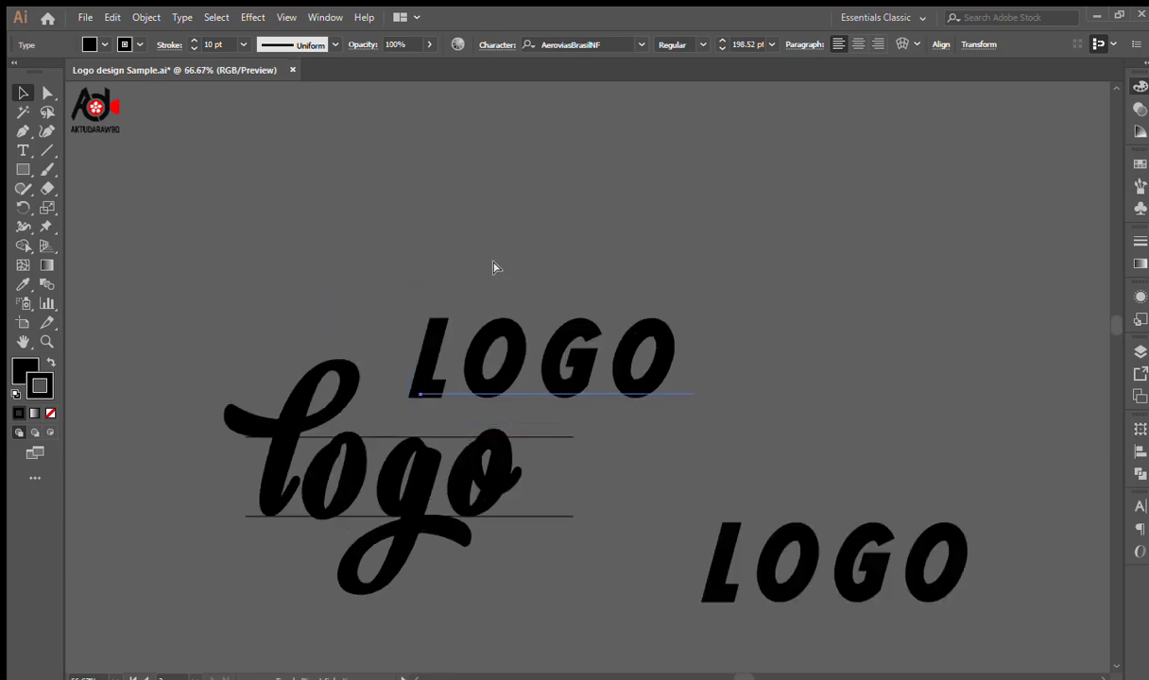
key("ctrl+shift+o")
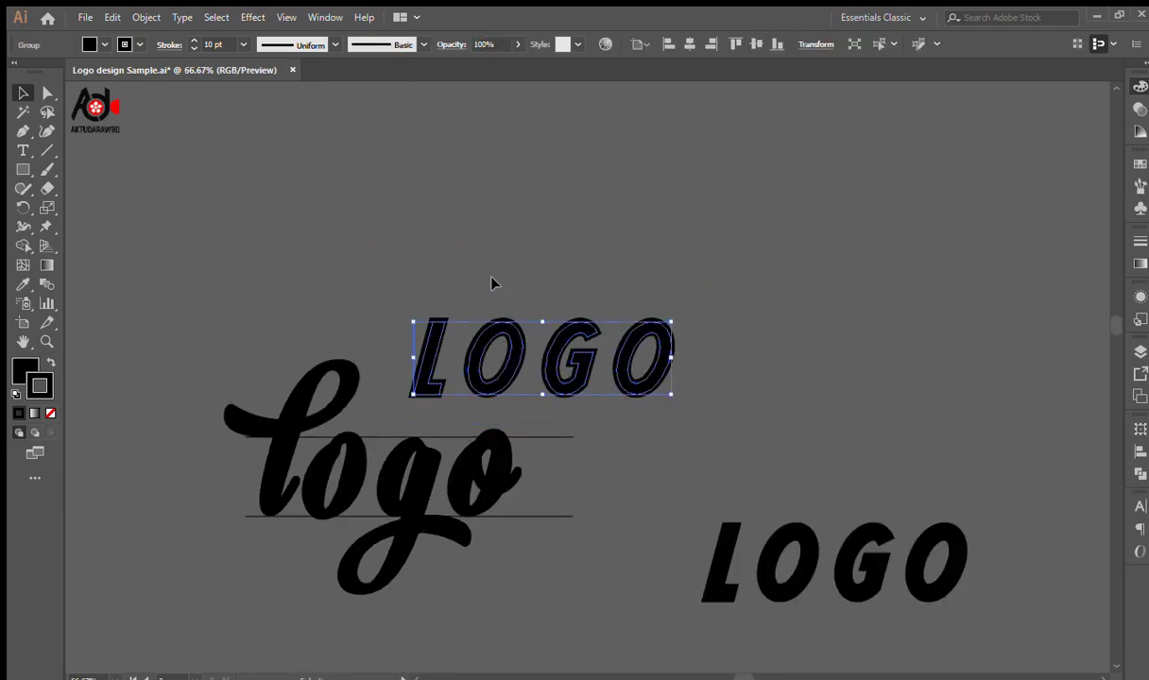
left_click(426, 290)
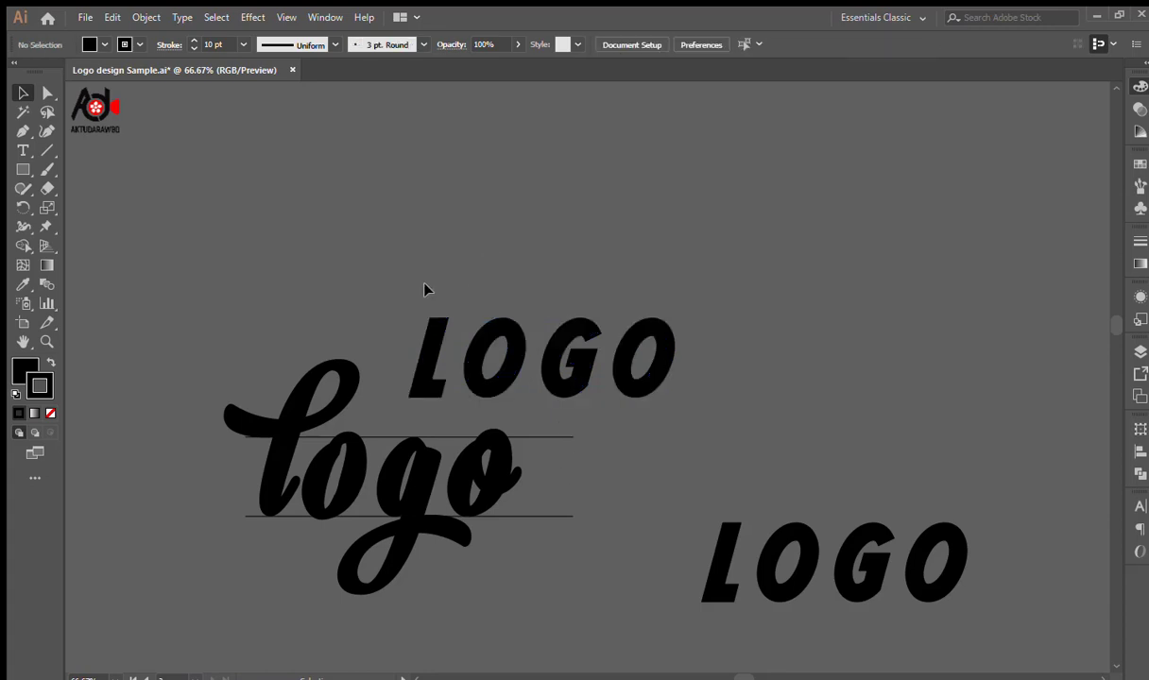
left_click(421, 351)
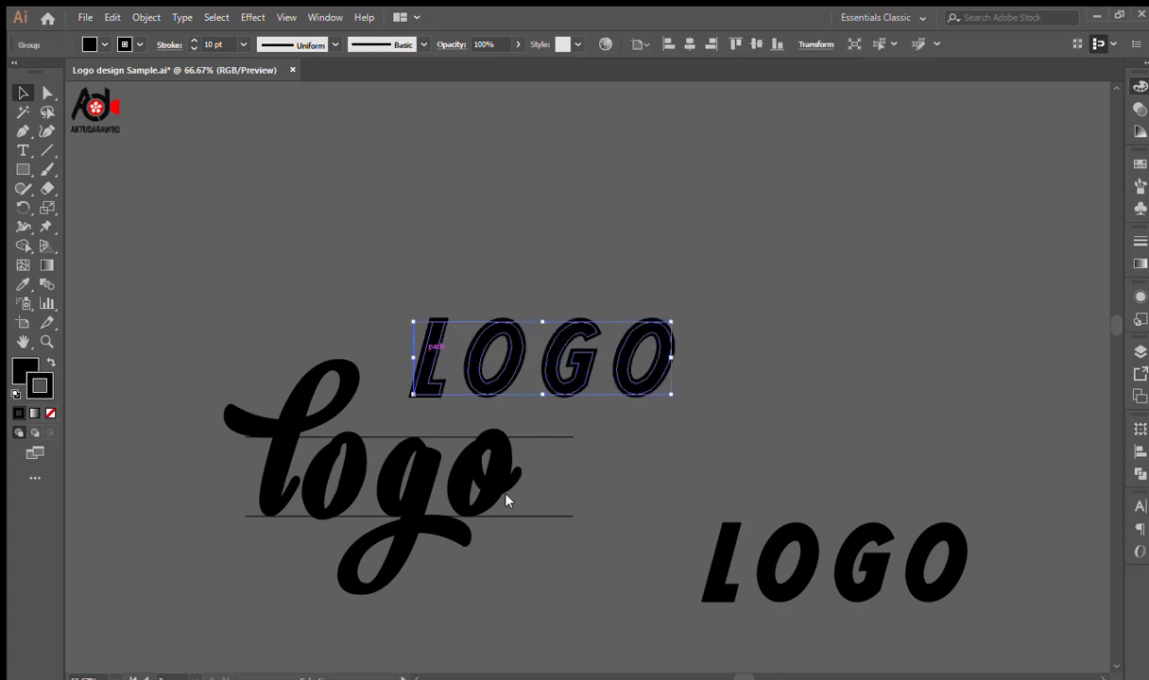
key("ctrl+shift+g")
left_click(697, 436)
left_click(631, 359)
left_click(397, 281)
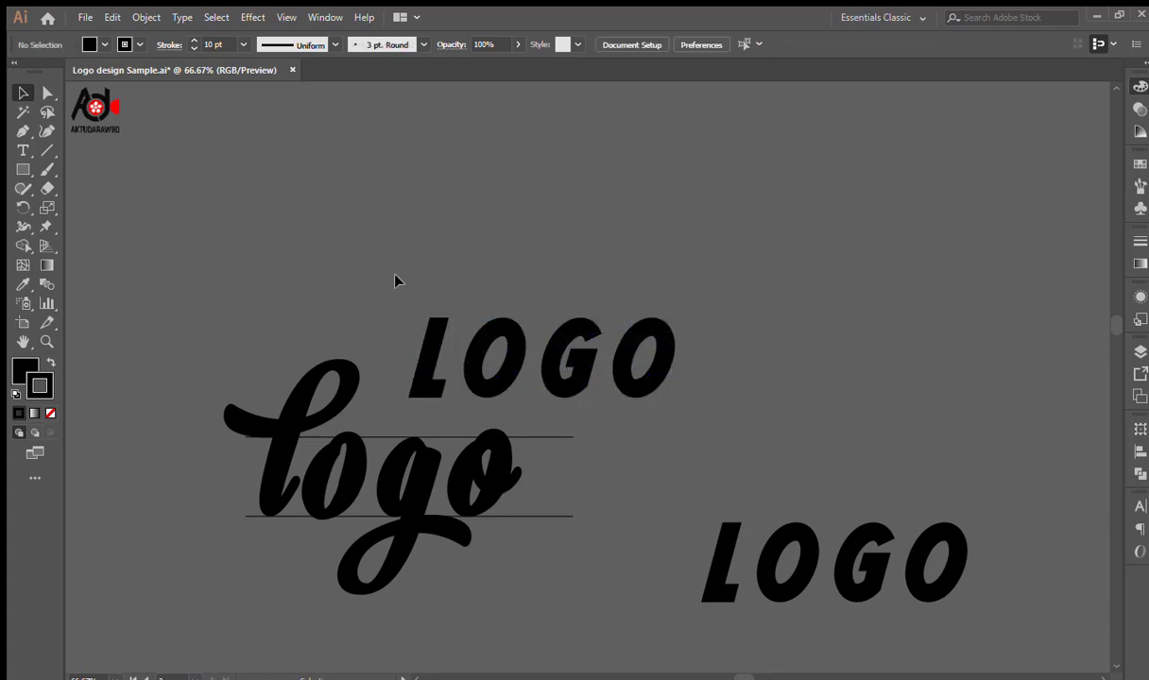
Delete the outlined L, O and G, and move the remaining O beside the script word's last o, between the guide lines.
left_click_drag(397, 281, 595, 401)
key("Delete")
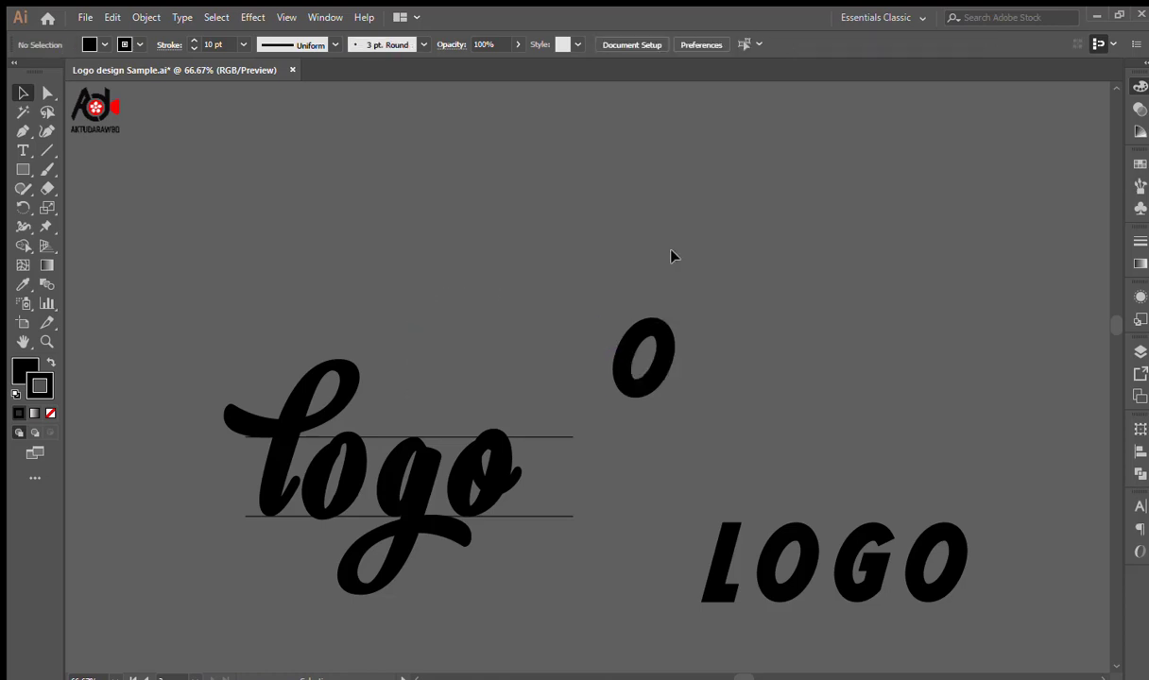
left_click(649, 376)
left_click_drag(649, 376, 564, 490)
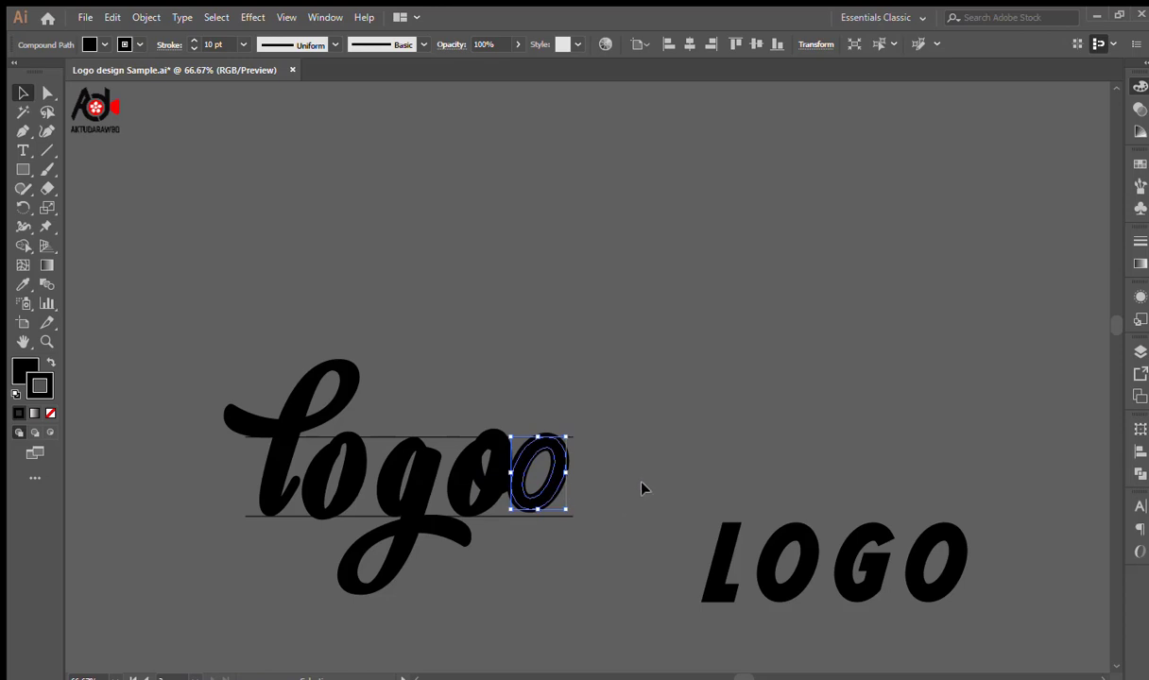
Align the bottom edge of the plain O to the script word's last o, using the script letter as key object.
left_click(600, 513)
left_click(505, 472)
left_click(577, 379)
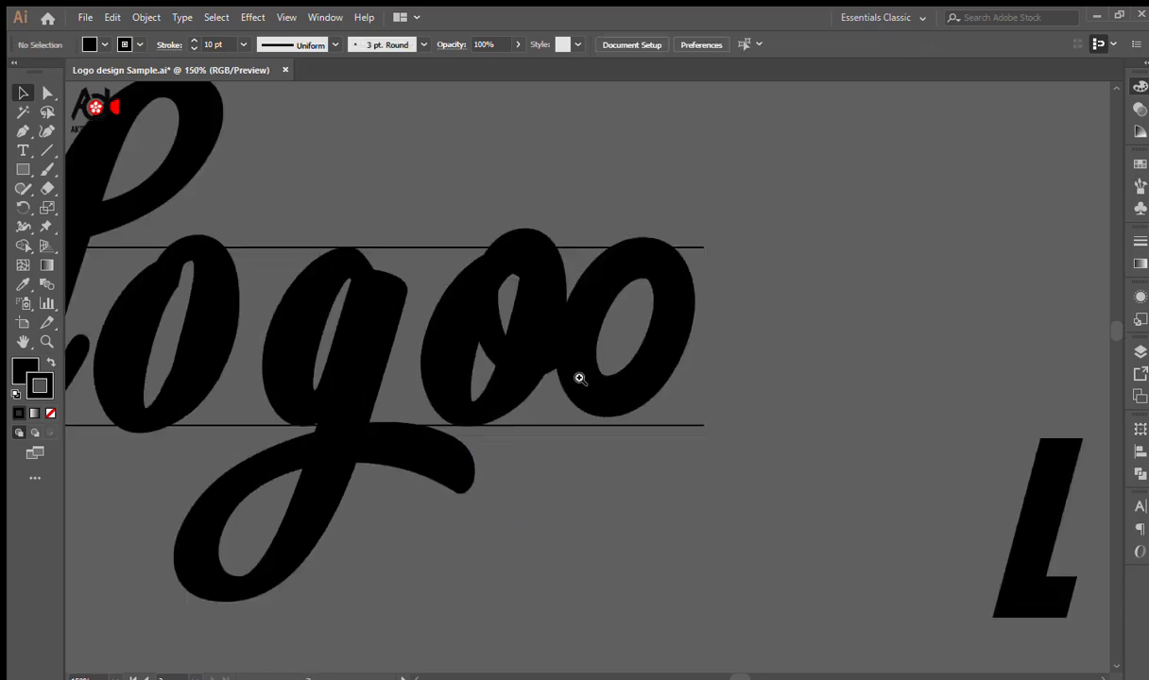
left_click_drag(619, 380, 496, 351)
double_click(516, 318)
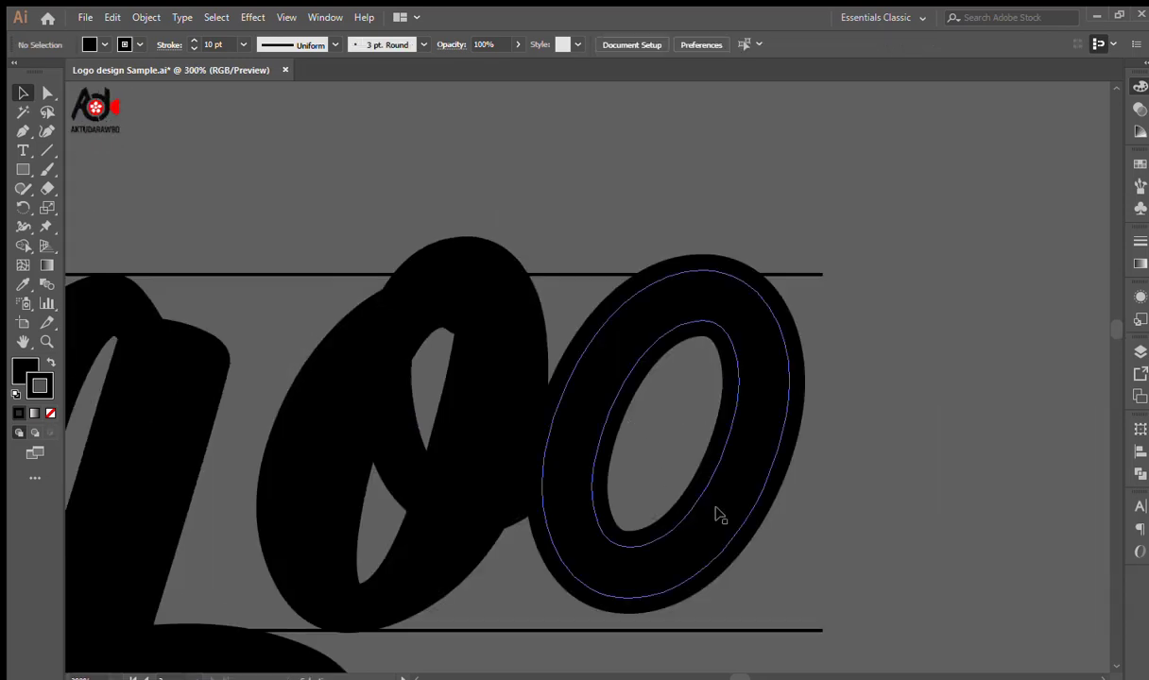
left_click_drag(784, 568, 714, 395)
double_click(416, 317)
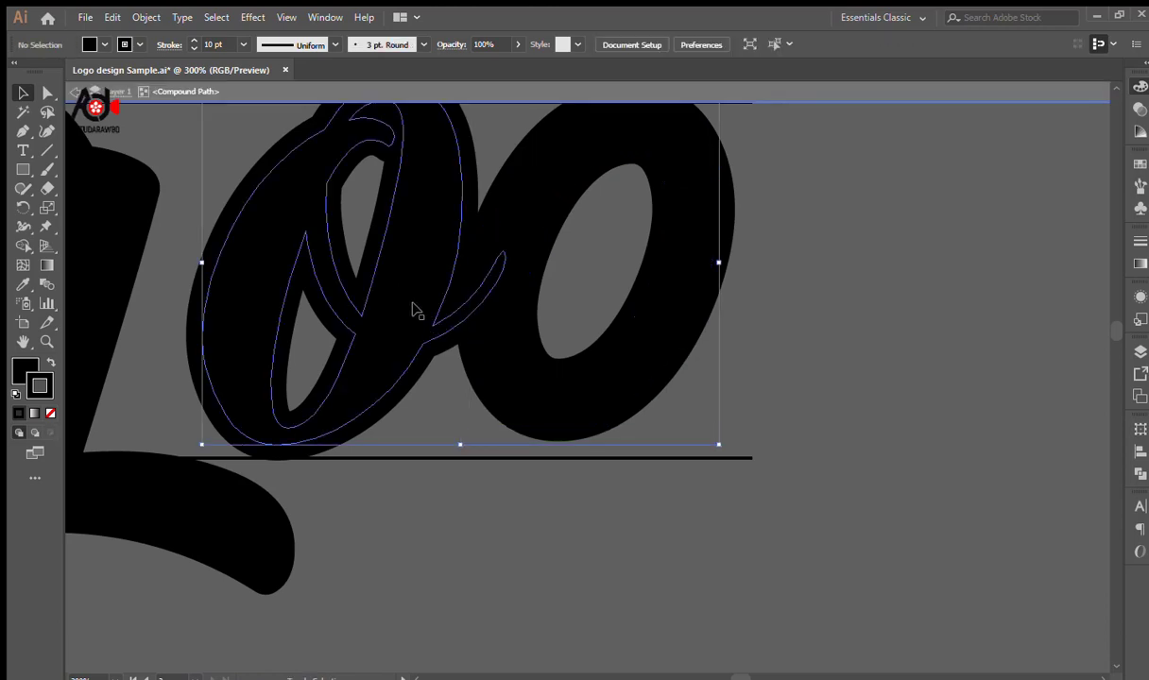
left_click(408, 321)
double_click(579, 97)
left_click(570, 159)
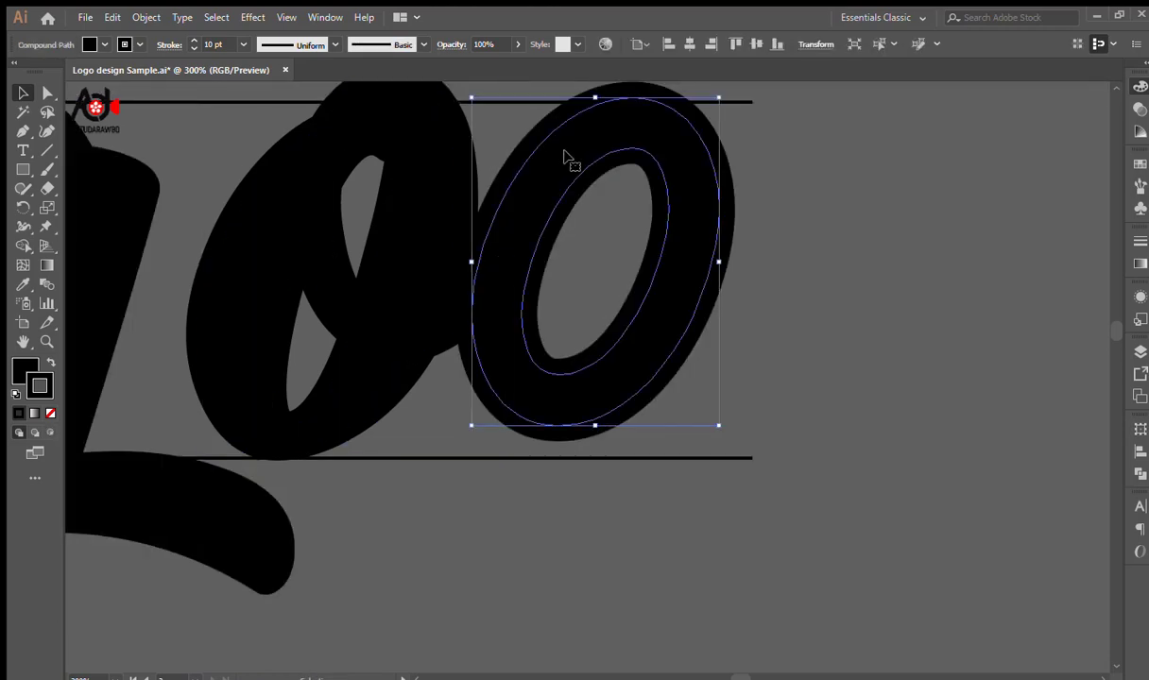
left_click(441, 168, "shift")
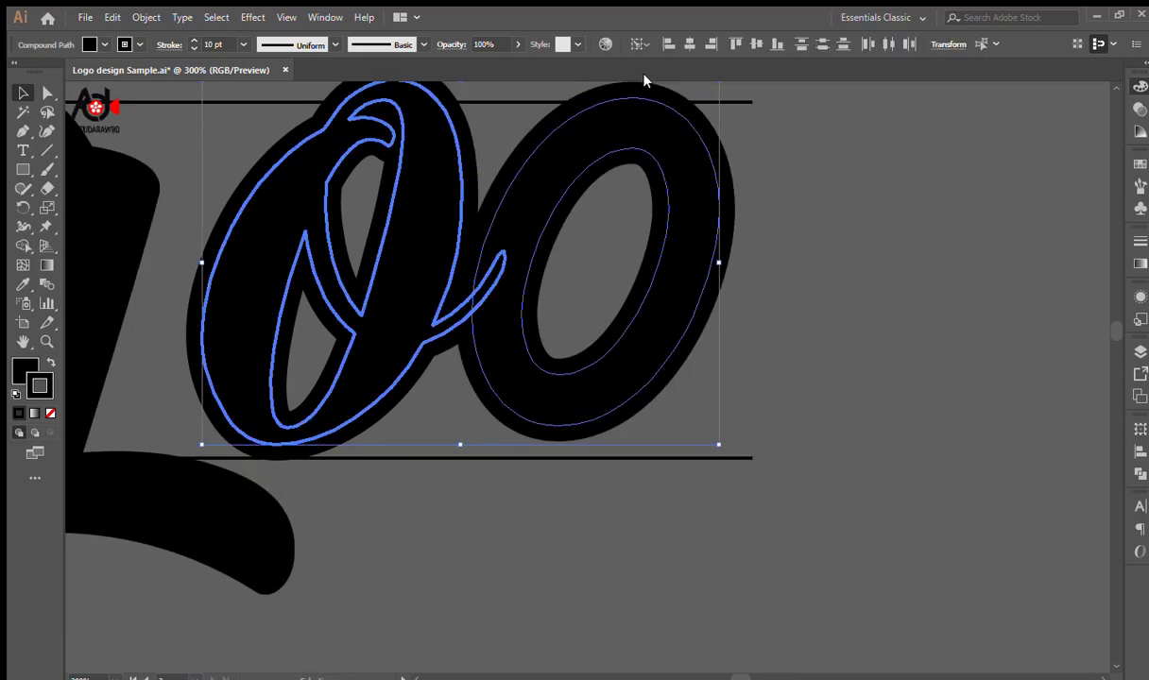
left_click(757, 44)
left_click(841, 241)
scroll(661, 288, "up", 1)
scroll(661, 288, "left", 1)
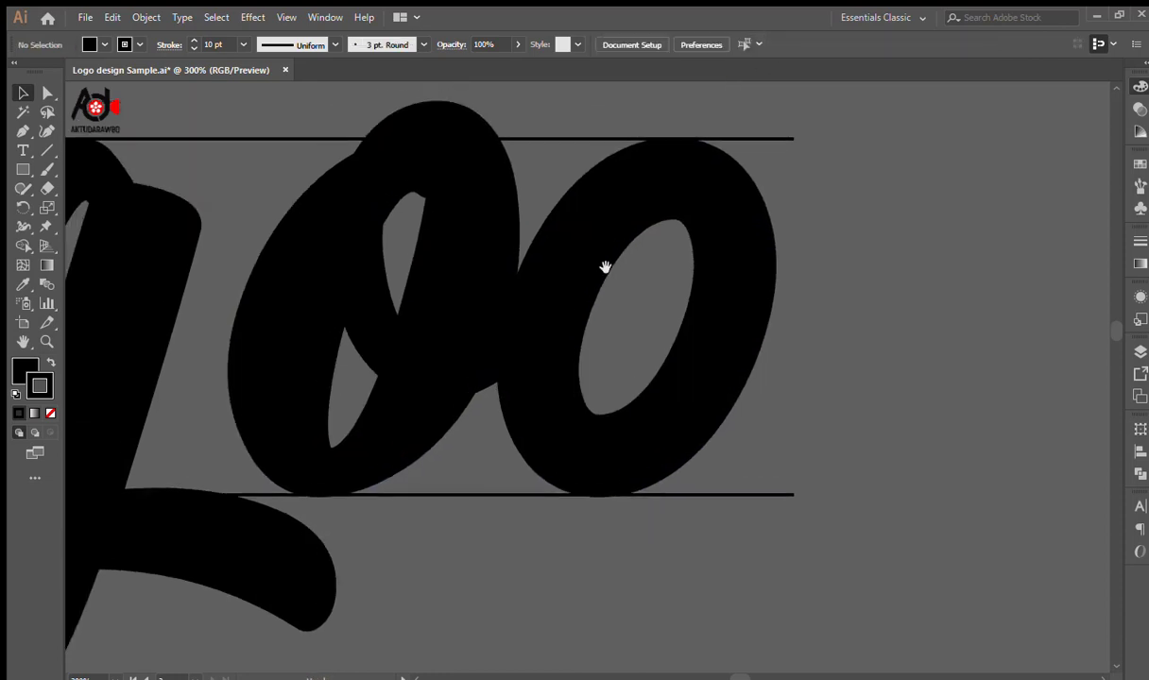
Duplicate the script word's last o and place the copy to the right of the plain O.
left_click(463, 224)
left_click_drag(463, 224, 988, 256)
left_click(783, 262)
double_click(585, 206)
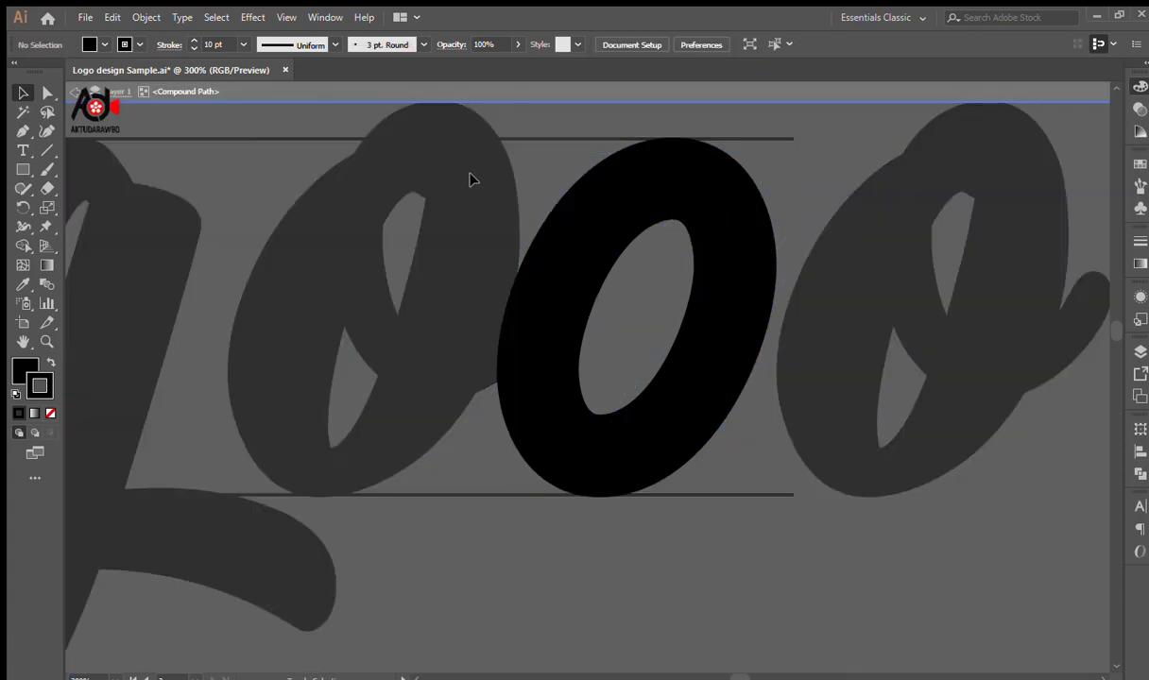
double_click(488, 95)
Align the left edge of the plain O to the script word's last o, using the script letter as key object.
left_click(513, 193)
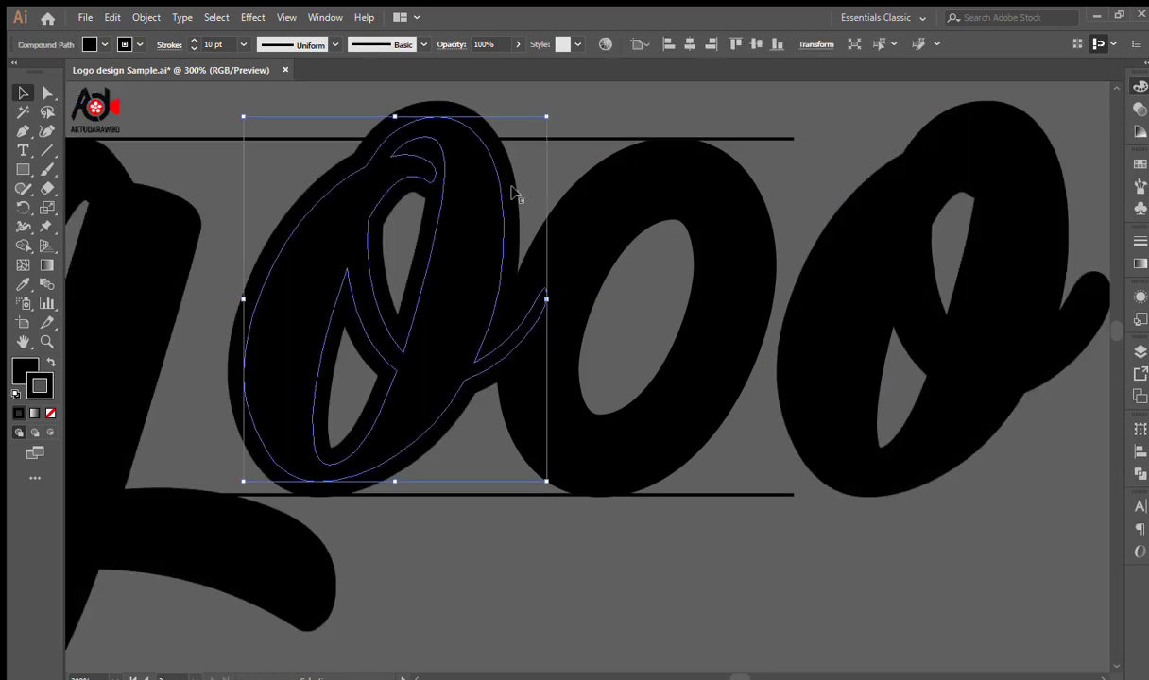
left_click(603, 211, "shift")
left_click(465, 190)
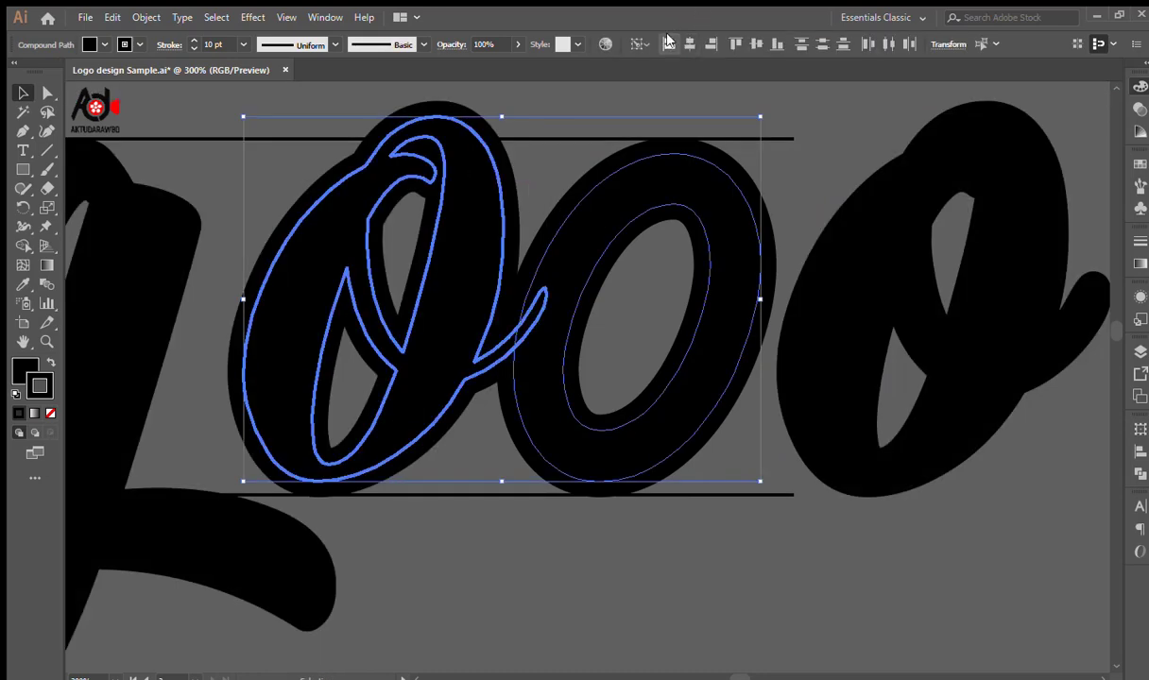
left_click(669, 44)
left_click(775, 196)
Delete the script word's original last o that overlaps the plain O, keeping the copy at the right.
double_click(495, 169)
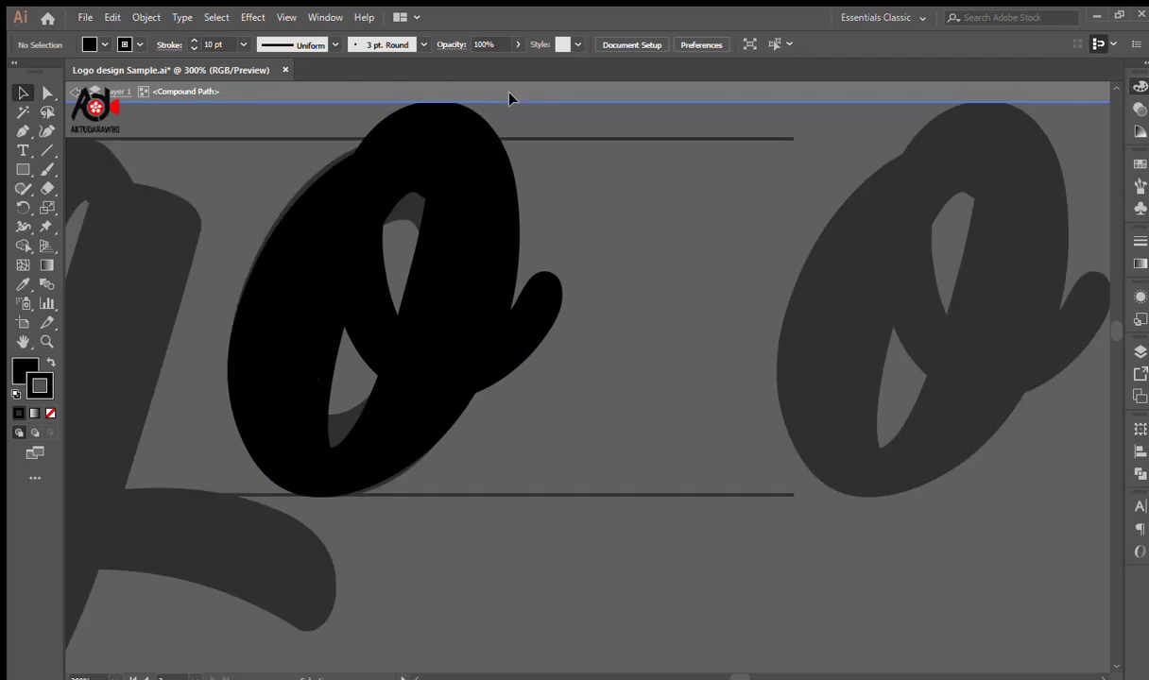
left_click(508, 99)
left_click(464, 148)
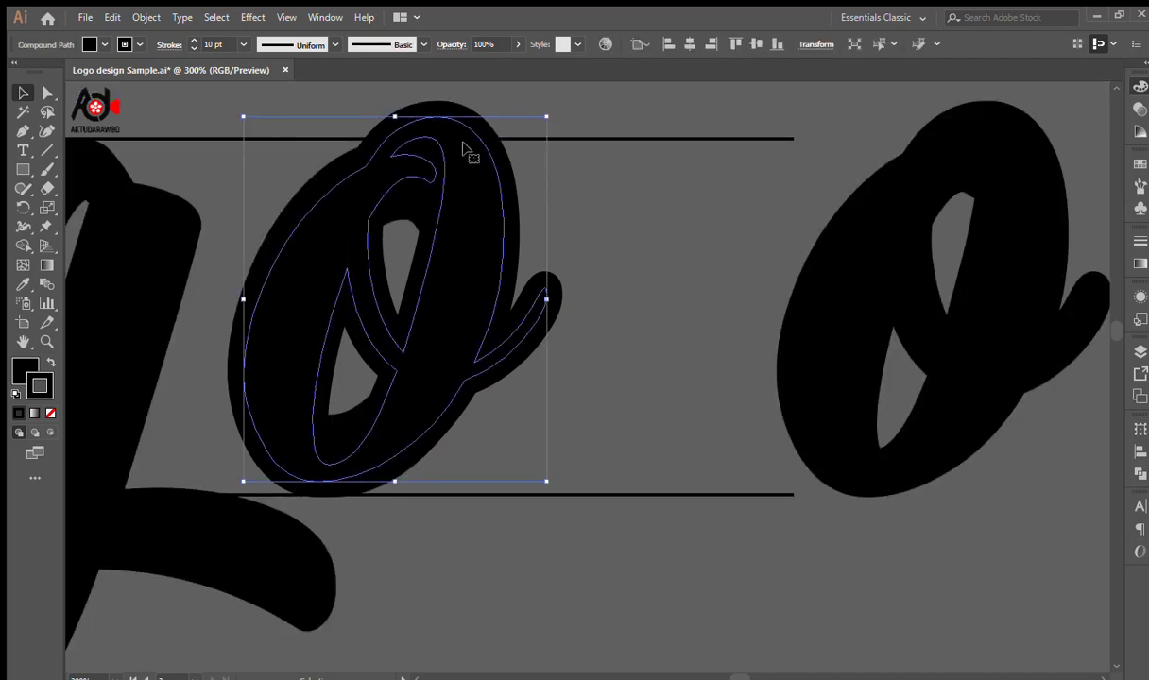
key("Delete")
Delete the first script o between the l and the g of the script word.
key("ctrl+minus")
key("ctrl+minus")
key("ctrl+minus")
key("ctrl+minus")
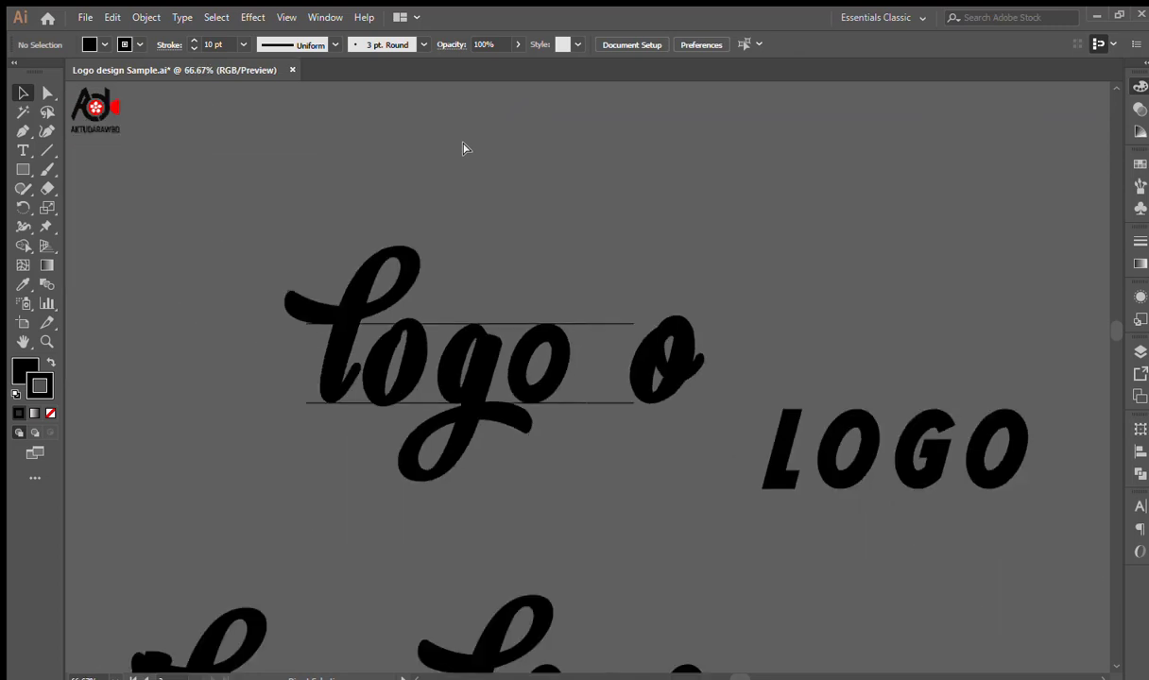
left_click(534, 376)
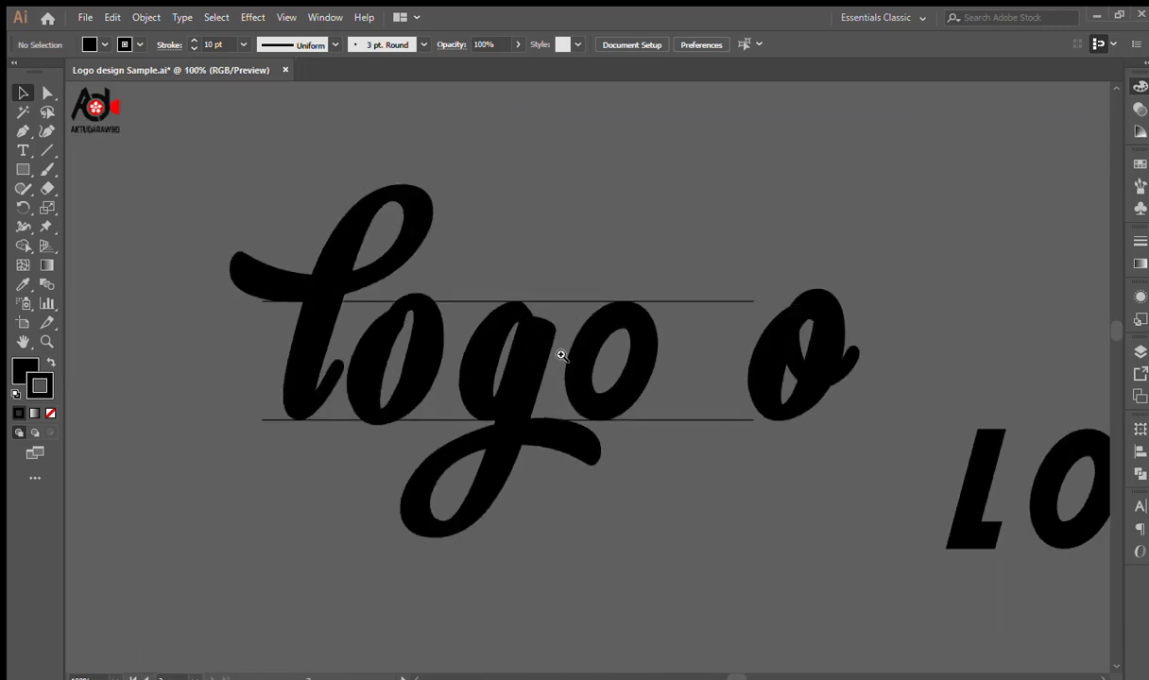
left_click(557, 353)
left_click(618, 380)
left_click_drag(708, 407, 844, 354)
left_click_drag(560, 367, 653, 358)
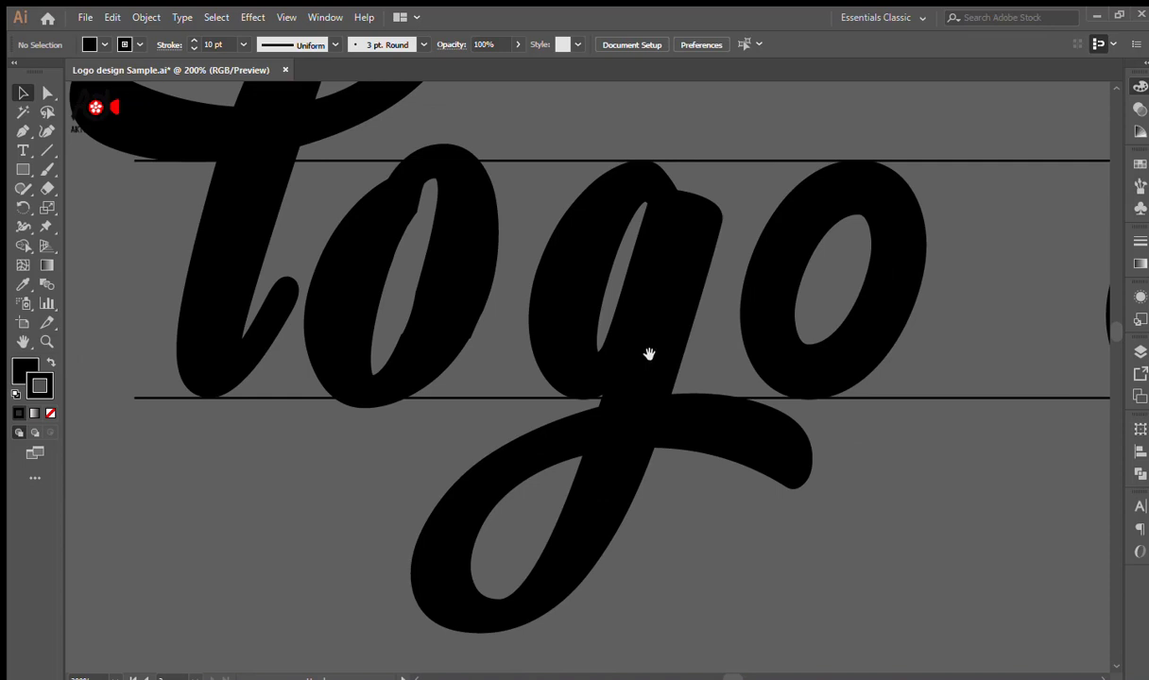
double_click(458, 299)
left_click(541, 87)
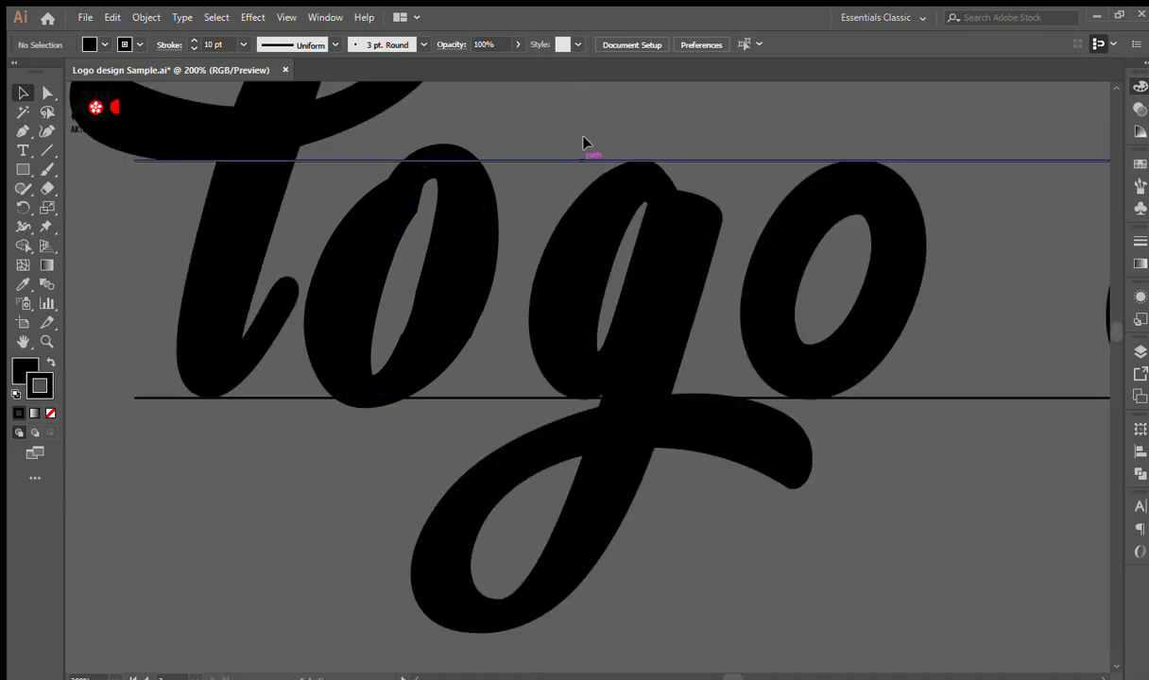
left_click(470, 207)
key("Delete")
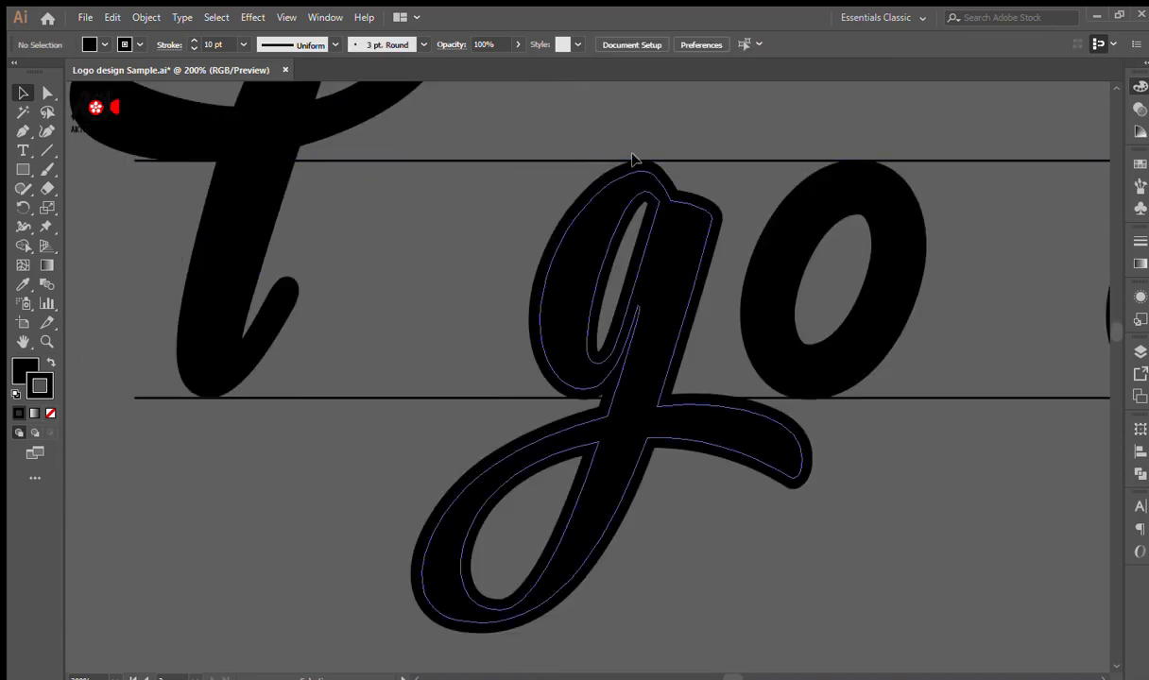
Duplicate the plain final O into the gap between the l and the g, resting between the guide lines.
double_click(824, 217)
left_click(799, 89)
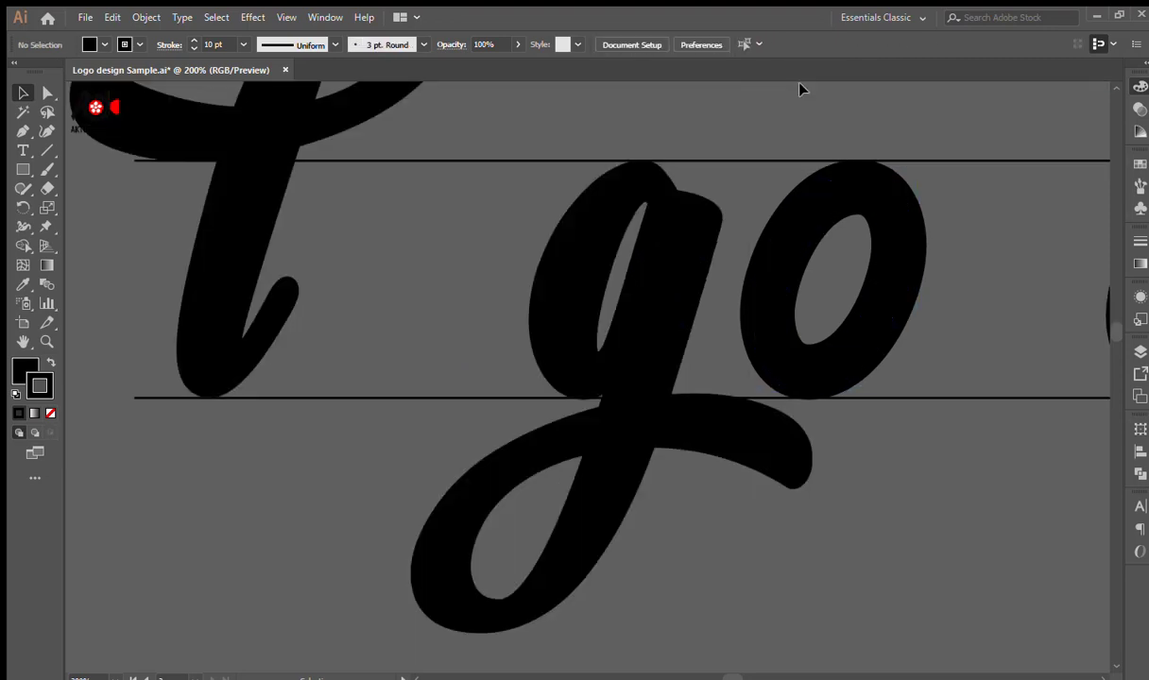
left_click(855, 197)
left_click_drag(855, 197, 432, 208)
left_click(492, 105)
key("ctrl+minus")
key("ctrl+minus")
key("ctrl+minus")
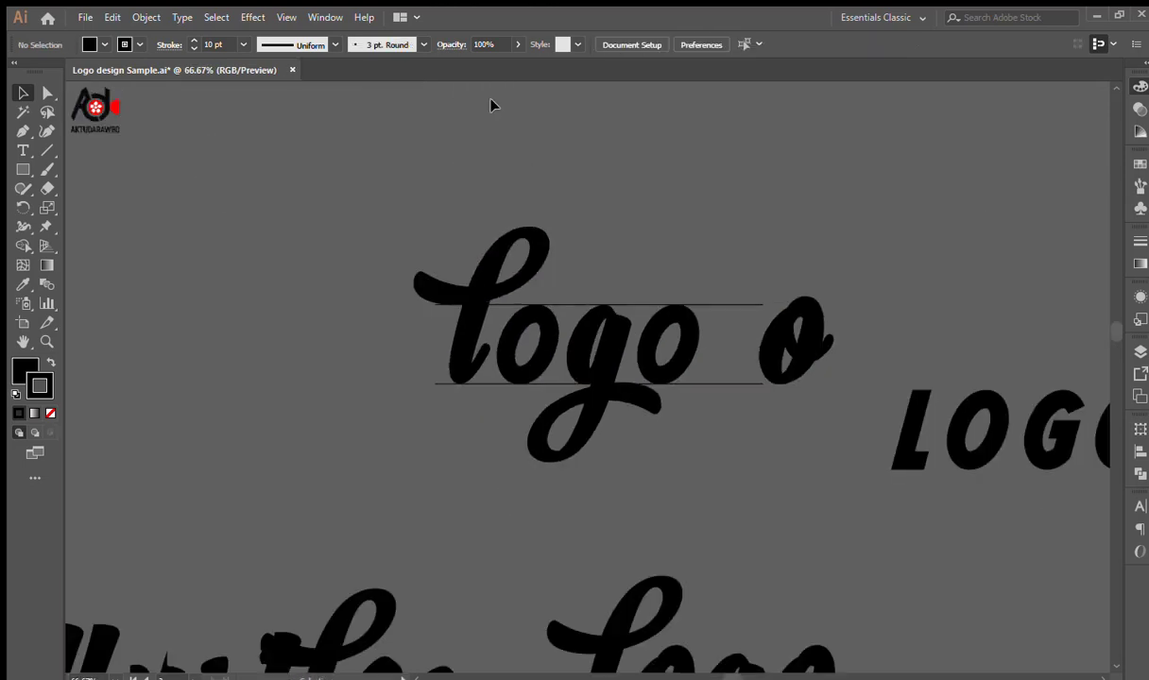
Delete the remaining italic LOGO text to the right of the script word.
left_click_drag(661, 333, 451, 291)
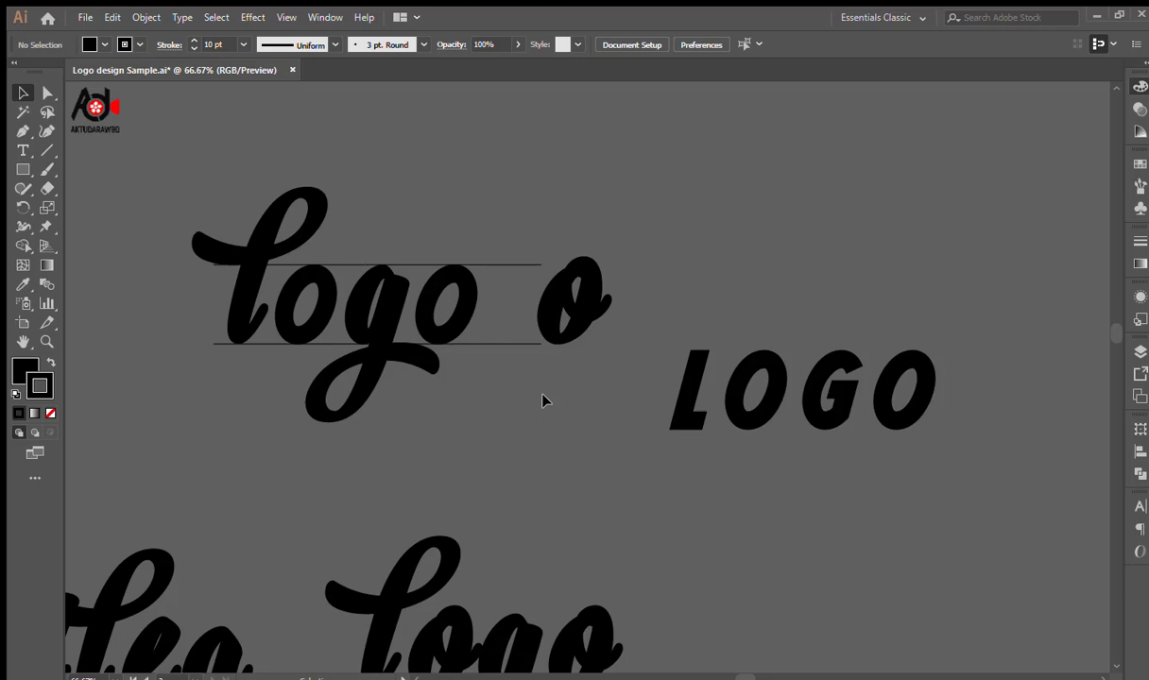
double_click(552, 313)
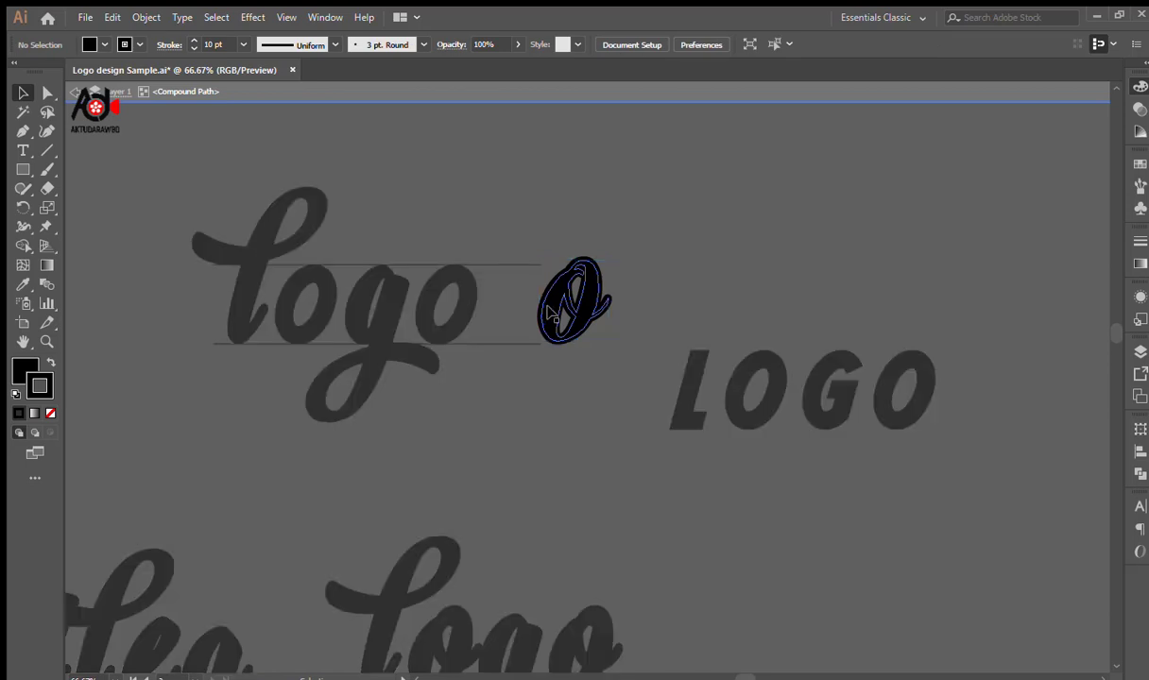
double_click(683, 114)
left_click_drag(726, 302, 888, 462)
key("Delete")
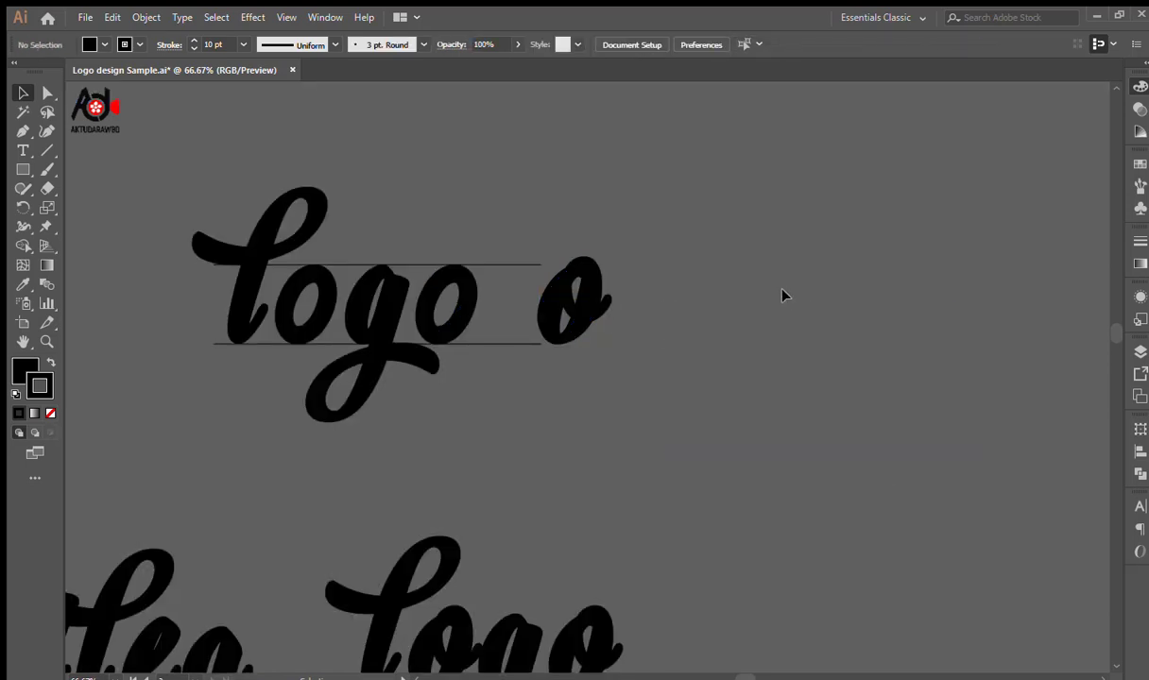
Widen the first o slightly toward the g by stretching its right edge, keeping its height between the guide lines.
left_click_drag(452, 395, 510, 399)
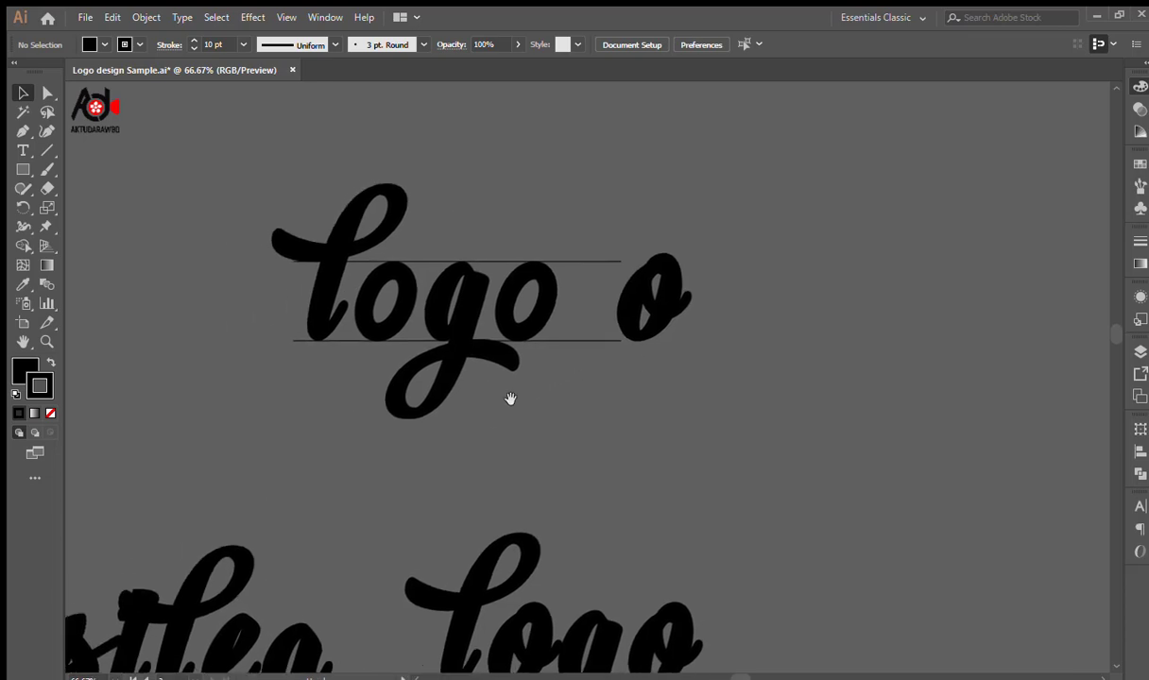
double_click(480, 275, "ctrl")
left_click_drag(788, 542, 723, 431)
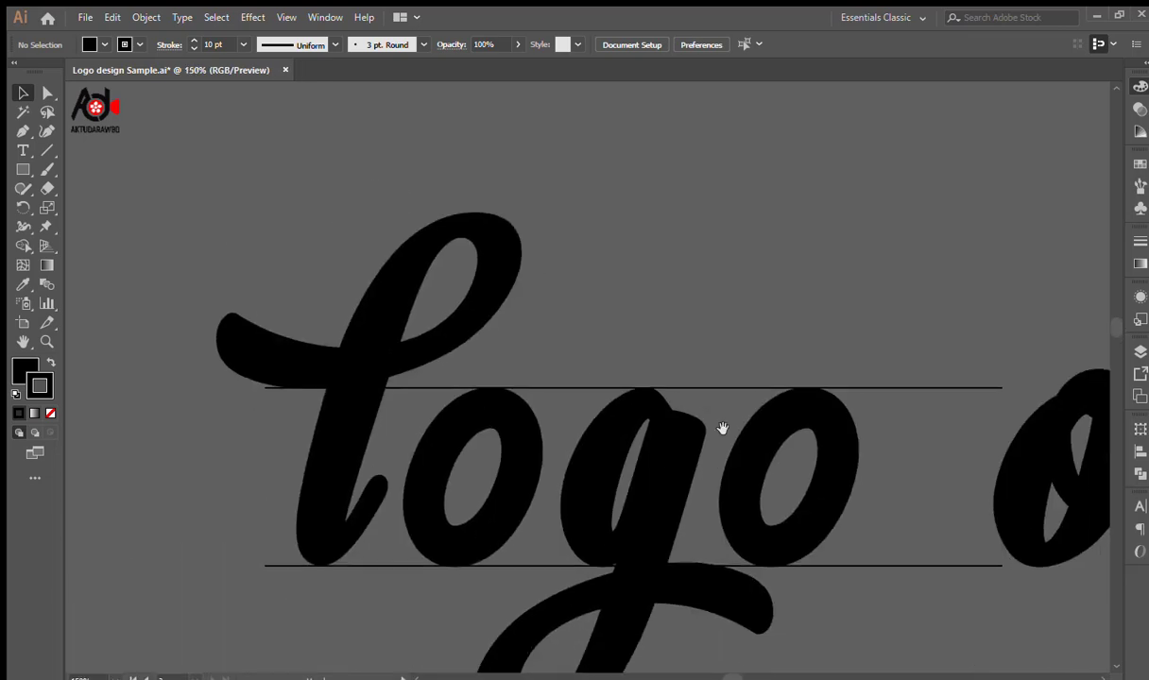
left_click_drag(701, 503, 575, 365)
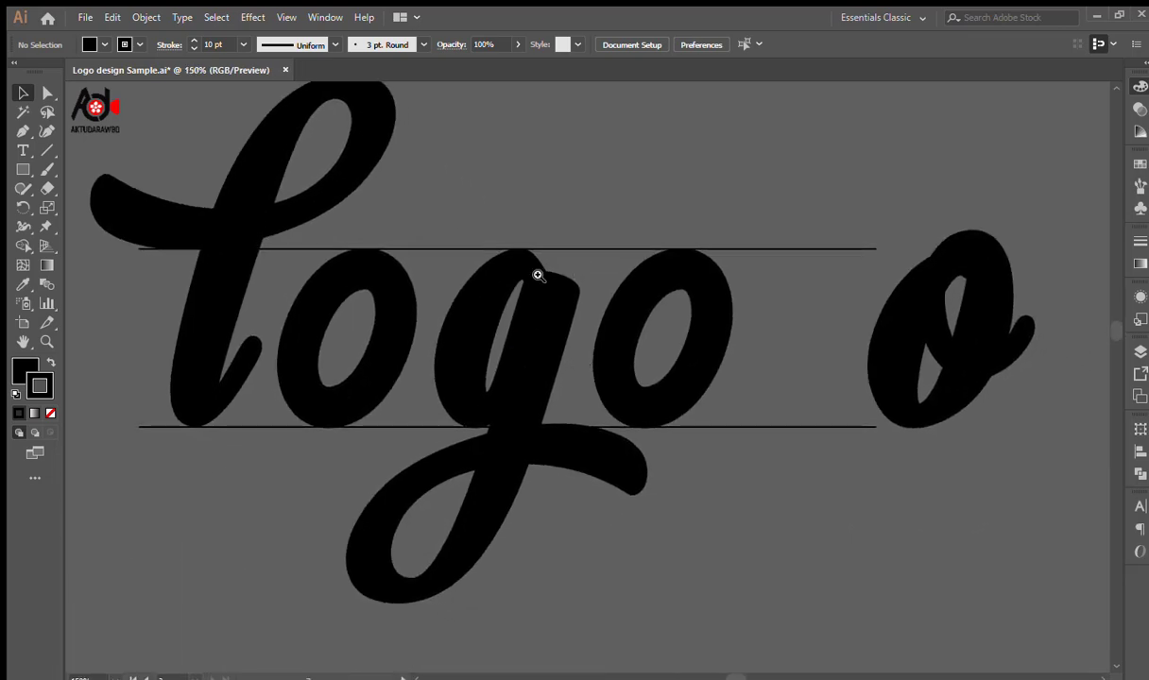
left_click_drag(493, 373, 543, 355)
left_click(452, 324)
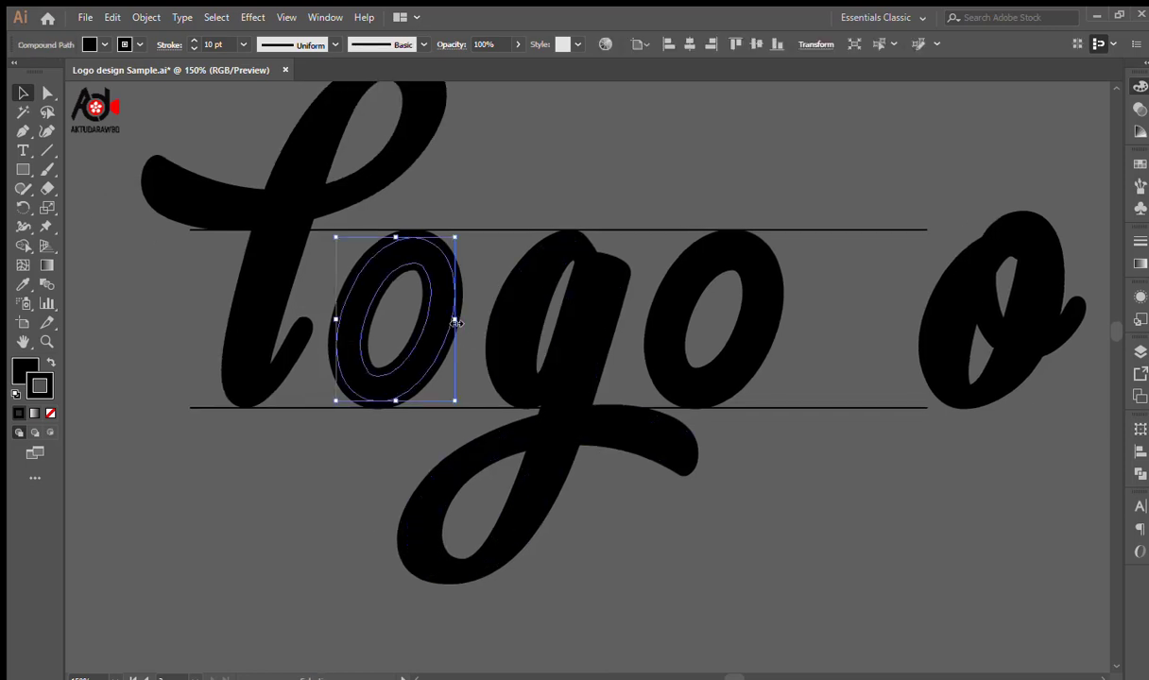
key("Left")
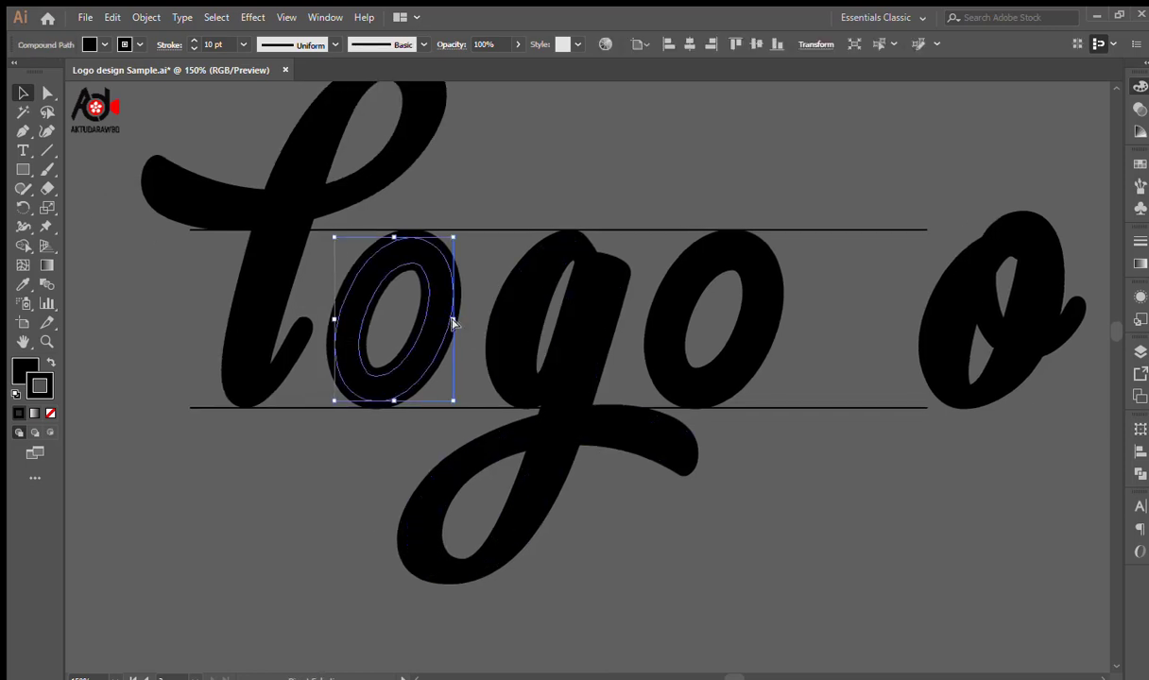
key("Right")
left_click_drag(456, 323, 471, 321)
left_click(369, 480)
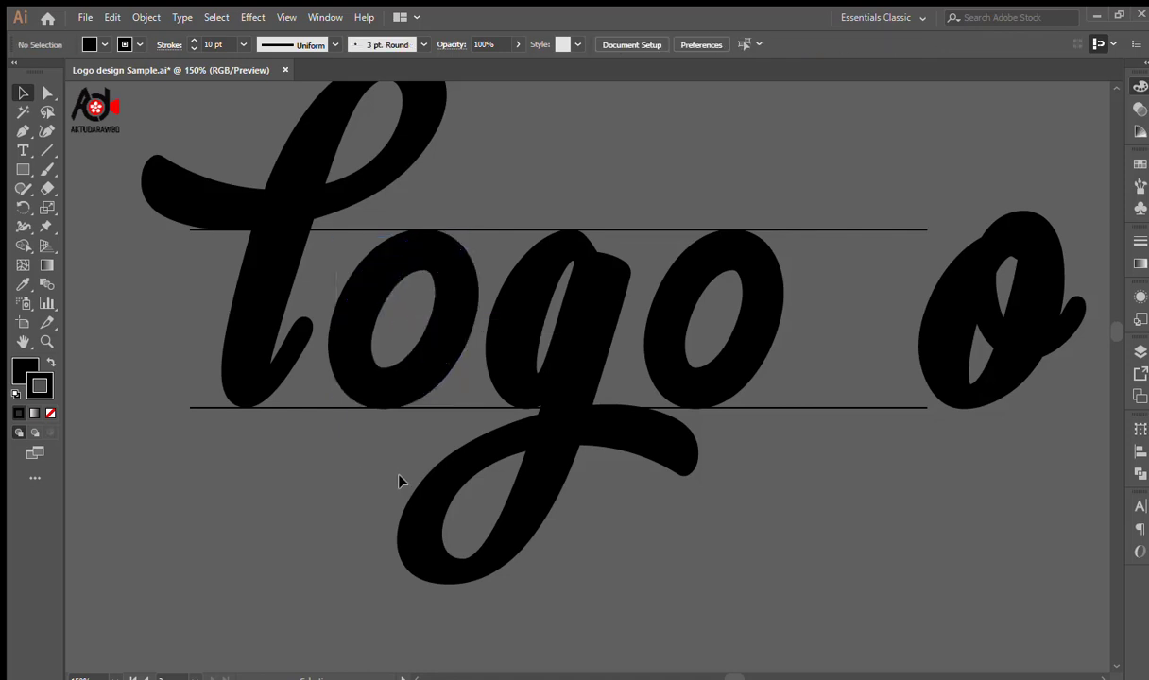
Nudge the first o slightly left toward the l, keeping it between the guide lines.
double_click(437, 352)
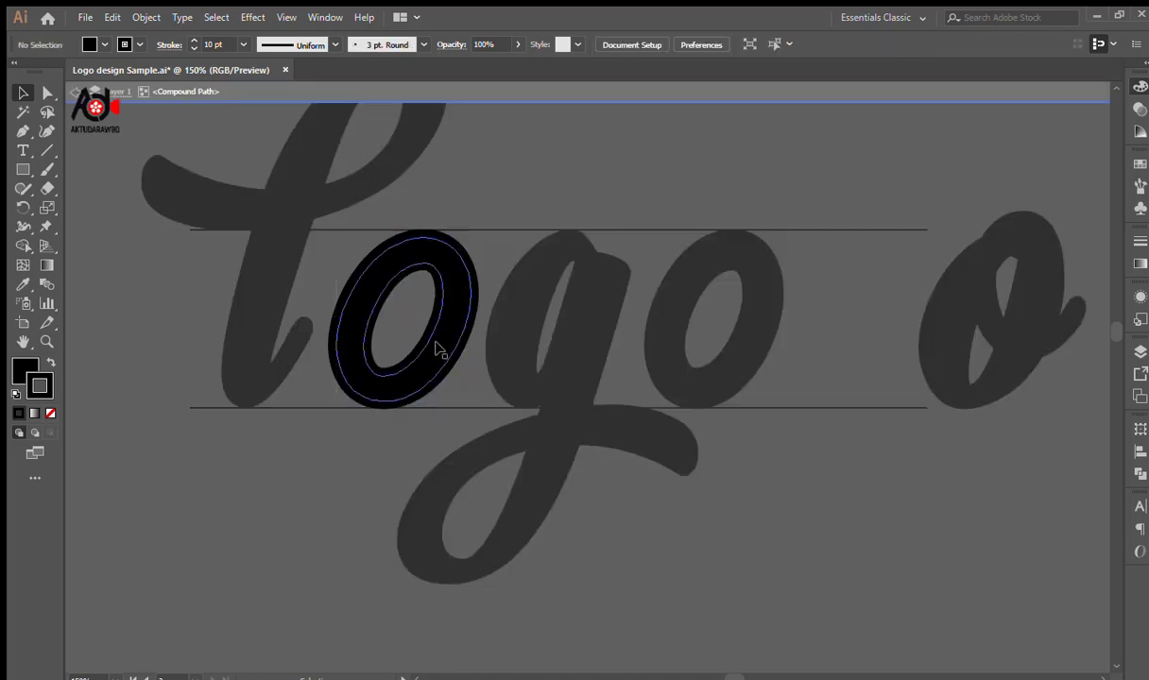
left_click(493, 96)
double_click(420, 249)
double_click(528, 139)
left_click(442, 256)
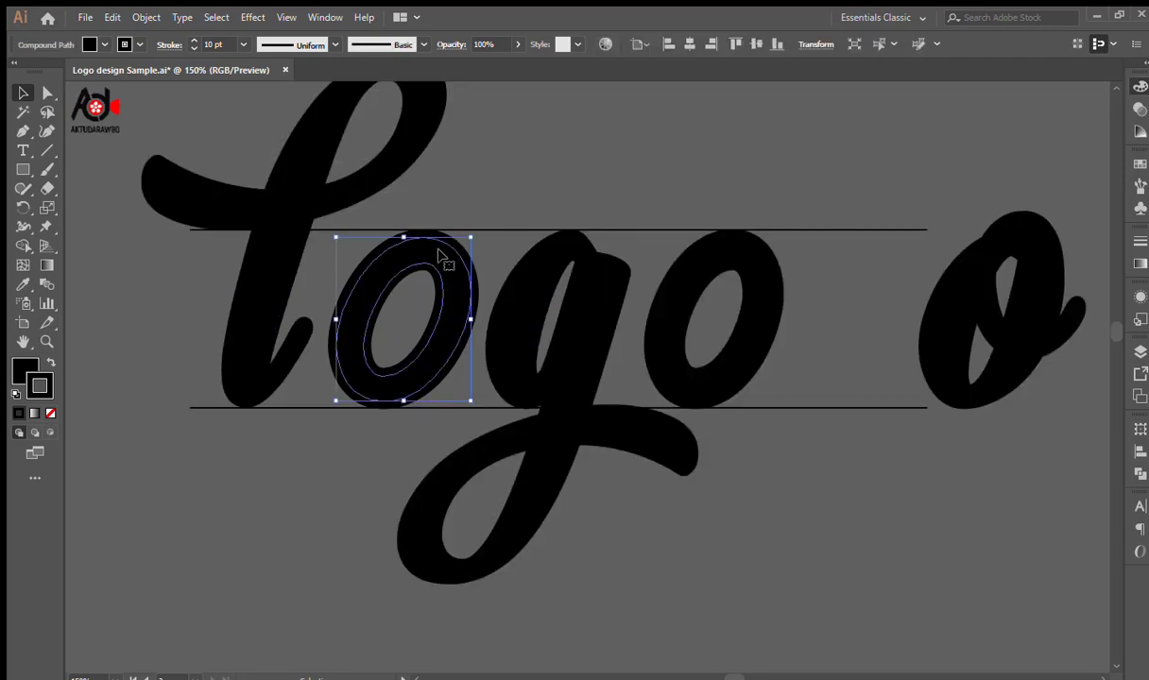
key("Left")
key("Left")
key("Left")
key("Left")
key("Left")
key("Right")
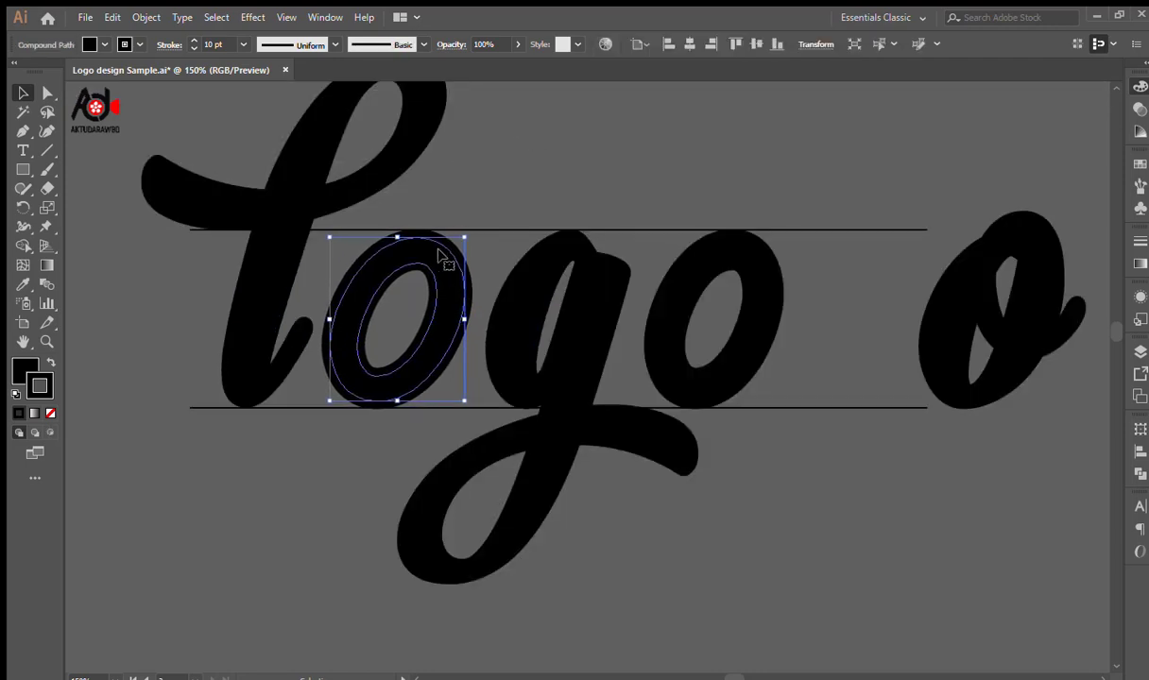
left_click(467, 174)
Nudge the g left to tighten its gap with the first o.
double_click(545, 285)
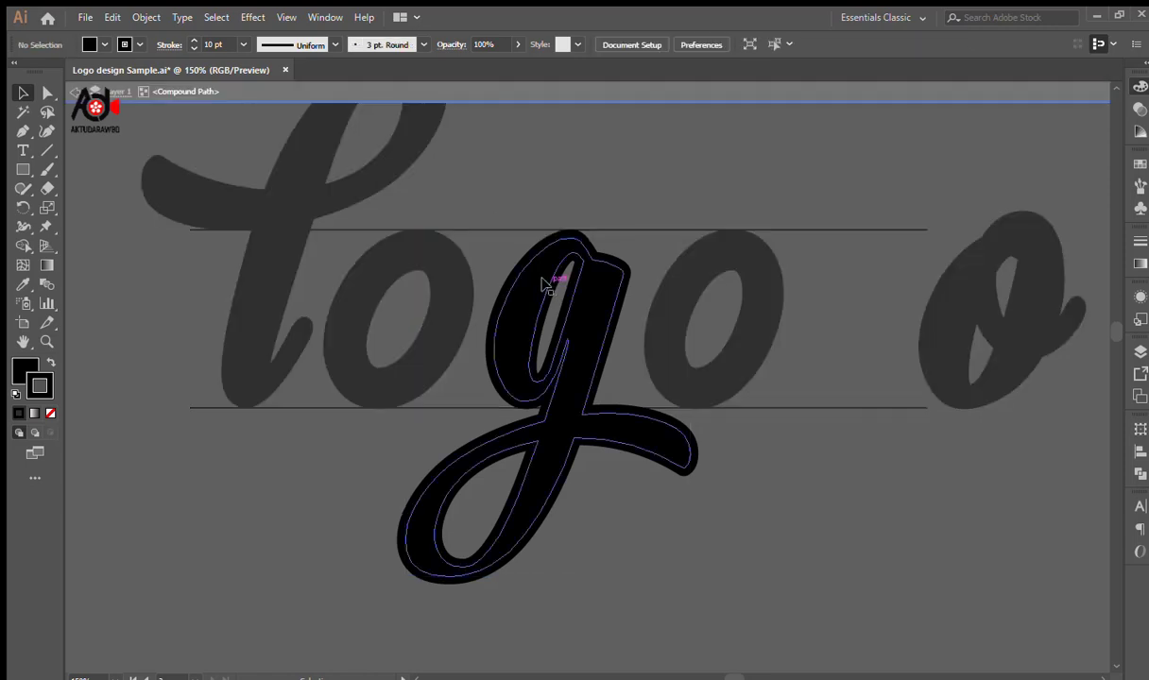
left_click(536, 93)
double_click(556, 257)
left_click(543, 95)
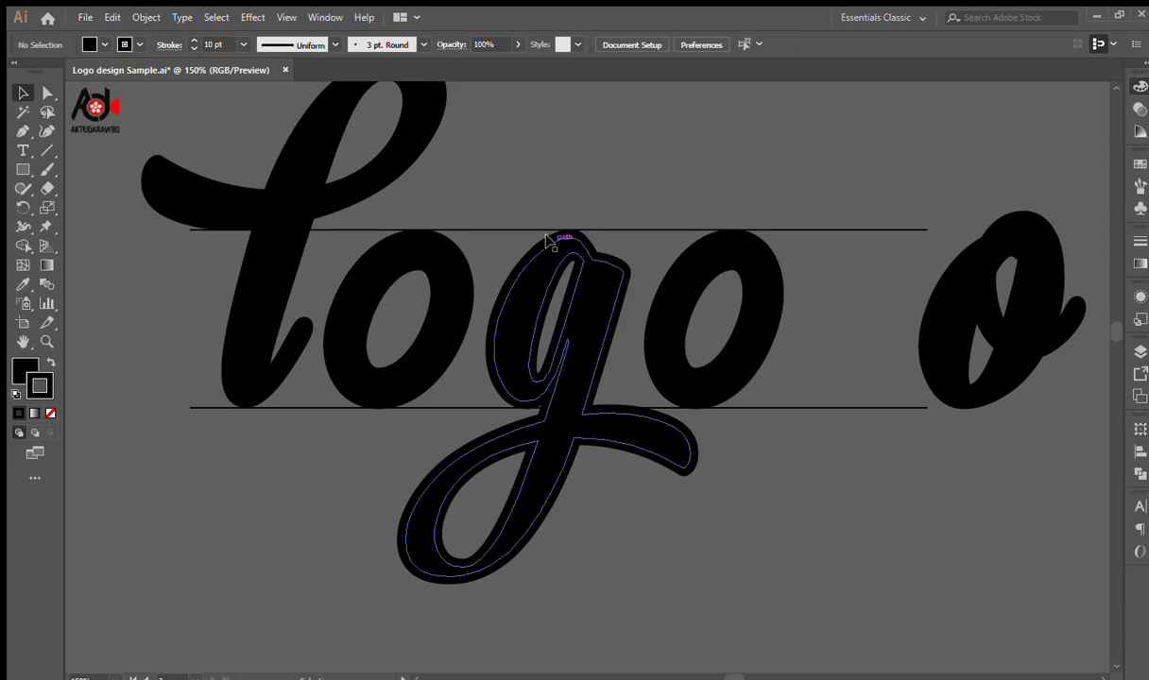
left_click(548, 242)
left_click(551, 187)
left_click(544, 257)
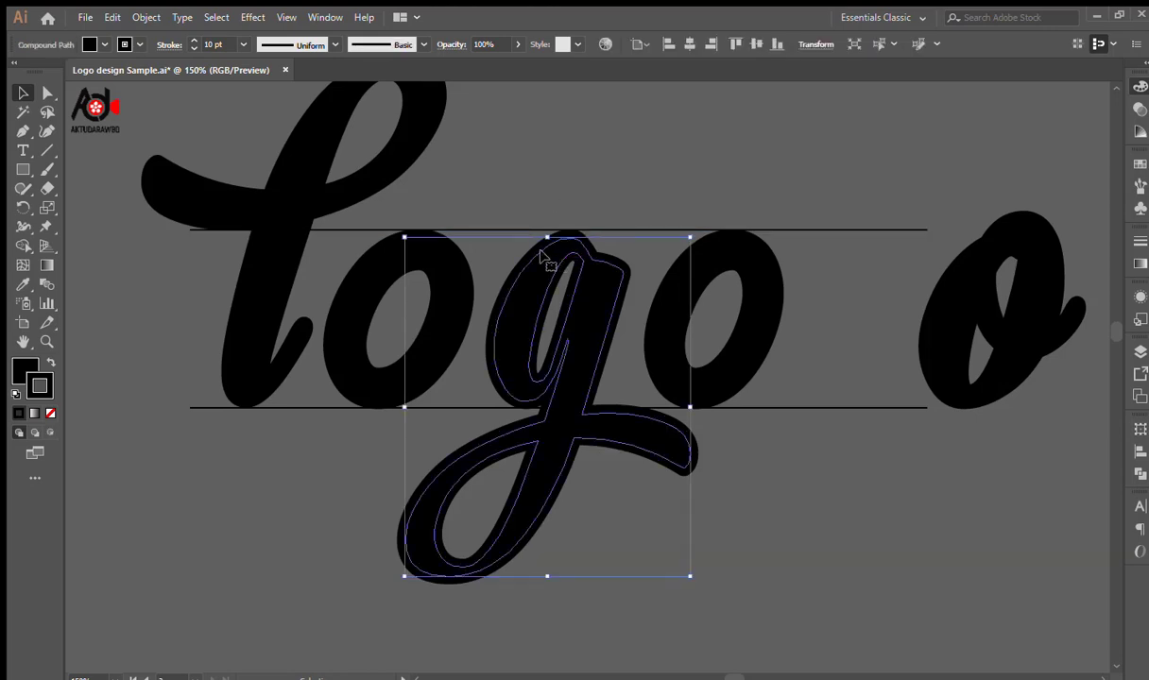
key("Left")
key("Left")
key("Left")
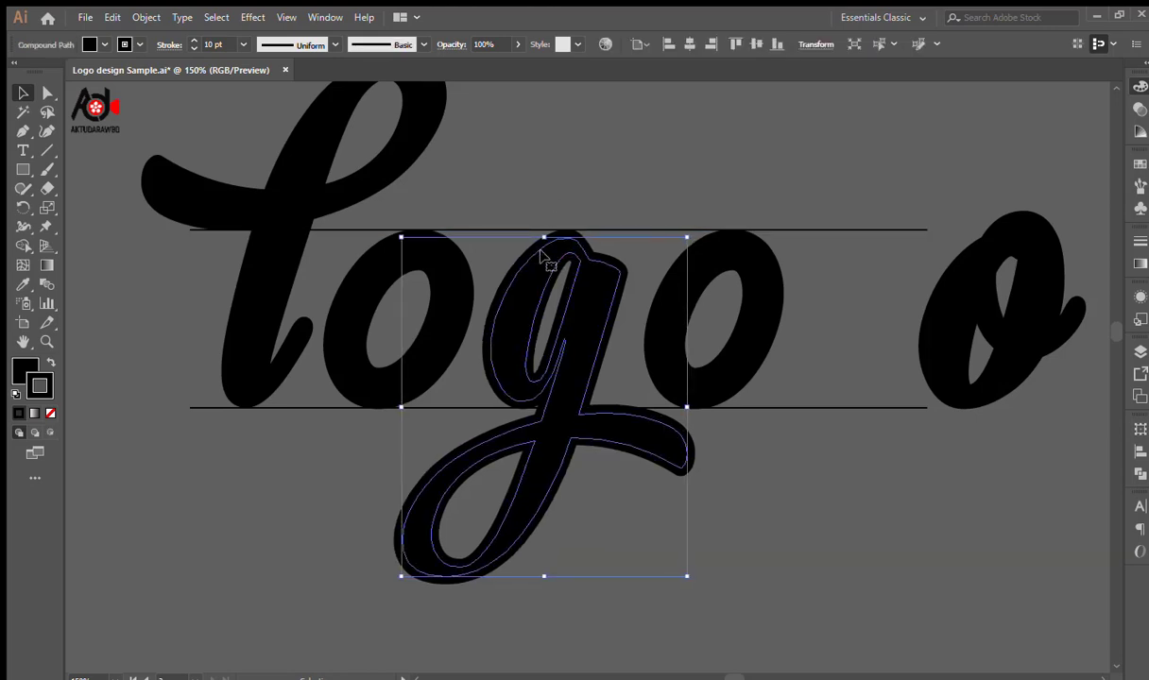
left_click(520, 178)
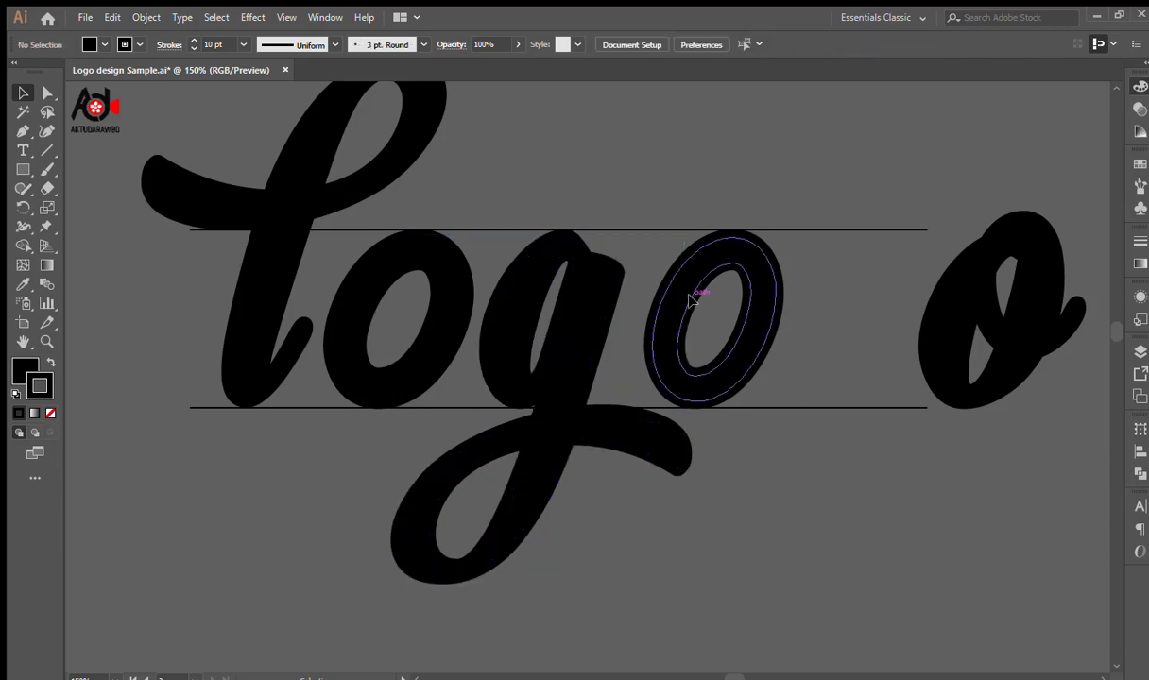
Save the logo document.
left_click(679, 301)
double_click(679, 298)
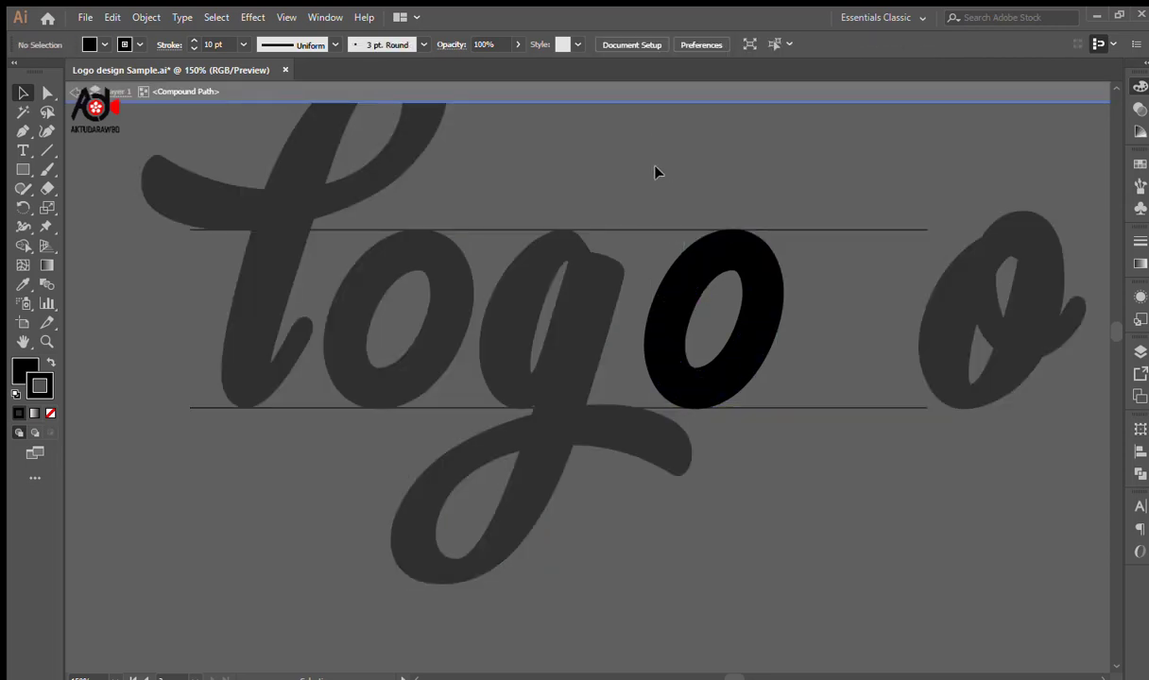
left_click(649, 98)
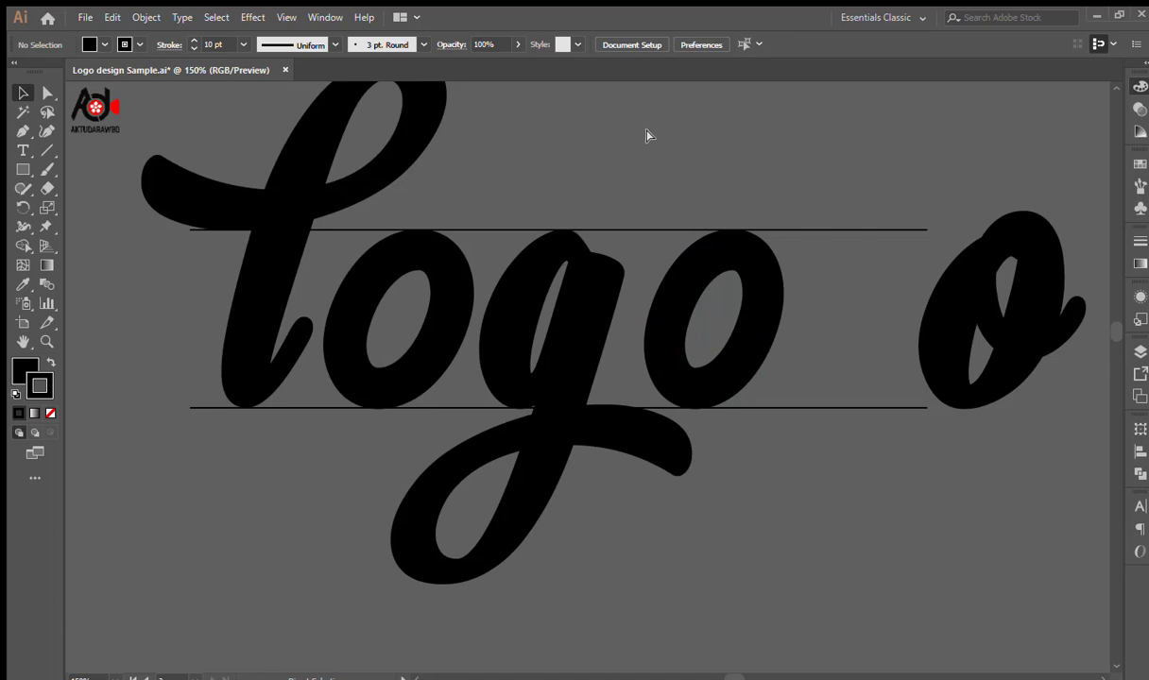
key("ctrl+s")
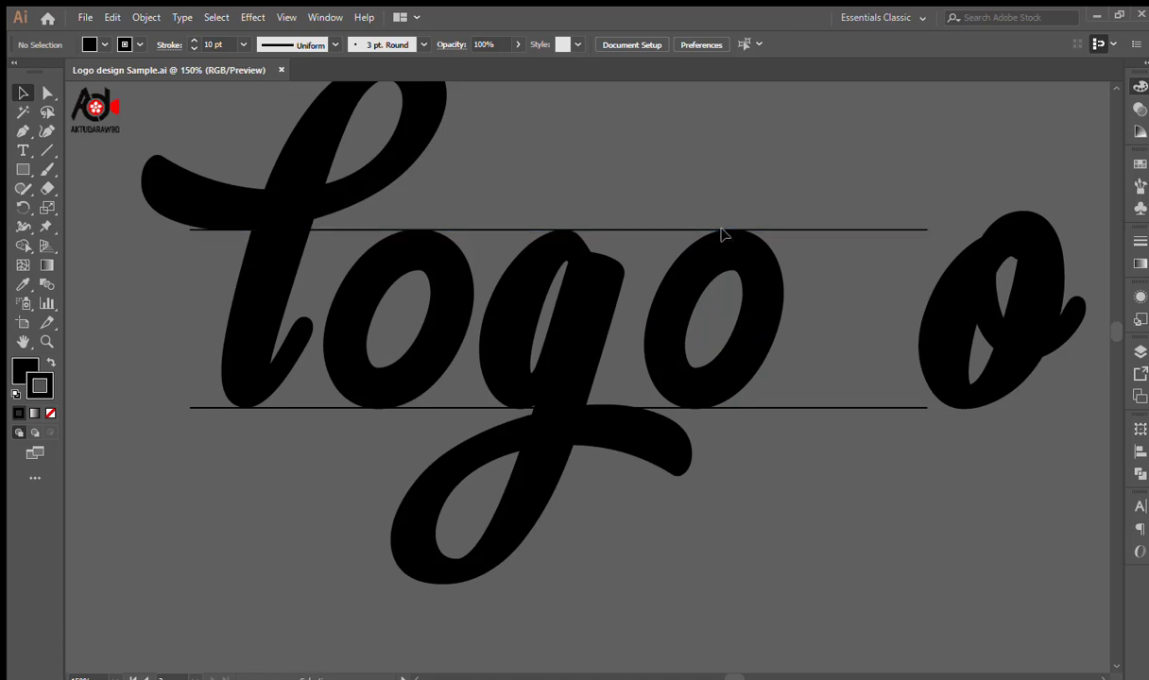
Delete the plain final o after the g.
double_click(723, 238)
left_click(635, 90)
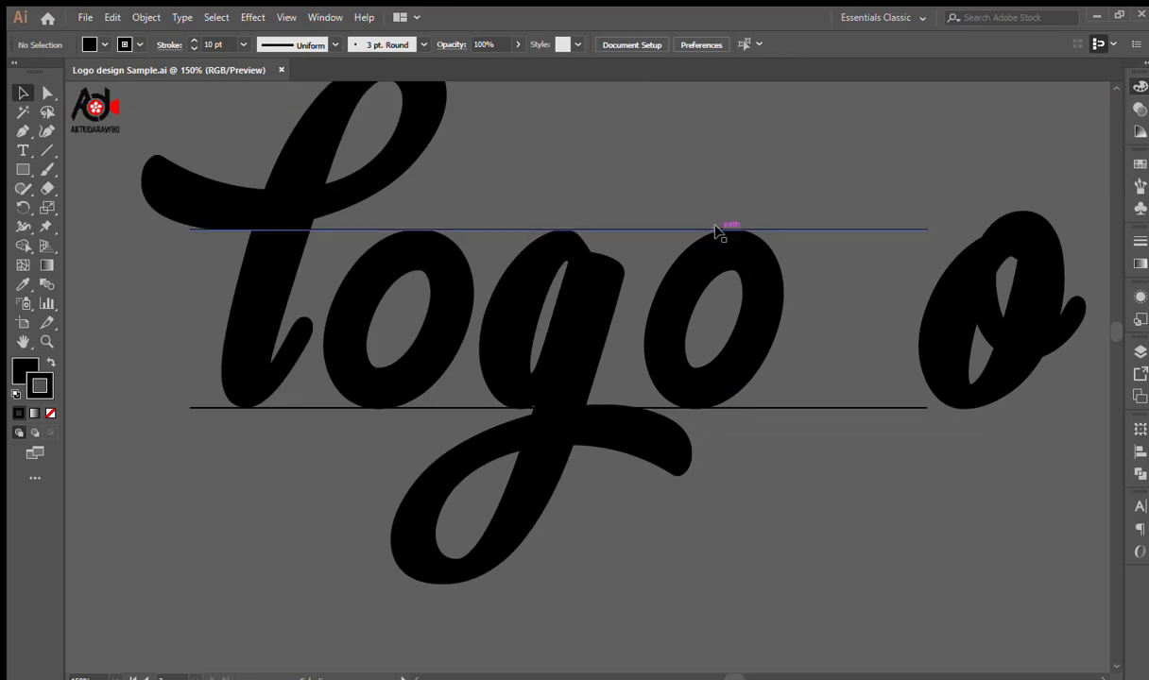
left_click(721, 253)
key("Delete")
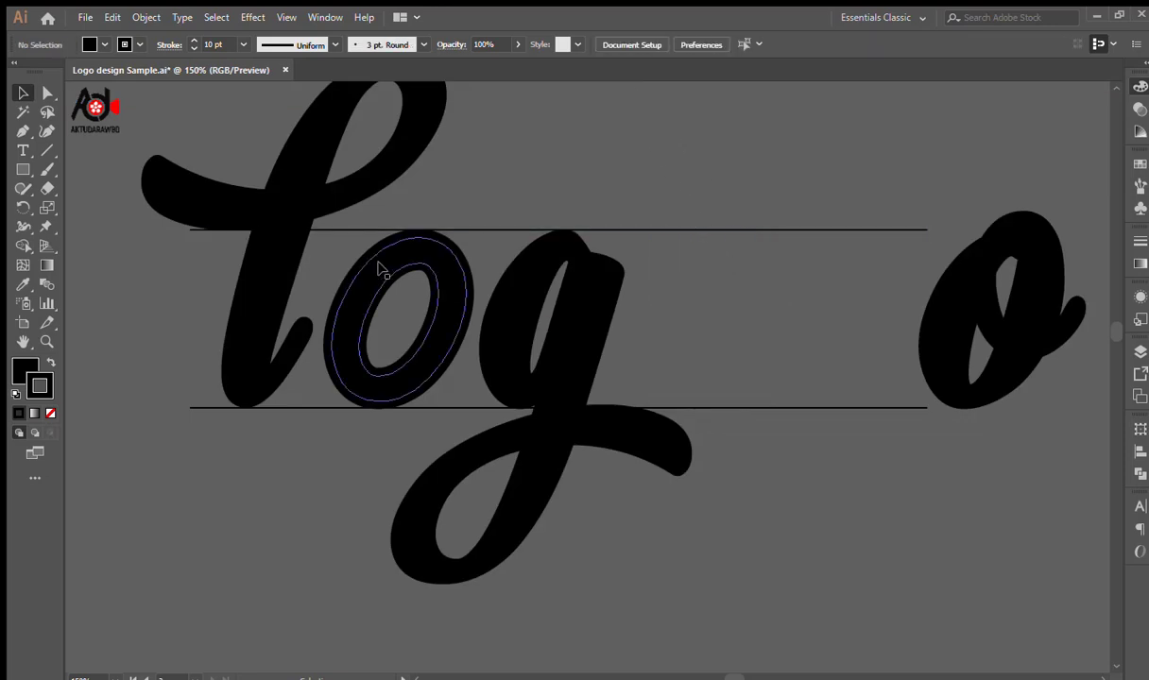
Duplicate the widened first o to the space right of the g, resting between the guide lines.
double_click(410, 259)
left_click(437, 87)
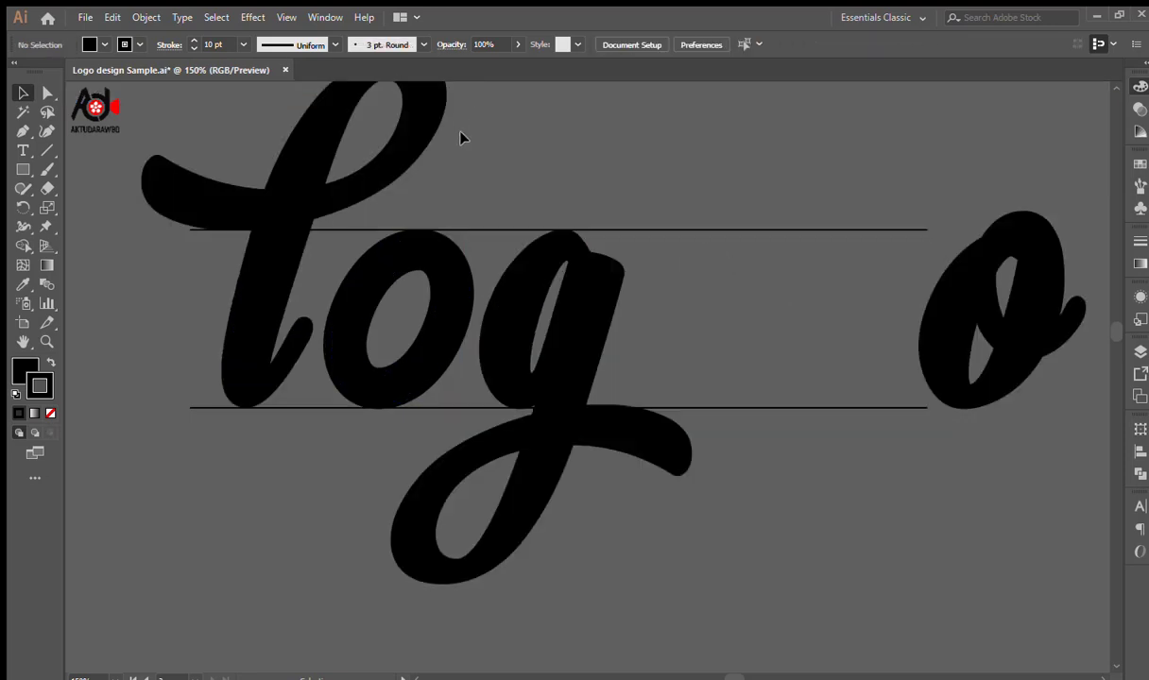
left_click(410, 257)
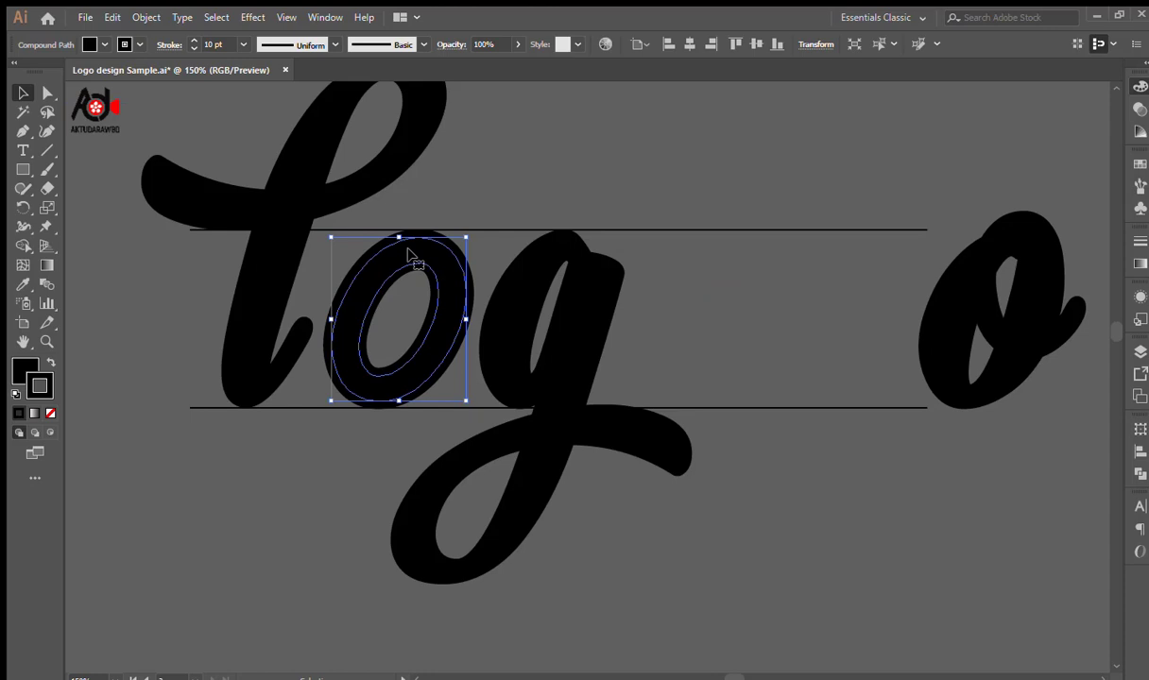
left_click_drag(412, 254, 712, 259)
left_click(609, 208)
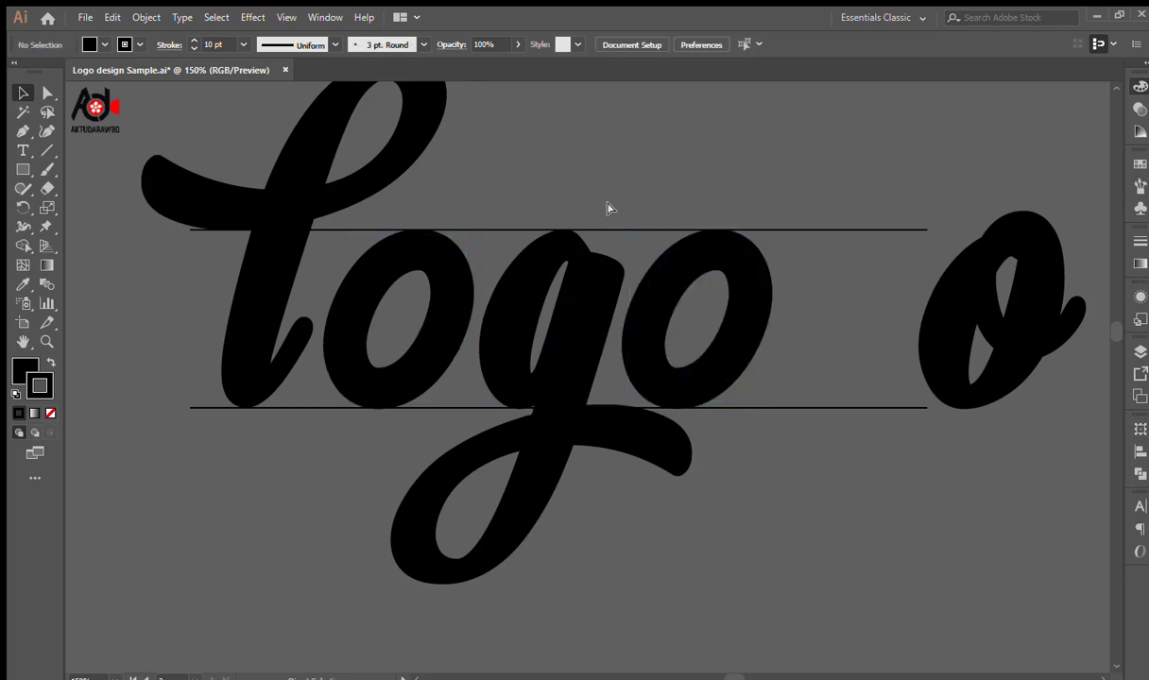
Delete the leftover script o standing apart to the right of the word.
scroll(610, 208, "right", 3)
left_click_drag(754, 234, 806, 279)
key("Delete")
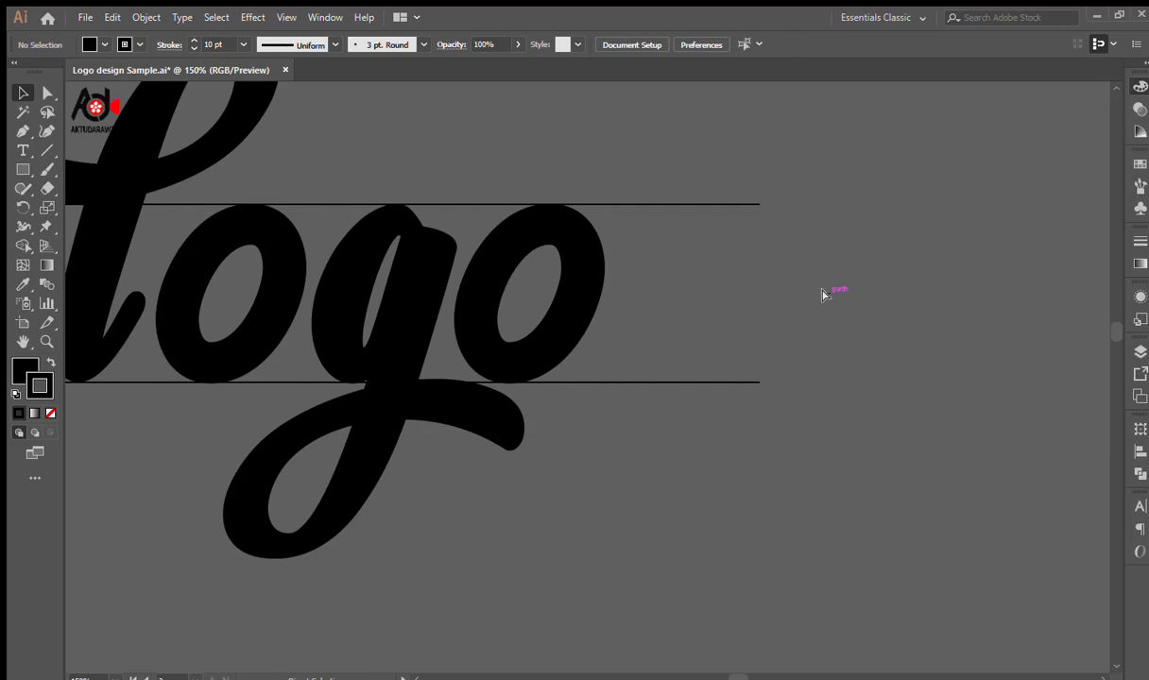
Nudge the final o slightly right, away from the g.
key("ctrl+minus")
key("ctrl+minus")
key("ctrl+minus")
left_click_drag(563, 414, 539, 384)
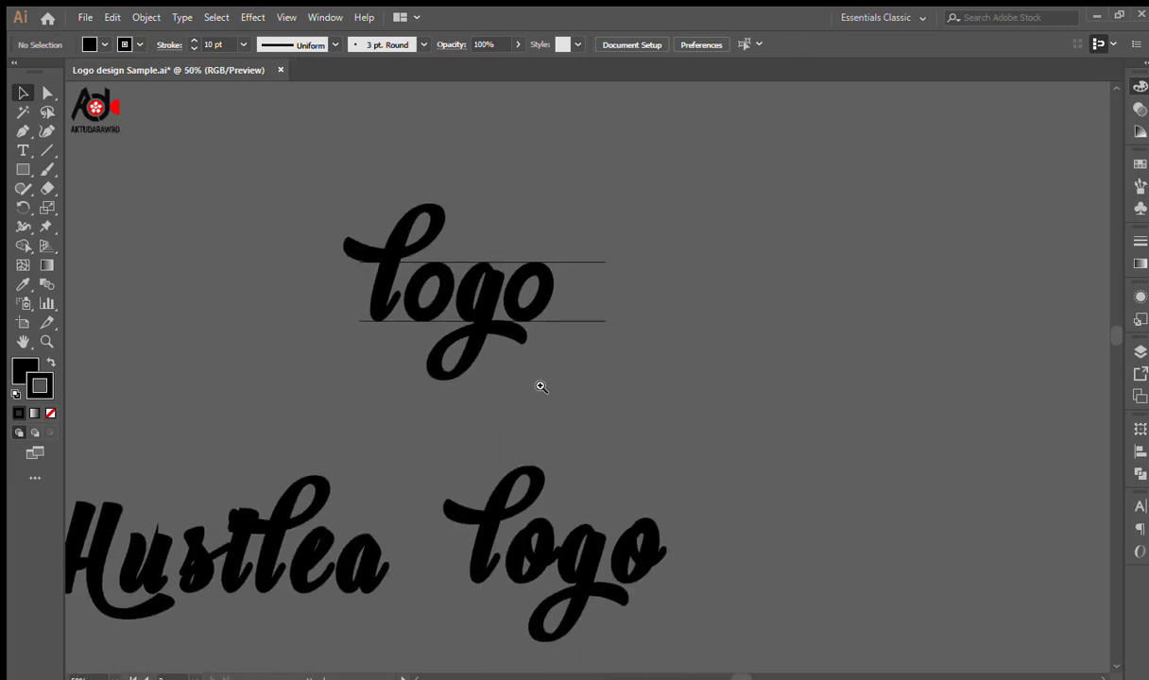
left_click(492, 328, "ctrl")
left_click(573, 379, "ctrl")
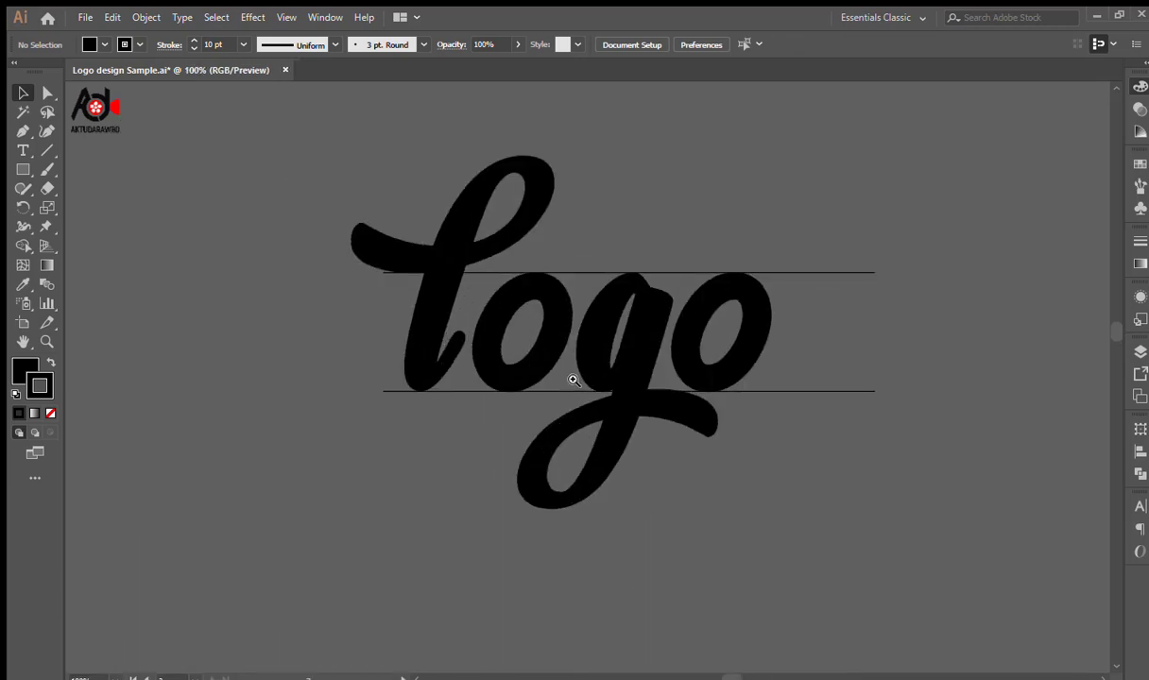
left_click(515, 384, "ctrl")
left_click_drag(519, 414, 356, 452)
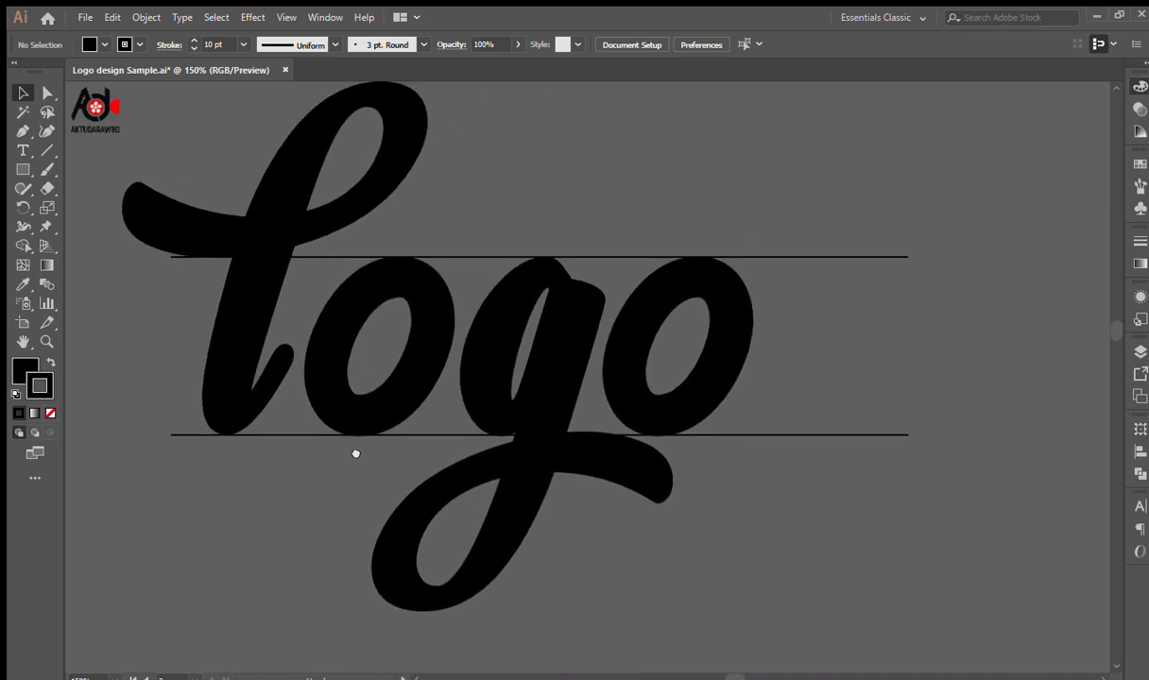
double_click(676, 393)
left_click(694, 91)
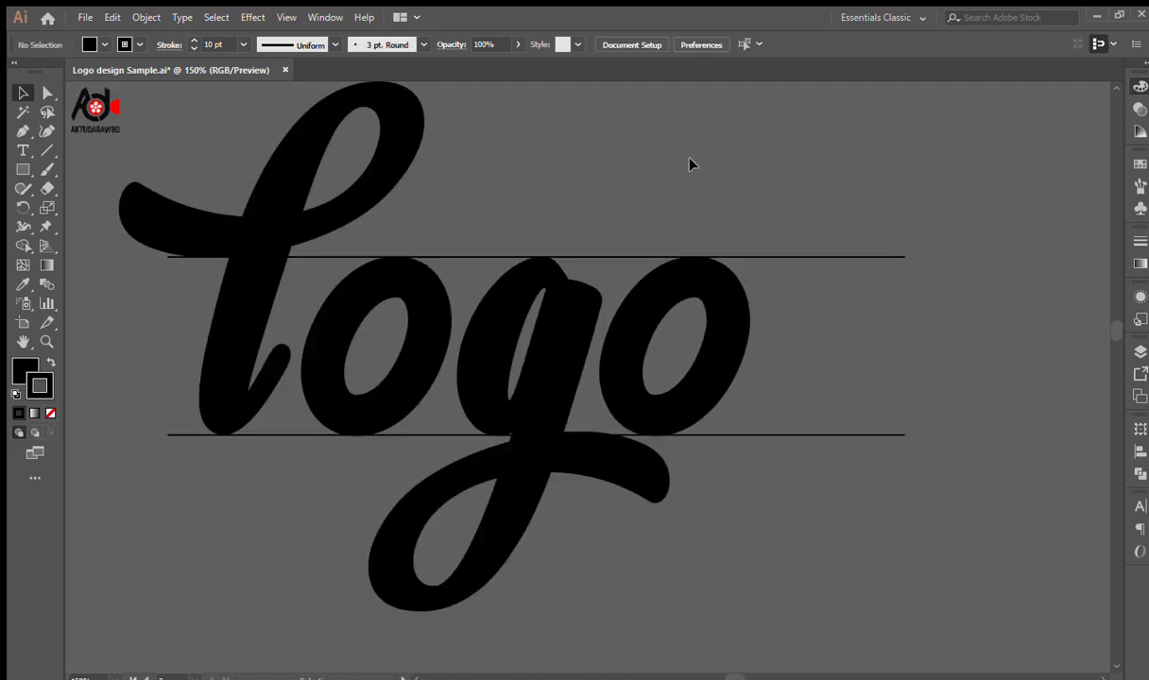
left_click(730, 281)
key("Right")
key("Right")
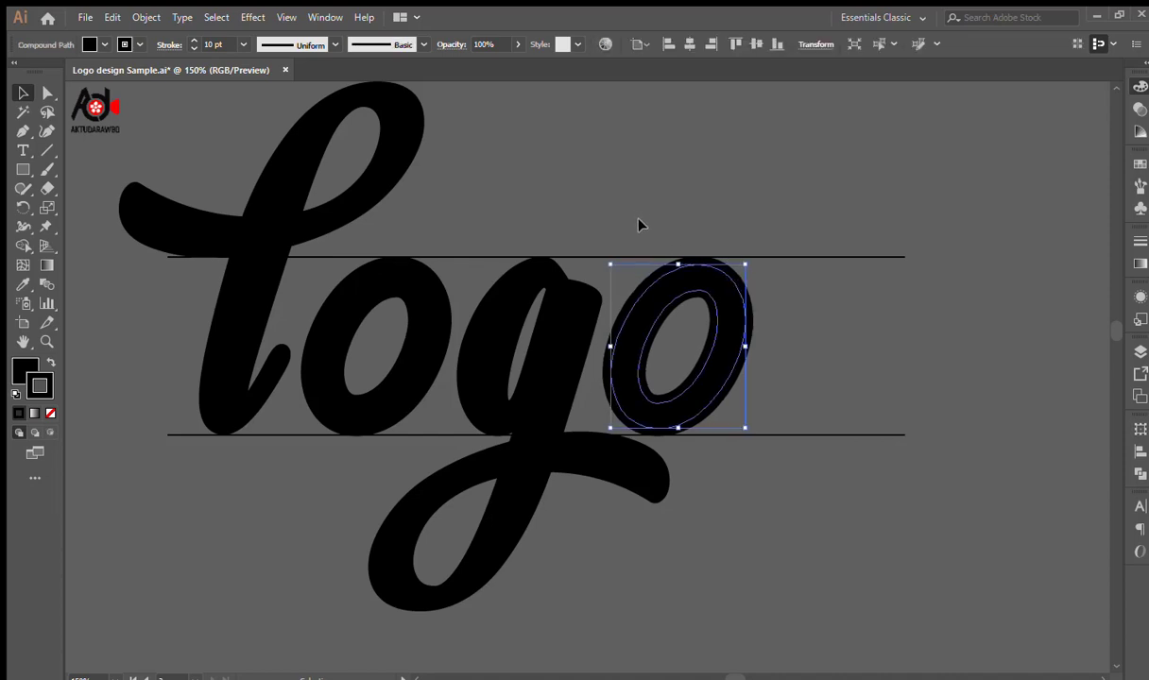
key("Right")
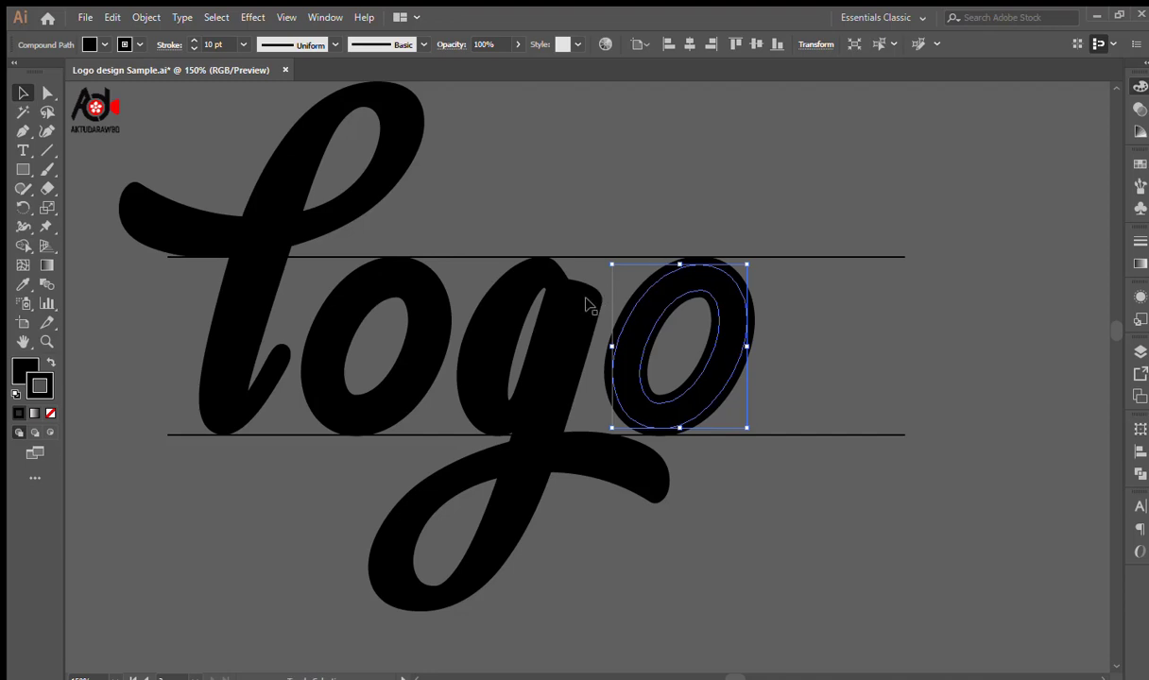
Nudge the g and the final o together slightly right, opening the gap after the first o.
left_click(579, 303, "shift")
key("Right")
key("Right")
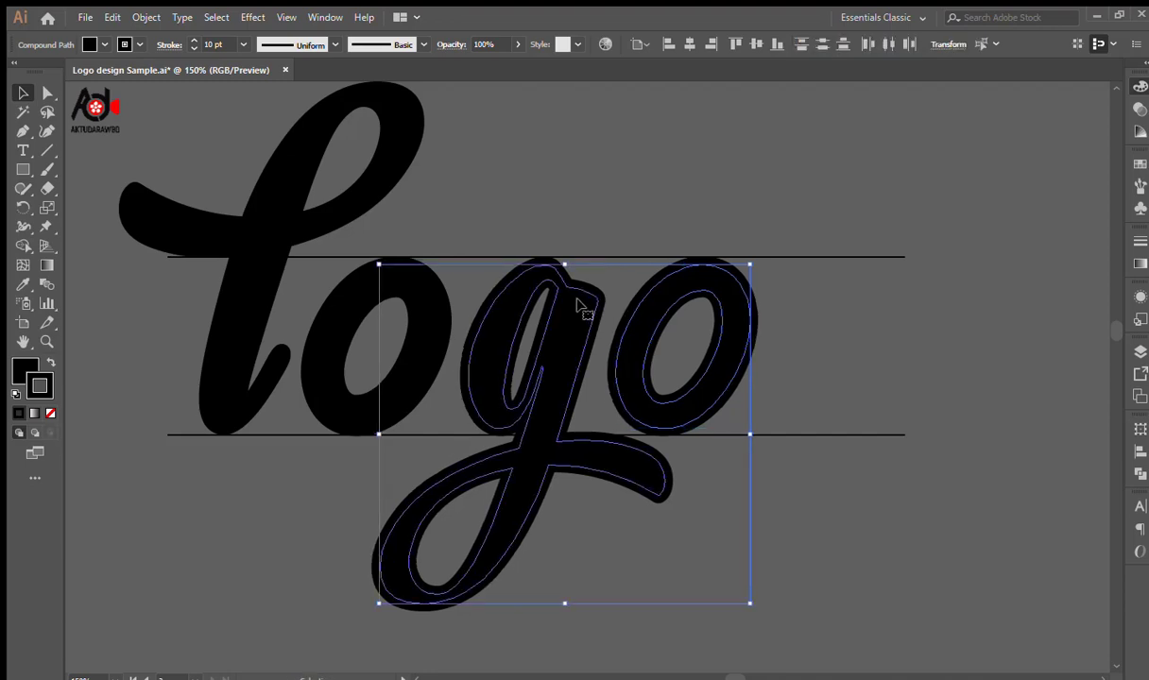
key("Right")
key("Right")
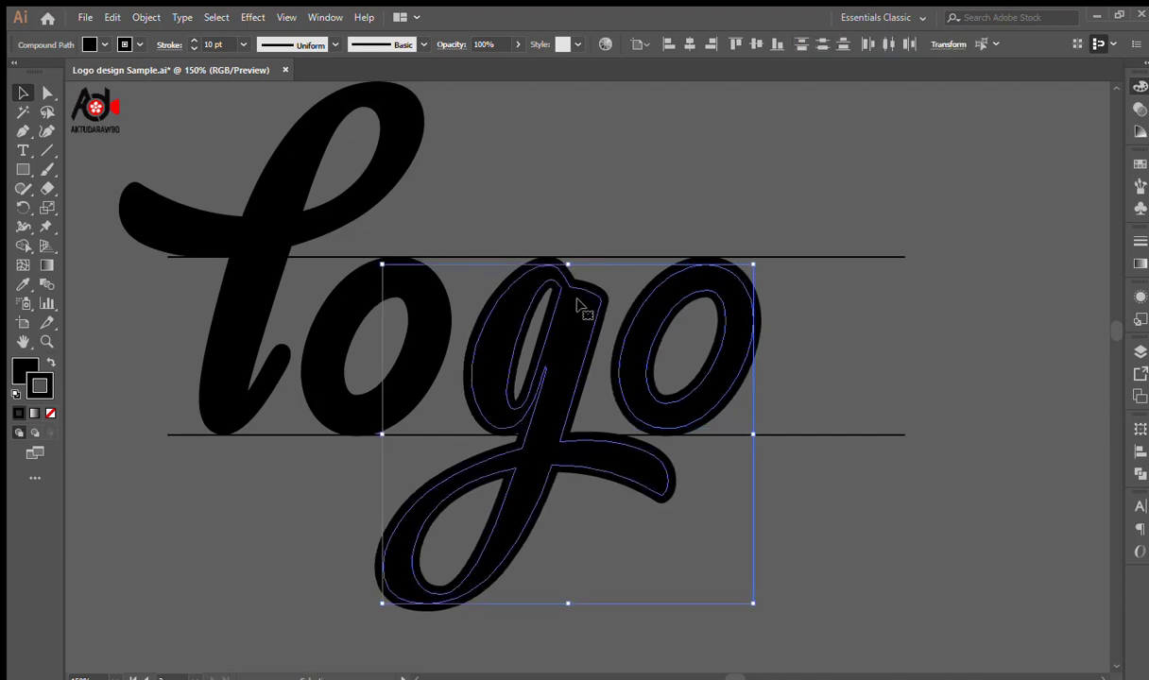
left_click(570, 204)
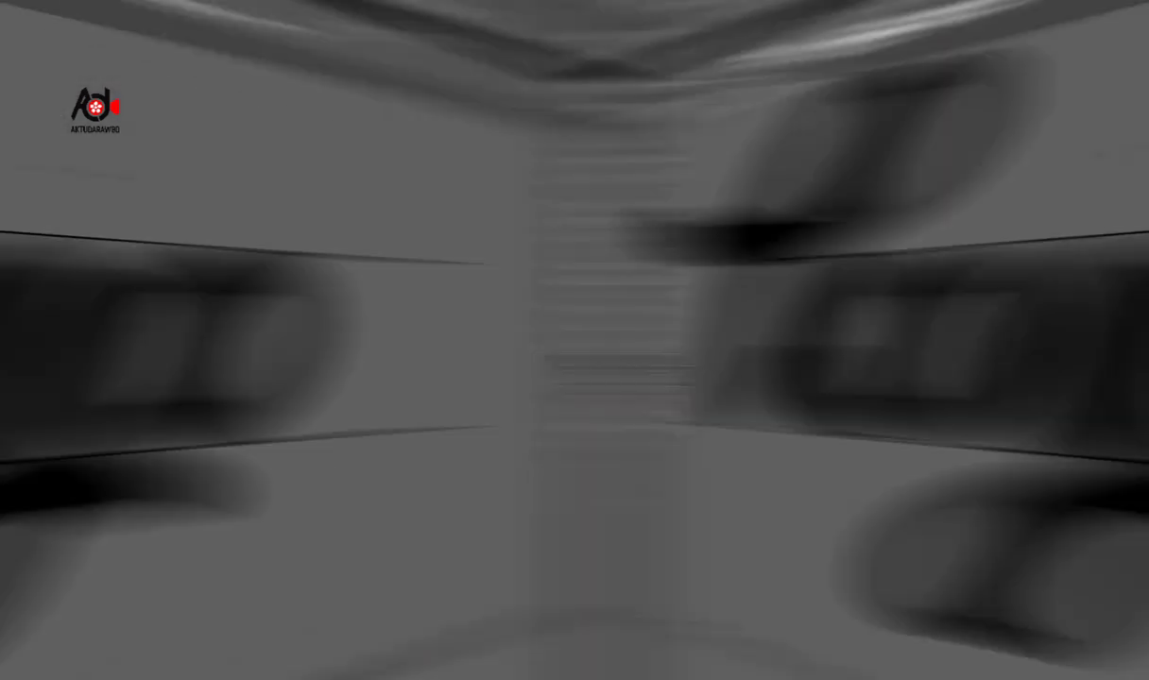
scroll(575, 261, "up", 10)
scroll(652, 287, "down", 10)
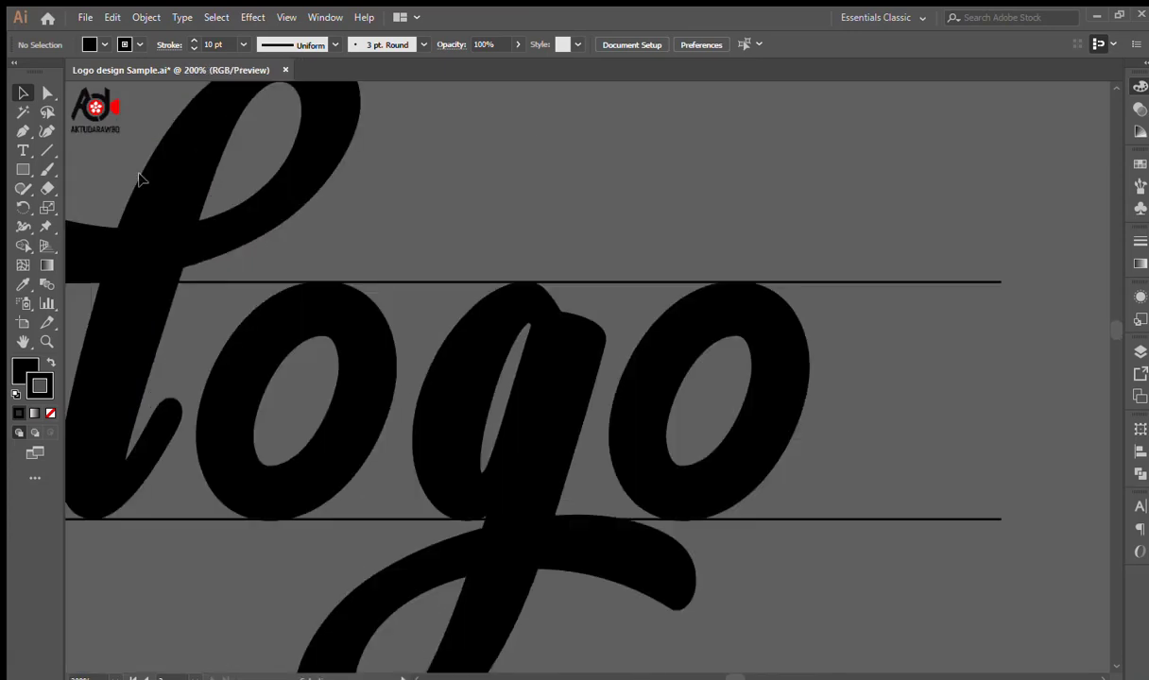
left_click(47, 169)
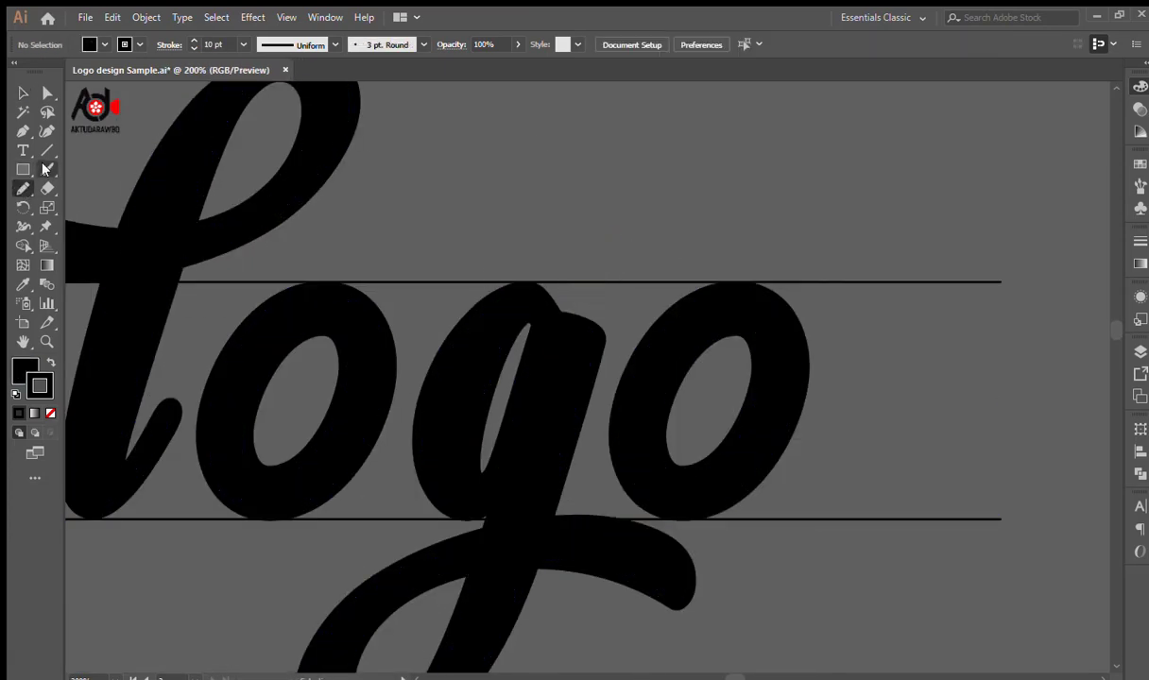
left_click_drag(579, 325, 684, 224)
key("ctrl+z")
Duplicate the g beside the word and delete the copy's anchor points except for a curved tail piece.
key("v")
scroll(511, 274, "down", 2)
left_click_drag(304, 332, 874, 355)
key("a")
key("Delete")
left_click_drag(1030, 265, 874, 395)
key("Delete")
Rotate the curved tail piece and place it over the top of the g's stem as a new ear.
key("v")
left_click_drag(879, 371, 777, 435)
left_click_drag(828, 355, 558, 349)
scroll(614, 405, "up", 2)
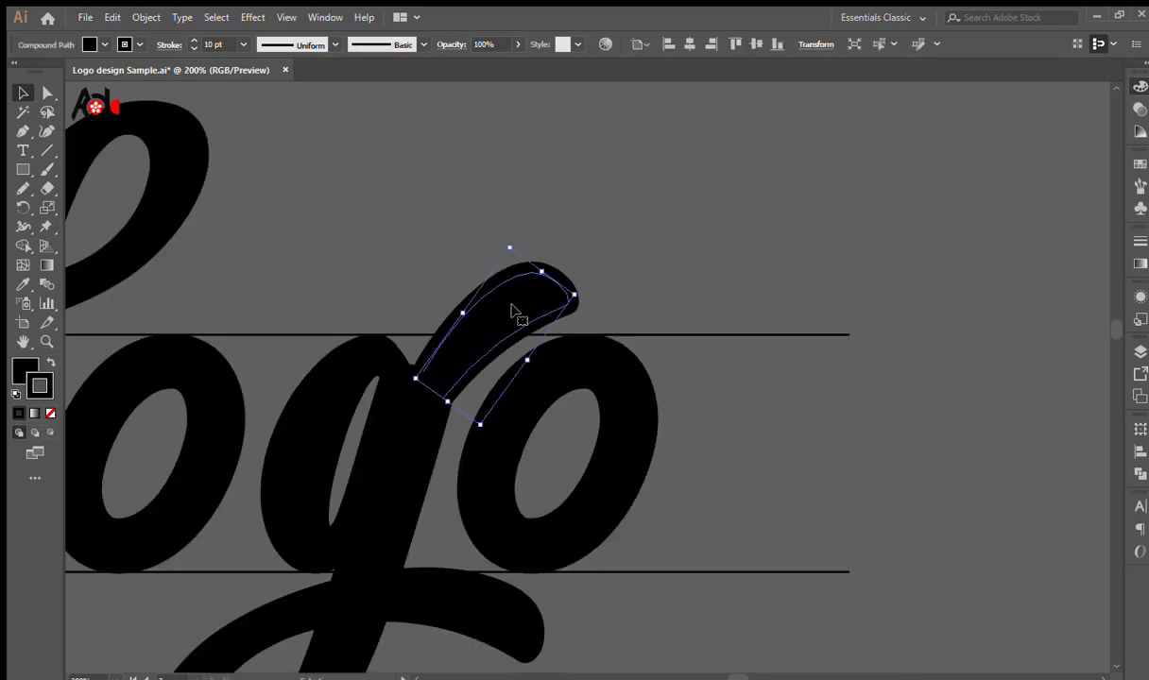
Fit the curved ear onto the top of the g's stem so it rises just above the upper guide line.
scroll(575, 416, "down", 3)
scroll(534, 364, "up", 4)
left_click_drag(630, 330, 626, 355)
scroll(570, 308, "down", 1)
left_click(569, 378)
left_click_drag(571, 261, 570, 273)
scroll(496, 274, "down", 3)
scroll(498, 275, "up", 3)
left_click_drag(542, 186, 589, 232)
left_click_drag(731, 582, 728, 530)
Nudge the final o right to make room for the g's new ear.
left_click(756, 378)
key("Right")
key("Right")
key("Right")
key("Right")
left_click(823, 496)
Place a text line below the right end of the lettering and enter "Designe".
scroll(823, 495, "down", 3)
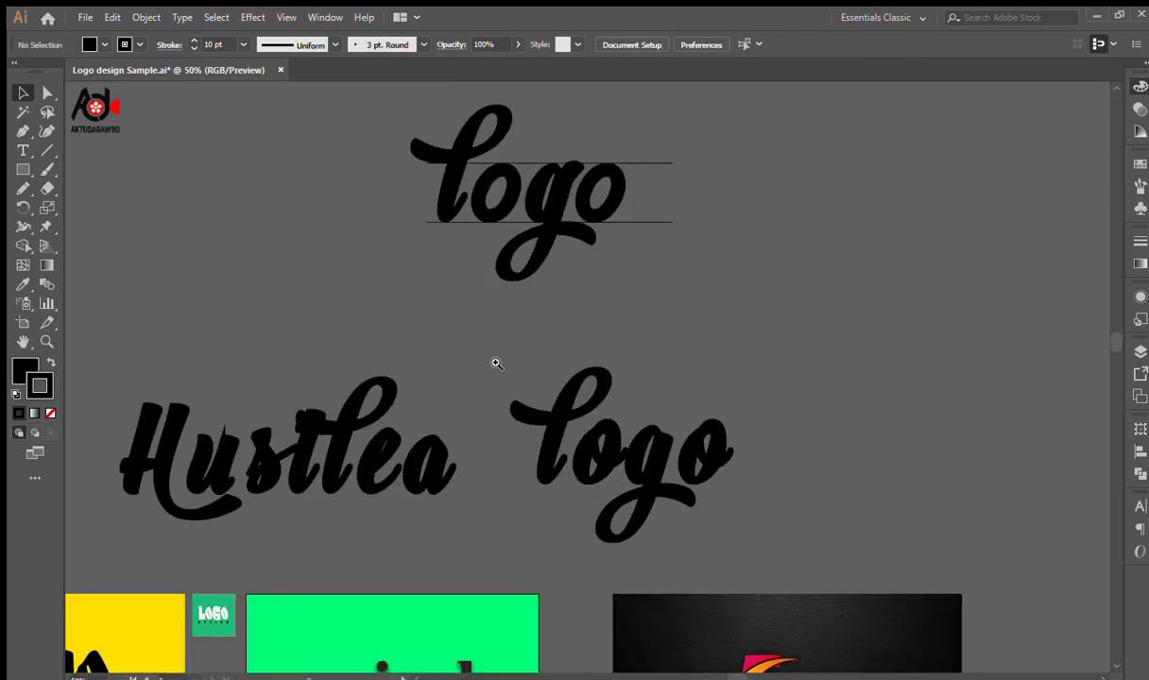
scroll(495, 362, "up", 1)
left_click_drag(380, 513, 548, 304)
left_click_drag(626, 428, 407, 274)
scroll(603, 353, "up", 3)
double_click(489, 382)
key("ctrl+a")
type("DEsigne")
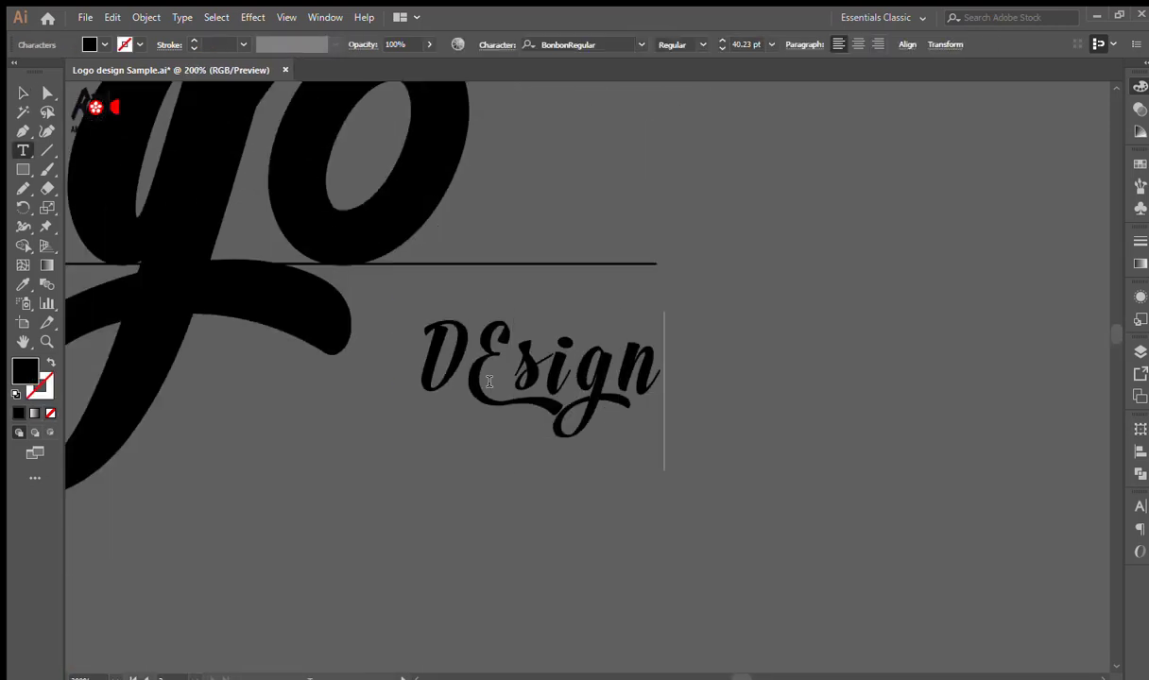
left_click_drag(511, 373, 471, 373)
type("e")
Change the small text's font to Lato Bold.
left_click(23, 93)
left_click(605, 46)
type("Fu")
type("lat")
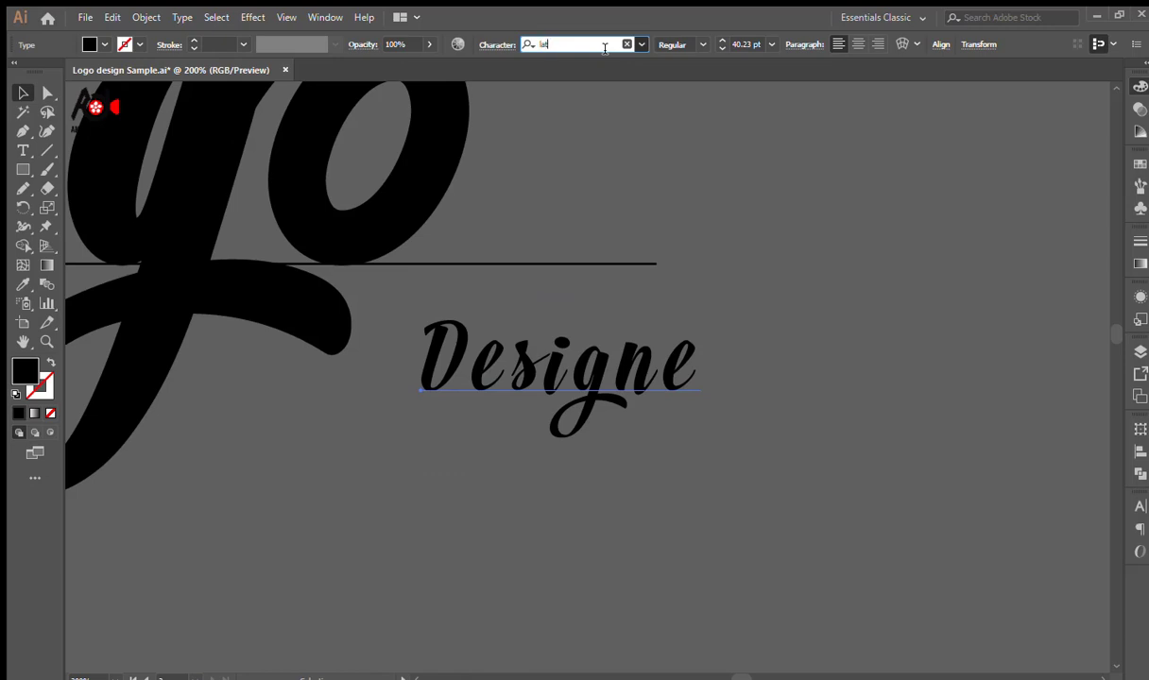
type("o")
key("Return")
Retype the small text as "DESIGN" and place it under the l and first o, beside the g's lower loop.
double_click(567, 373)
key("ctrl+a")
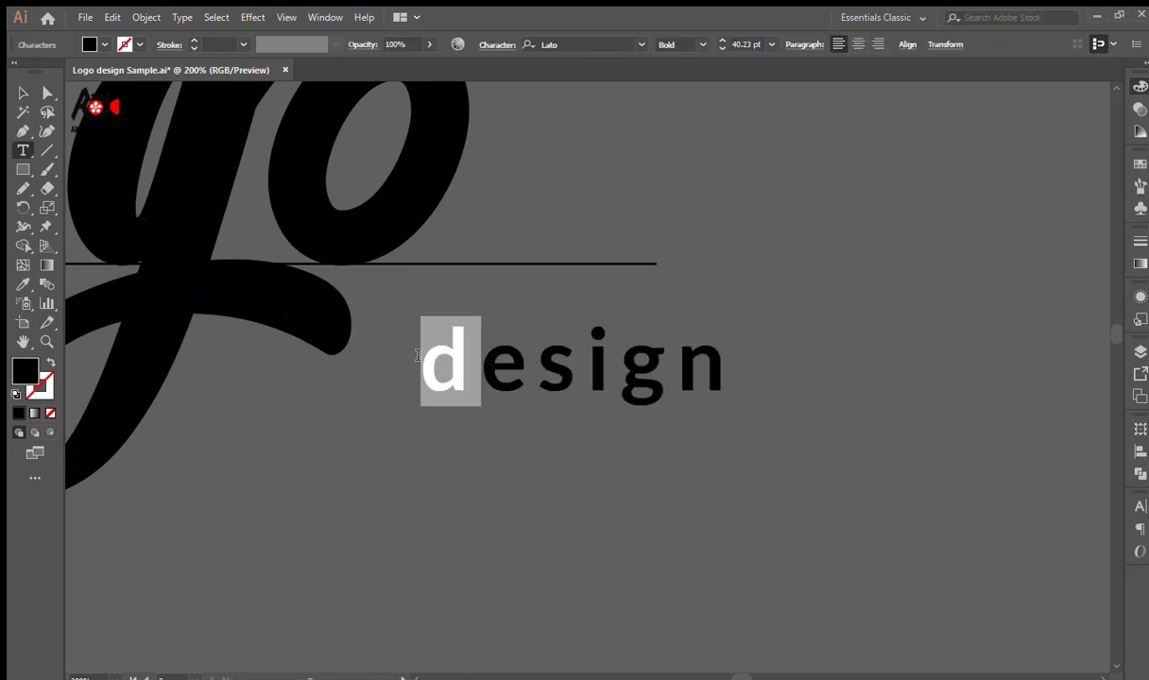
key("Escape")
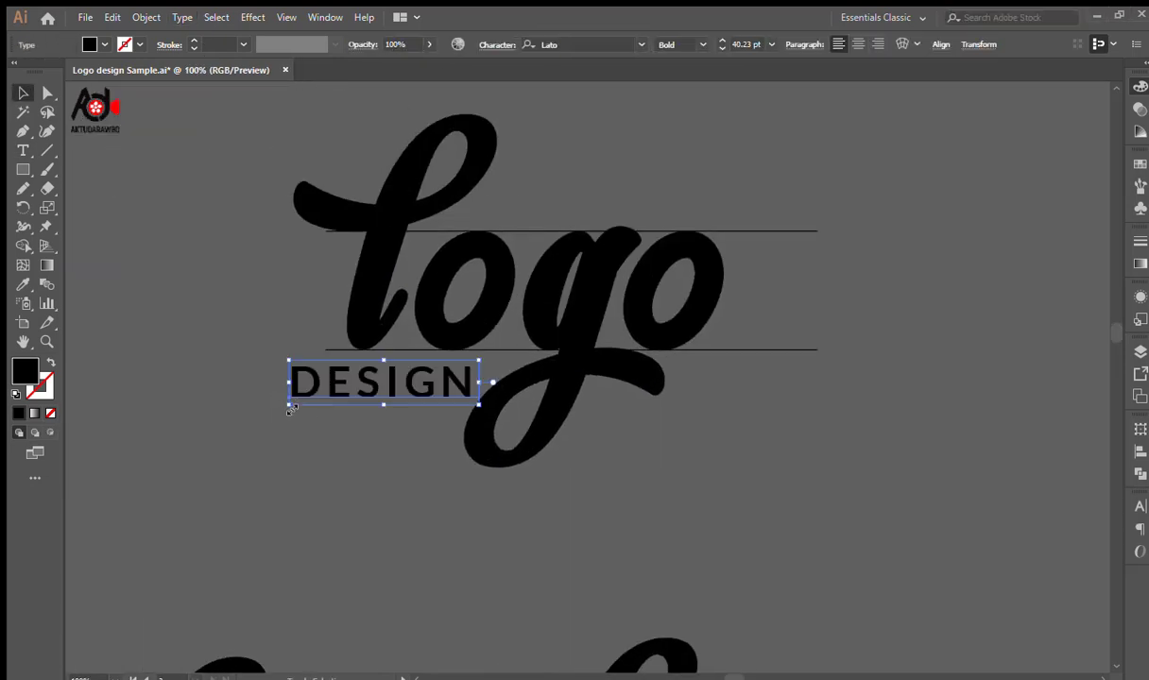
key("ctrl+=")
left_click_drag(468, 463, 489, 468)
scroll(593, 378, "down", 2)
left_click(736, 527)
left_click(494, 403)
scroll(441, 329, "up", 1)
scroll(500, 353, "up", 9)
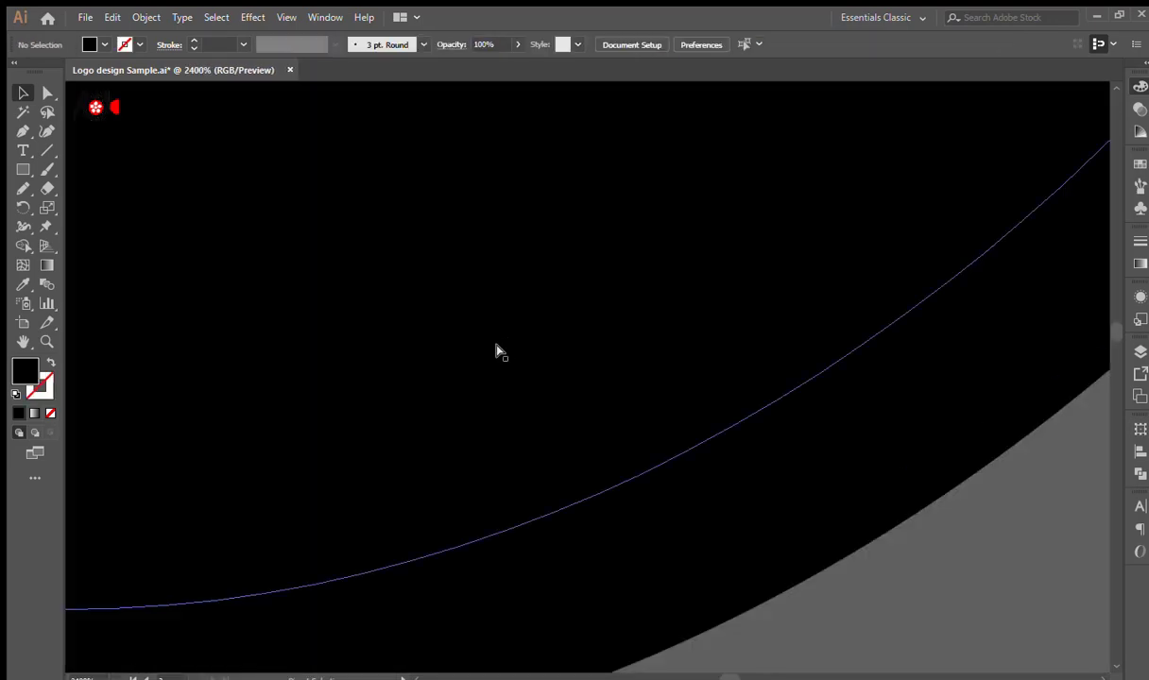
scroll(500, 353, "down", 10)
left_click_drag(718, 212, 464, 513)
scroll(464, 513, "down", 4)
left_click_drag(539, 317, 448, 372)
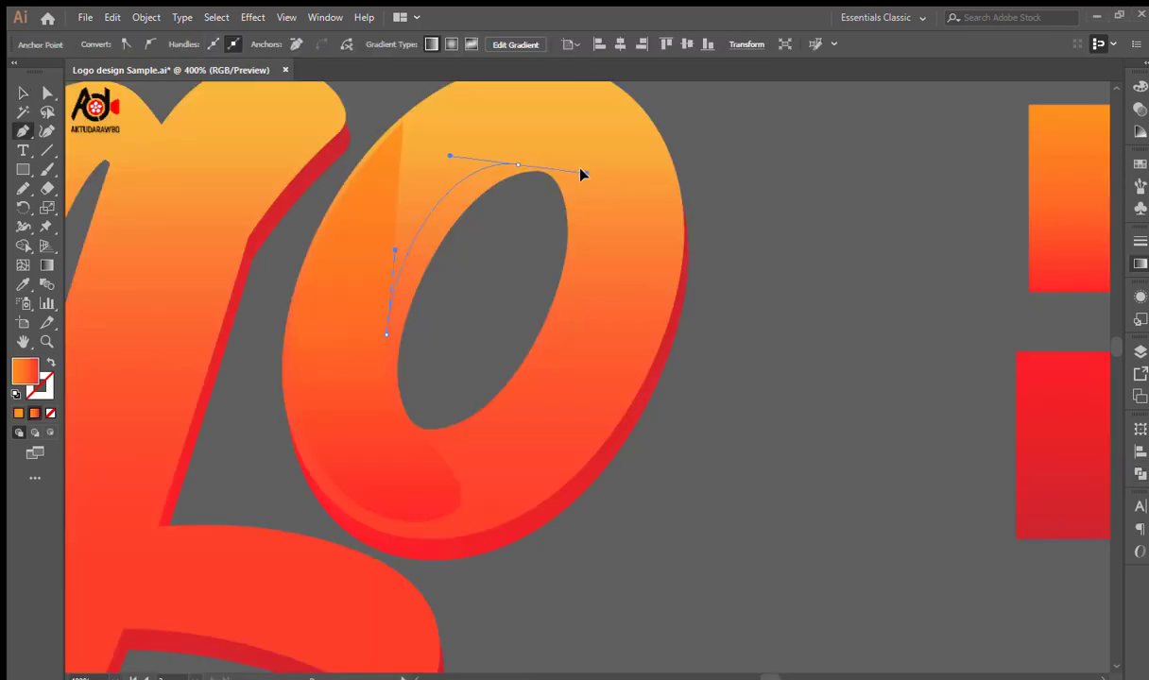
Finish the pen-drawn orange-to-red crescent along the inside of the final o's left half and close it with a rounded upper end.
left_click_drag(585, 175, 578, 152)
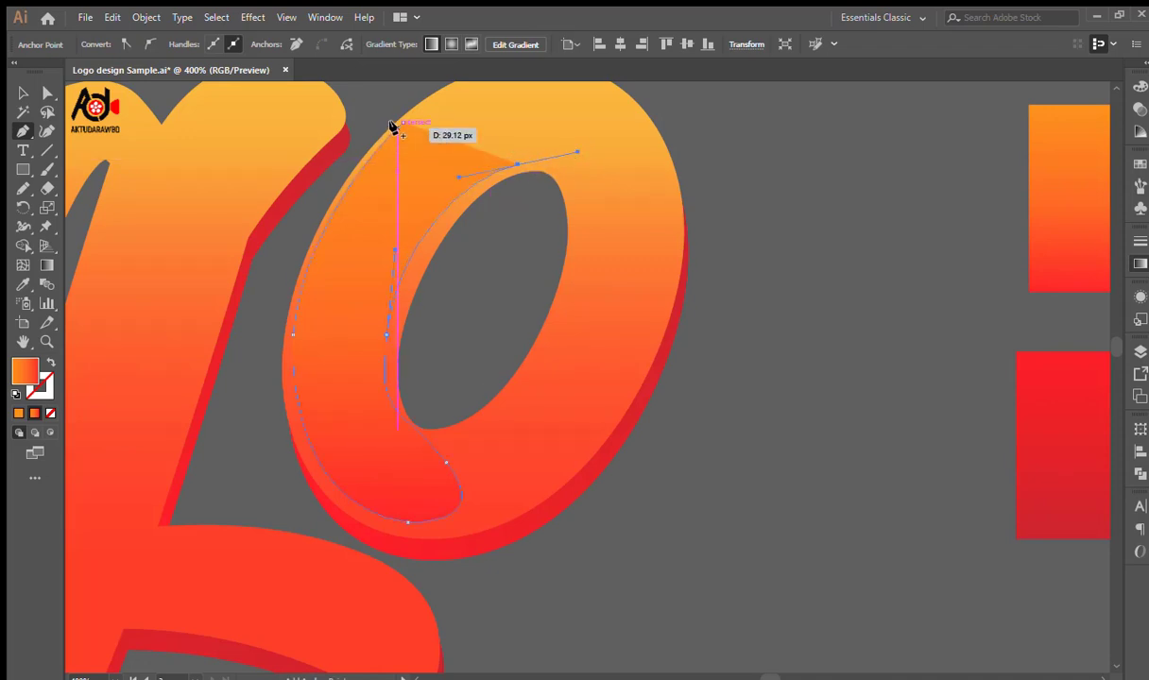
left_click_drag(403, 122, 242, 243)
left_click_drag(512, 169, 460, 251)
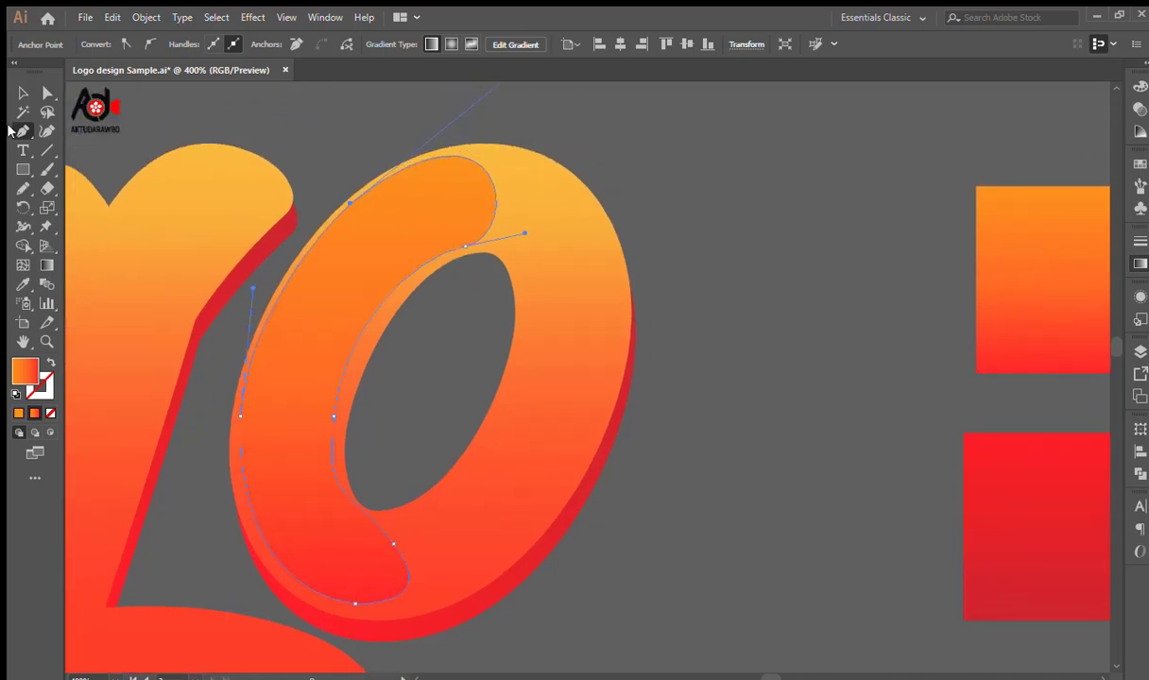
left_click(47, 93)
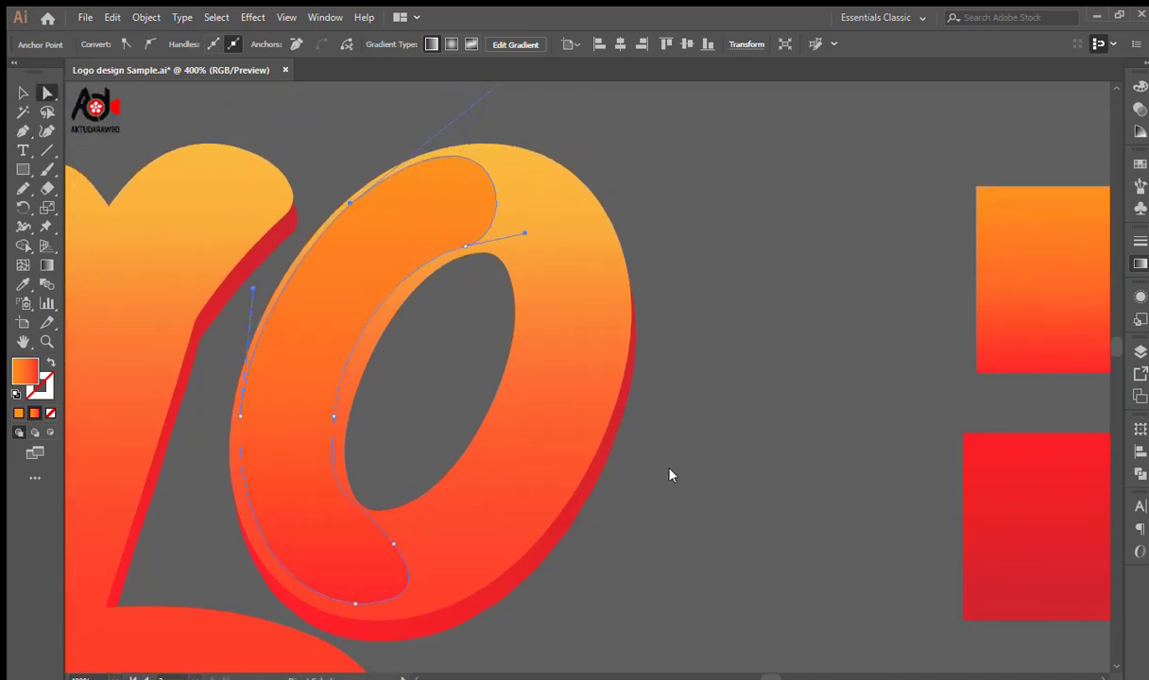
left_click(705, 511)
left_click_drag(557, 563, 569, 495)
Try reversing the gradient on the crescent inside the final o, and flip it back to orange at its upper end.
left_click(345, 508)
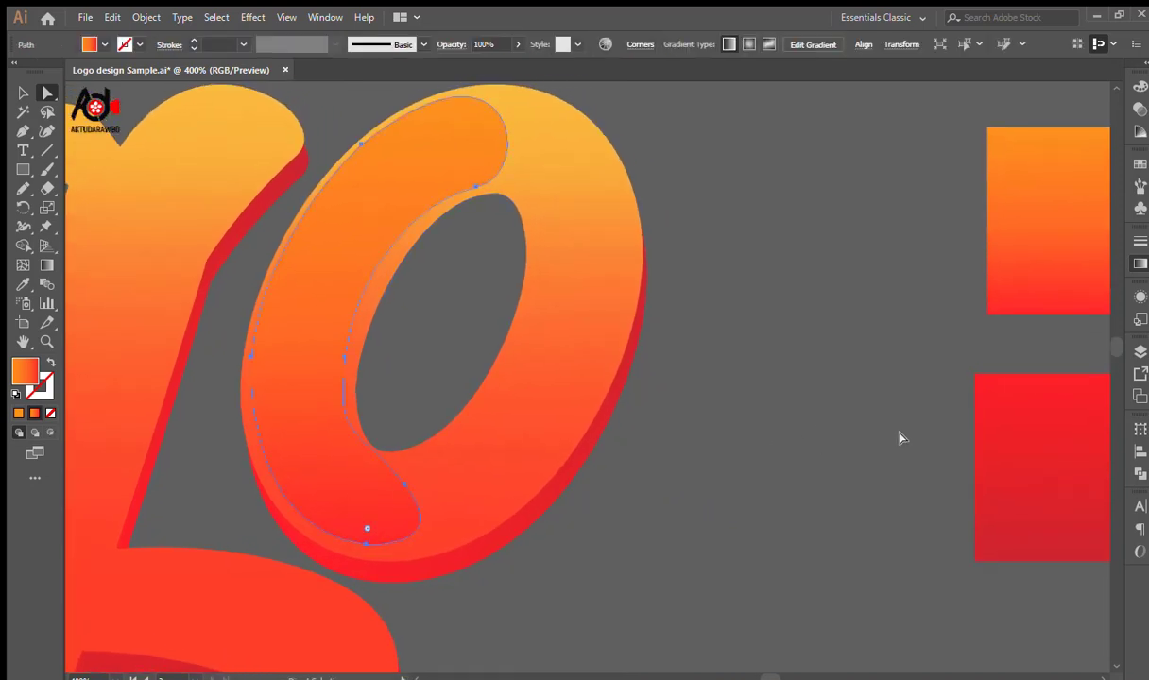
left_click(937, 313)
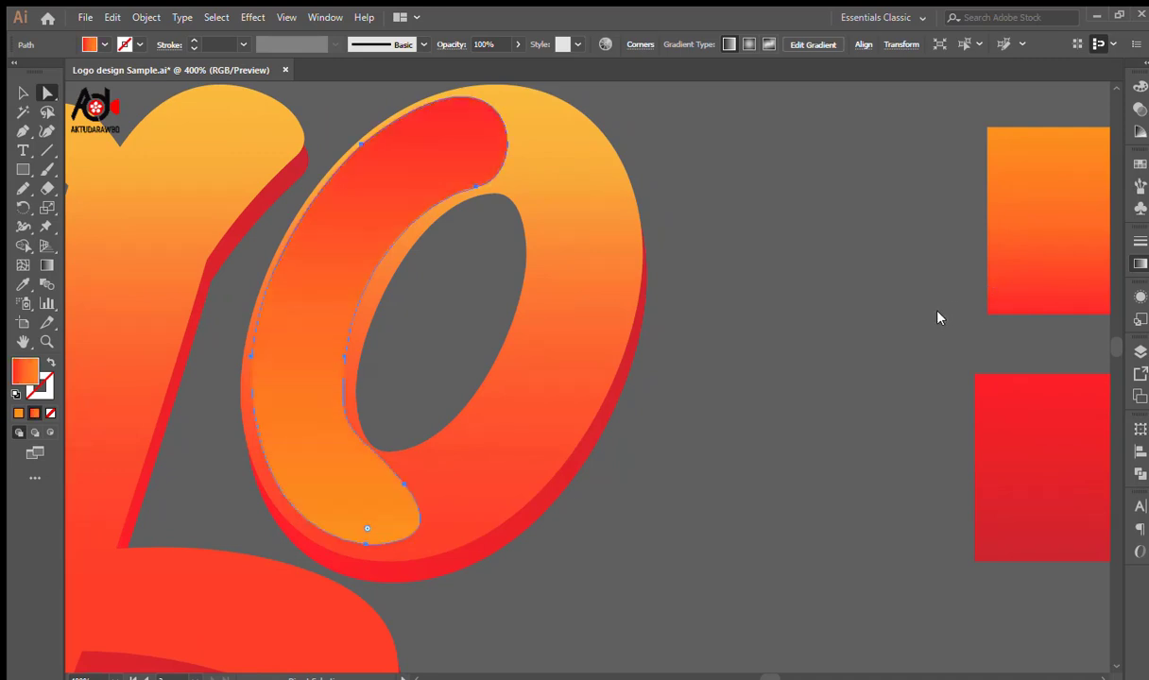
left_click(776, 339)
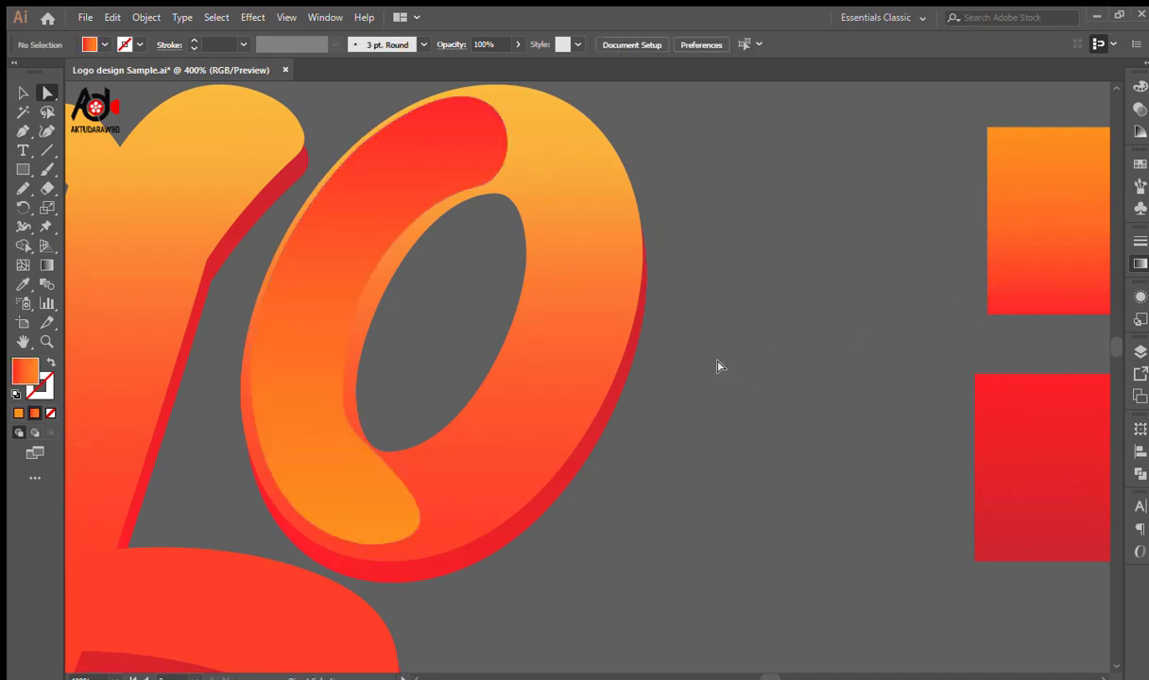
left_click_drag(778, 345, 764, 361)
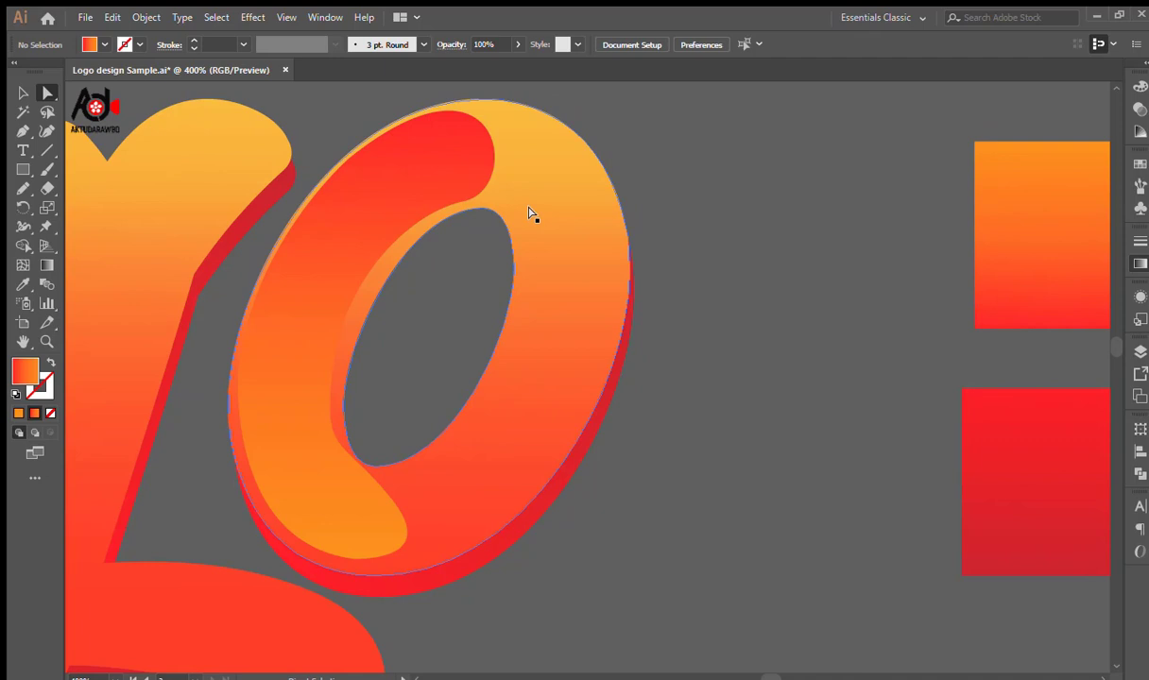
left_click(458, 175)
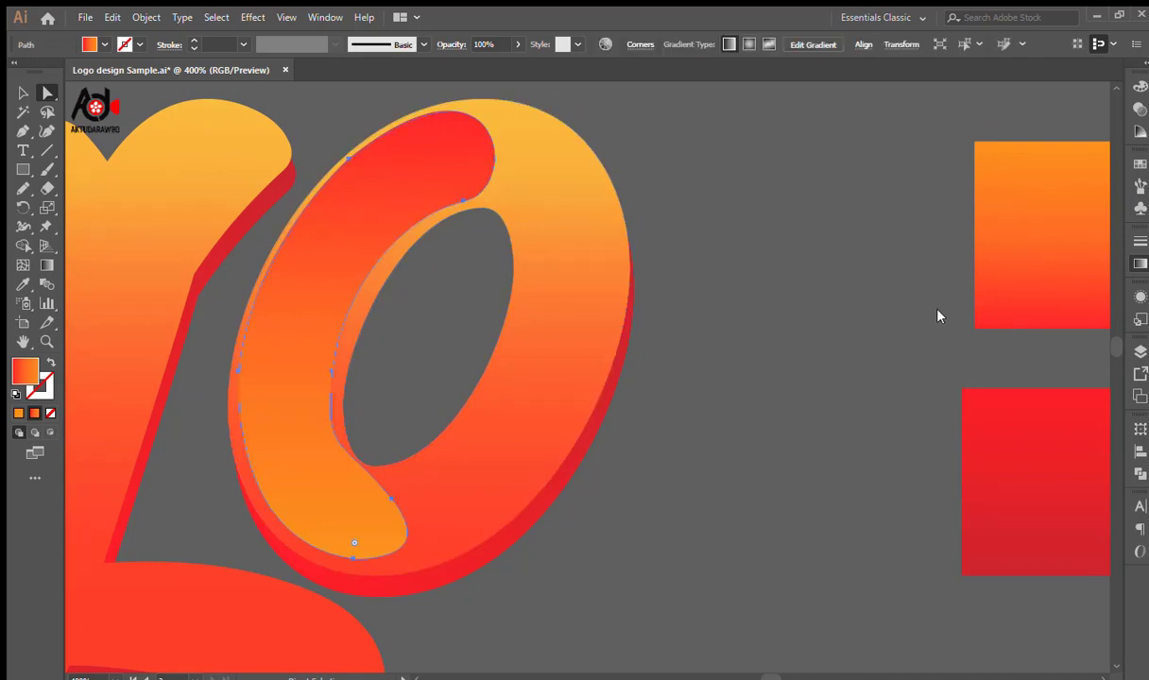
left_click(937, 312)
left_click(767, 375)
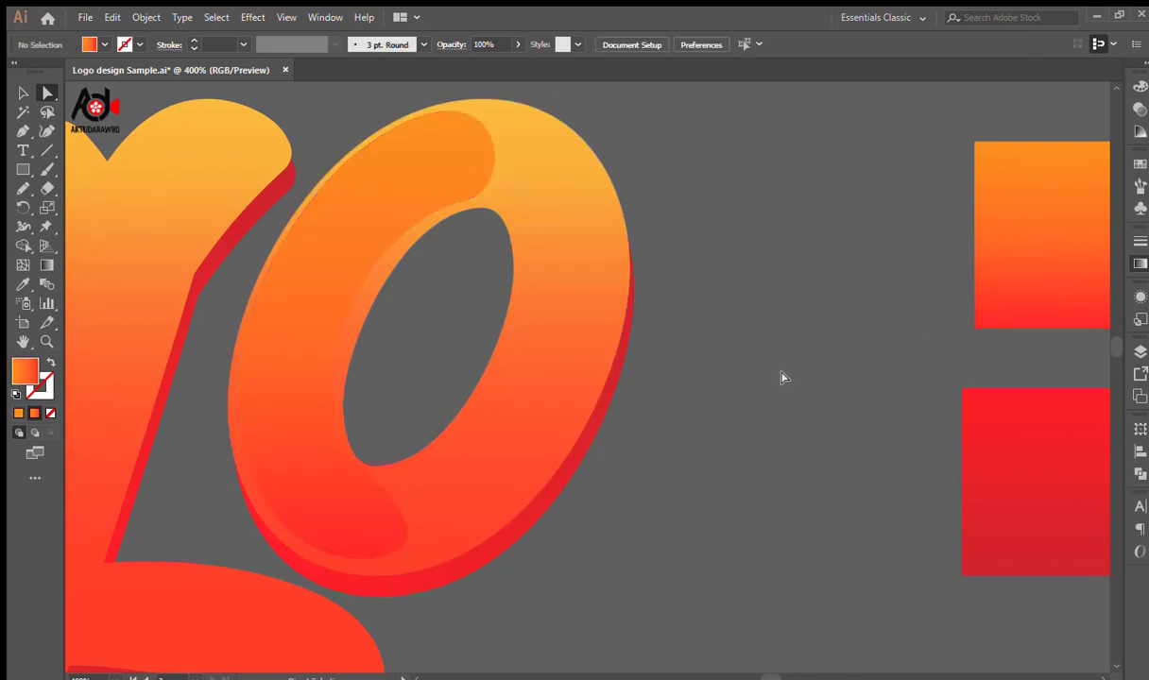
Adjust the crescent's inner-edge curve so it follows the lower part of the final o's opening more smoothly.
left_click(350, 532)
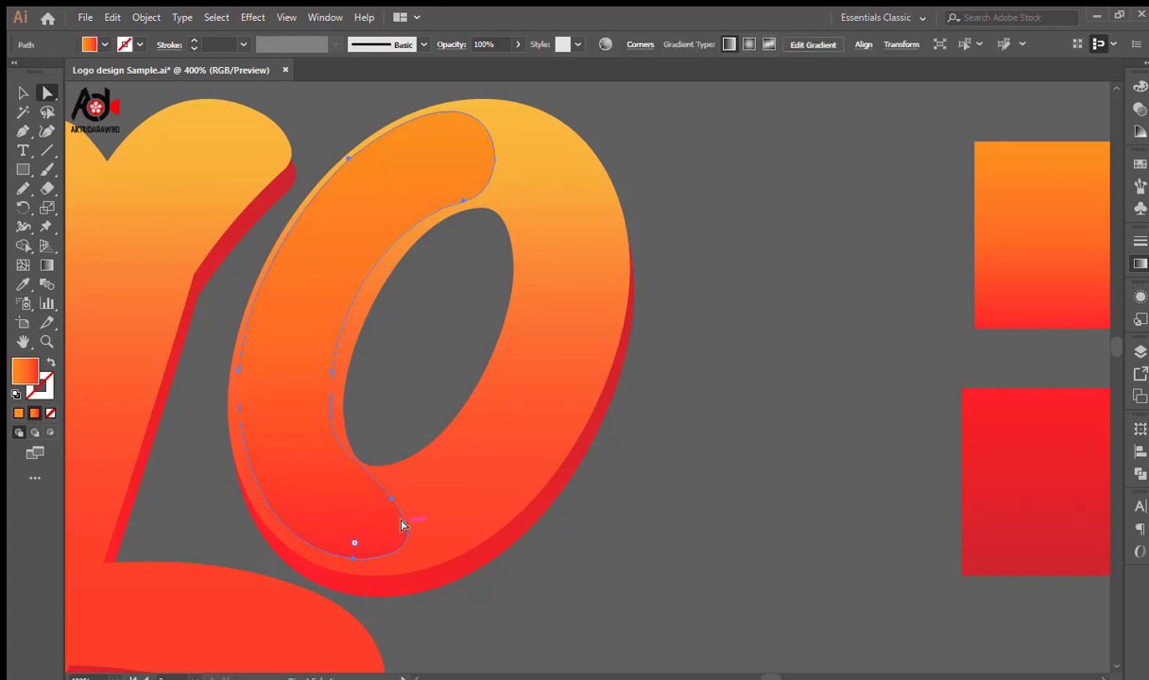
left_click(329, 373)
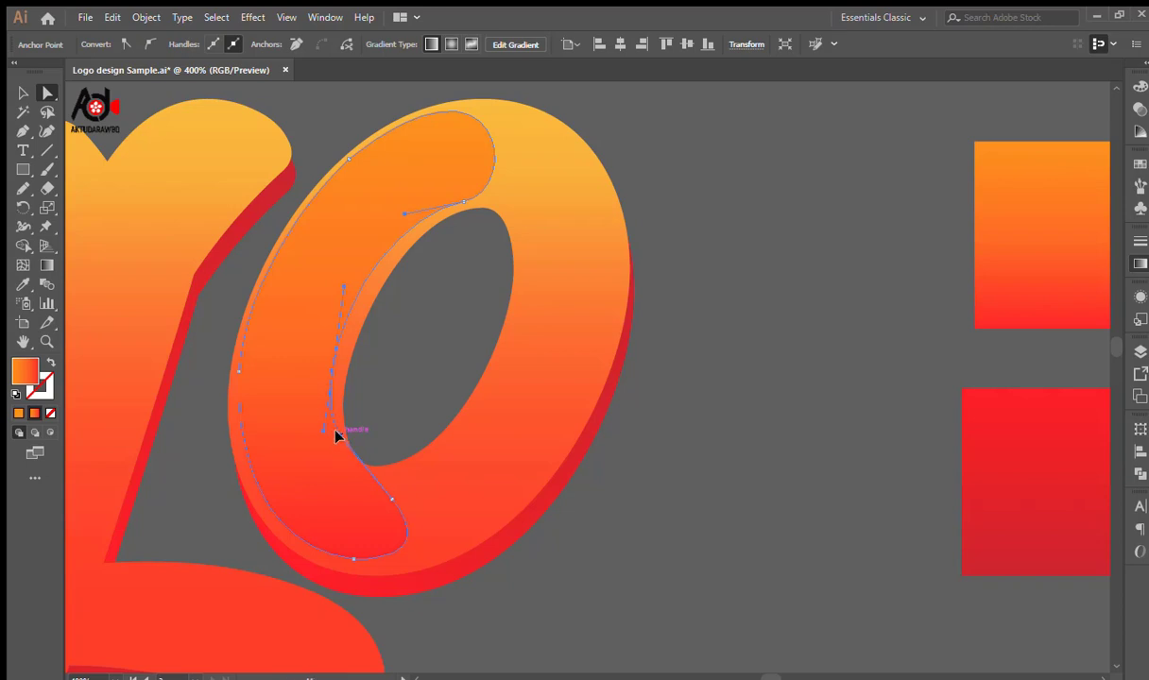
left_click_drag(335, 432, 323, 461)
Reshape the curve at the crescent's bottom anchor and round that corner by about 20.74 px.
left_click(350, 557)
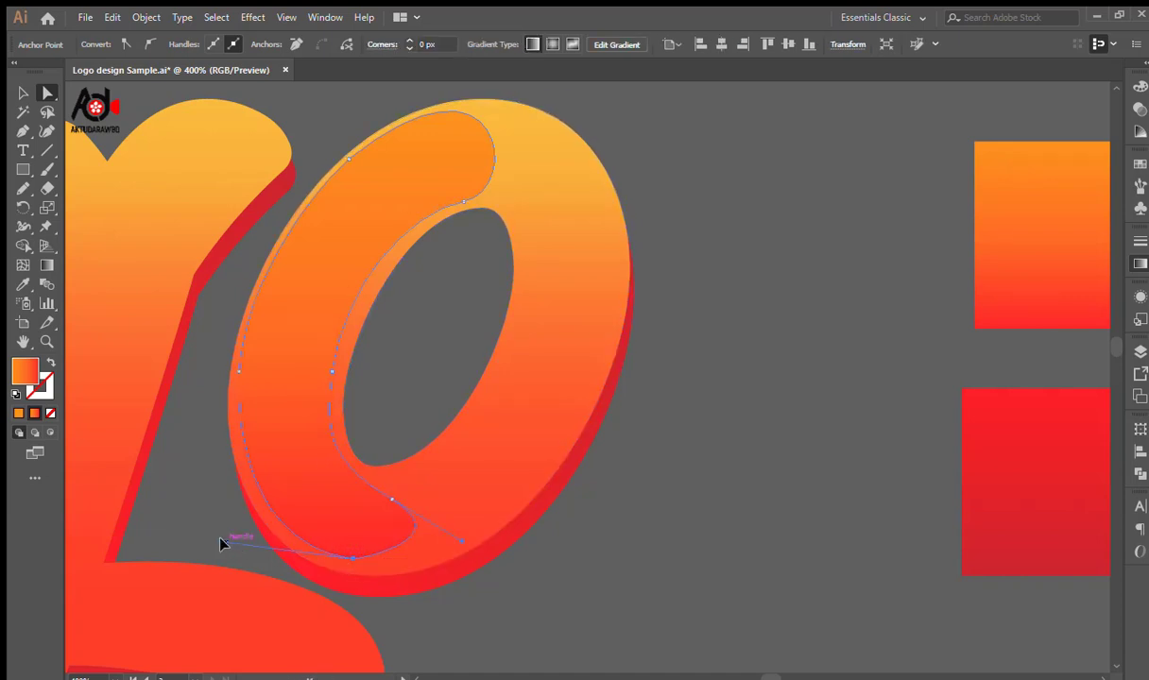
left_click_drag(222, 543, 219, 546)
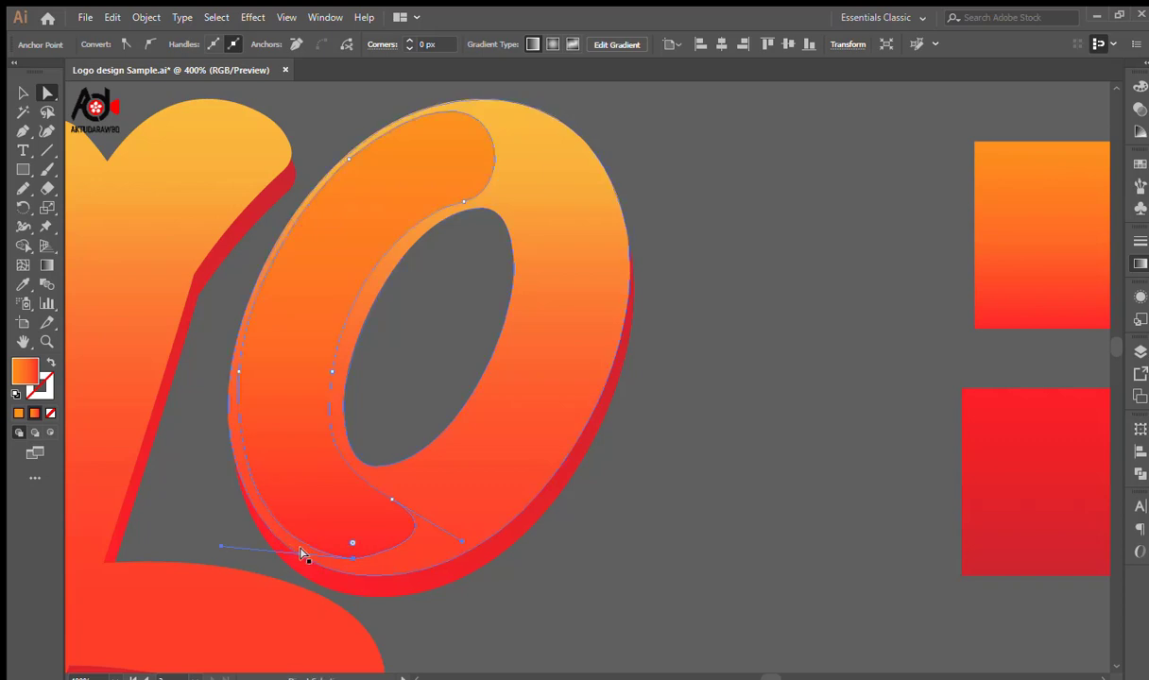
left_click_drag(349, 544, 326, 469)
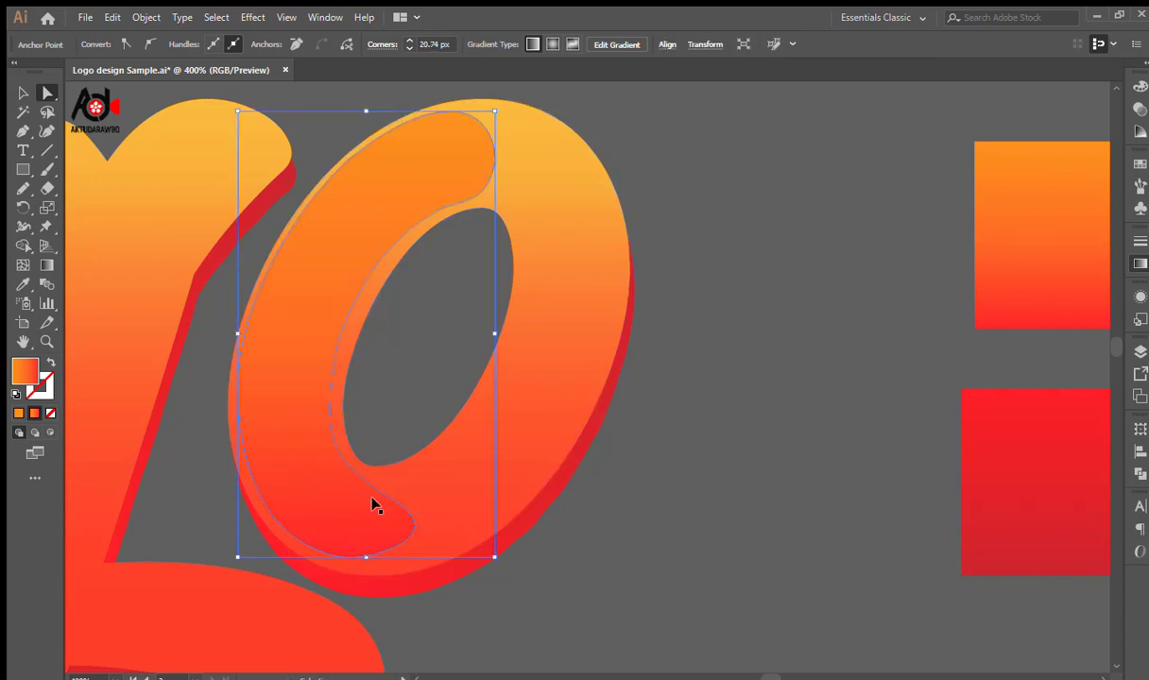
left_click_drag(460, 297, 422, 379)
Adjust both direction handles of the crescent's upper inner anchor to make its top end fuller.
left_click(427, 285)
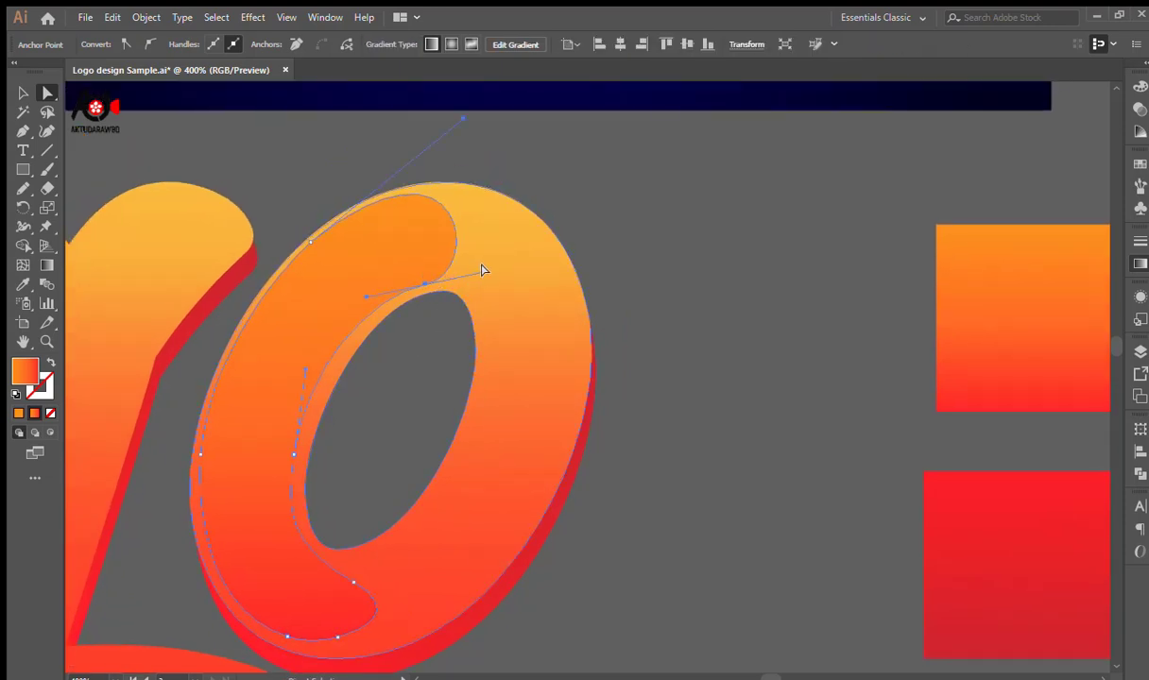
left_click_drag(483, 271, 510, 257)
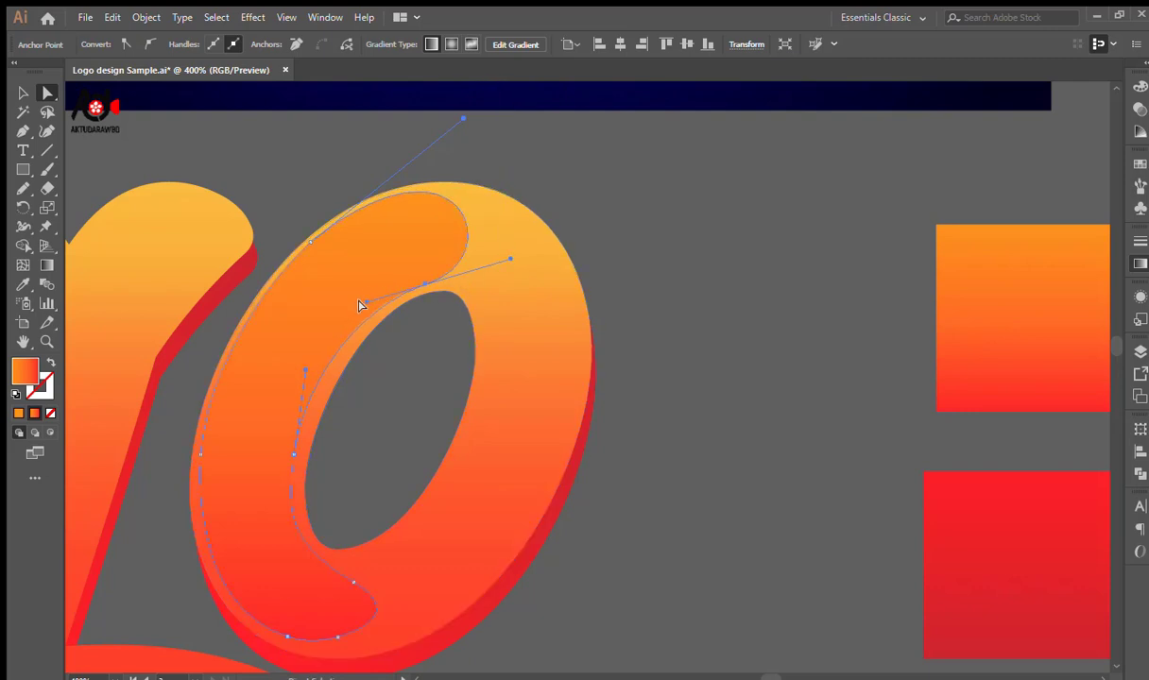
left_click_drag(362, 301, 350, 313)
left_click(629, 359)
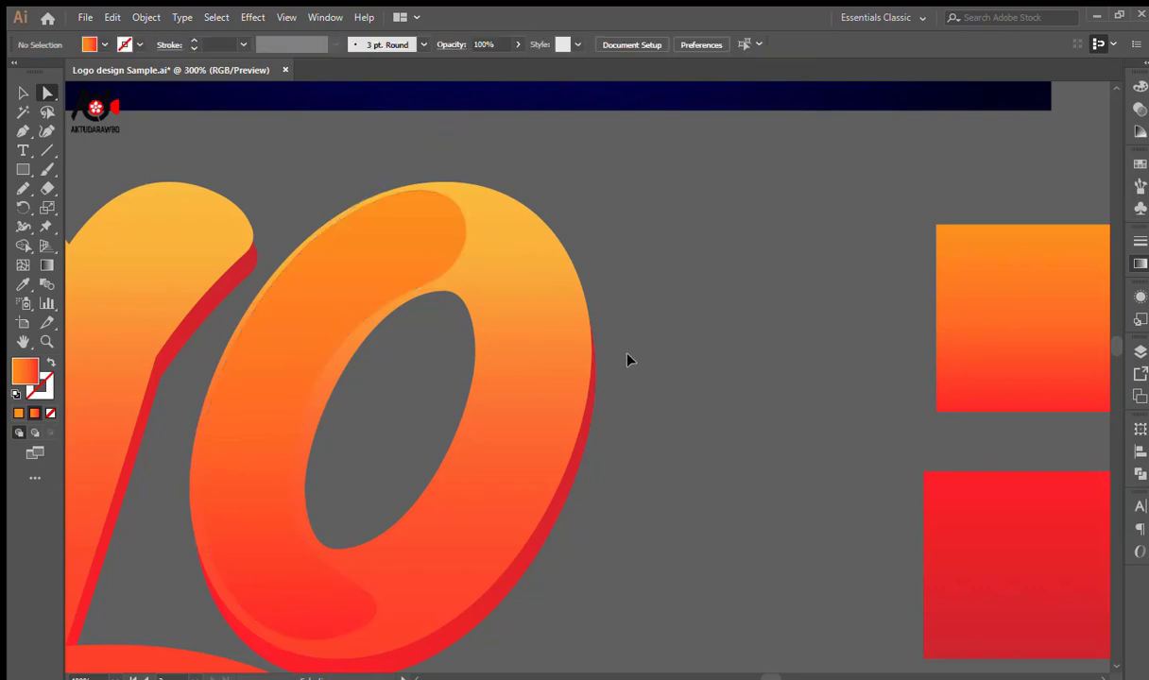
Rearrange the crescent's gradient so red sits in the middle with orange both above and below it.
key("ctrl+minus")
key("ctrl+minus")
key("ctrl+minus")
key("ctrl+minus")
left_click_drag(634, 366, 562, 340)
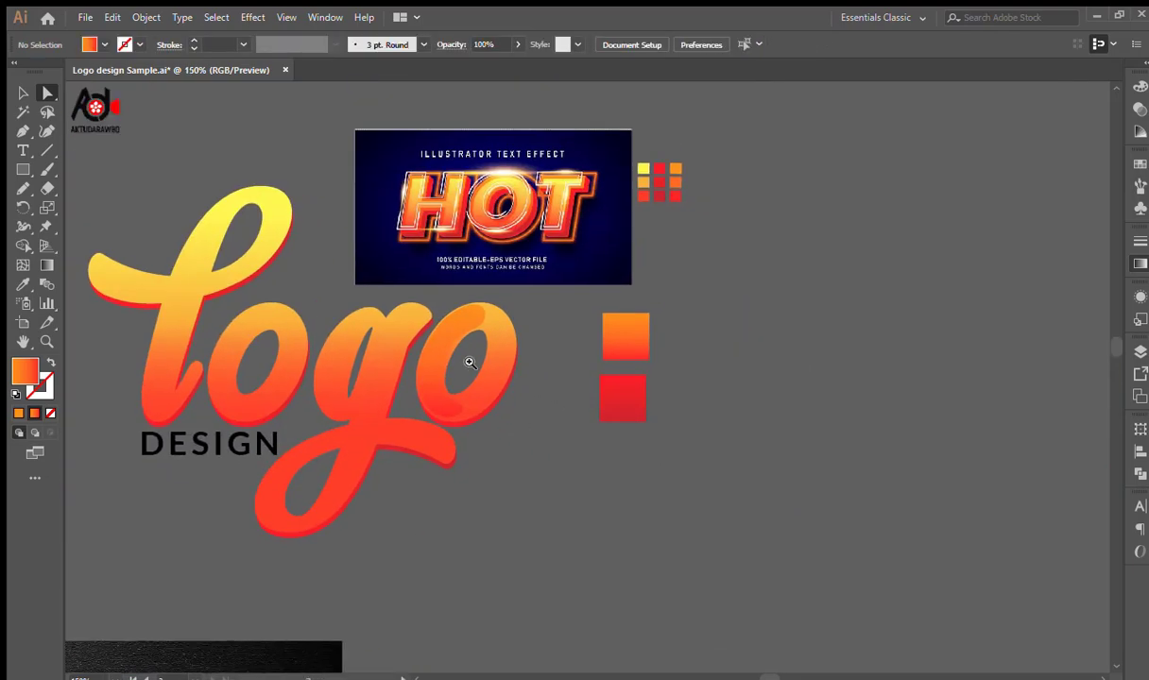
double_click(469, 362, "ctrl")
left_click_drag(739, 430, 500, 385)
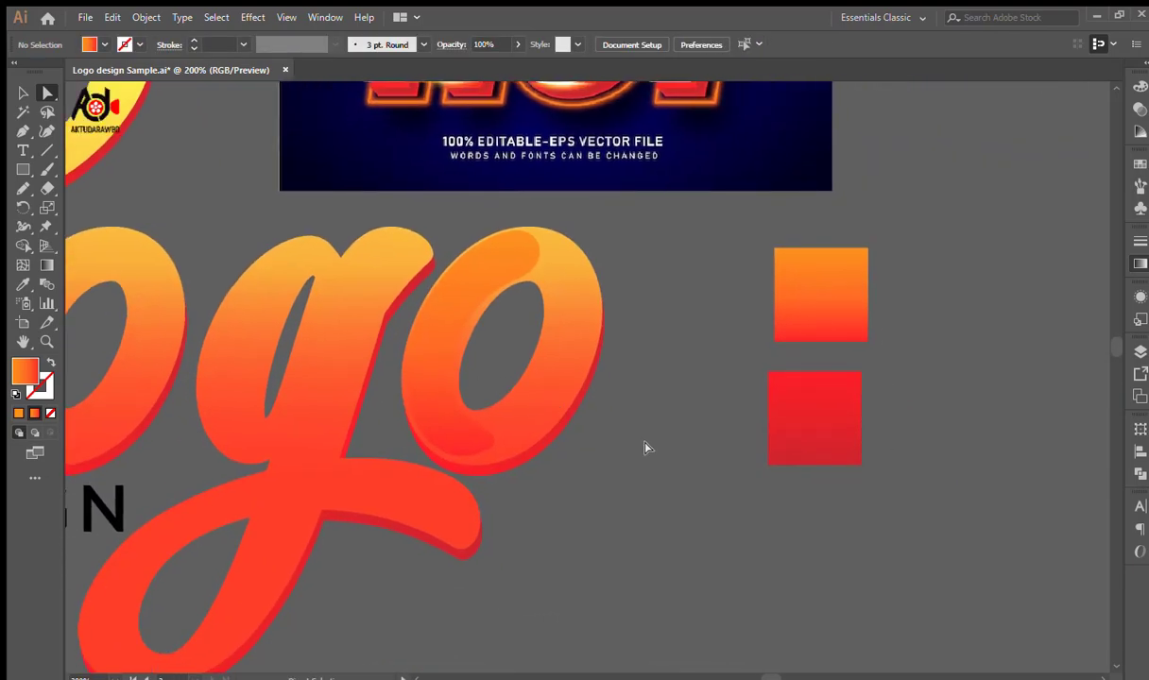
left_click(454, 307)
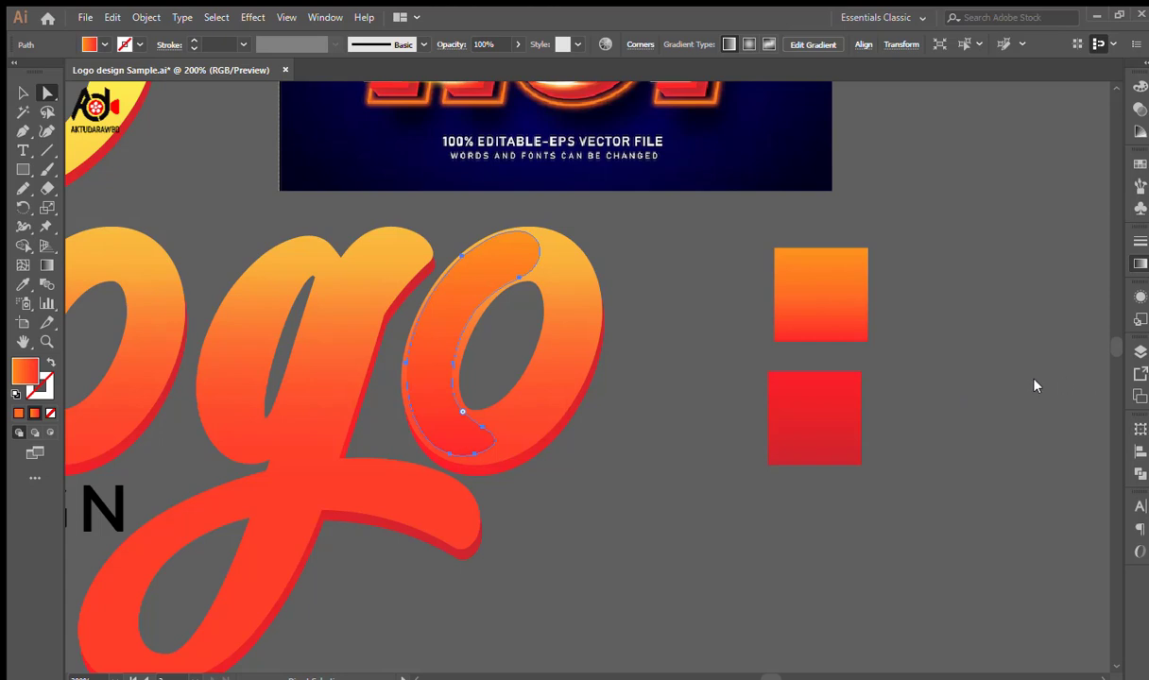
mouse_move(1016, 380)
left_mouse_down()
mouse_move(983, 382)
mouse_move(1019, 382)
left_mouse_up()
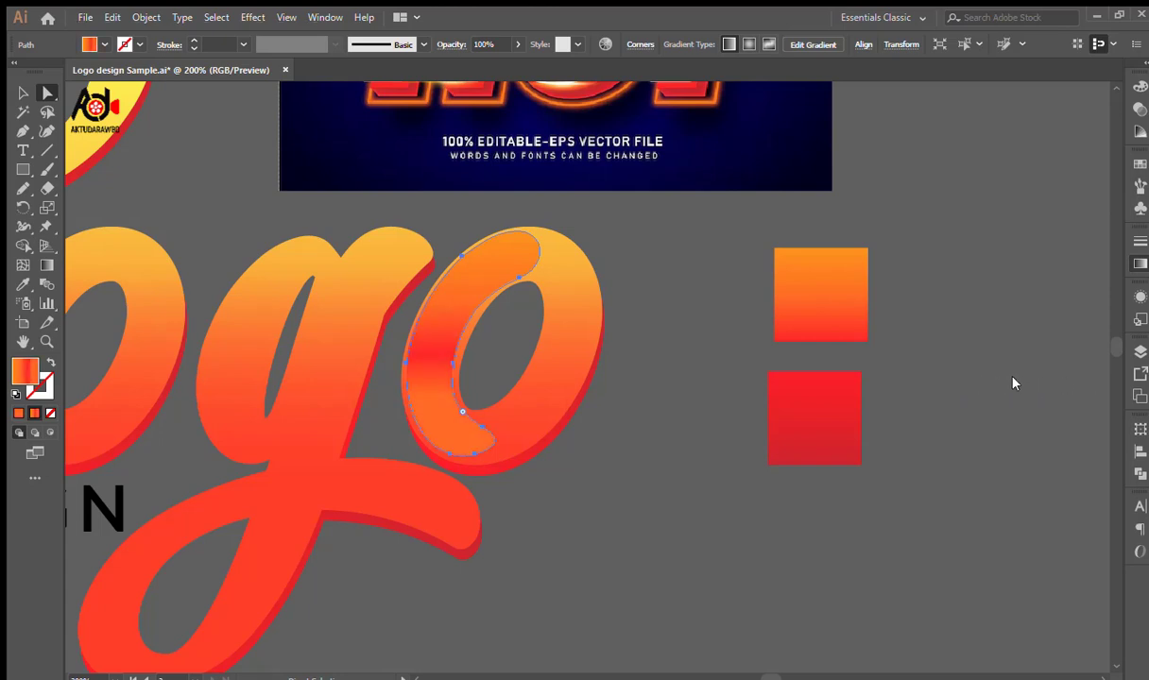
left_click(718, 463)
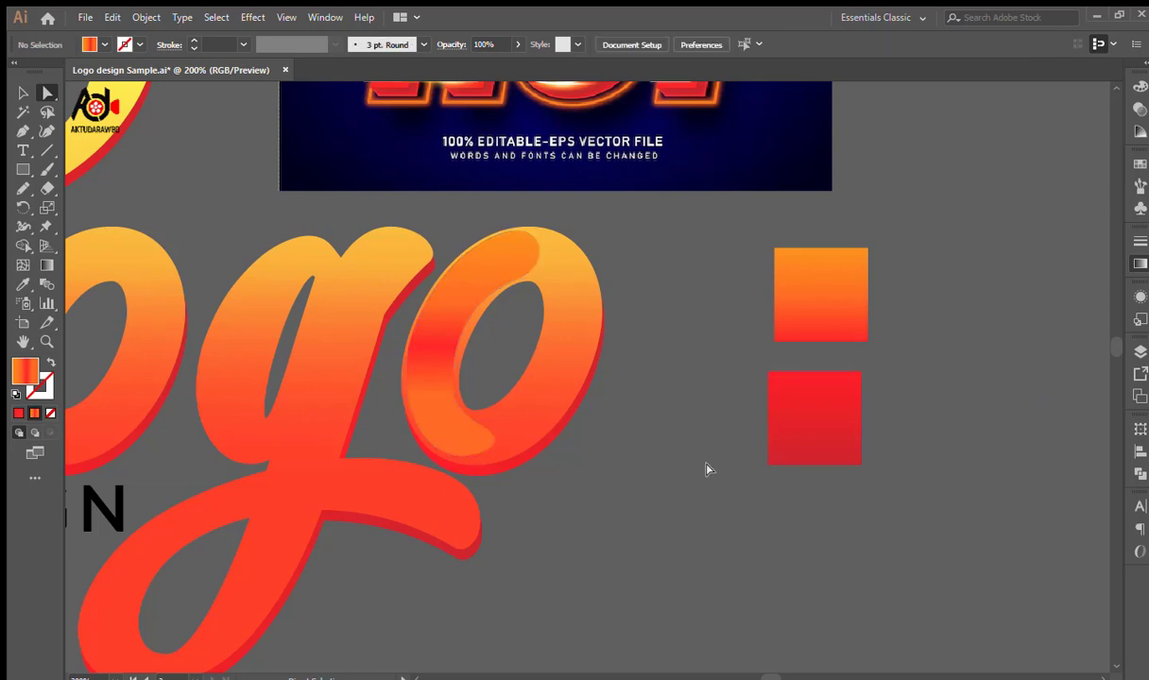
Add a light orange stop at the lower end of the crescent's gradient.
left_click(477, 276)
left_click(667, 410)
left_click(488, 304)
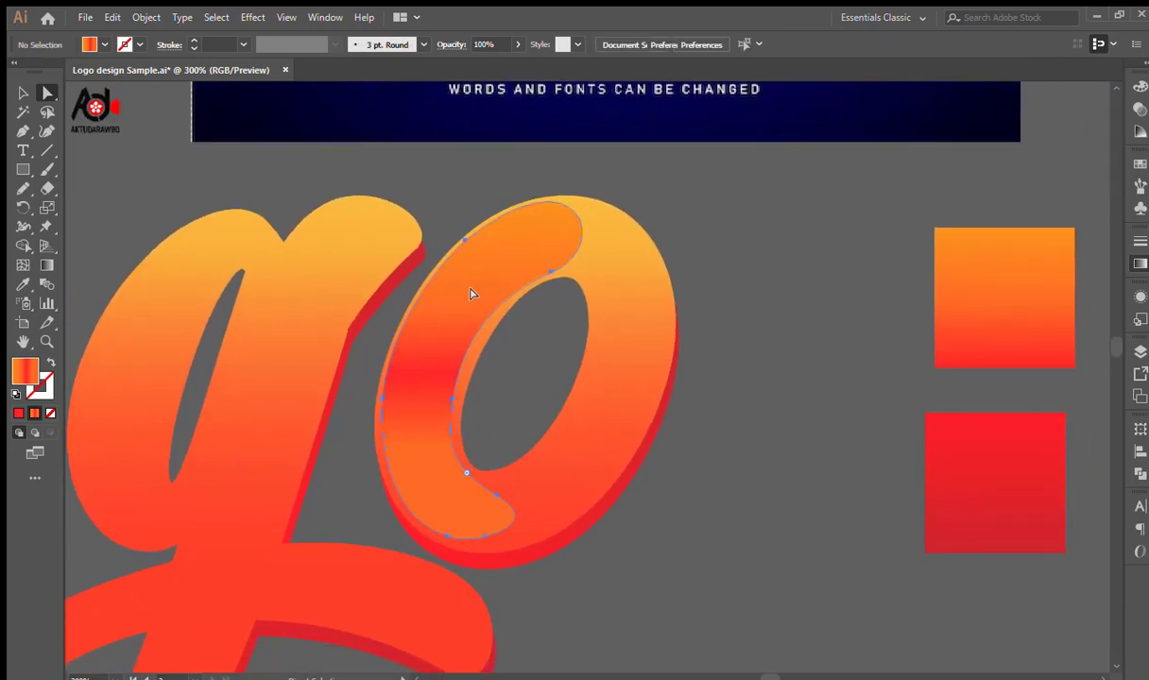
left_click(473, 294)
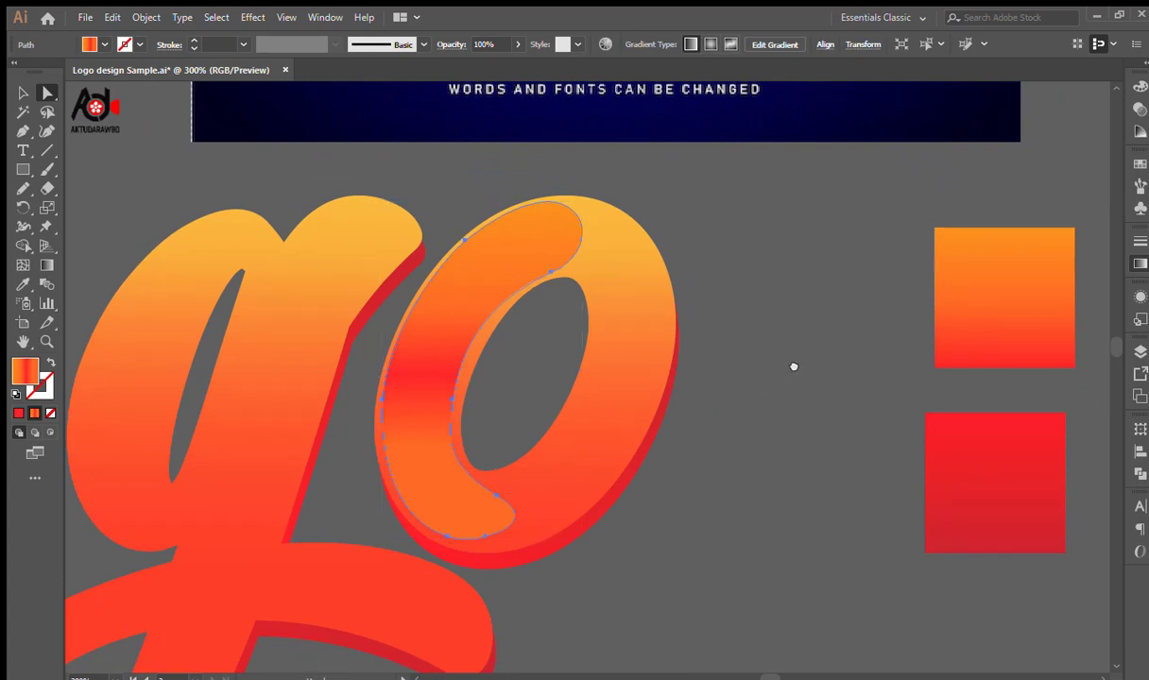
left_click_drag(793, 365, 605, 409)
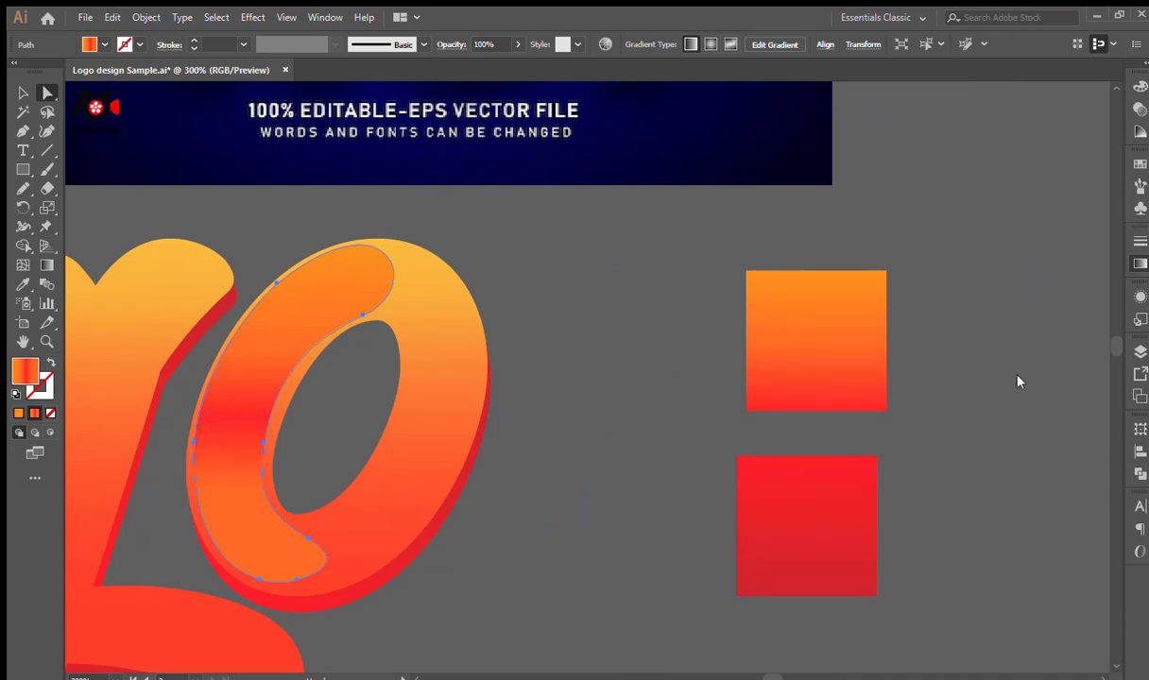
left_click(1096, 385)
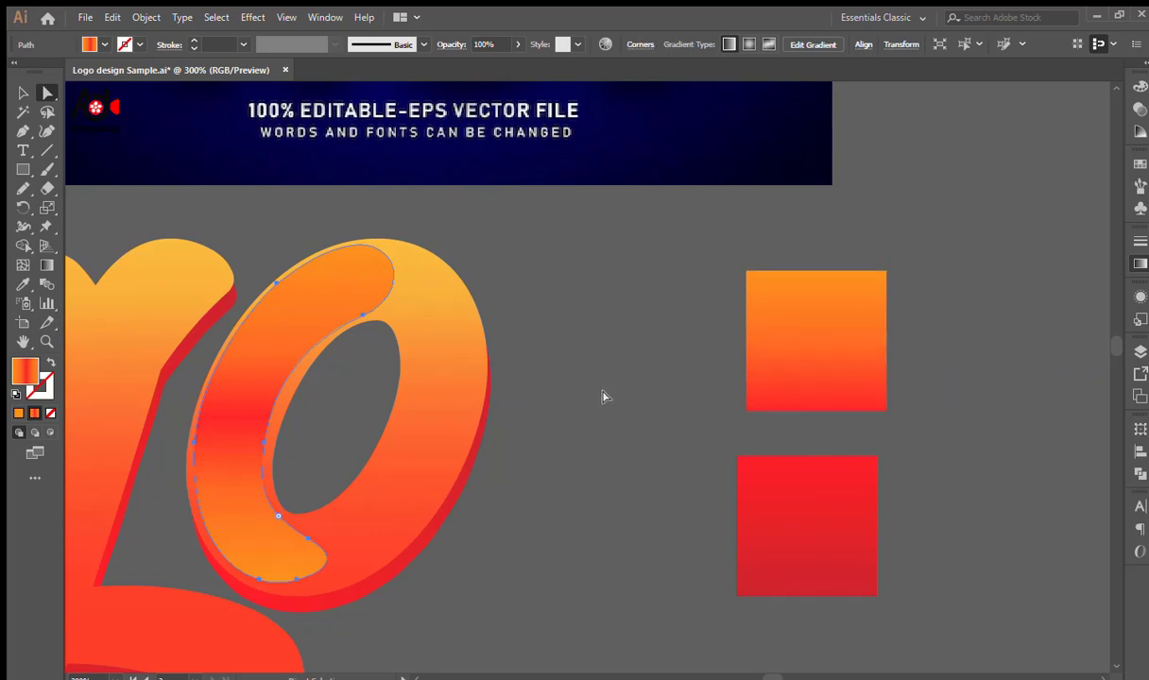
Recolor the crescent gradient's bottom stop by sampling the yellow, amber and red-orange palette swatches, keeping the red-orange.
key("ctrl+minus")
key("ctrl+minus")
key("space")
left_click_drag(682, 480, 548, 531)
left_click(598, 530)
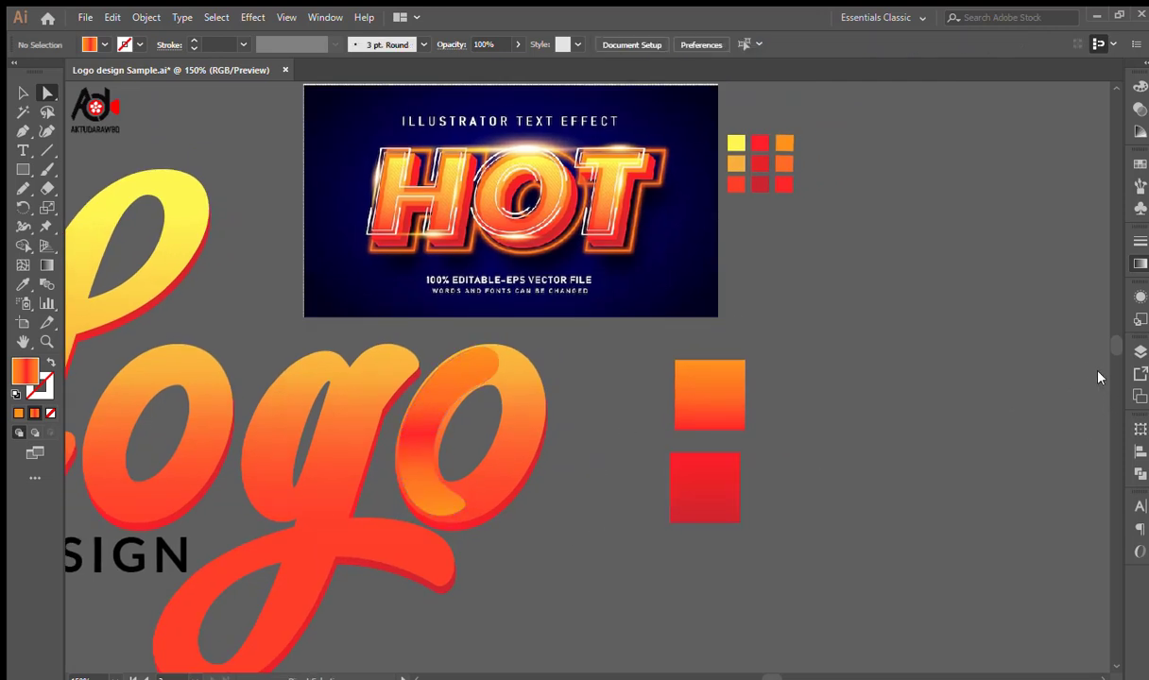
left_click(480, 365)
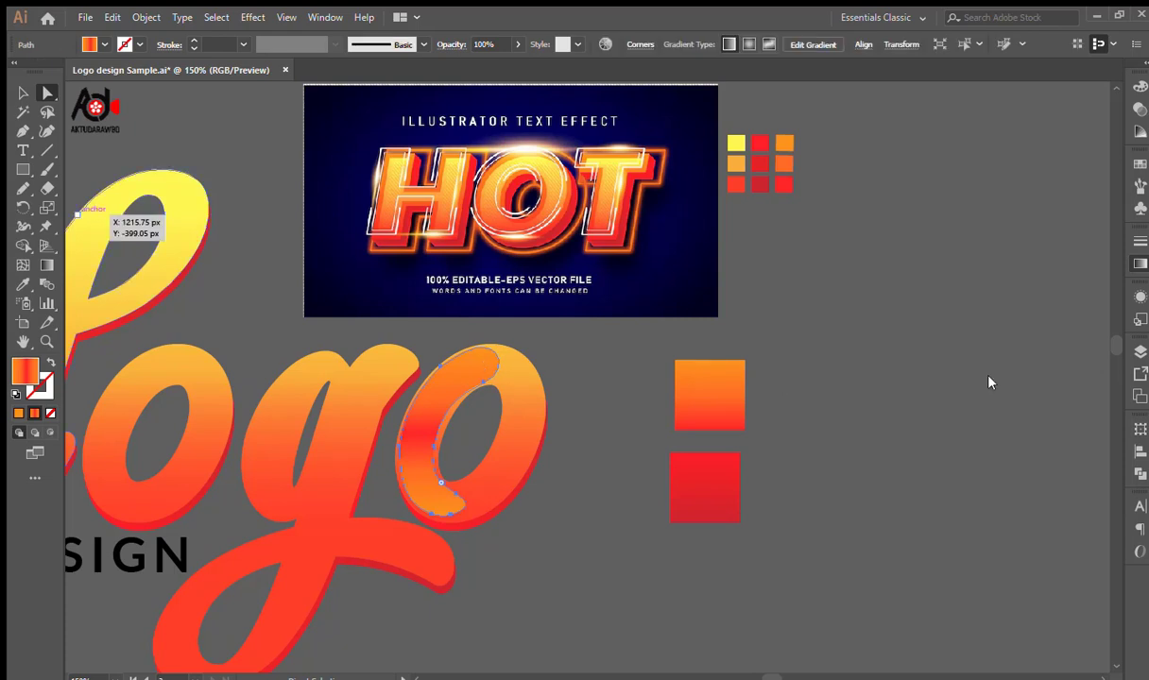
left_click(940, 407)
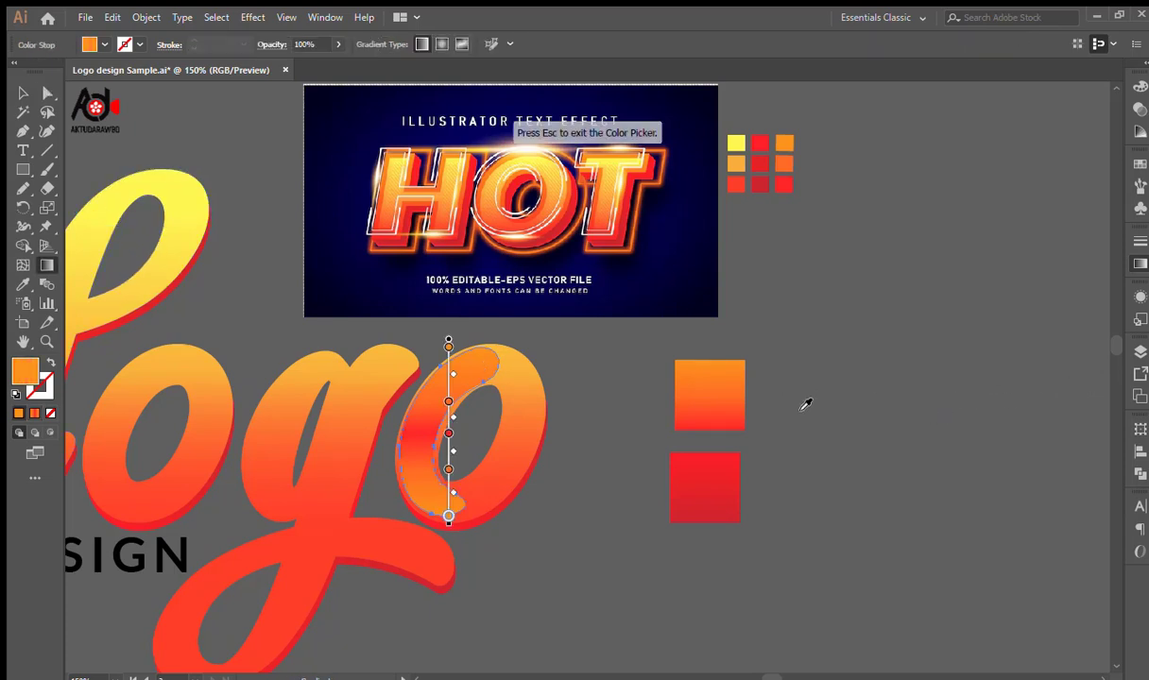
left_click(737, 143)
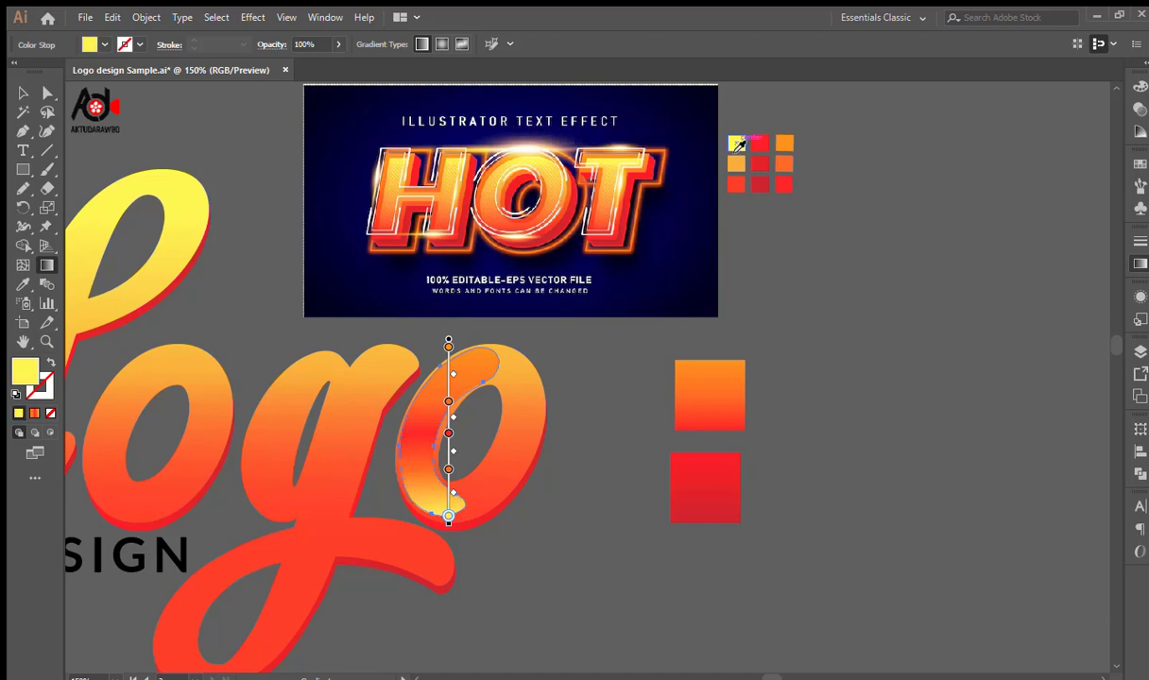
left_click(736, 167)
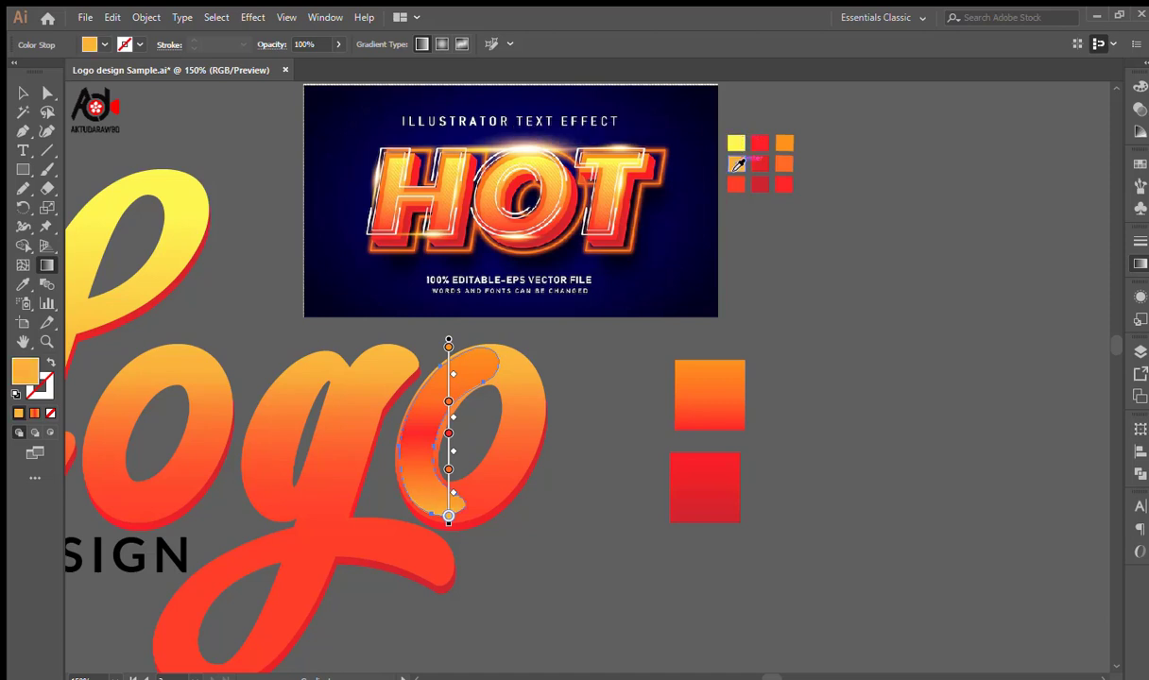
left_click(736, 185)
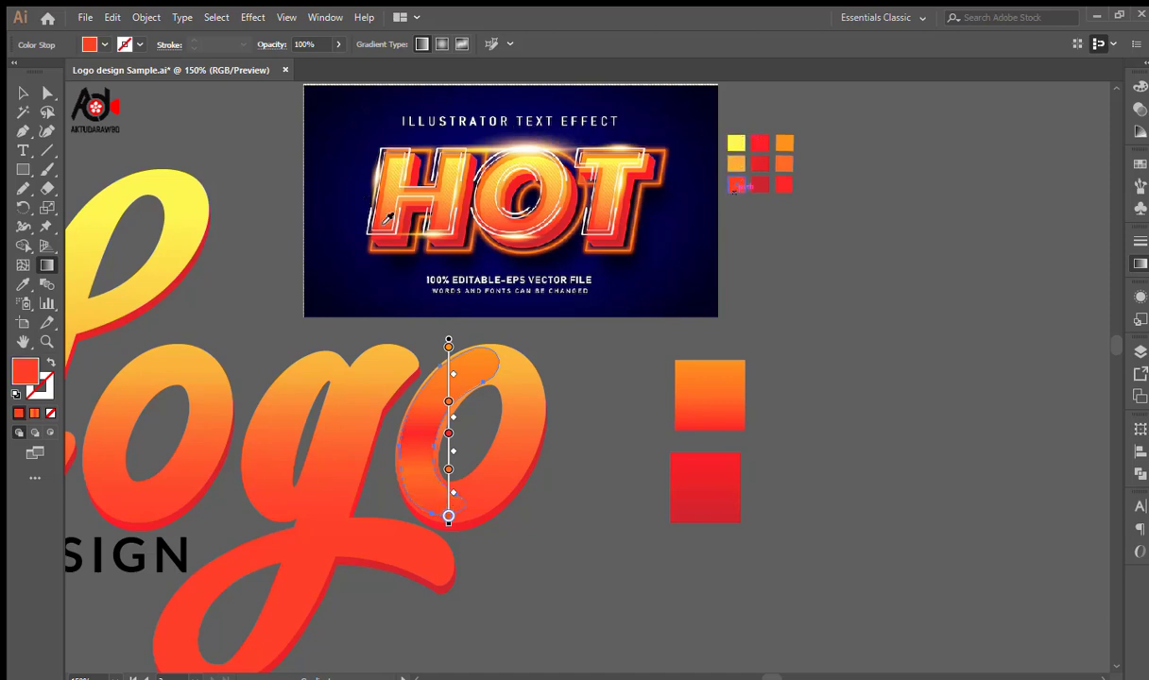
key("a")
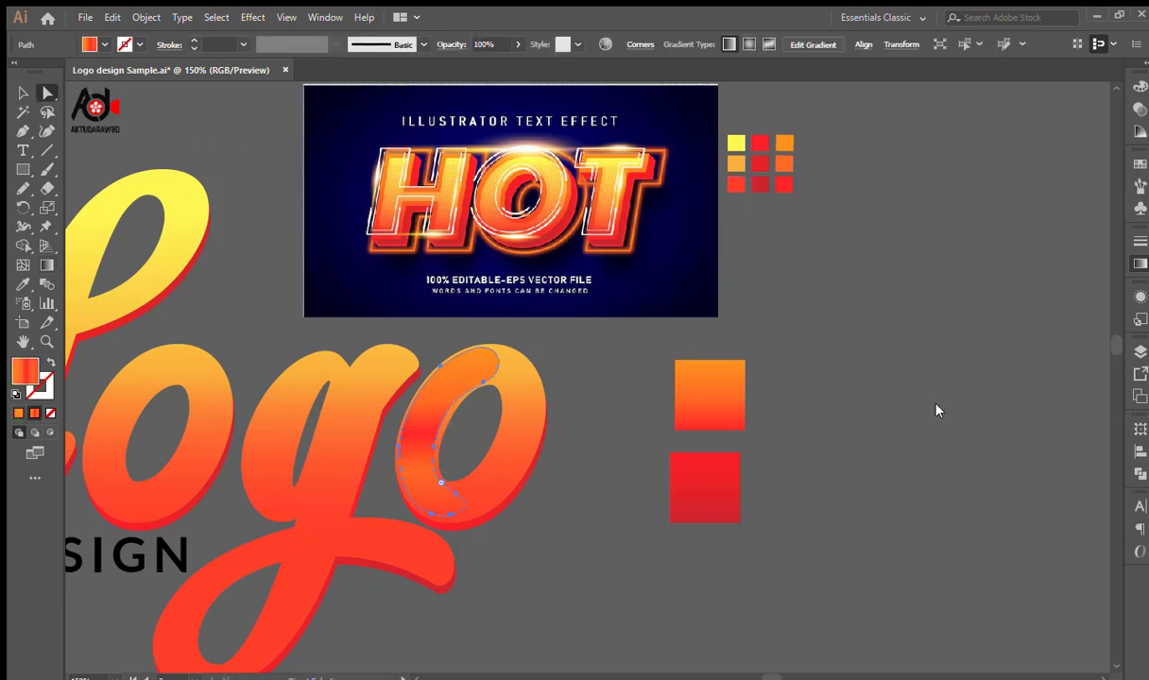
Set the crescent gradient's top stop to the yellow sampled from the palette swatches.
left_click(736, 143)
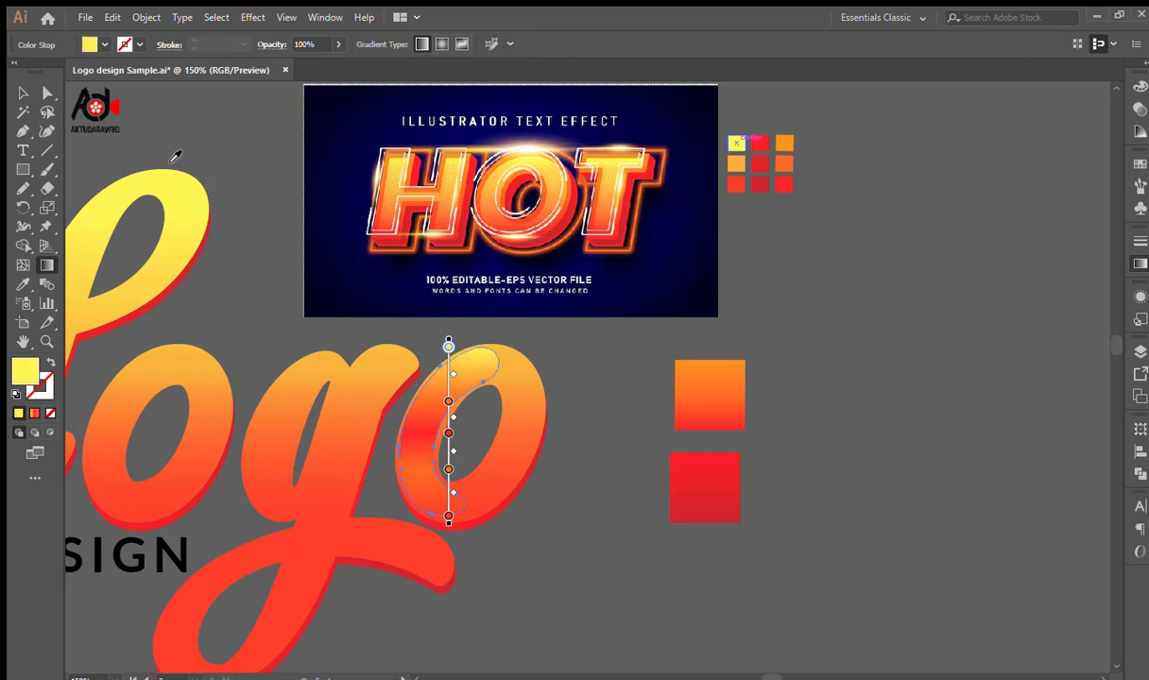
Deselect the crescent shape, and reopen its gradient for editing inside the last letter o.
left_click(23, 93)
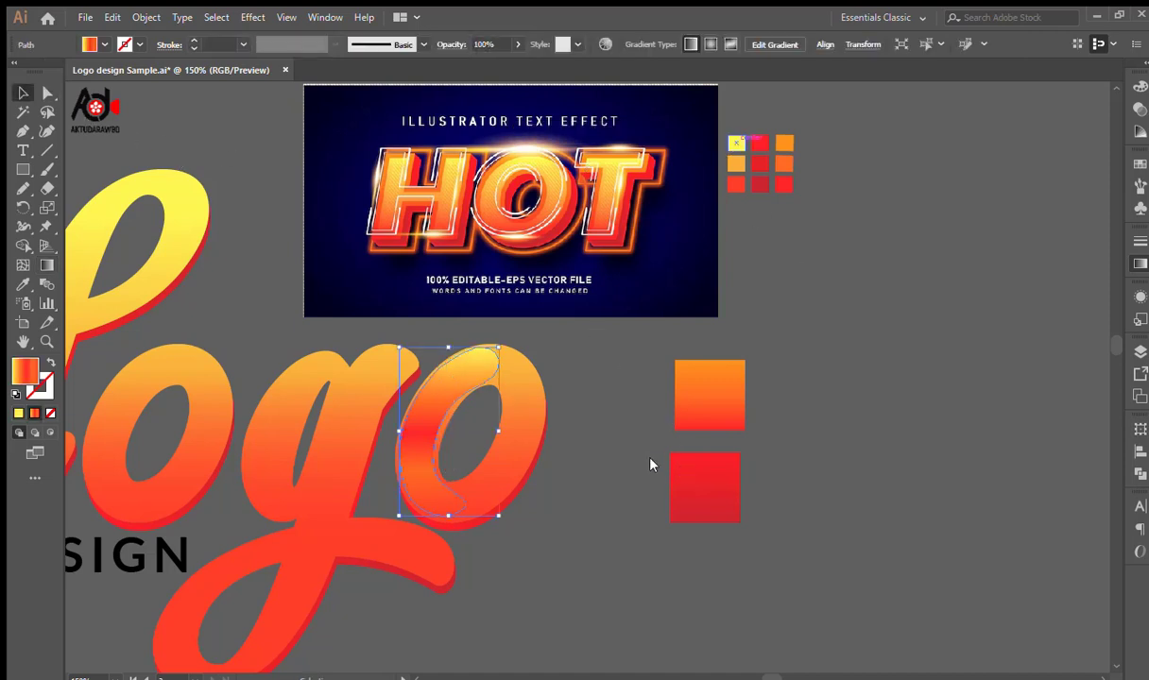
left_click(595, 411)
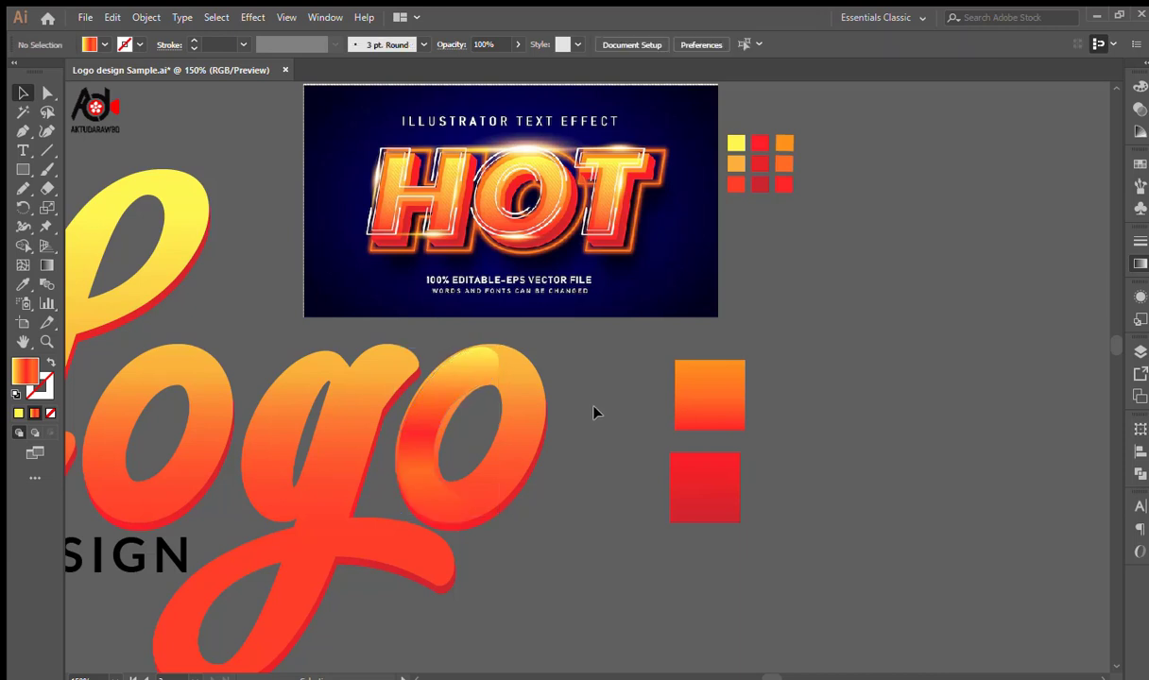
left_click(523, 419, "ctrl")
left_click_drag(698, 470, 648, 464)
left_click(49, 92)
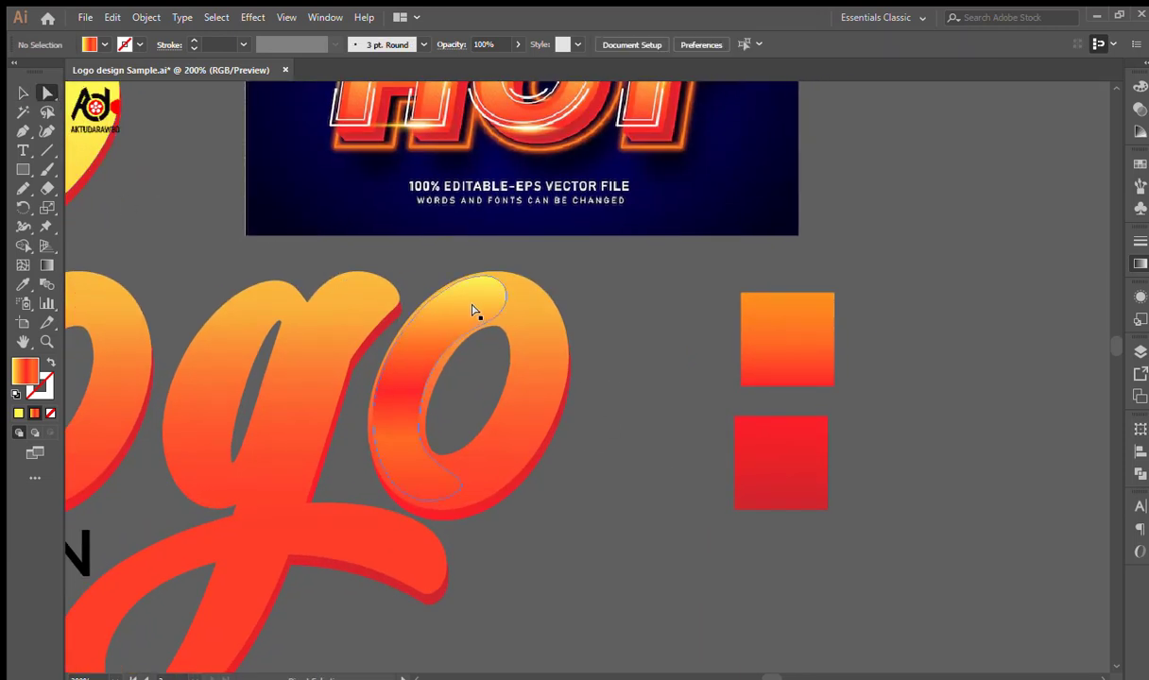
left_click(473, 308)
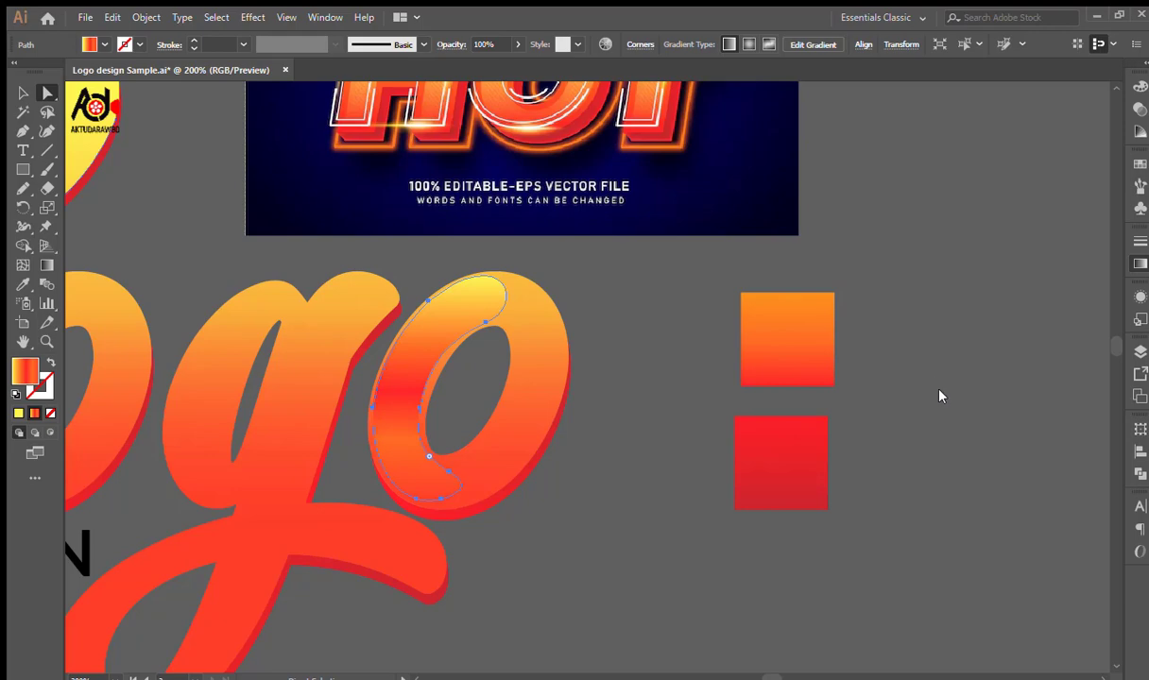
key("g")
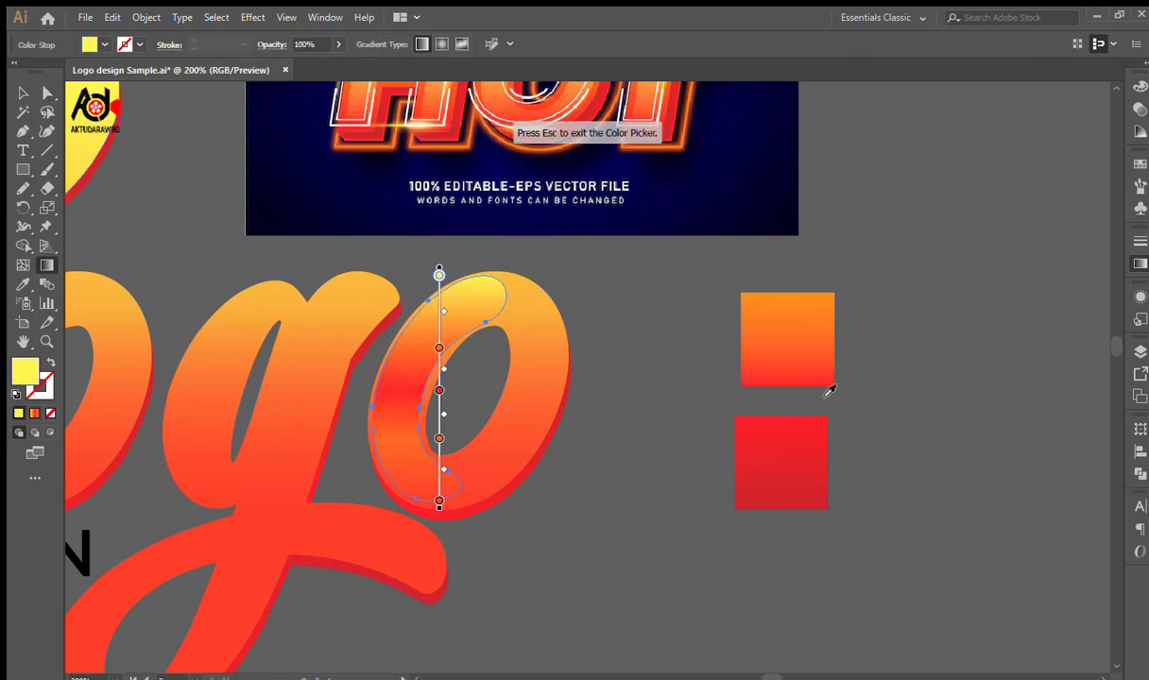
Recolor the crescent gradient's top stop by sampling the amber, orange and yellow swatches, ending on a deeper yellow, and deselect the shape.
scroll(831, 390, "up", 3)
scroll(831, 390, "down", 6)
scroll(831, 390, "up", 1)
key("Escape")
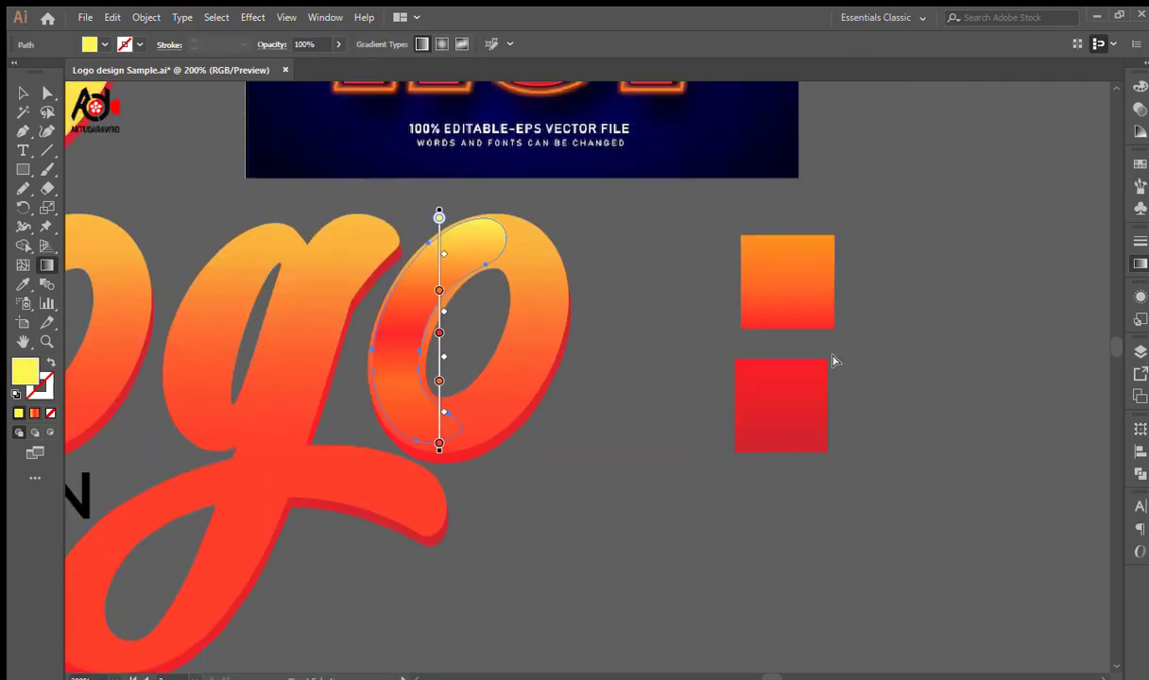
key("ctrl+minus")
left_click_drag(869, 236, 813, 308)
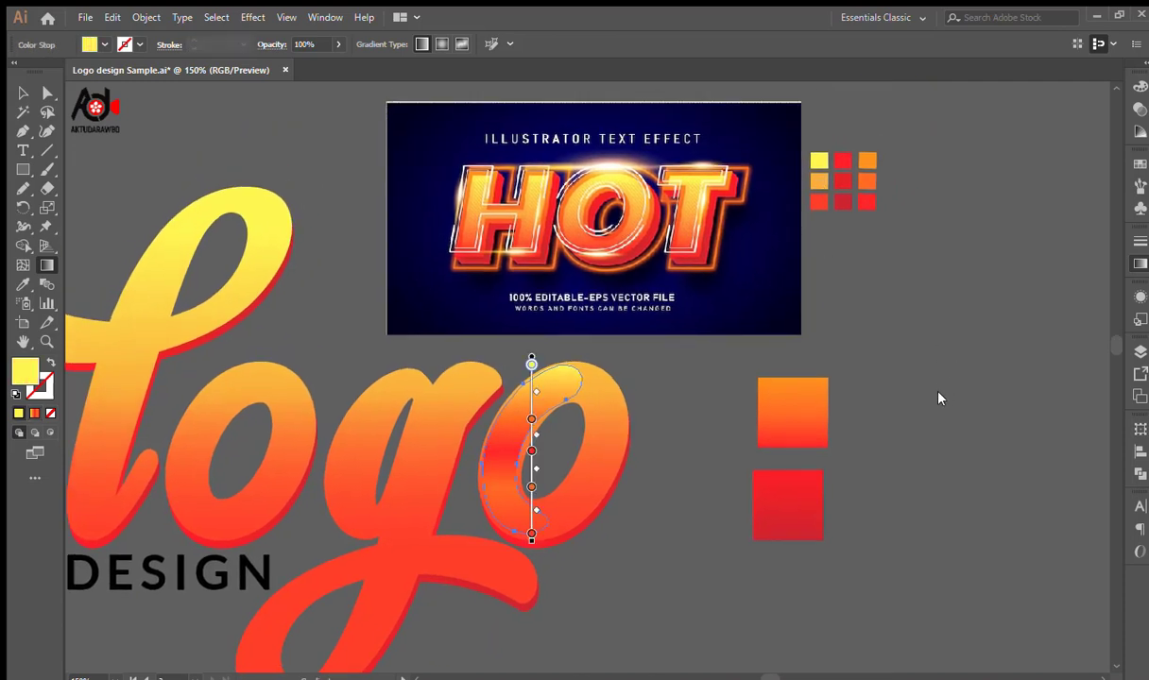
left_click(816, 184)
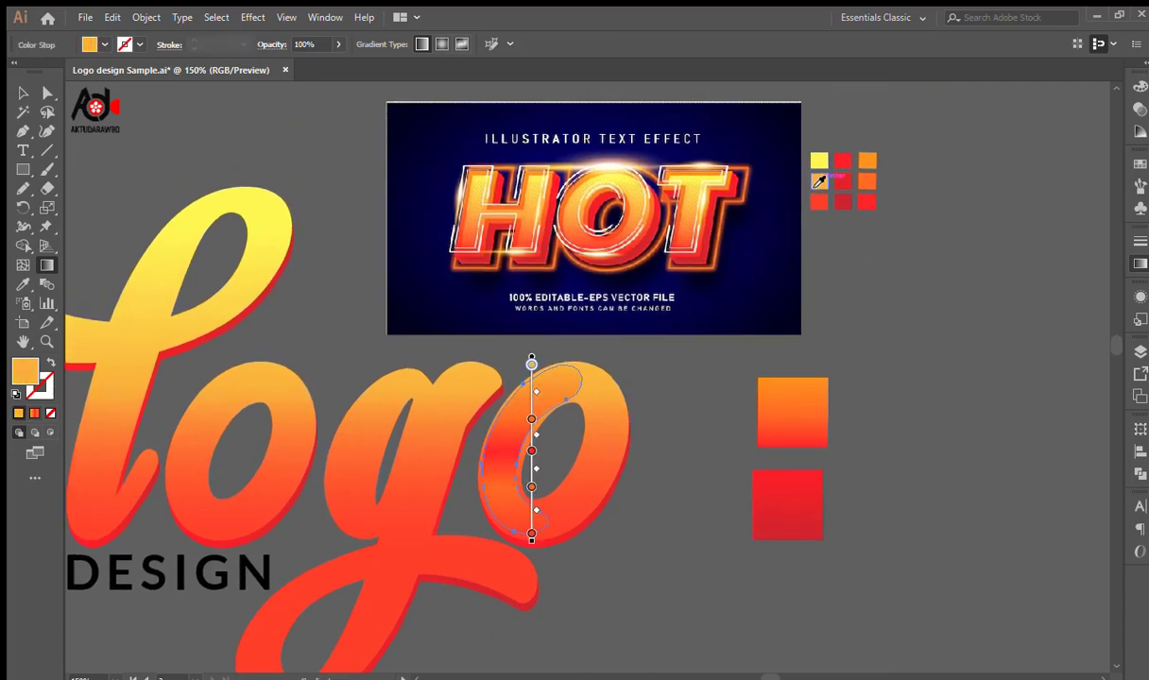
left_click(866, 161)
left_click(820, 162)
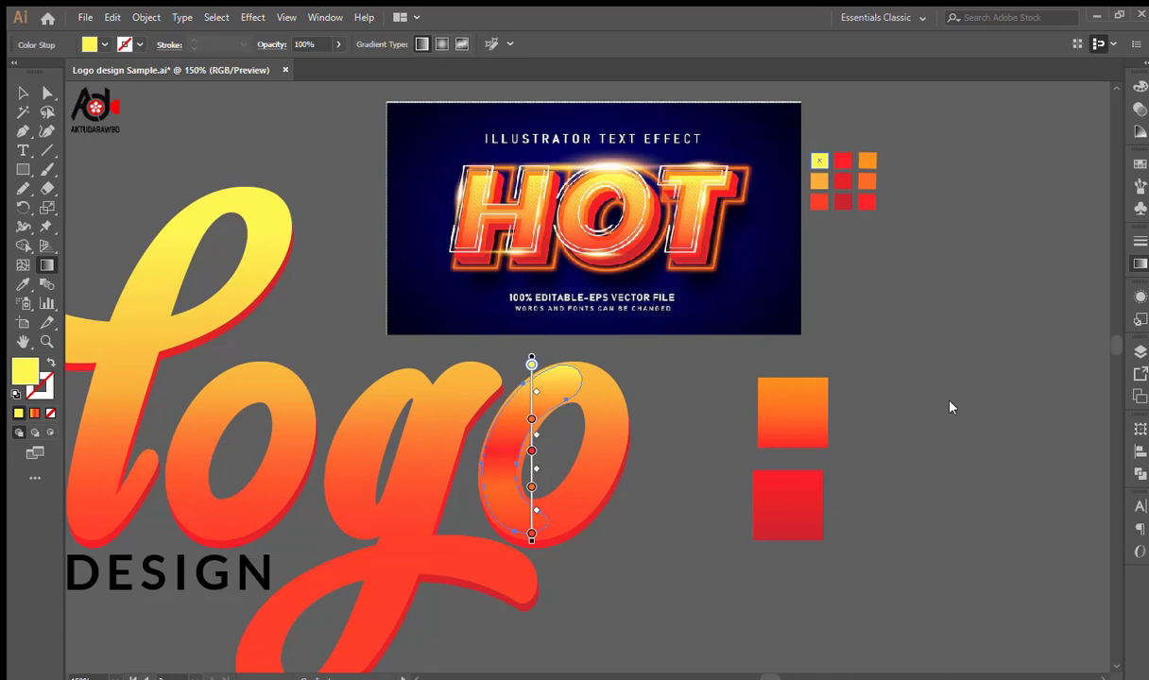
key("ctrl+z")
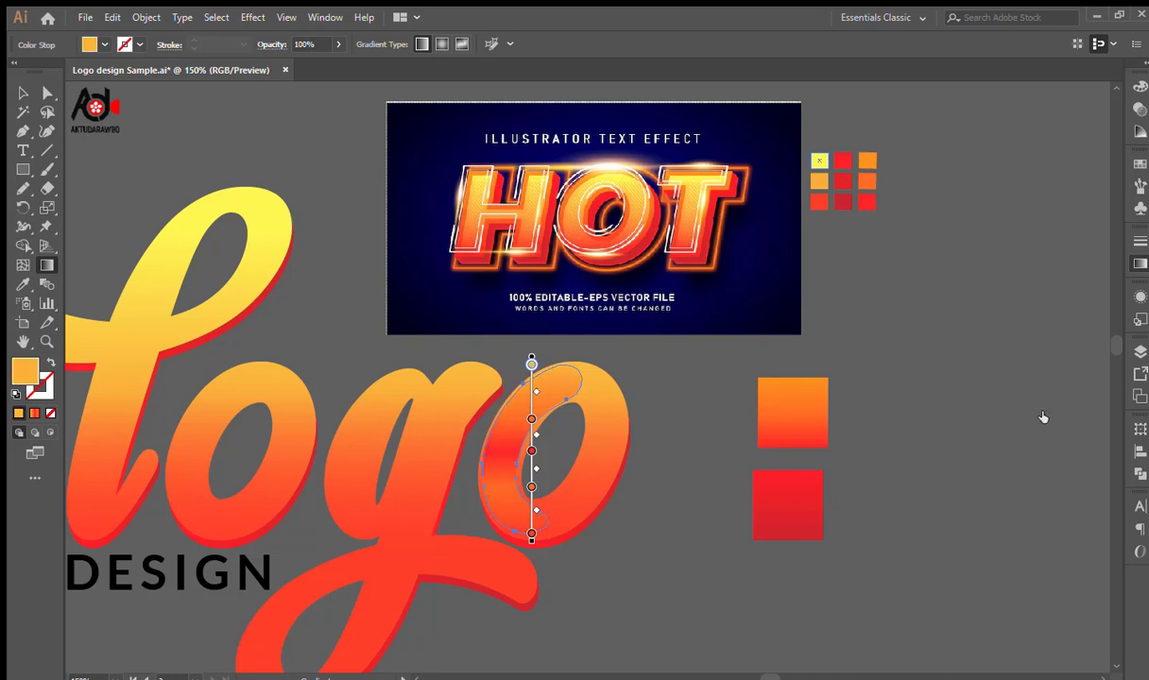
key("ctrl+shift+z")
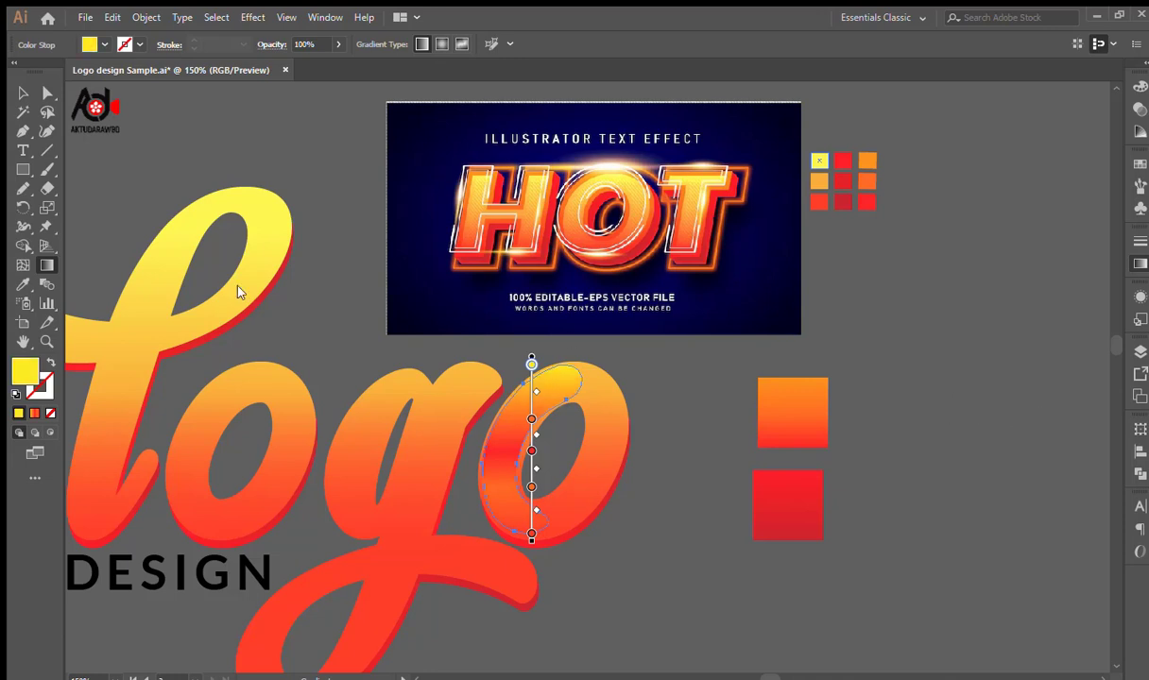
left_click(23, 92)
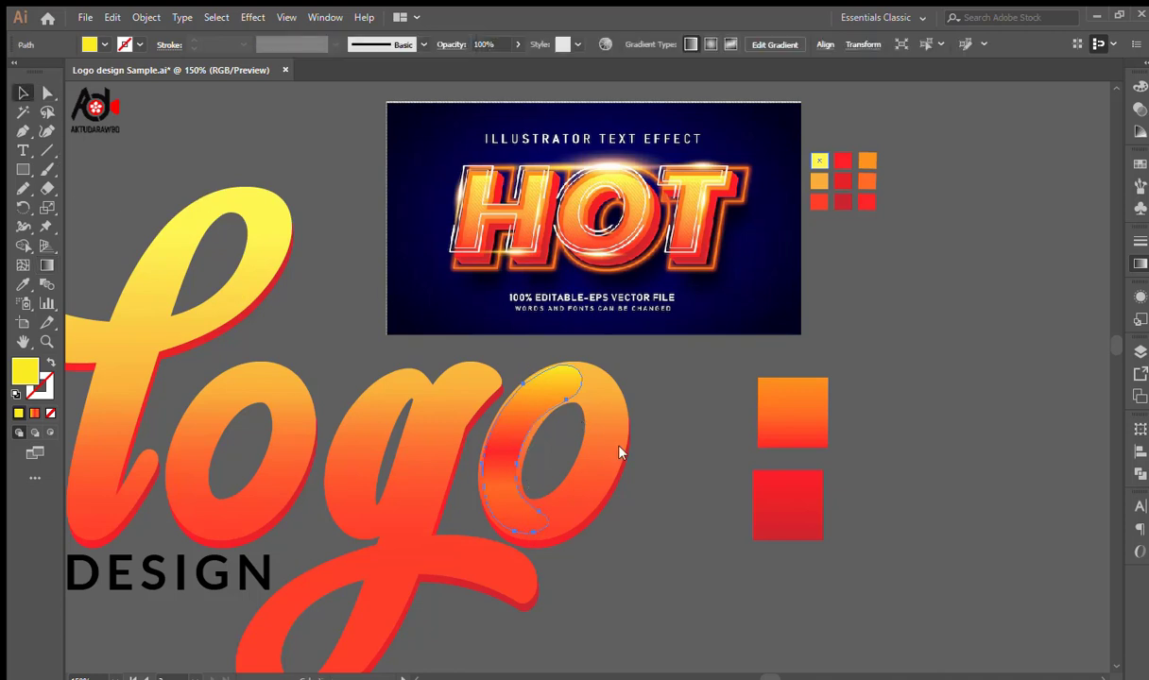
left_click(658, 474)
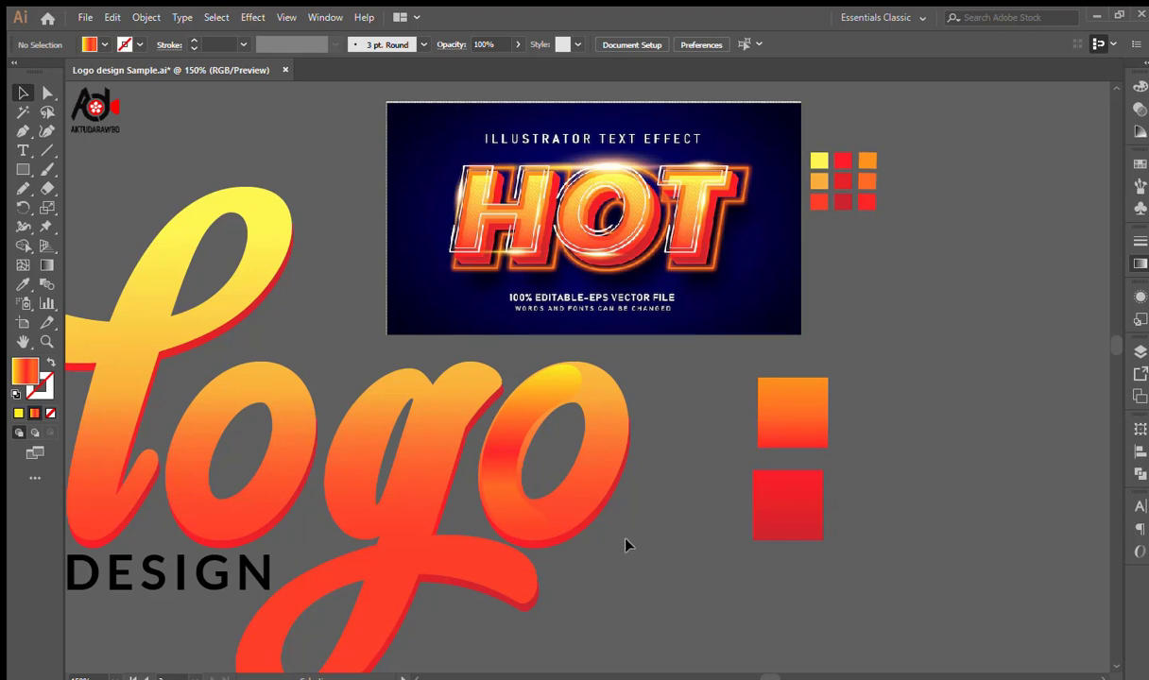
double_click(523, 416)
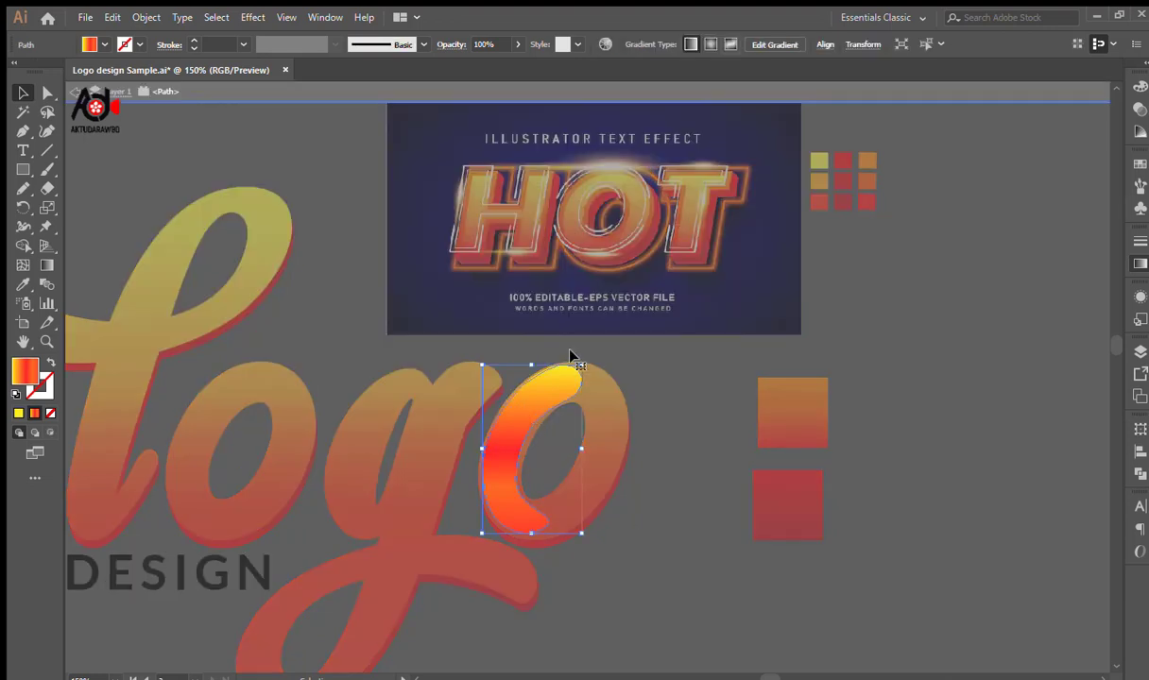
left_click(453, 87)
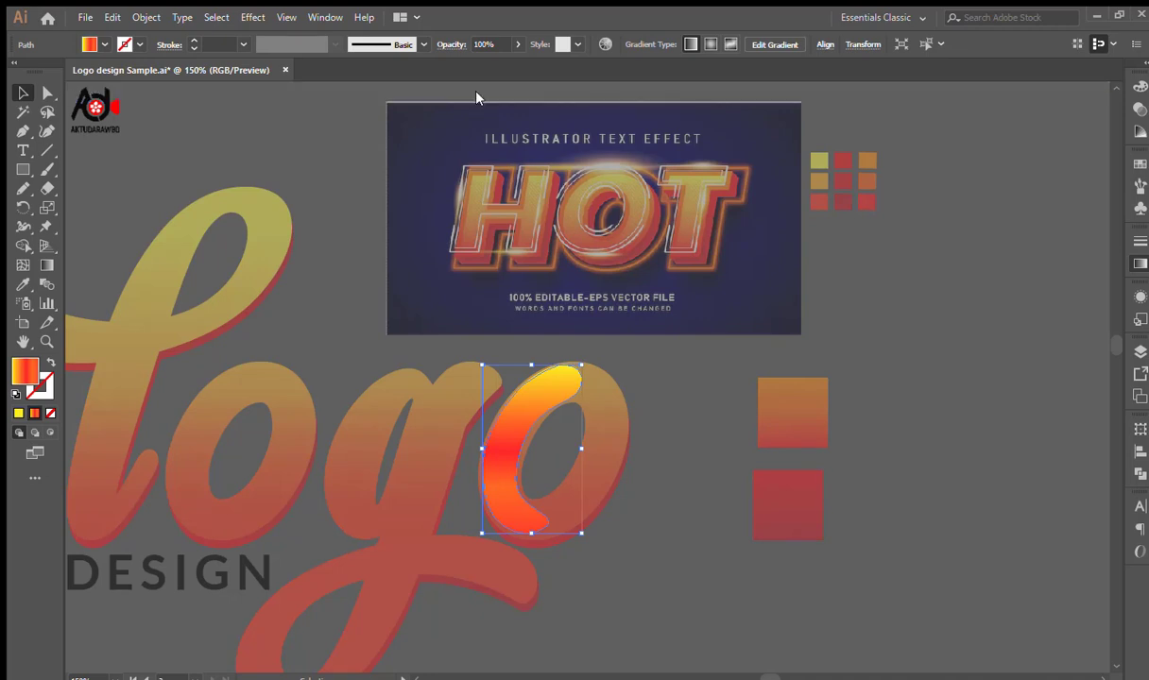
left_click(732, 463)
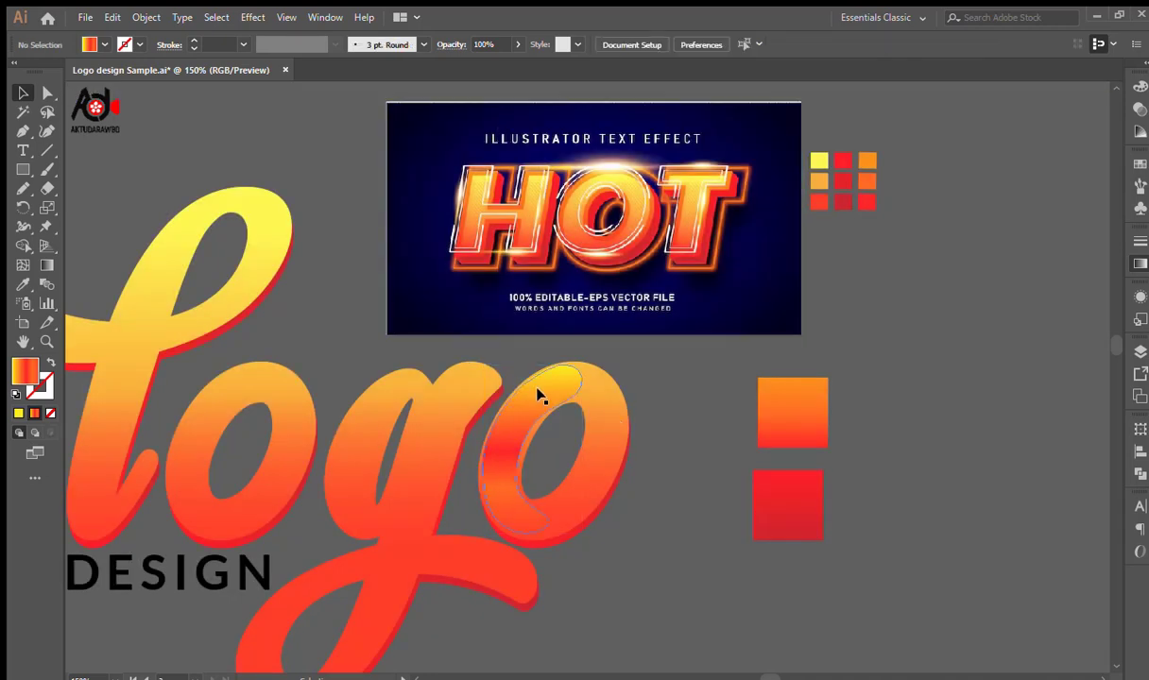
Move the crescent out of the last letter o into the empty space on its right, and copy the front lettering group.
left_click_drag(553, 399, 693, 430)
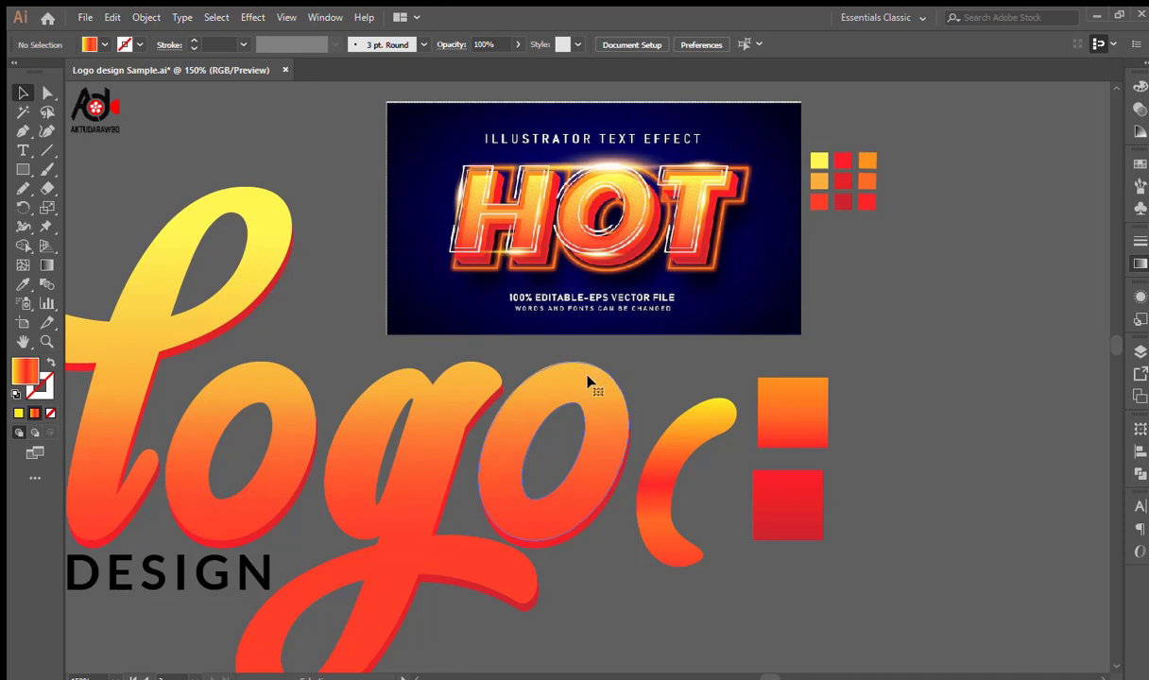
left_click(588, 381)
left_click(652, 365)
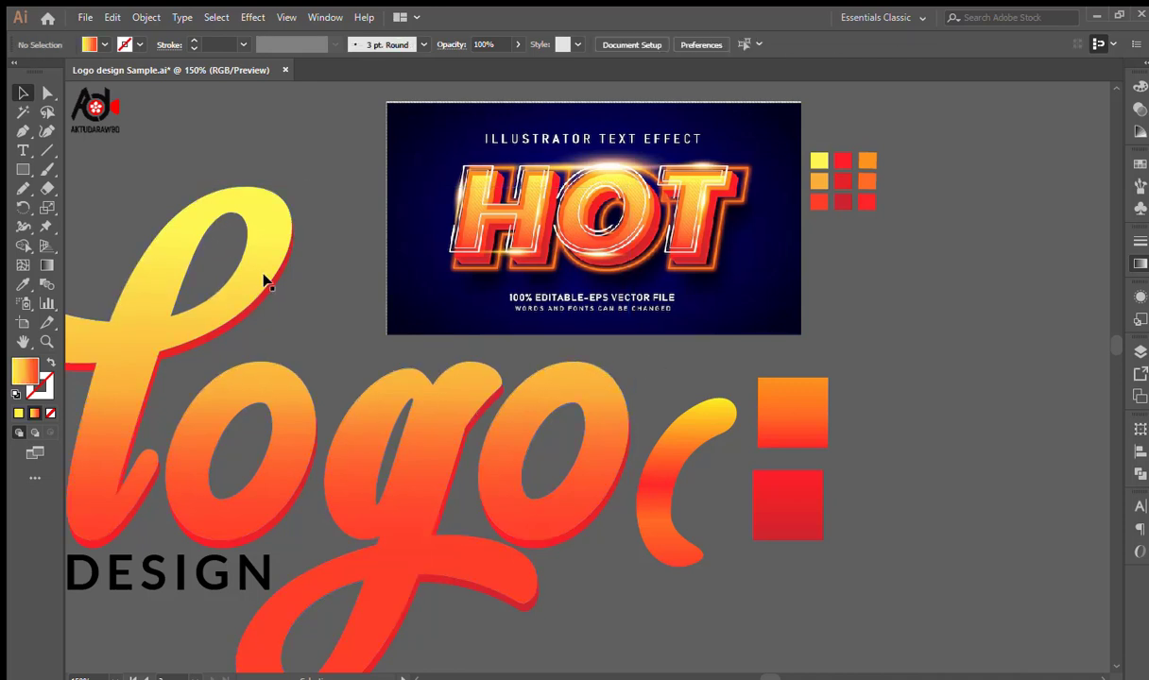
left_click(455, 388)
key("ctrl+c")
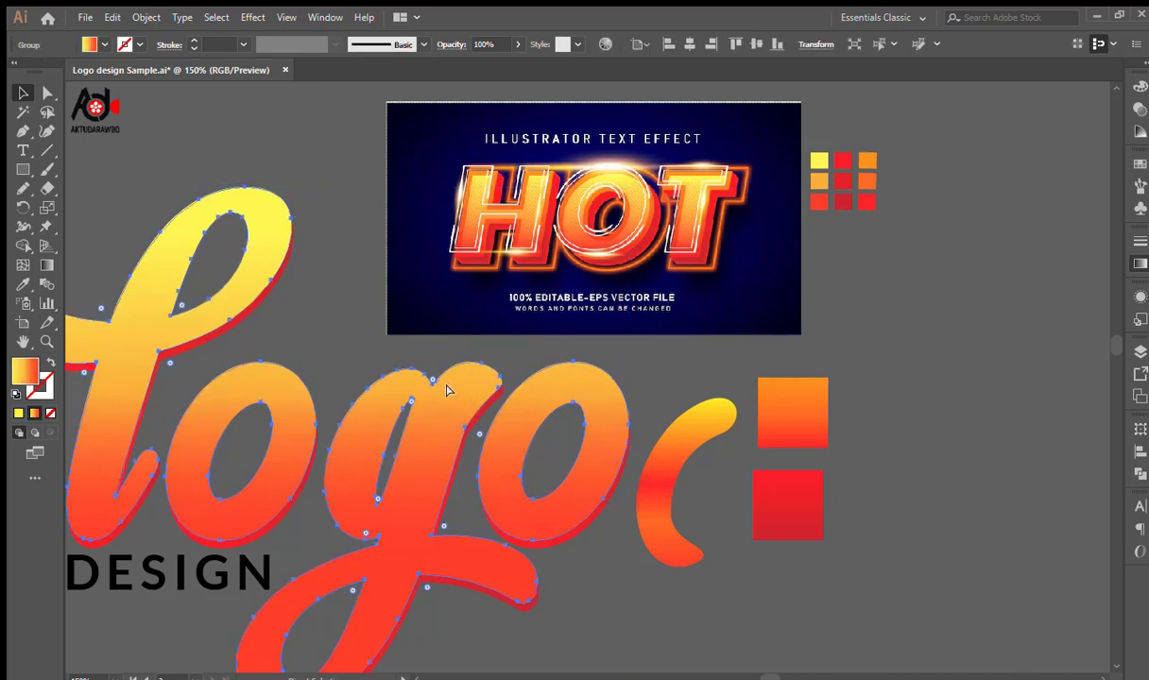
left_click(672, 374)
Draw a straight diagonal line with the Pen tool across the last letter o, from its lower-left edge to just above its top.
key("p")
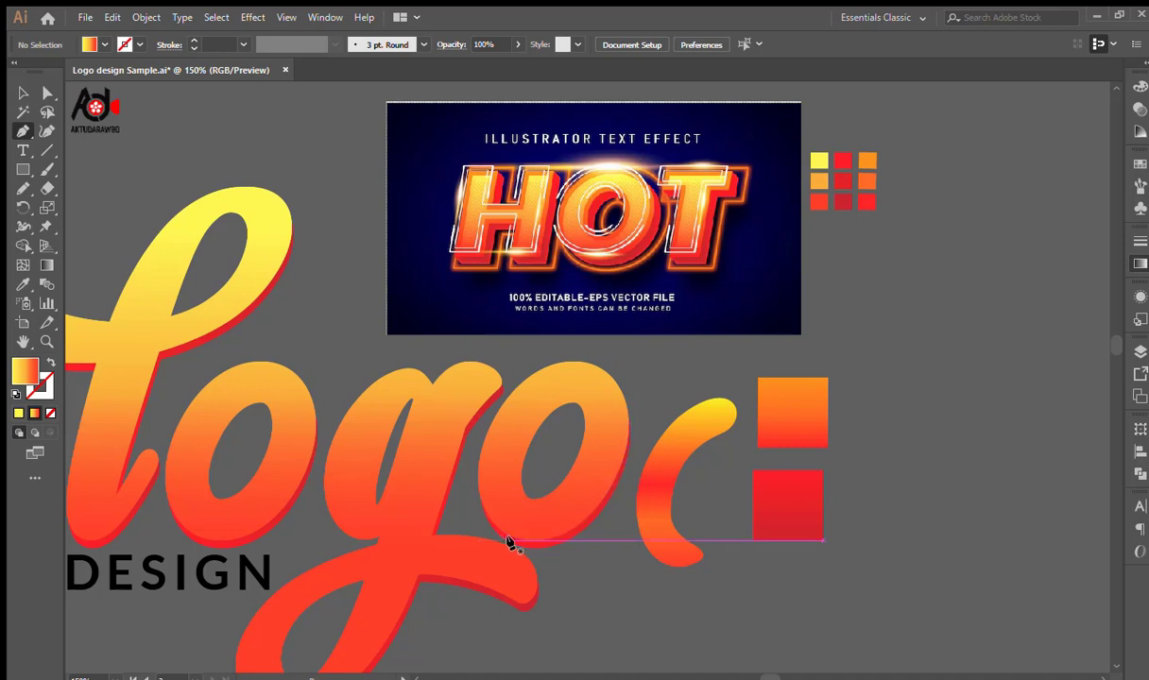
left_click(510, 542)
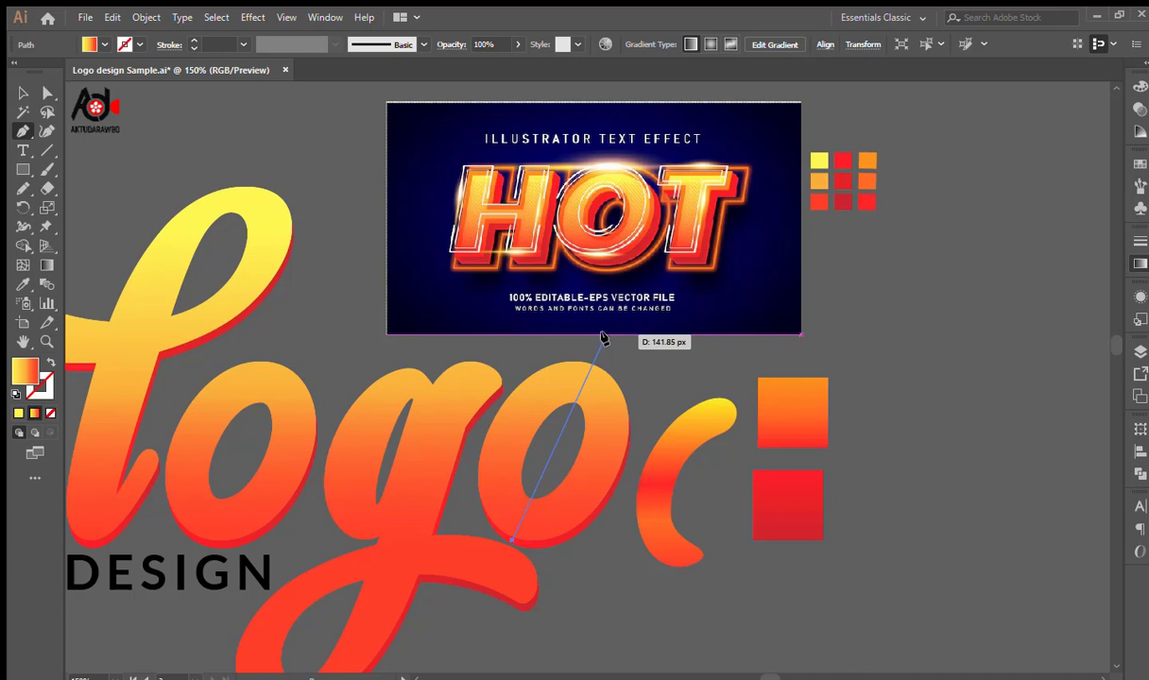
left_click(604, 337)
key("v")
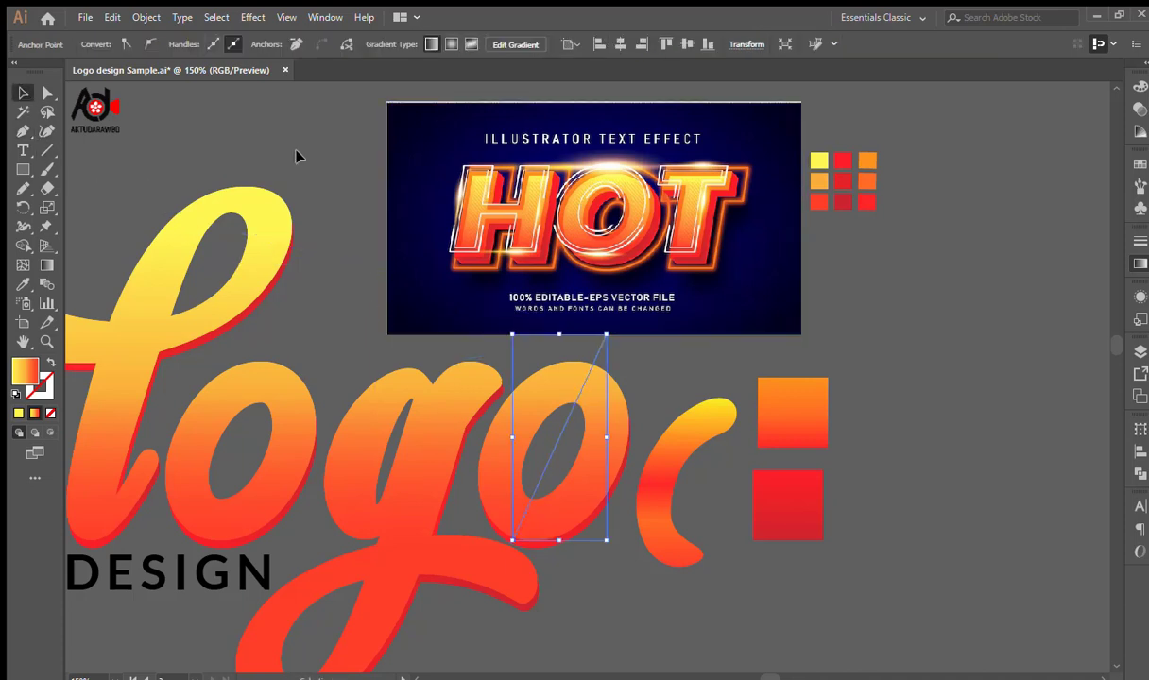
left_click(296, 156)
left_click(596, 359)
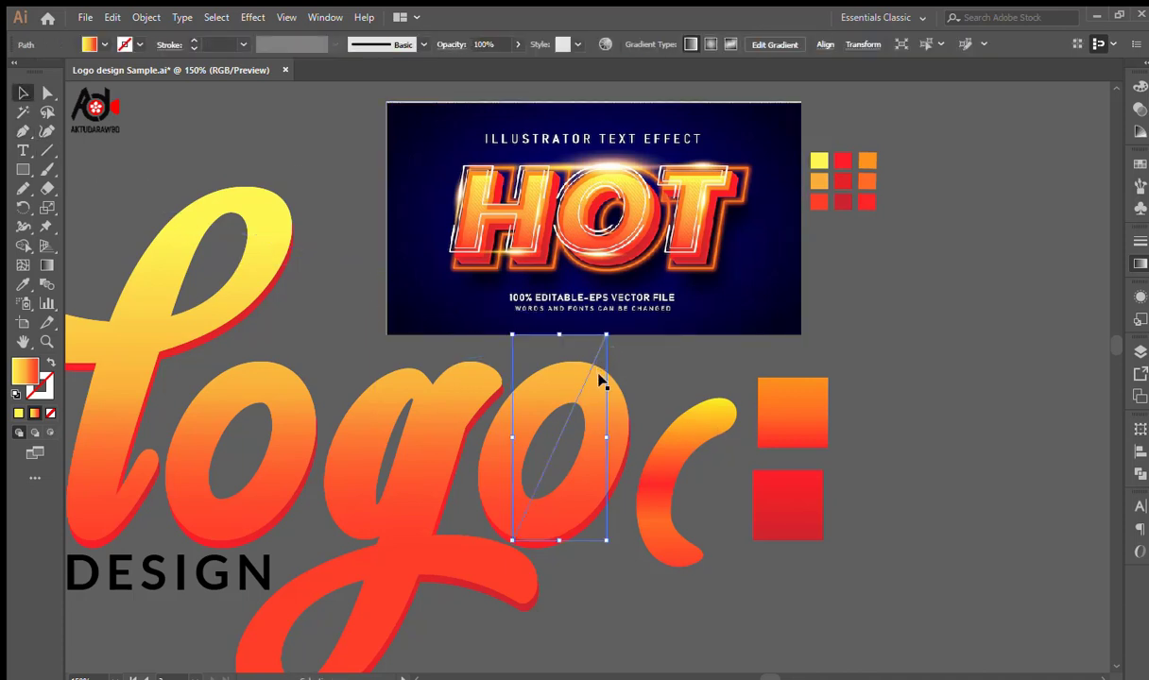
left_click(586, 384, "shift")
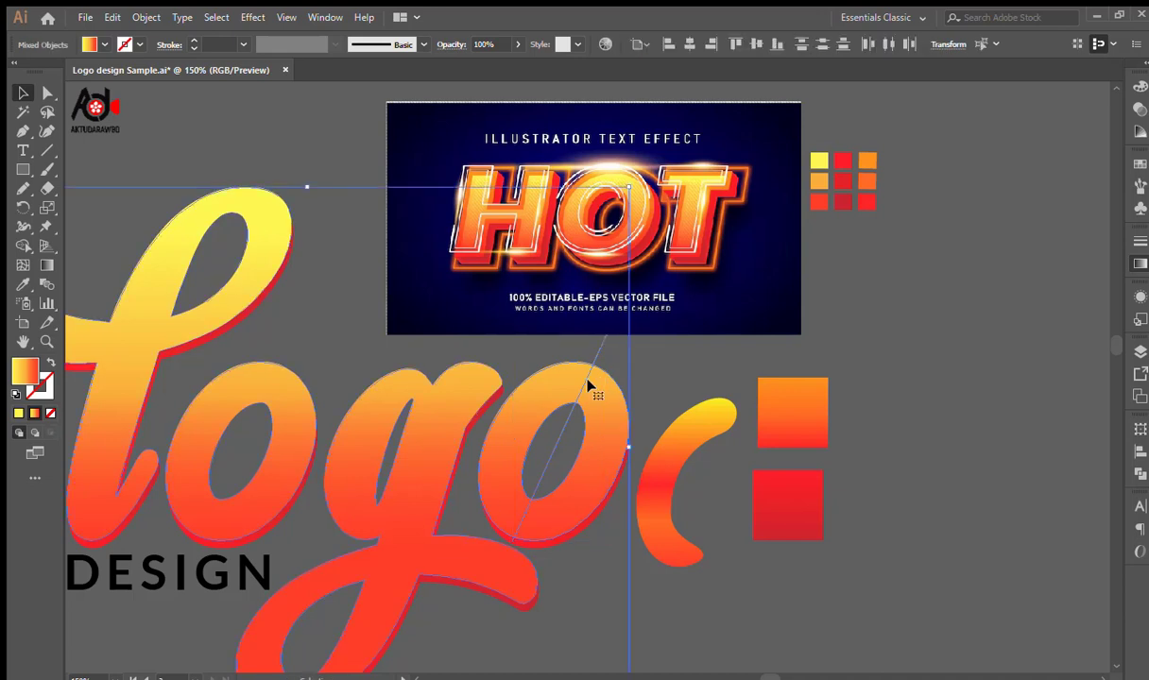
left_click(639, 361)
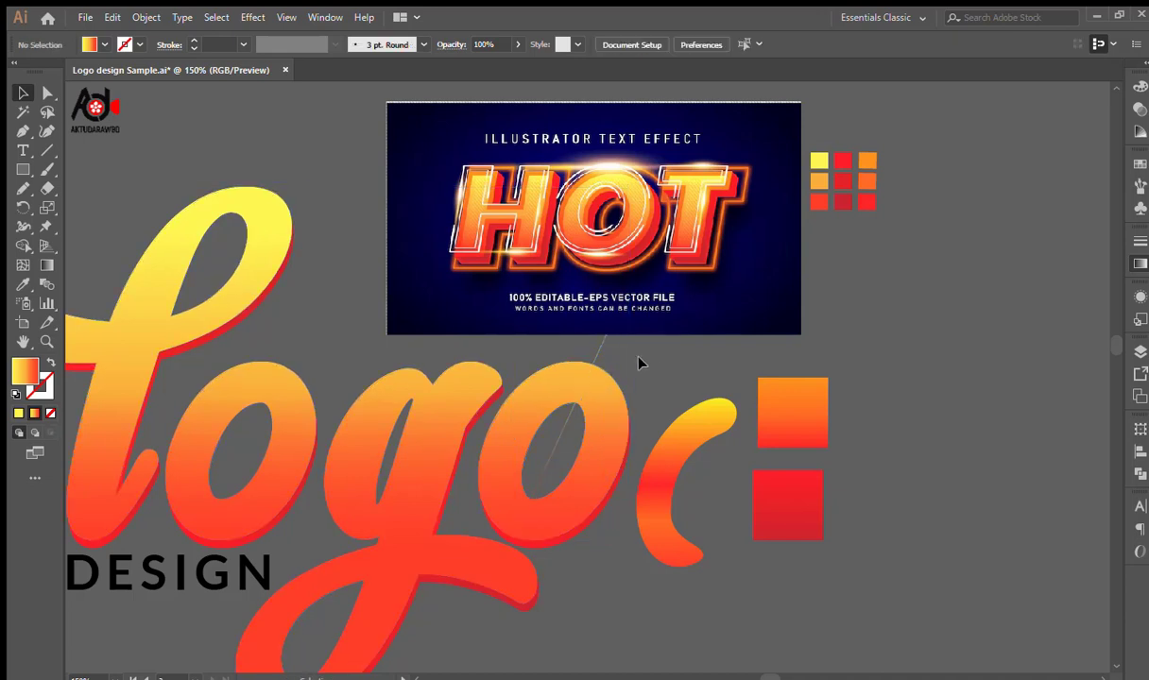
Select only the last letter o's compound path with the diagonal line, and split off its left half using the Shape Builder tool.
left_click(47, 92)
left_click(547, 377)
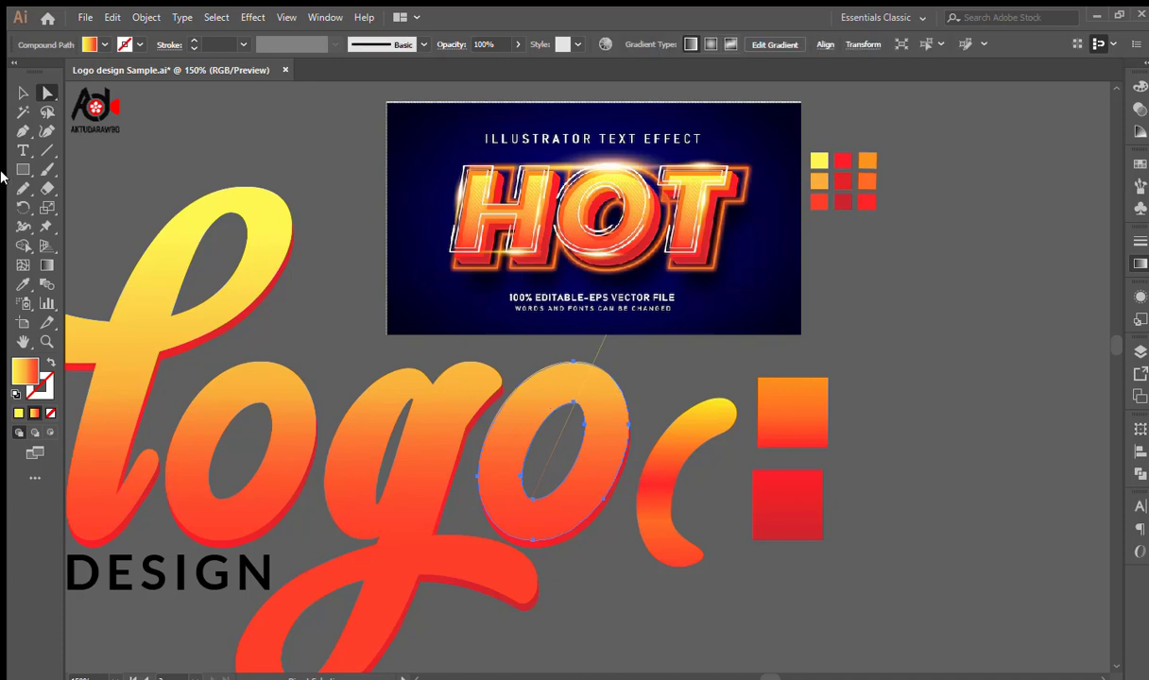
left_click(16, 89)
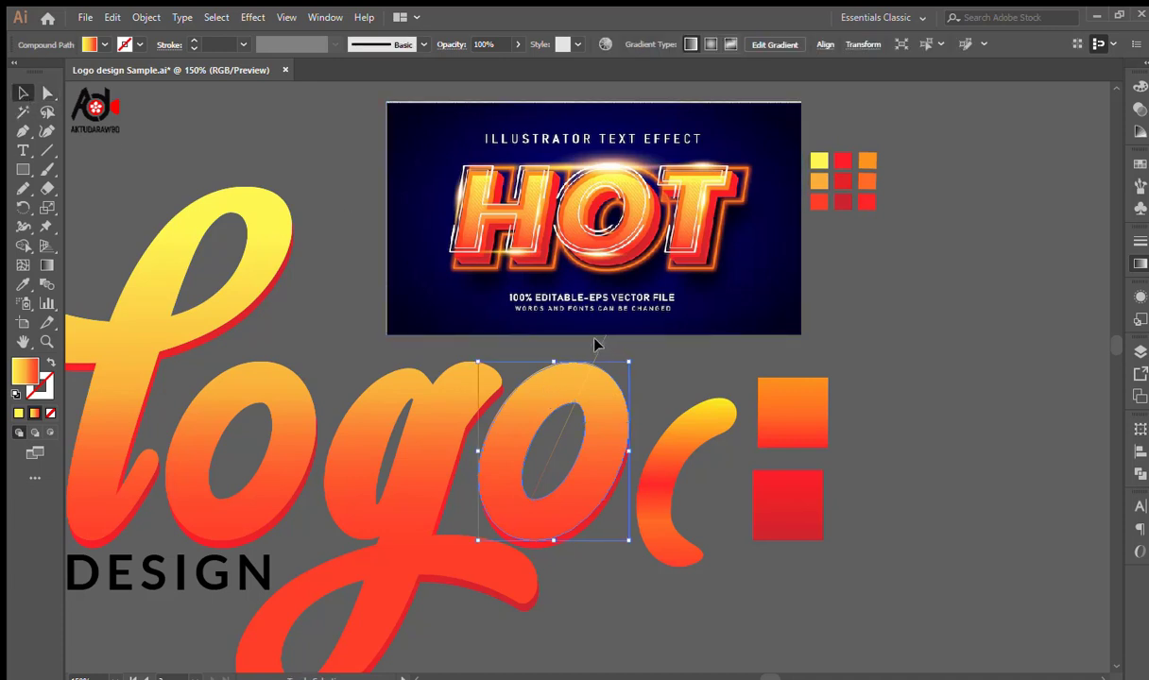
left_click(594, 347, "shift")
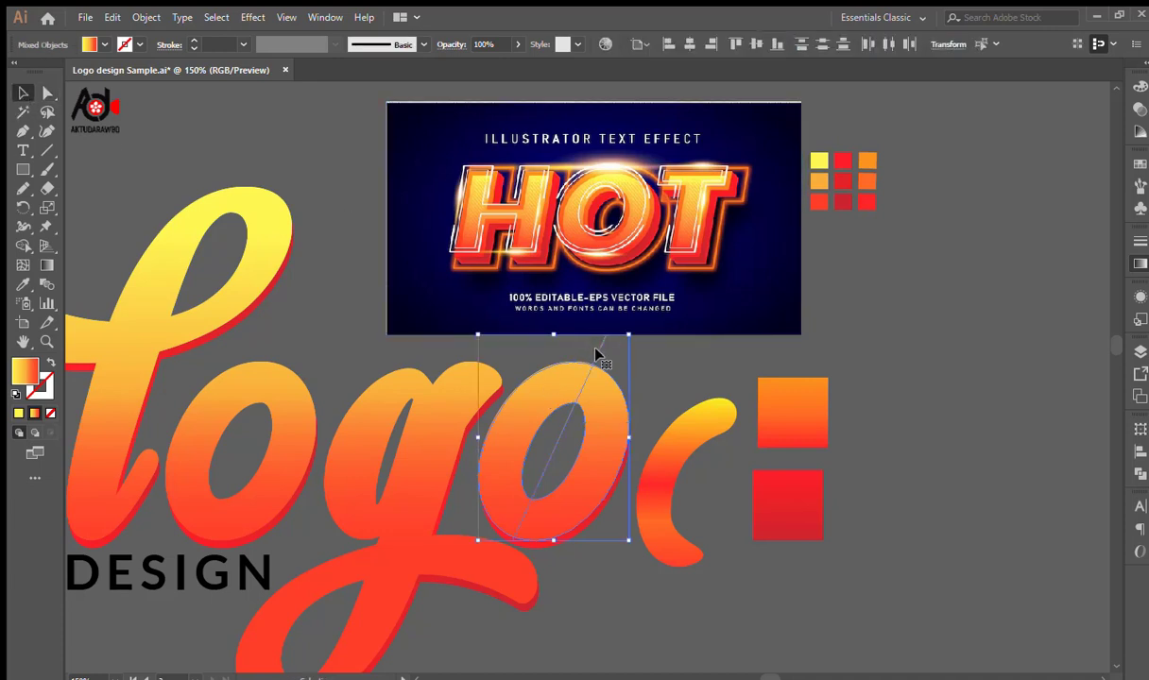
left_click(21, 245)
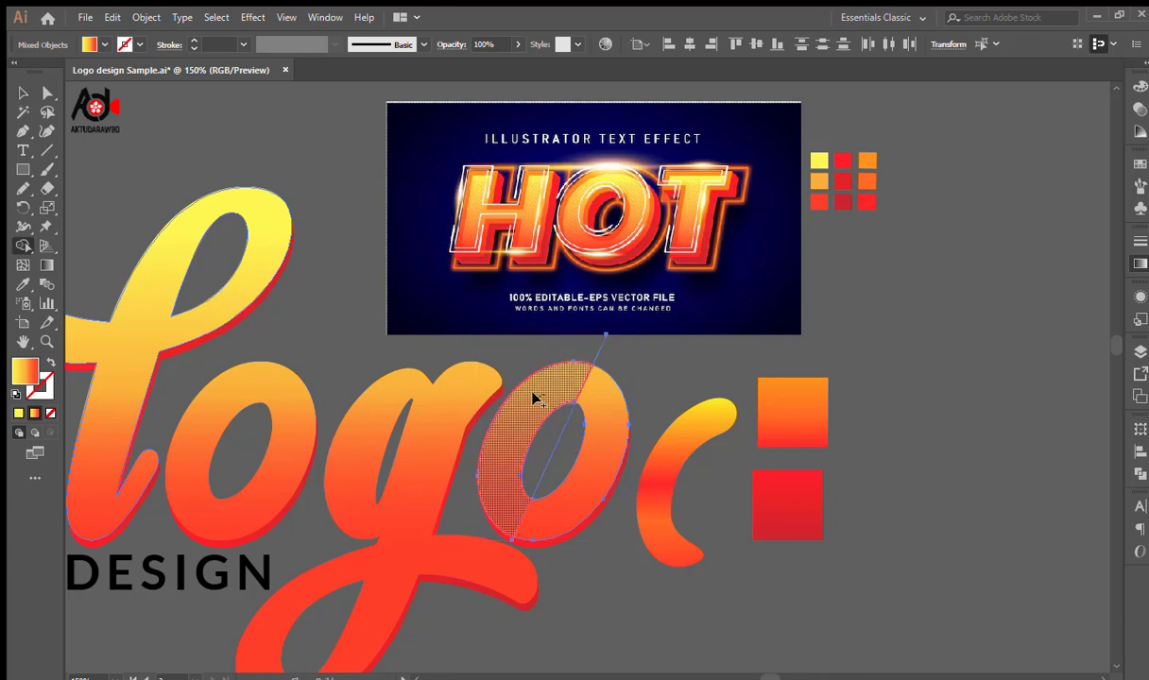
left_click(535, 398)
left_click(23, 92)
left_click(661, 368)
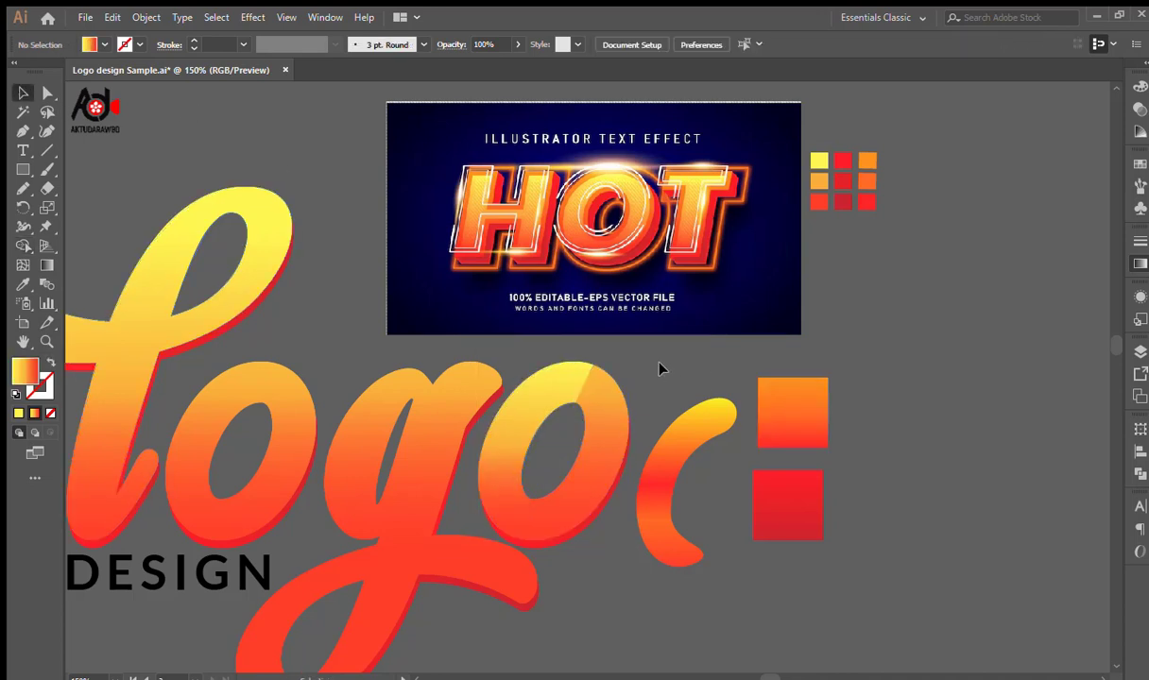
Delete the leftover diagonal line segments above, inside and below the split letter o, using Outline view to find the remaining one.
left_click(593, 349)
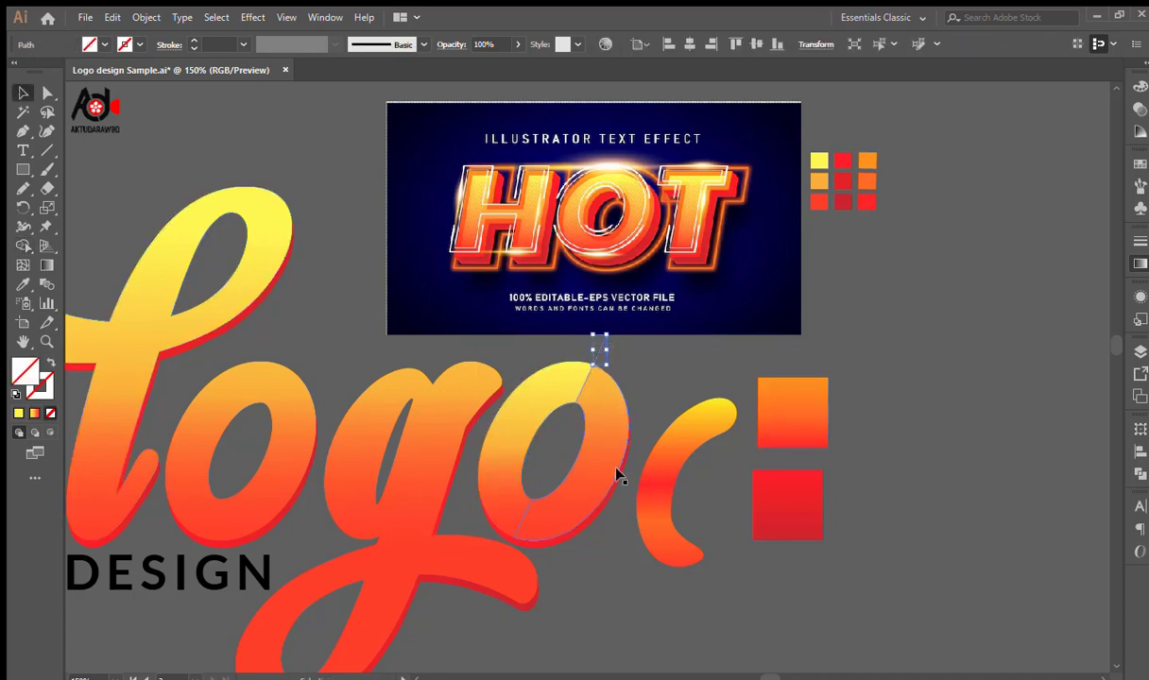
key("Delete")
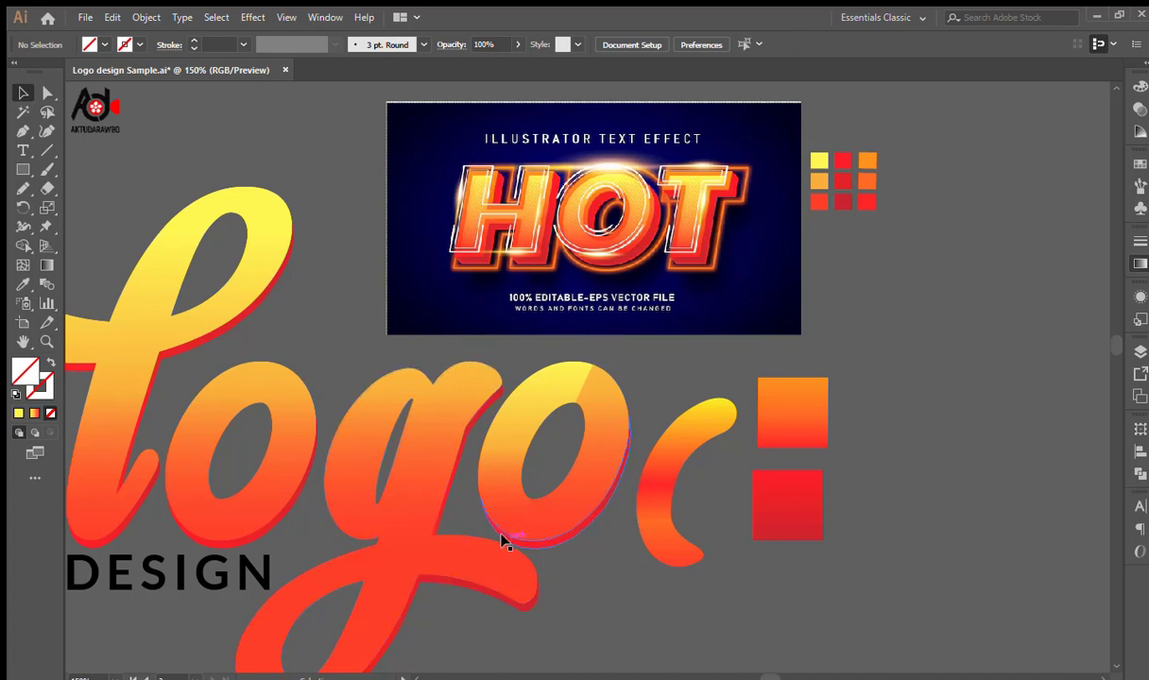
left_click(547, 449)
key("Delete")
key("ctrl+y")
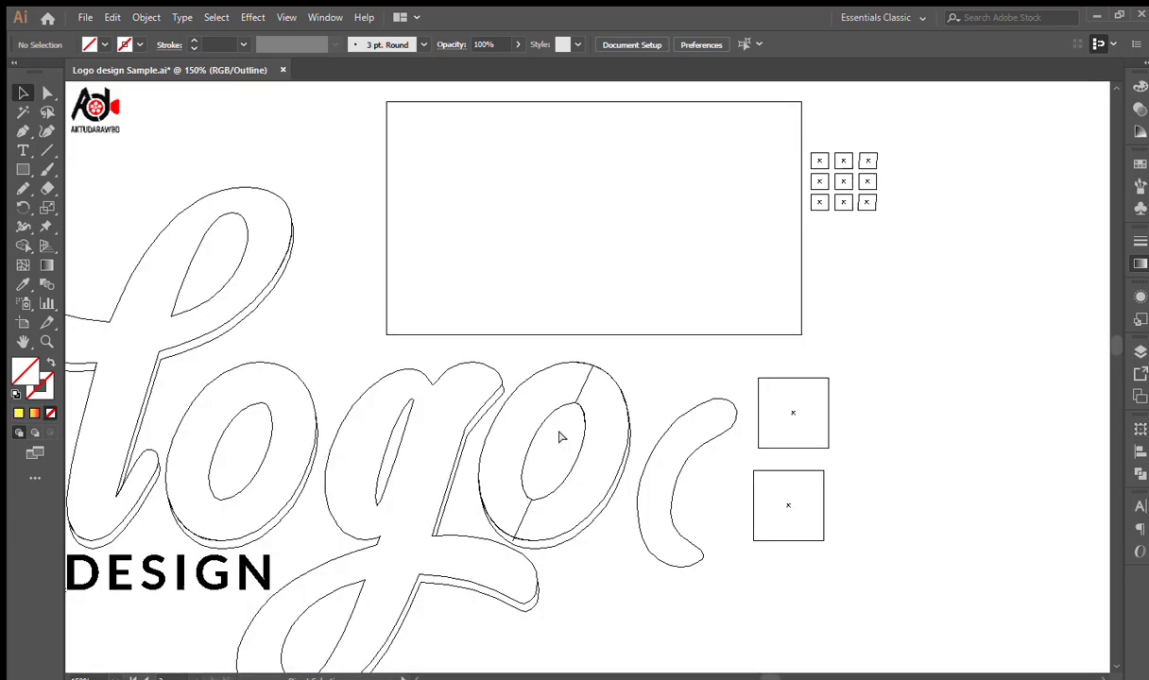
left_click(509, 537)
key("Delete")
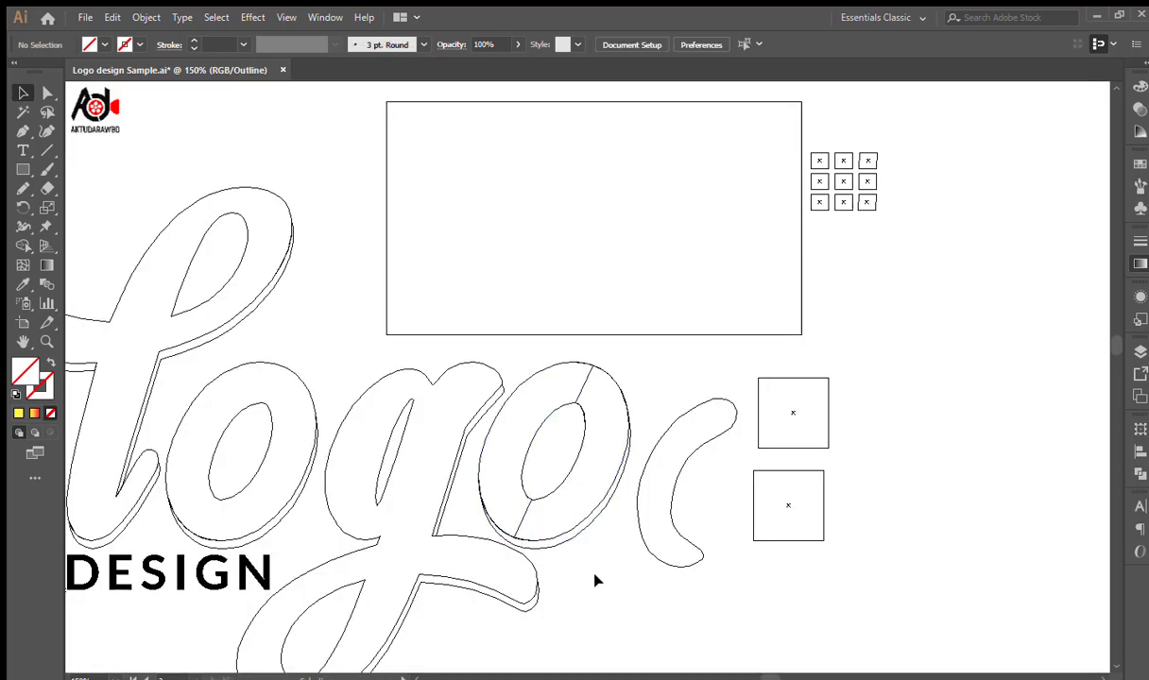
Undo the accidental move of the front lettering group and return from Outline to Preview display with nothing selected.
left_click_drag(545, 419, 564, 435)
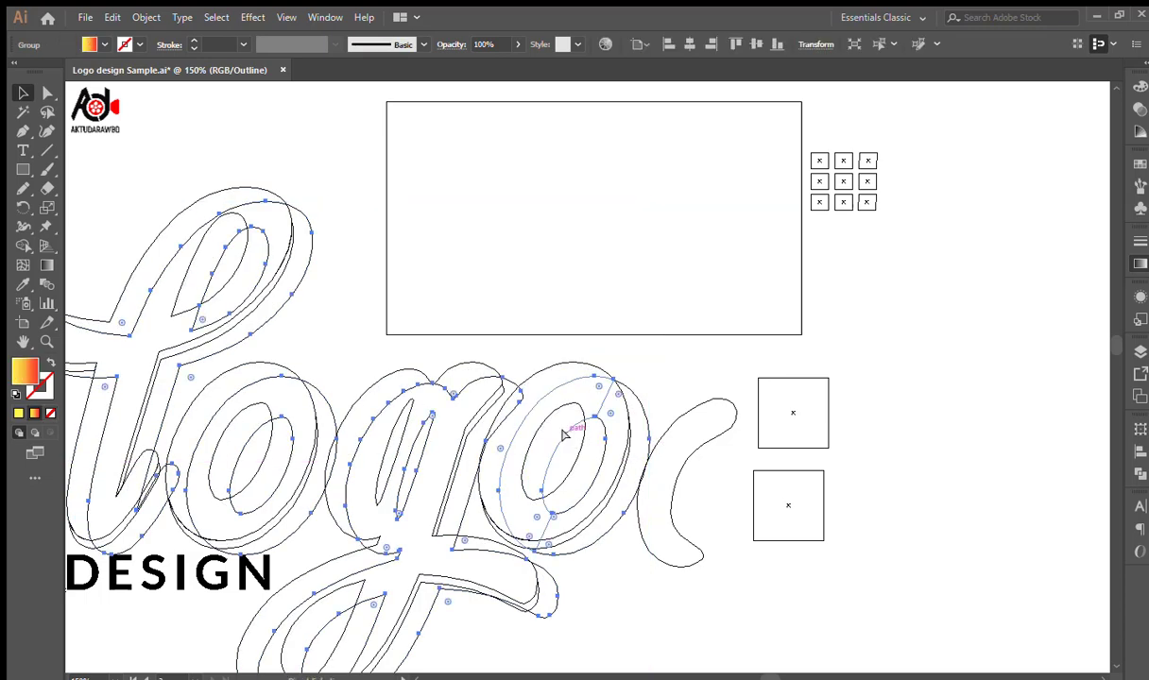
key("ctrl+z")
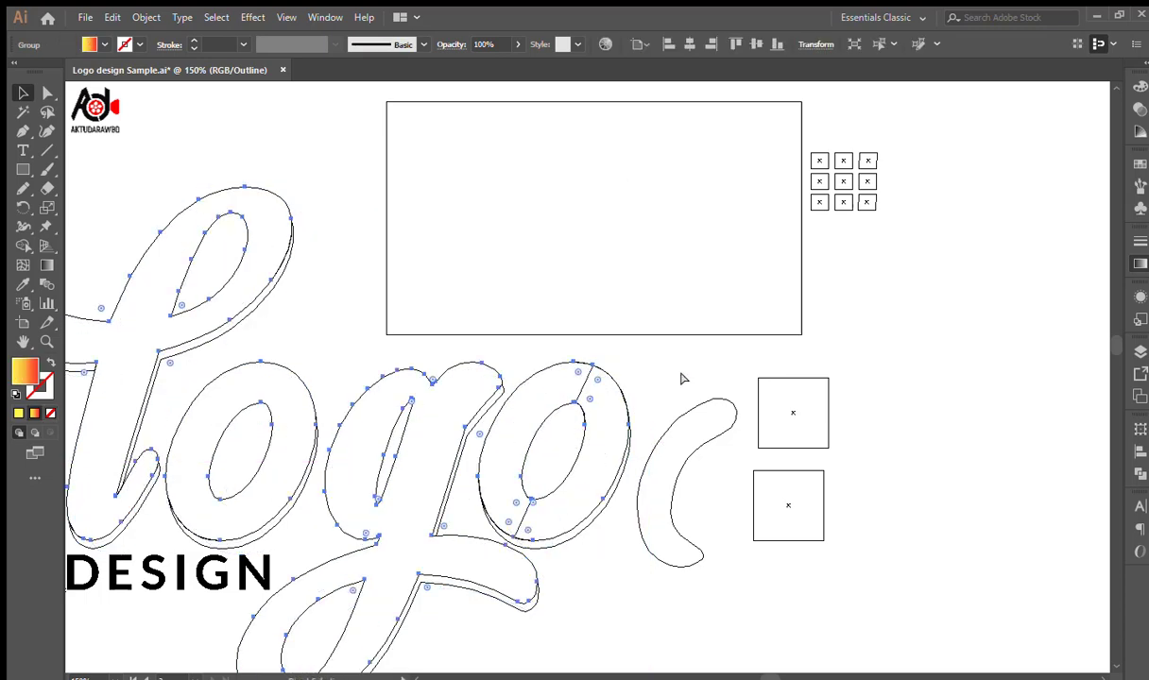
key("ctrl+y")
left_click(682, 378)
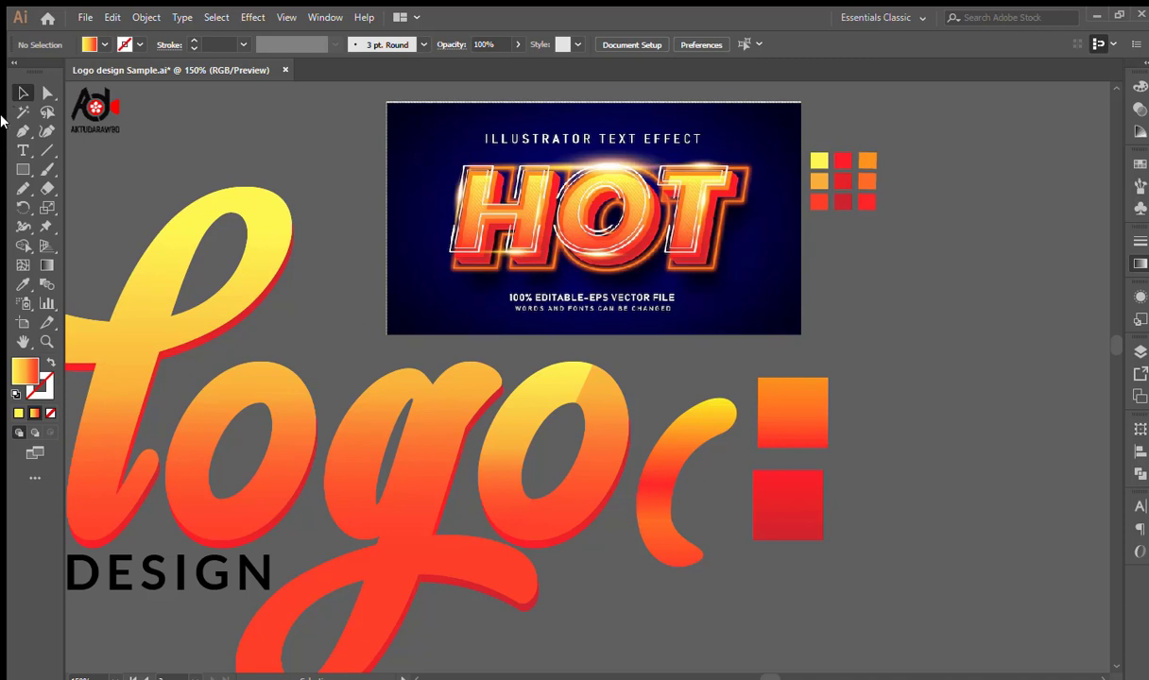
Copy the detached crescent's yellow-orange-red gradient onto the left half of the last letter o with the Eyedropper tool, and deselect it.
left_click(48, 93)
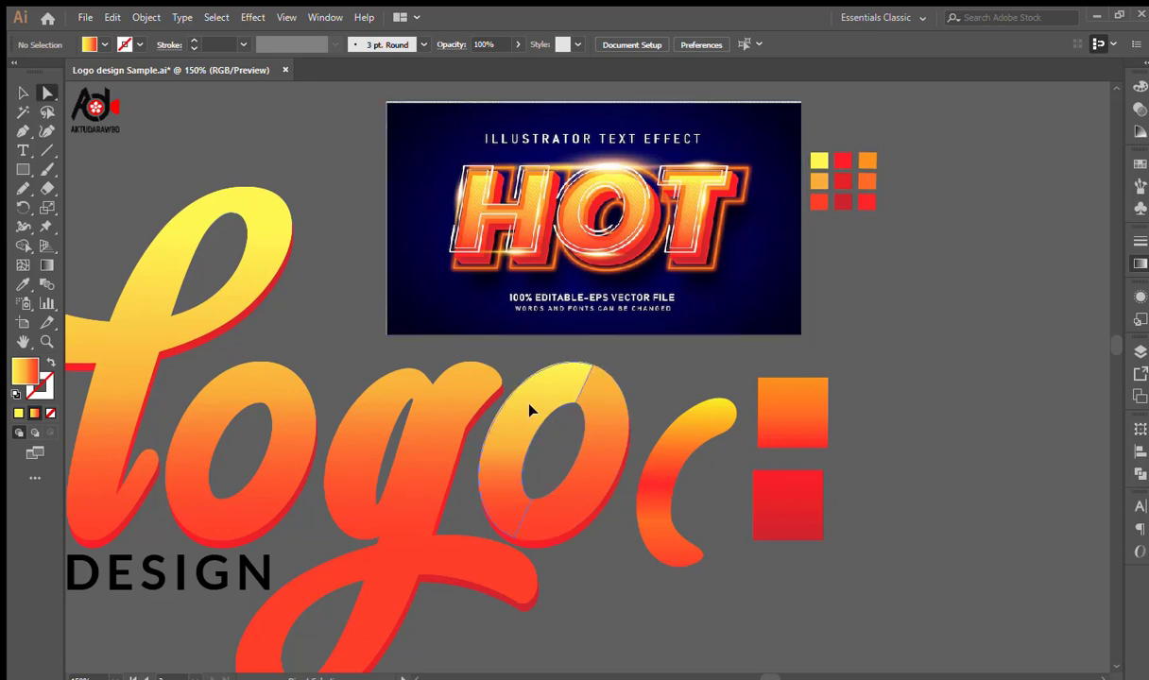
left_click(504, 387)
left_click(22, 284)
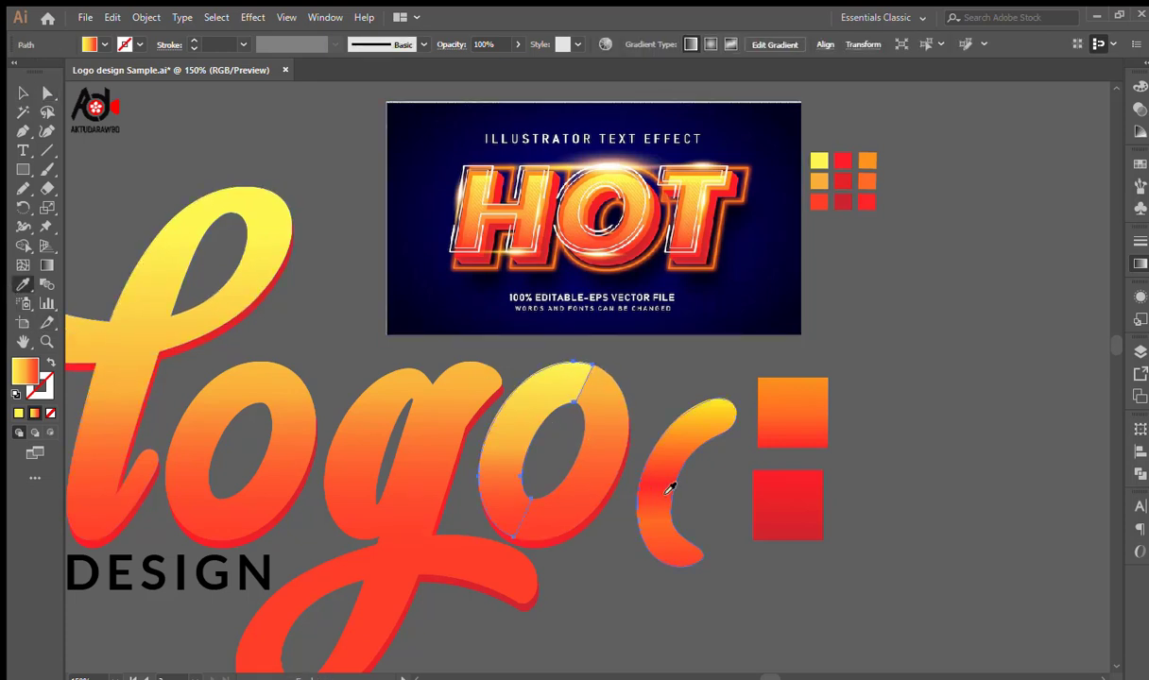
left_click(668, 479)
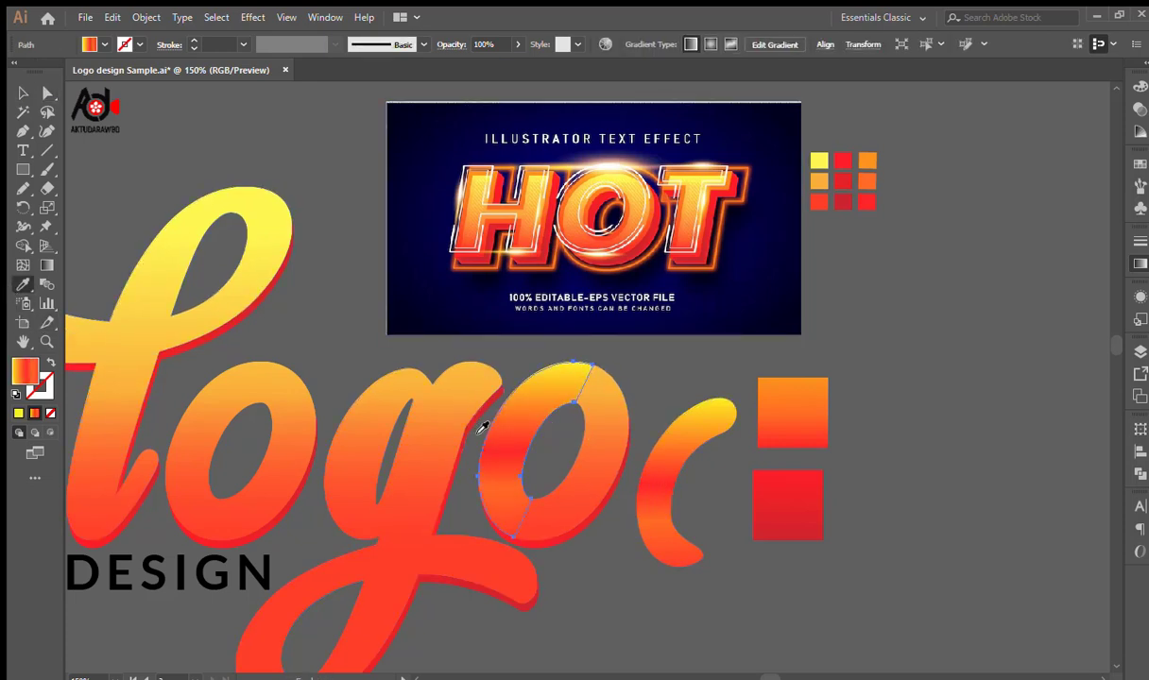
left_click(47, 93)
left_click(170, 113)
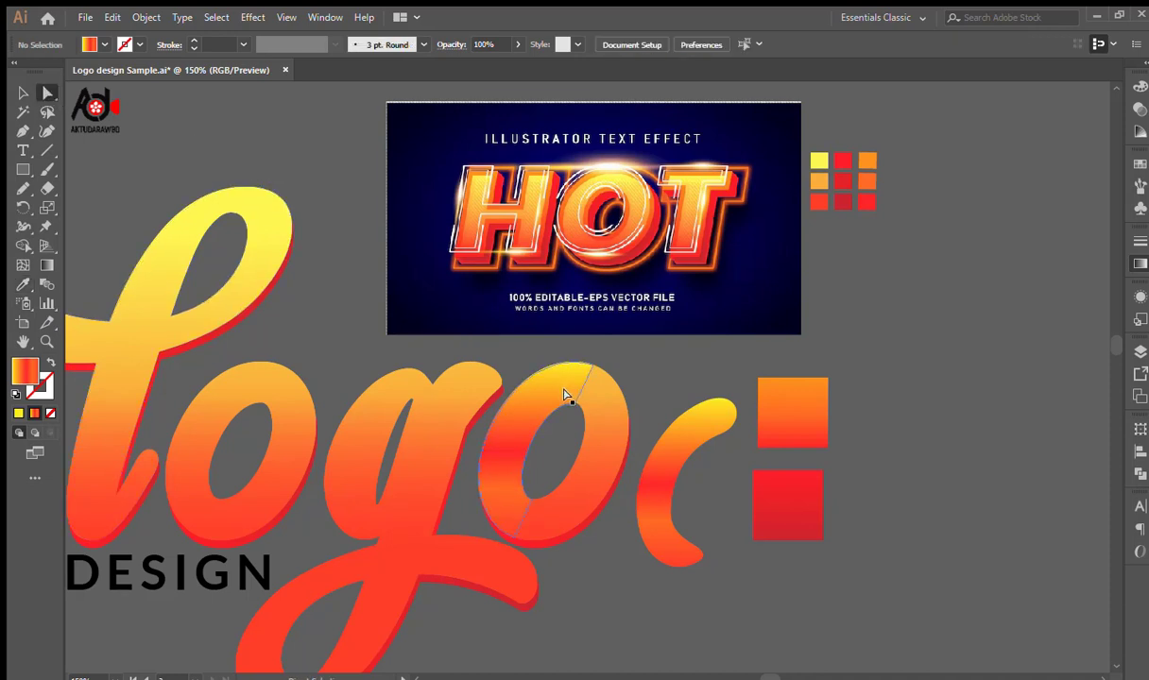
Run the gradient of the last o's left half diagonally along the split line, from its upper end down to its lower end.
left_click(540, 380)
left_click(47, 264)
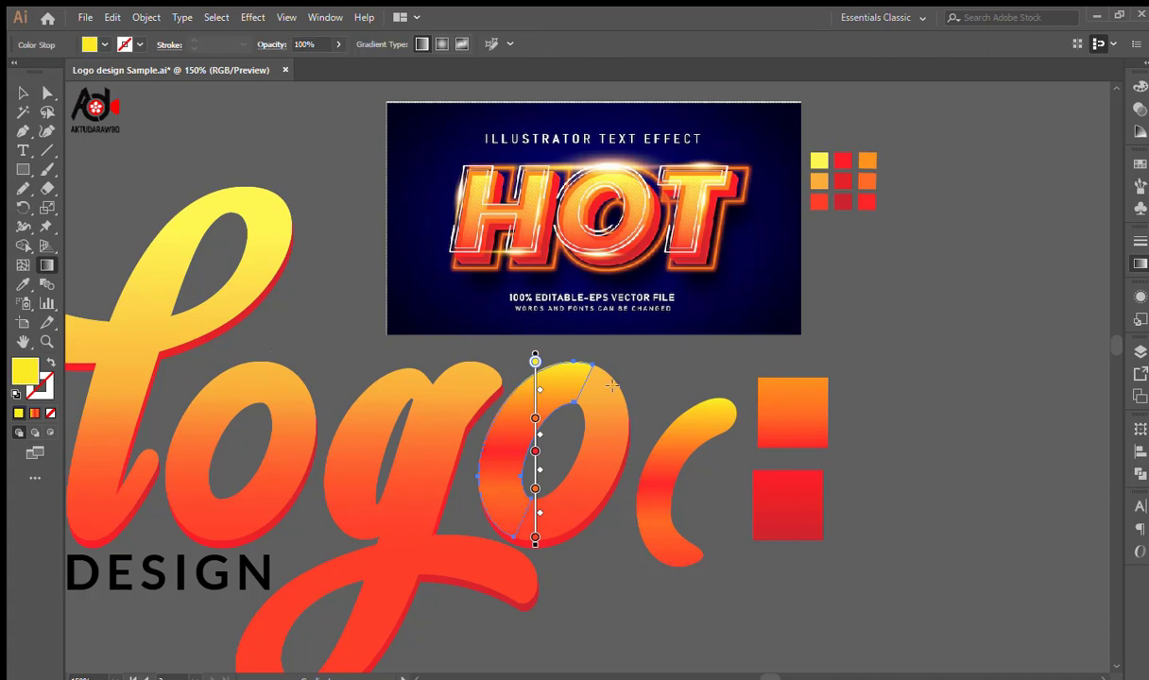
mouse_move(595, 364)
left_mouse_down()
mouse_move(518, 510)
mouse_move(515, 493)
mouse_move(510, 539)
left_mouse_up()
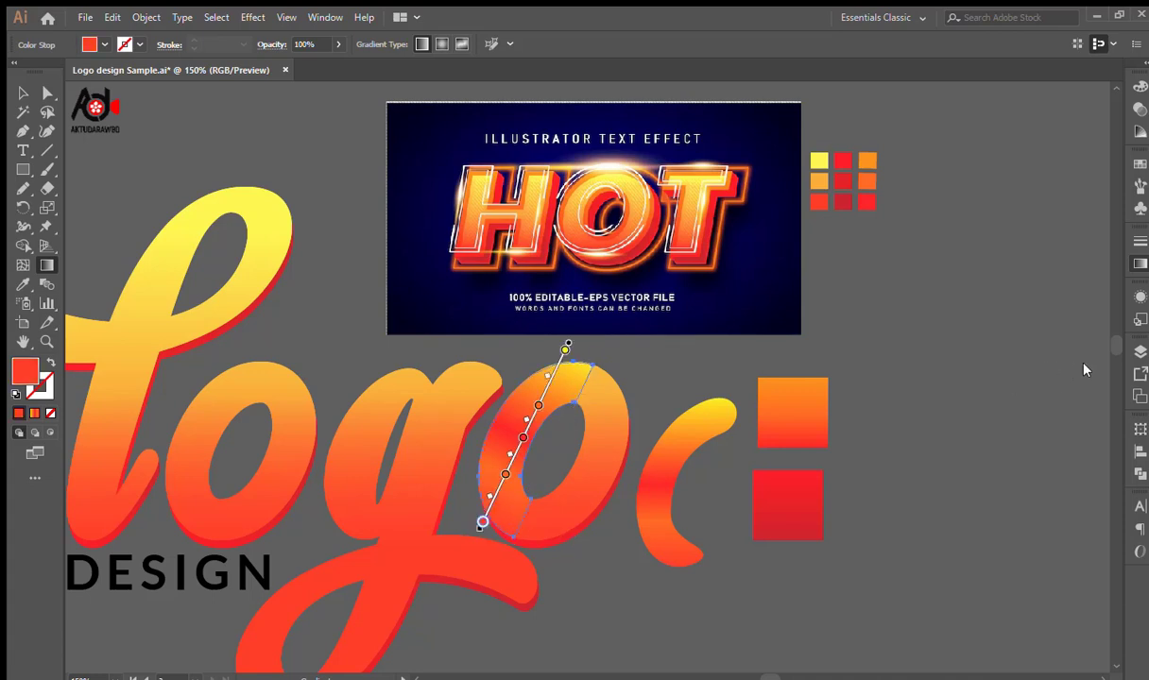
Rework that gradient into yellow, orange, red, orange and yellow stops with red in the middle, and redraw it along the split line.
key("Delete")
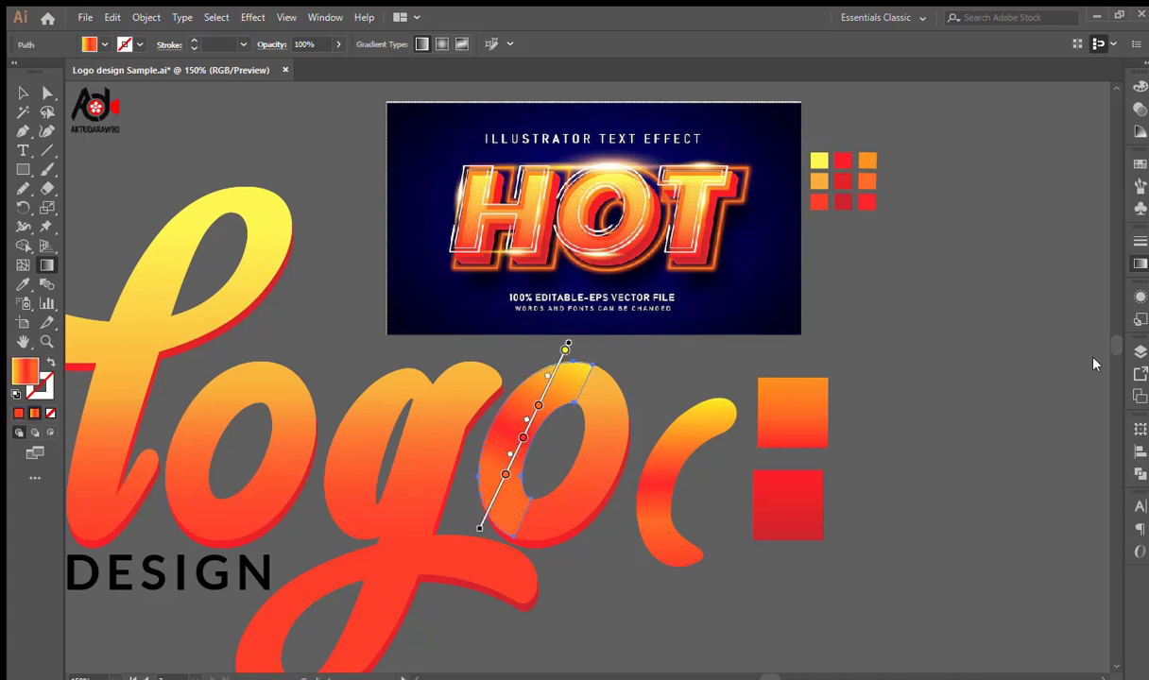
left_click(905, 367)
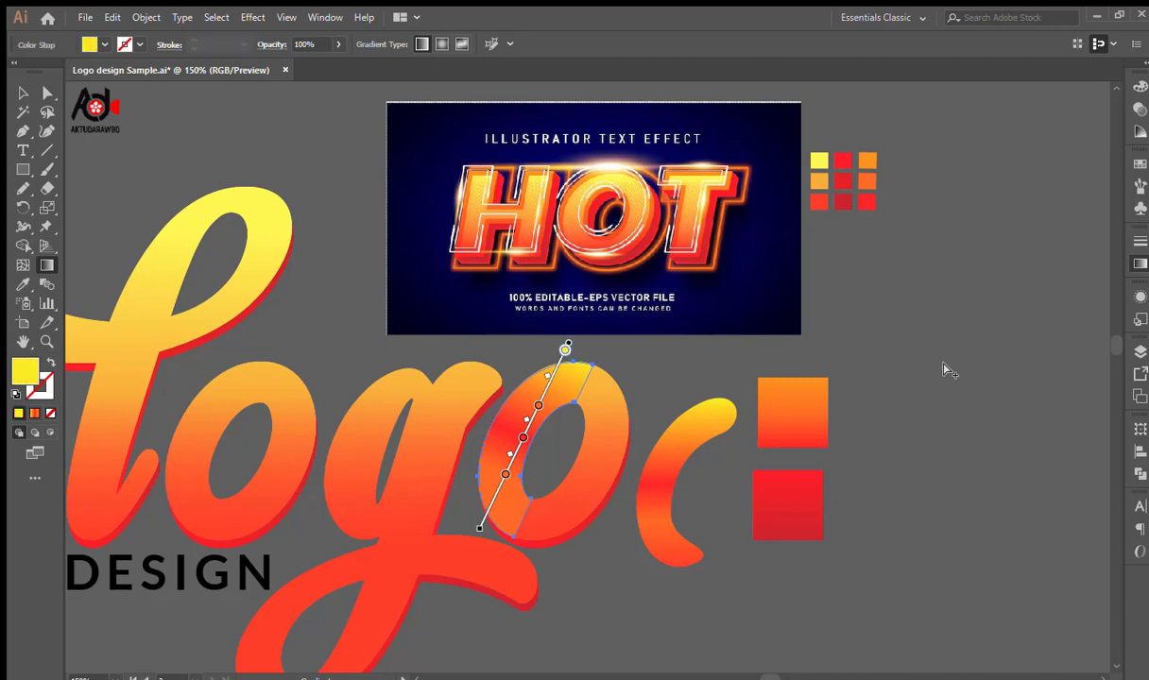
left_click_drag(1098, 358, 1102, 355)
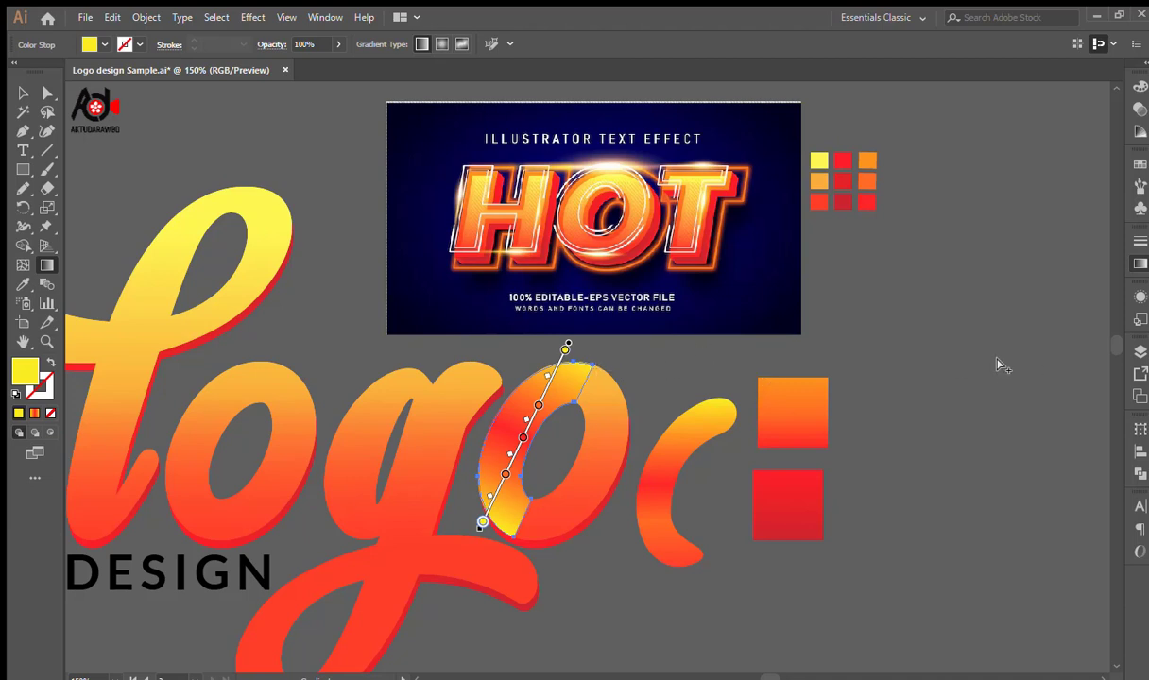
left_click_drag(985, 360, 1049, 359)
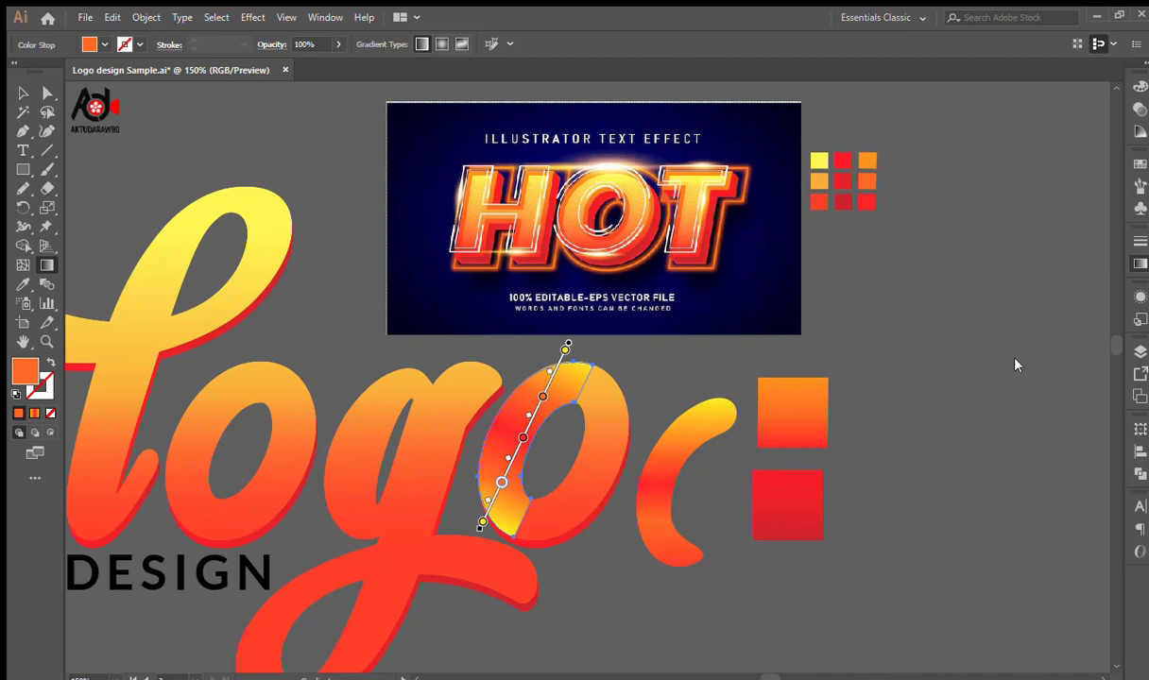
left_click(1015, 360)
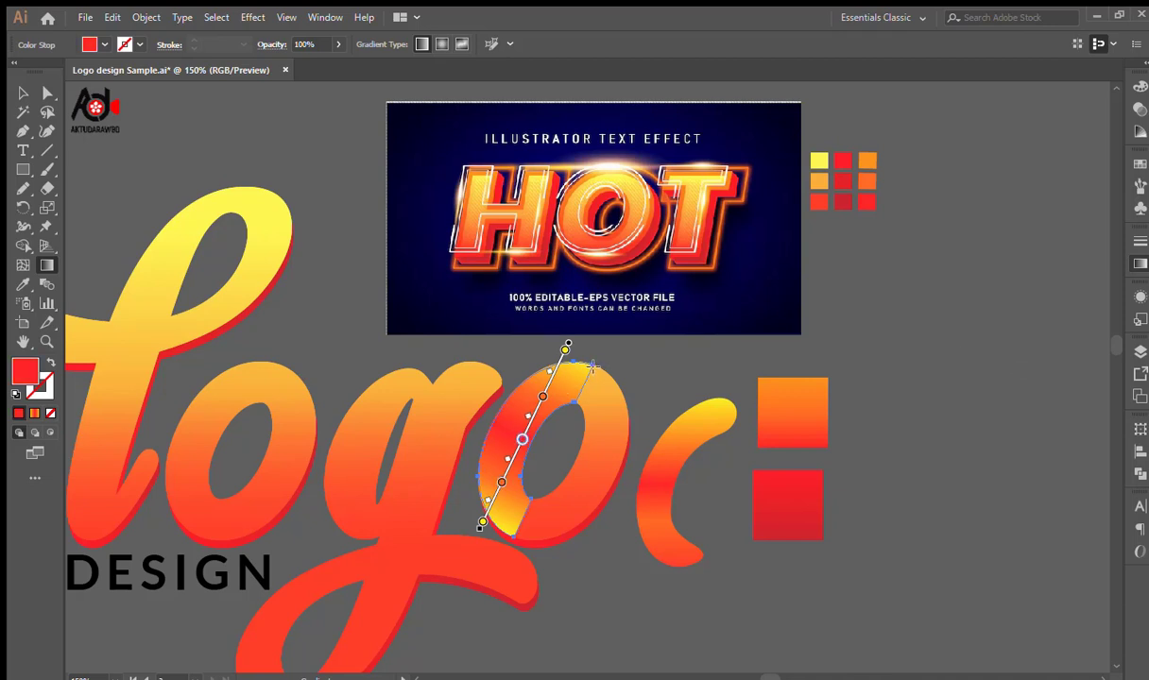
left_click_drag(593, 367, 513, 537)
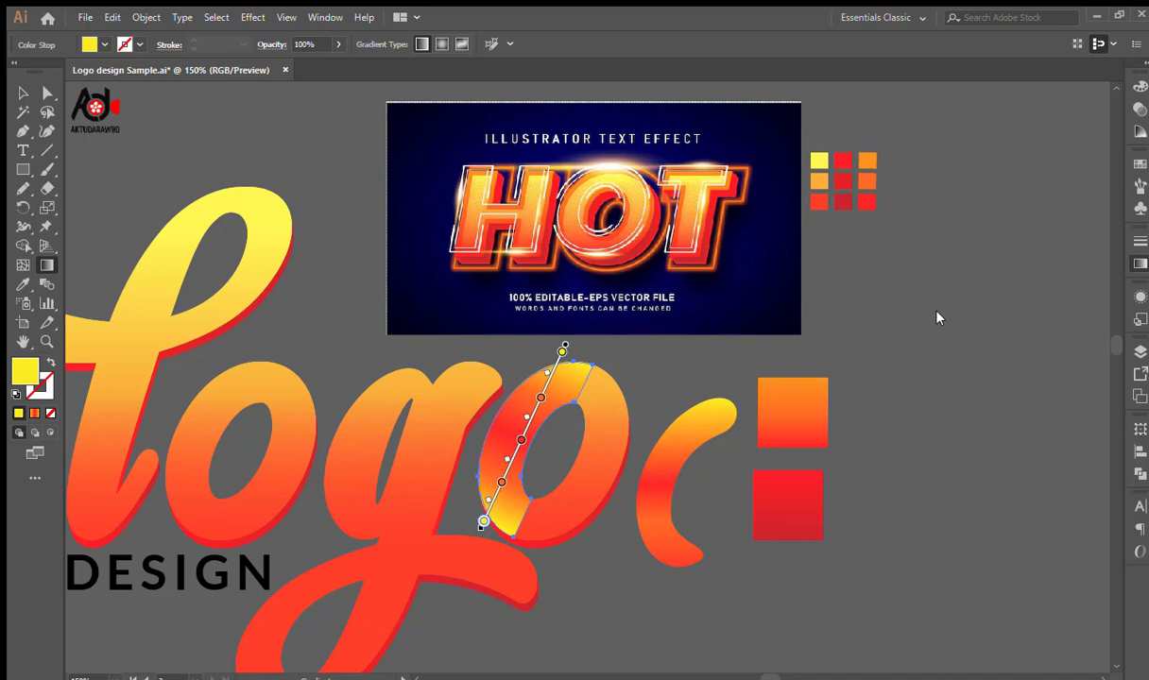
Reselect the last o's left half and sweep its gradient crosswise from the letter's upper-left edge to beyond its lower right.
left_click(47, 92)
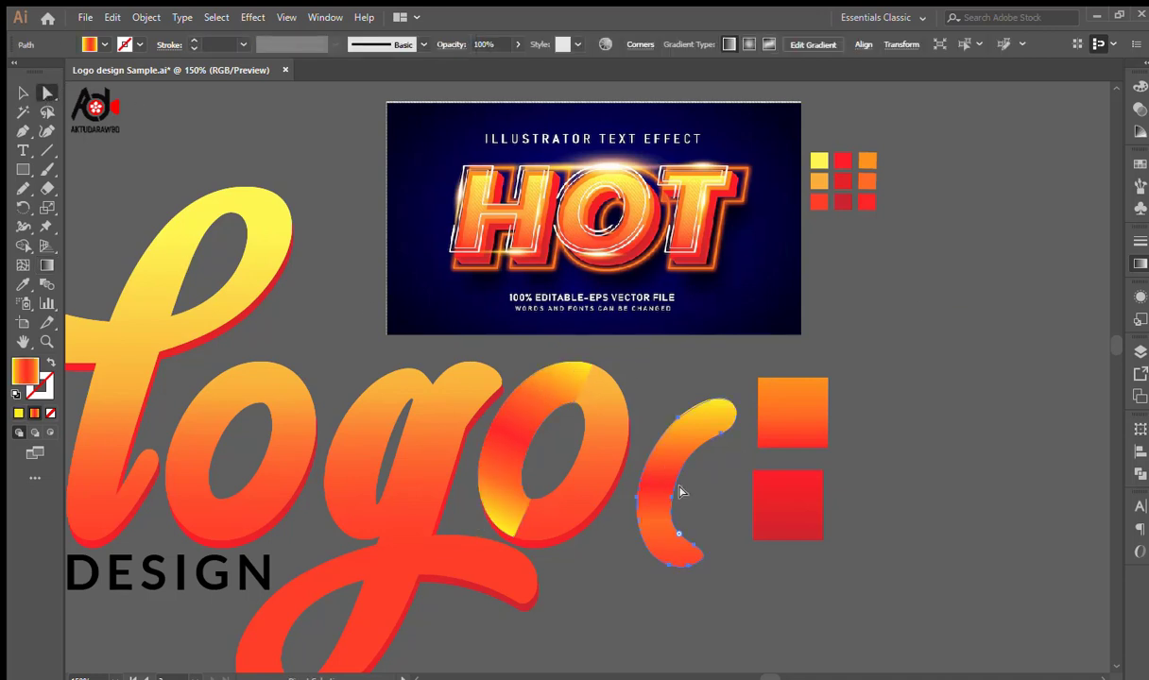
left_click(701, 512)
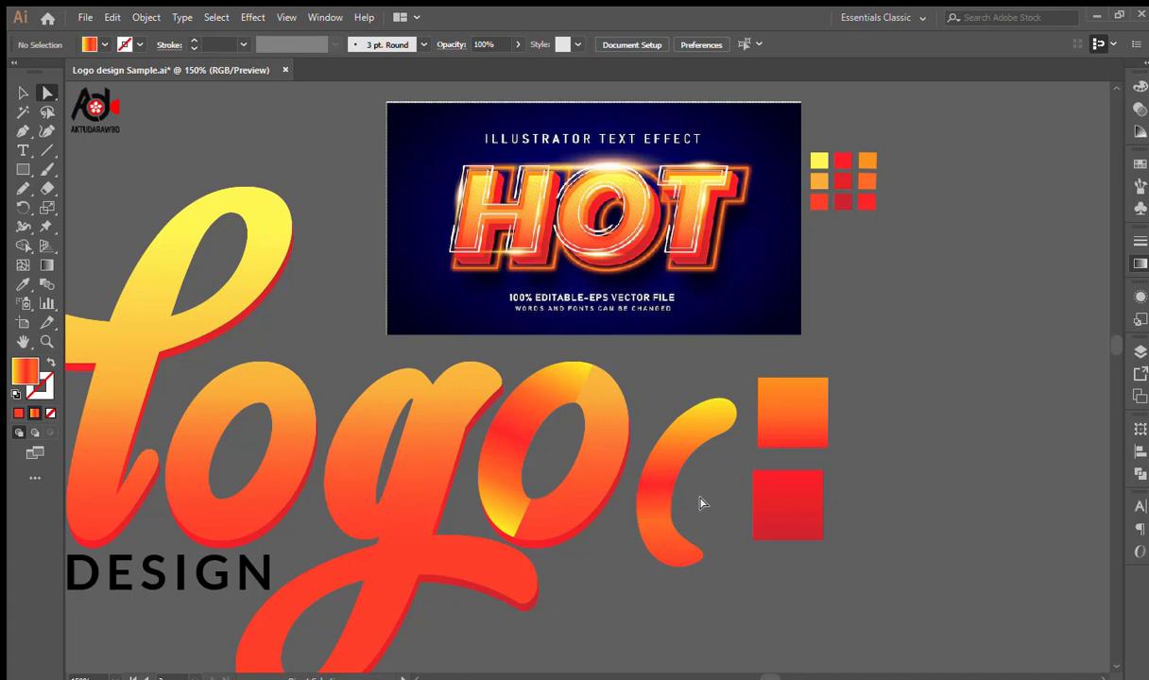
left_click(561, 386)
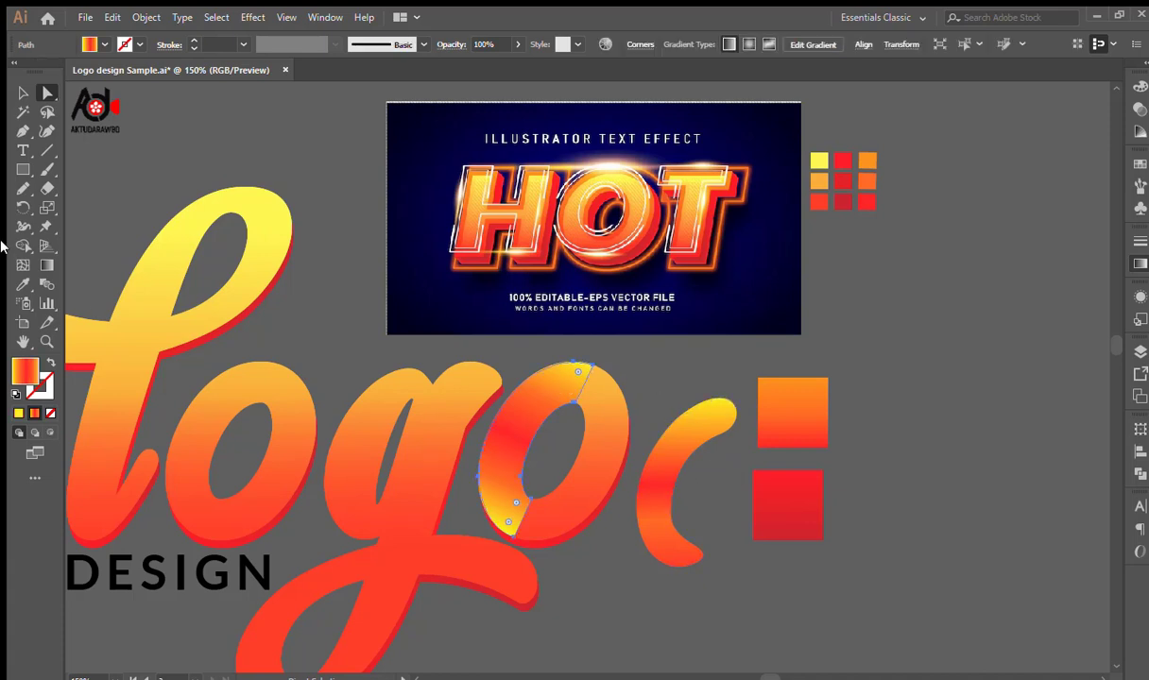
key("g")
left_click(483, 521)
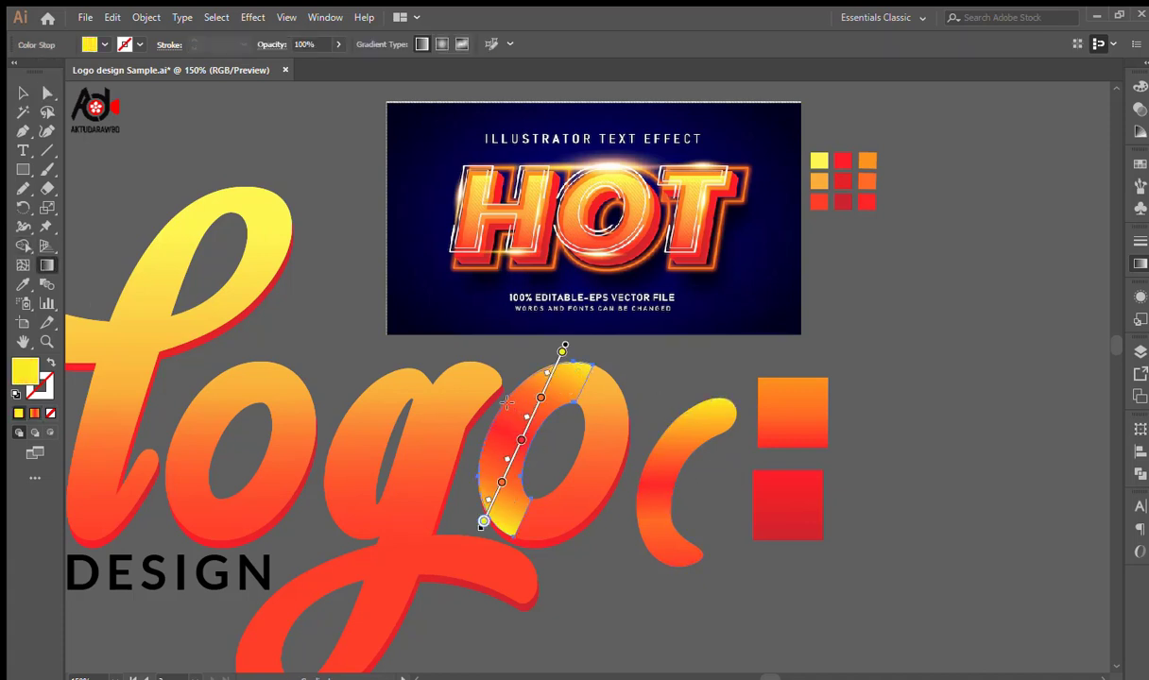
mouse_move(505, 402)
left_mouse_down()
mouse_move(615, 472)
mouse_move(664, 486)
mouse_move(636, 462)
mouse_move(661, 426)
mouse_move(704, 495)
mouse_move(707, 529)
mouse_move(693, 506)
mouse_move(639, 522)
mouse_move(700, 499)
mouse_move(687, 521)
left_mouse_up()
left_click(47, 91)
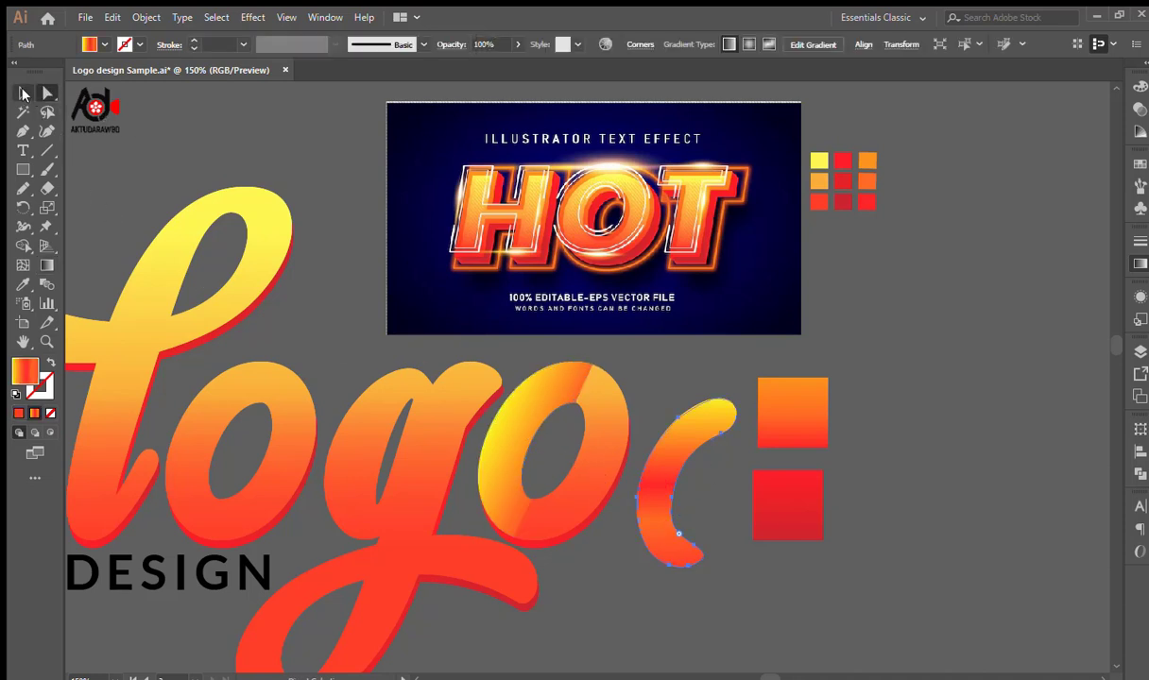
Select the front "logo" lettering group, ungroup it, and clear the selection.
key("v")
left_click(548, 418)
left_click_drag(561, 482, 596, 401)
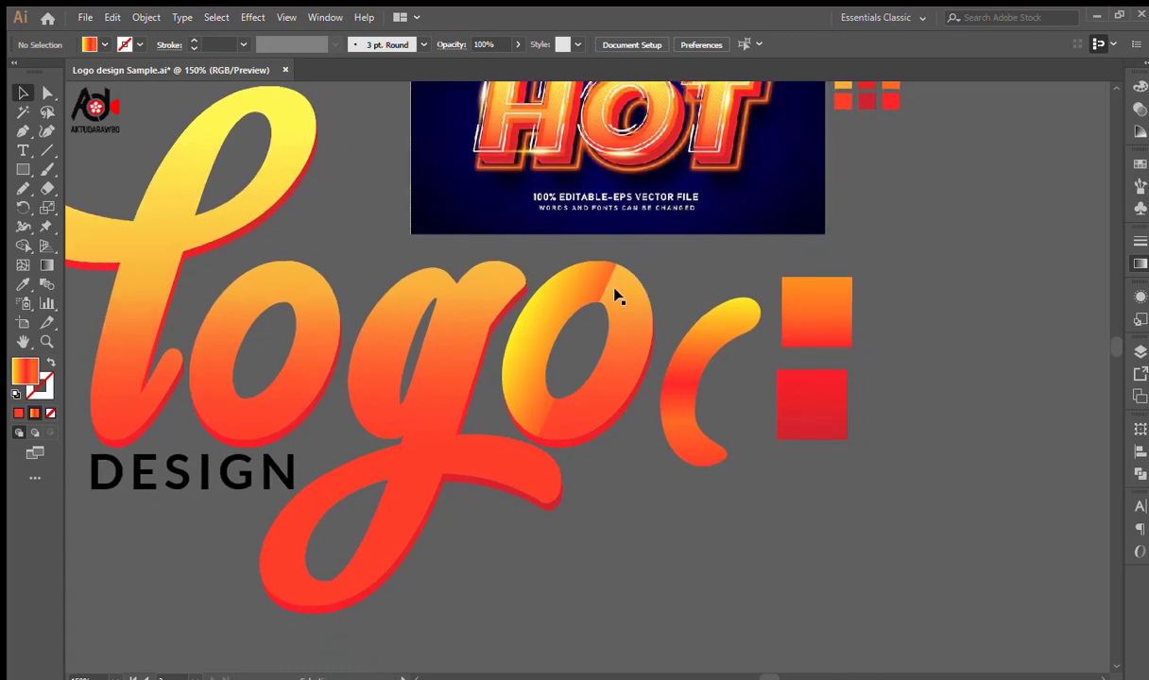
left_click_drag(614, 293, 631, 319)
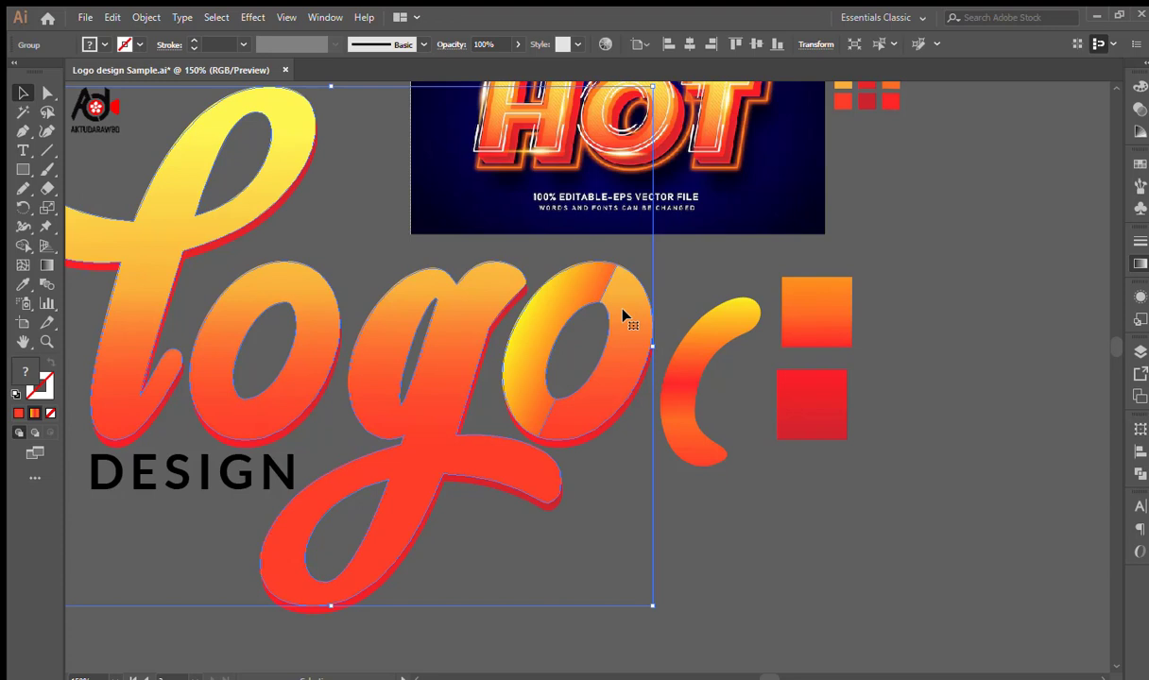
left_click(556, 312)
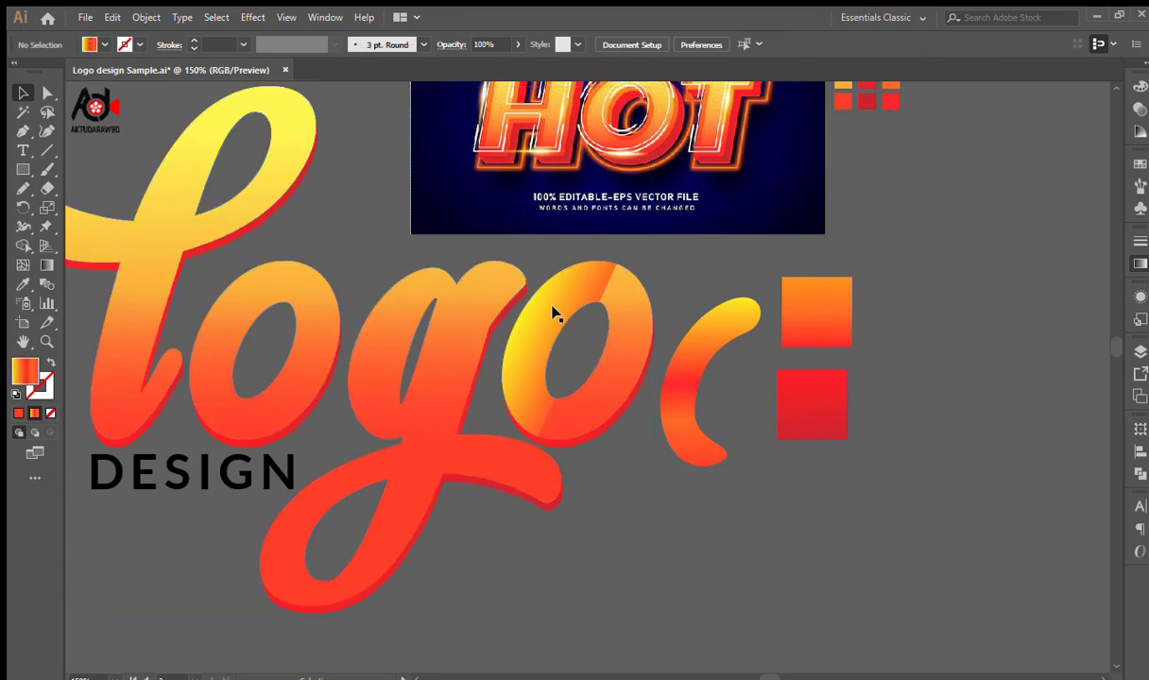
Select both halves of the last letter o, undo their trial move to the right, and group them.
left_click(631, 308, "shift")
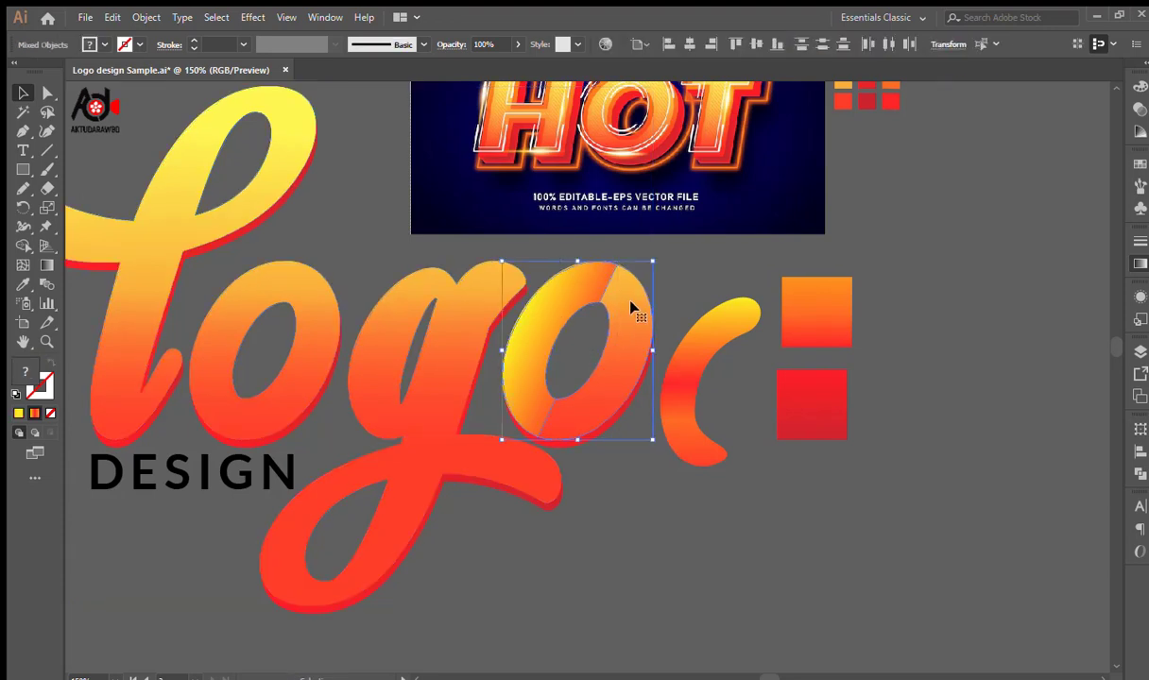
left_click_drag(633, 308, 720, 351)
key("ctrl")
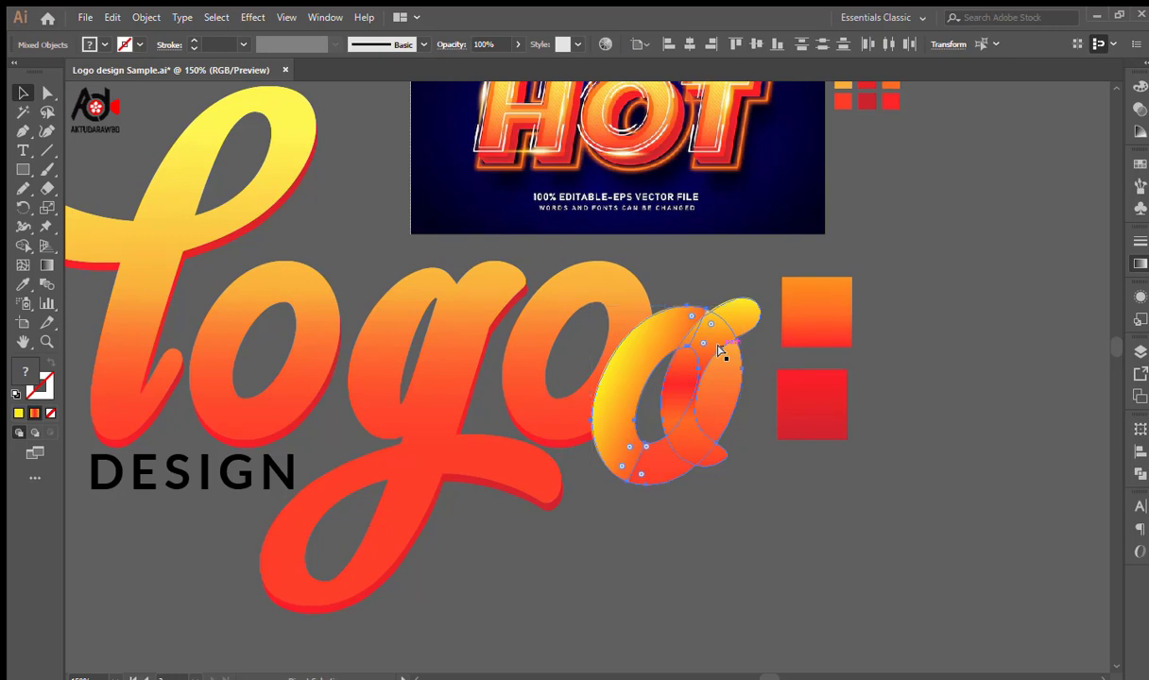
key("ctrl+z")
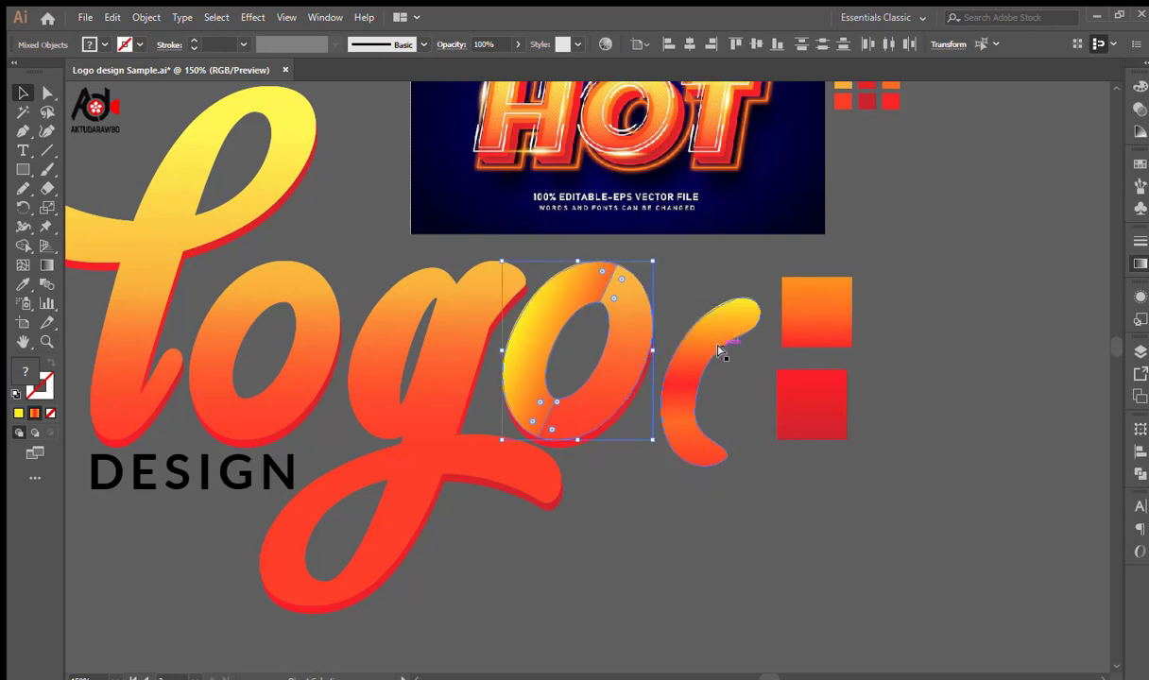
key("ctrl+g")
left_click(660, 532)
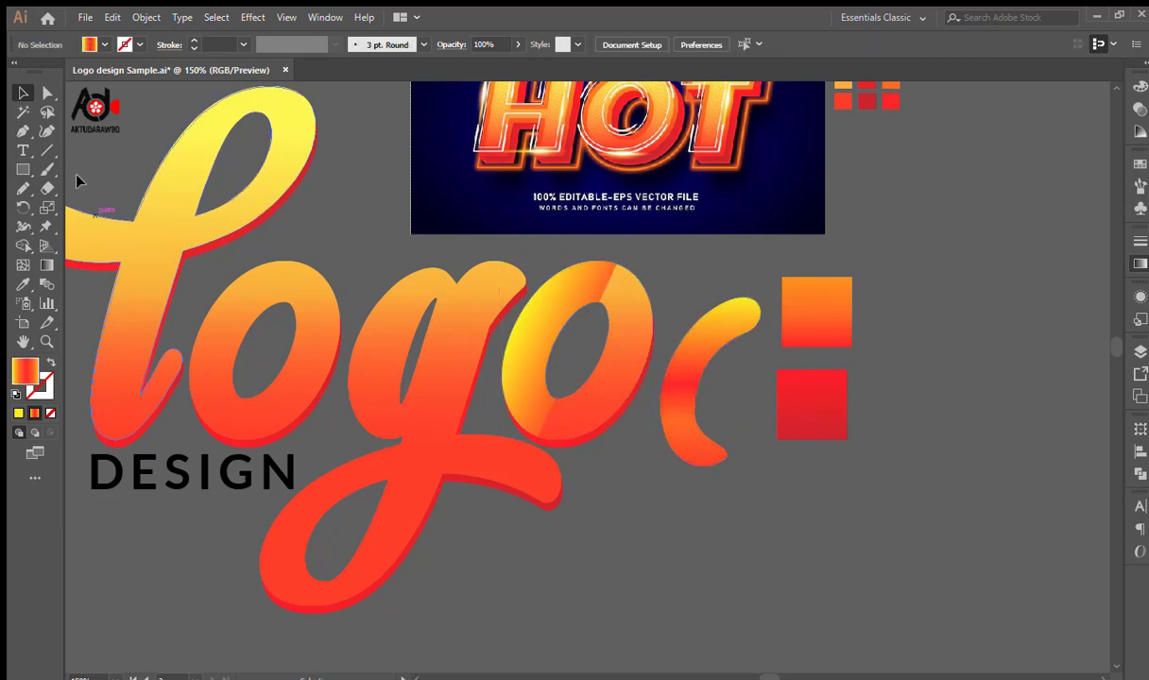
Select only the right half of the last o and tilt its gradient diagonally, from above the letter down to below it.
left_click(47, 93)
left_click(610, 382)
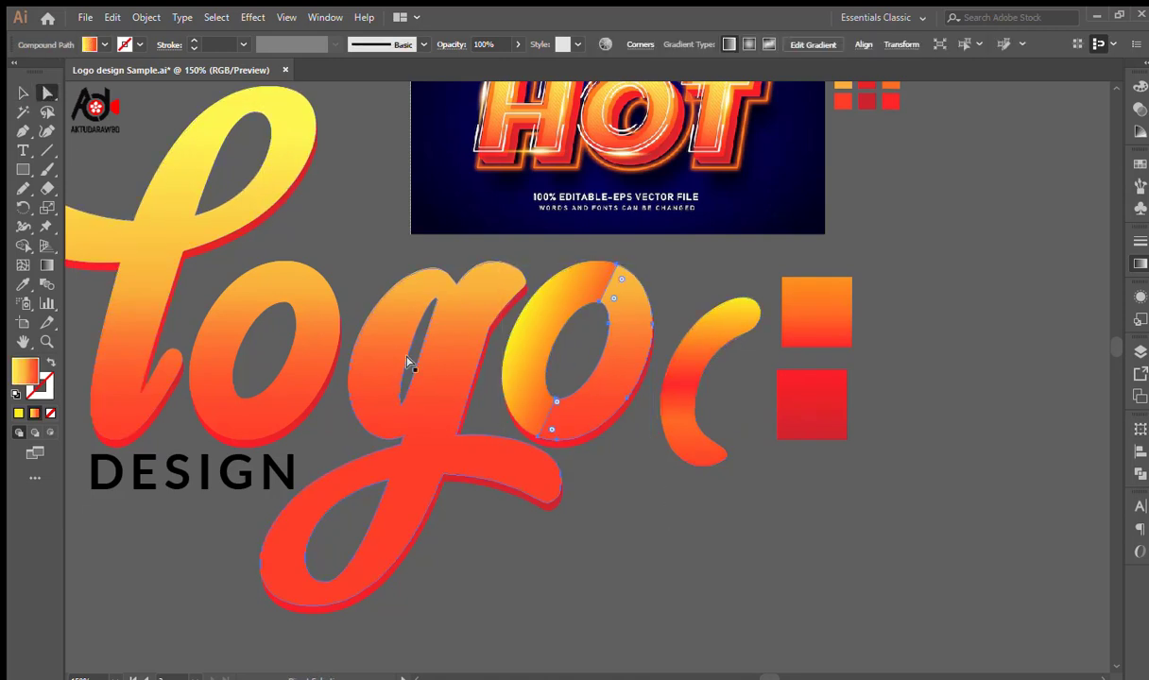
left_click(23, 284)
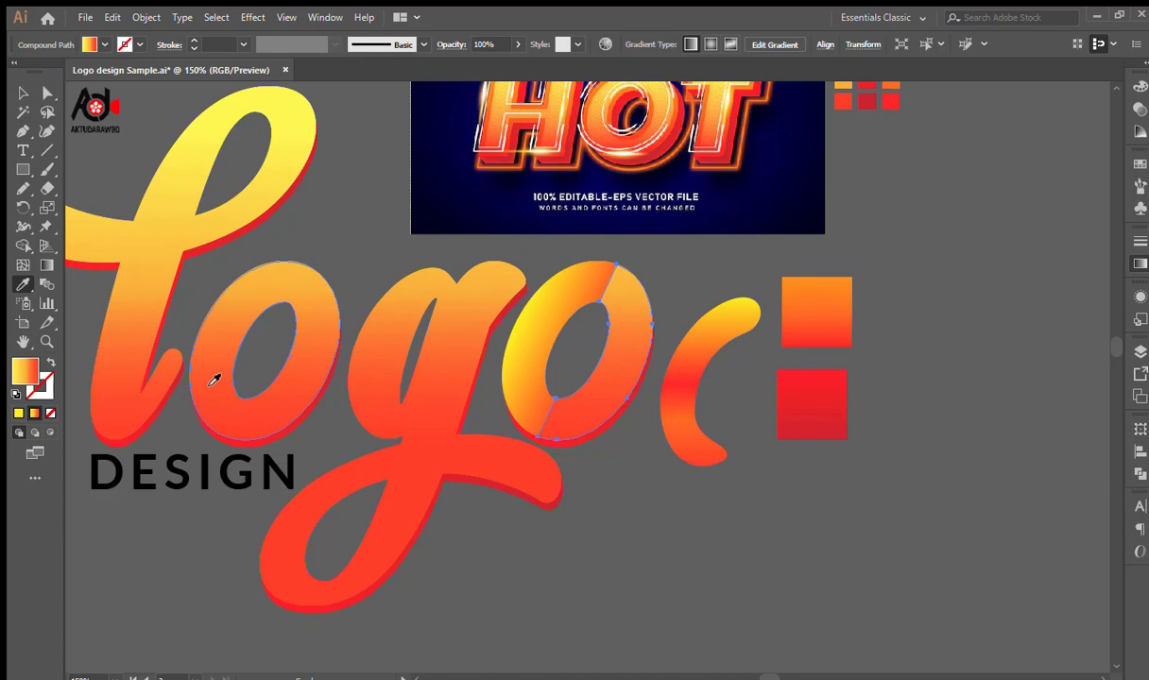
left_click(47, 265)
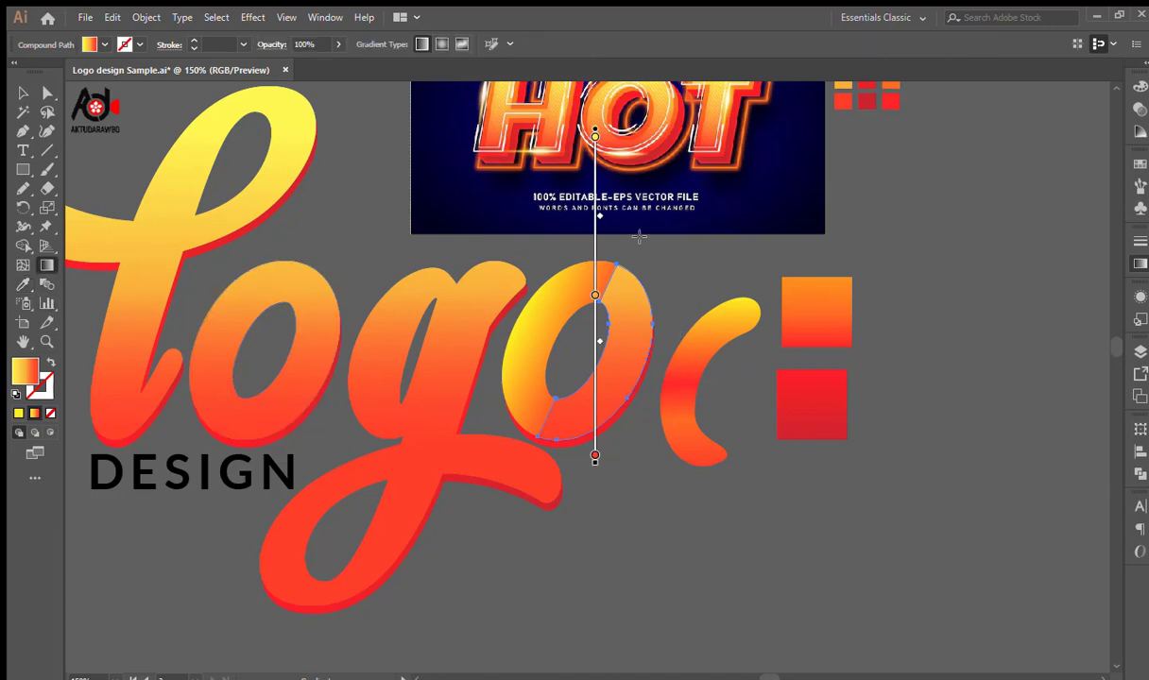
mouse_move(661, 177)
left_mouse_down()
mouse_move(581, 378)
mouse_move(546, 528)
mouse_move(555, 490)
left_mouse_up()
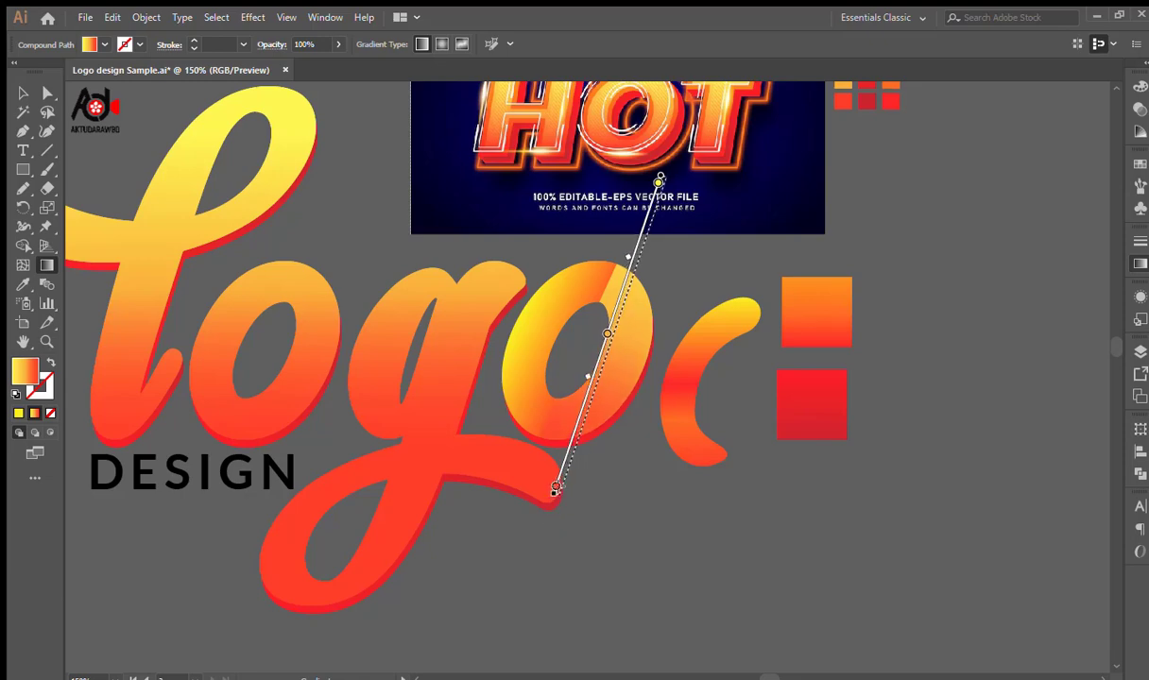
Redraw the right half's gradient as a longer diagonal sweep starting farther above the last o, and clear the selection.
scroll(634, 495, "up", 1)
scroll(634, 495, "up", 2)
scroll(632, 494, "down", 5)
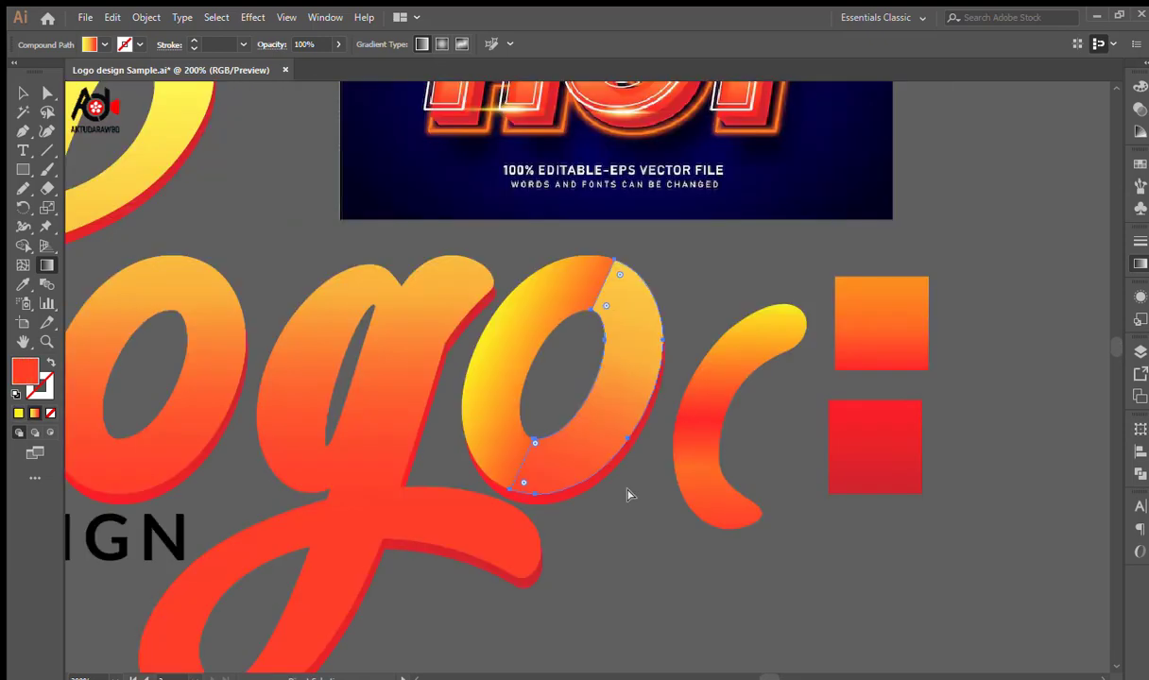
mouse_move(654, 227)
left_mouse_down()
mouse_move(577, 467)
mouse_move(582, 420)
left_mouse_up()
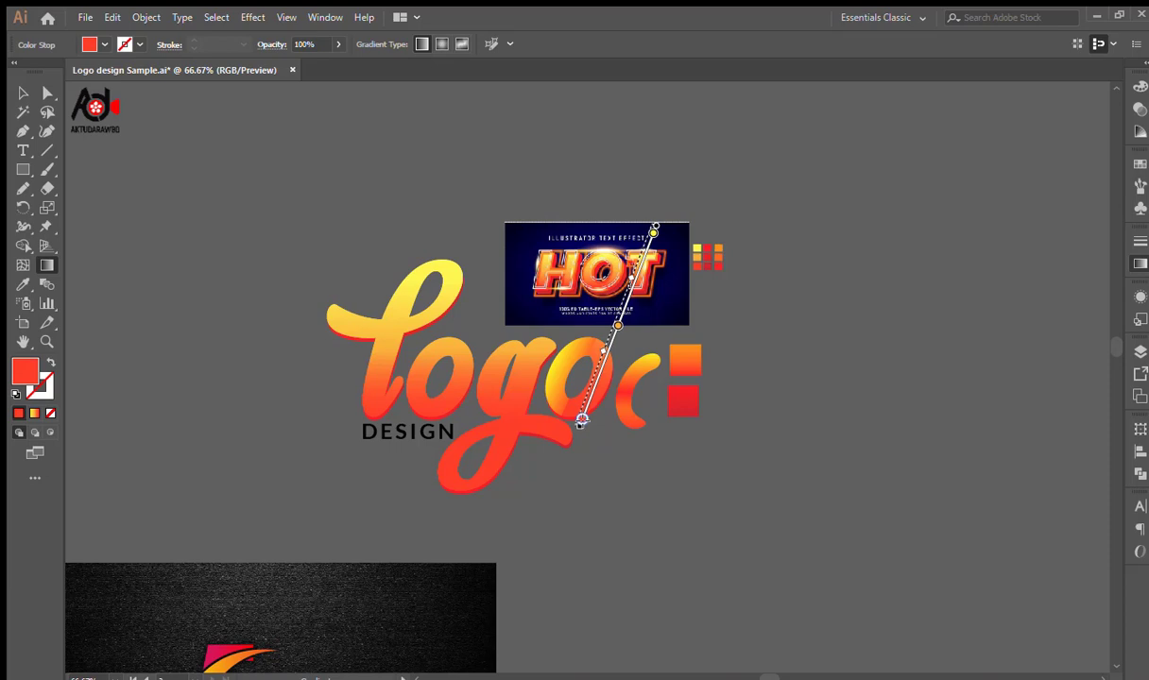
left_click(22, 91)
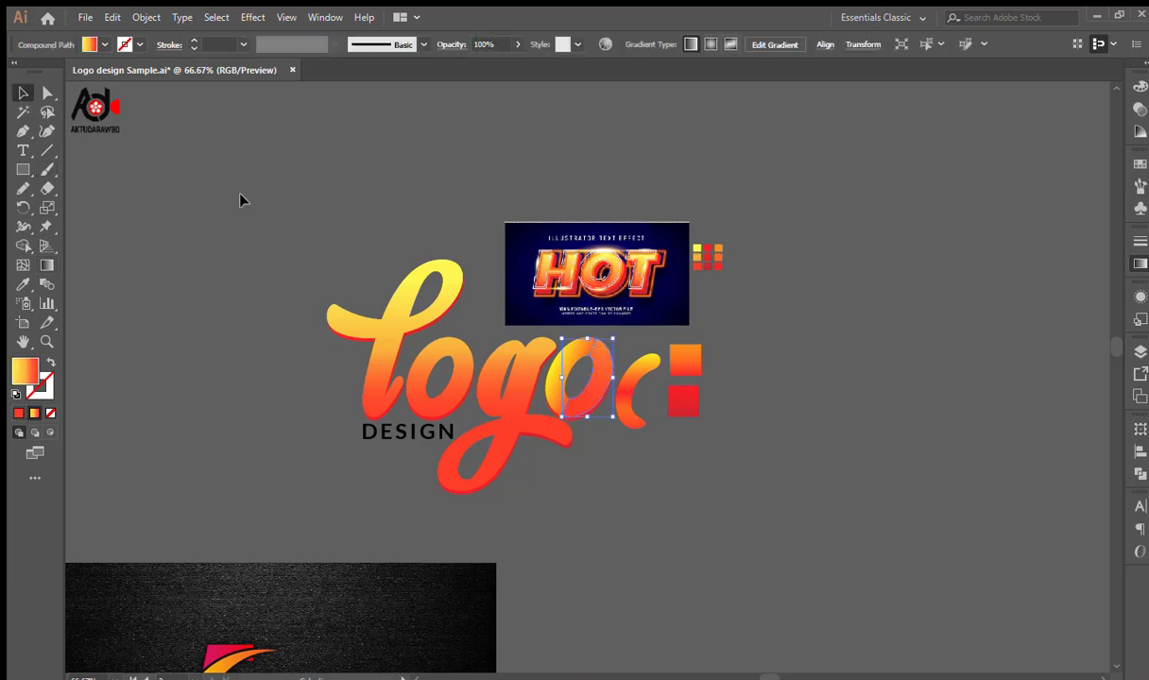
left_click(591, 413)
left_click(591, 413, "ctrl")
left_click_drag(591, 415, 647, 499)
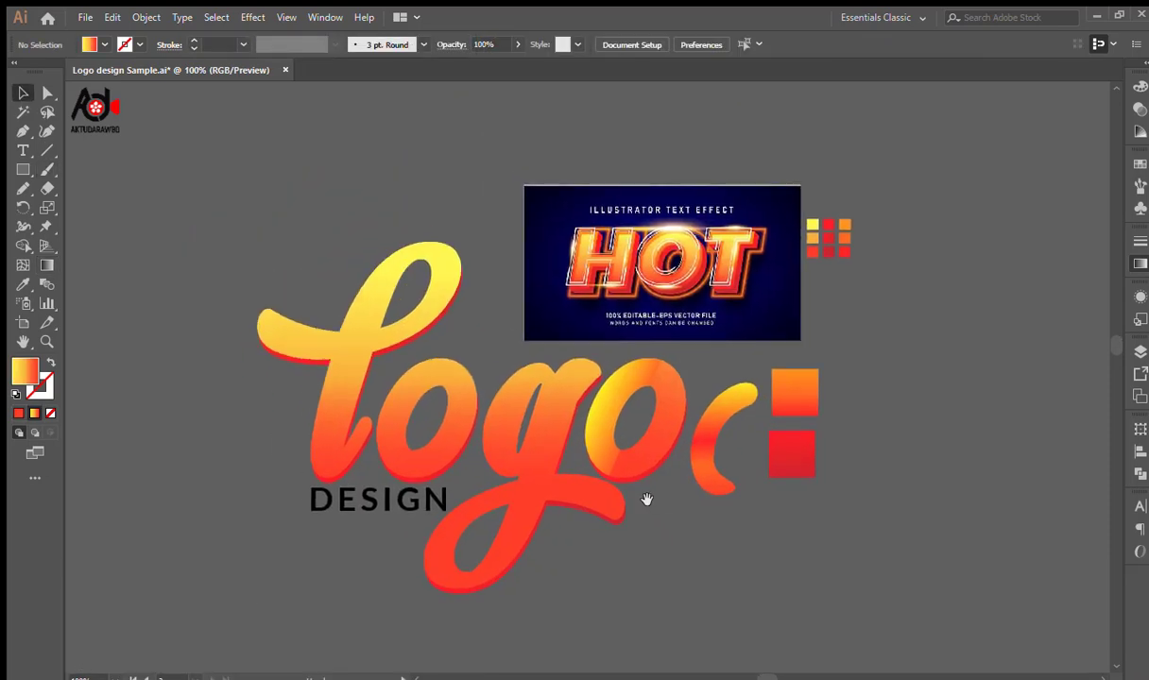
Duplicate the split-gradient last o, place the copy over the first o, and clear the selection.
left_click(668, 418)
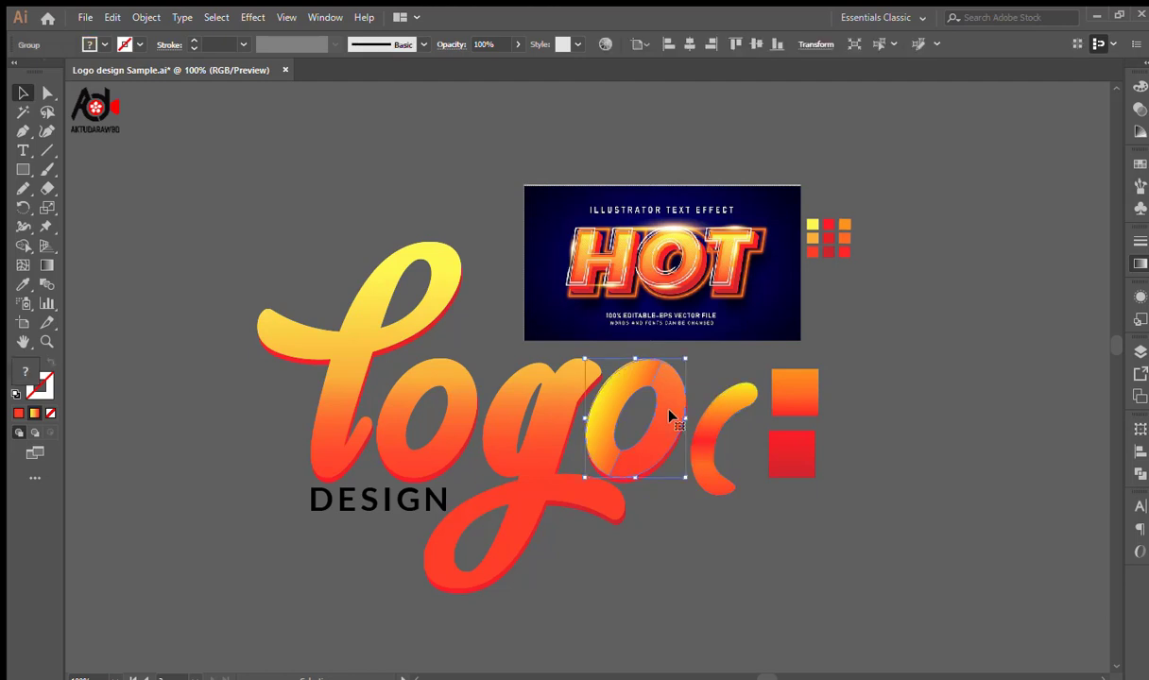
left_click_drag(669, 418, 432, 409)
left_click(203, 270)
left_click(47, 93)
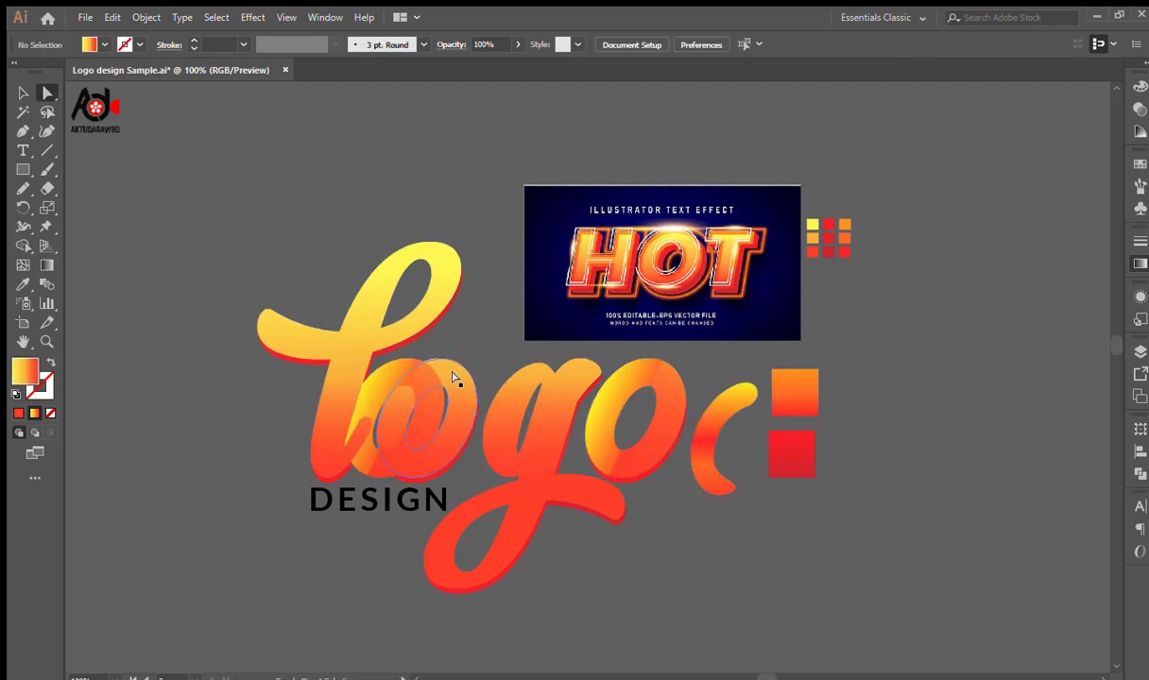
left_click(453, 375)
left_click(319, 299)
key("v")
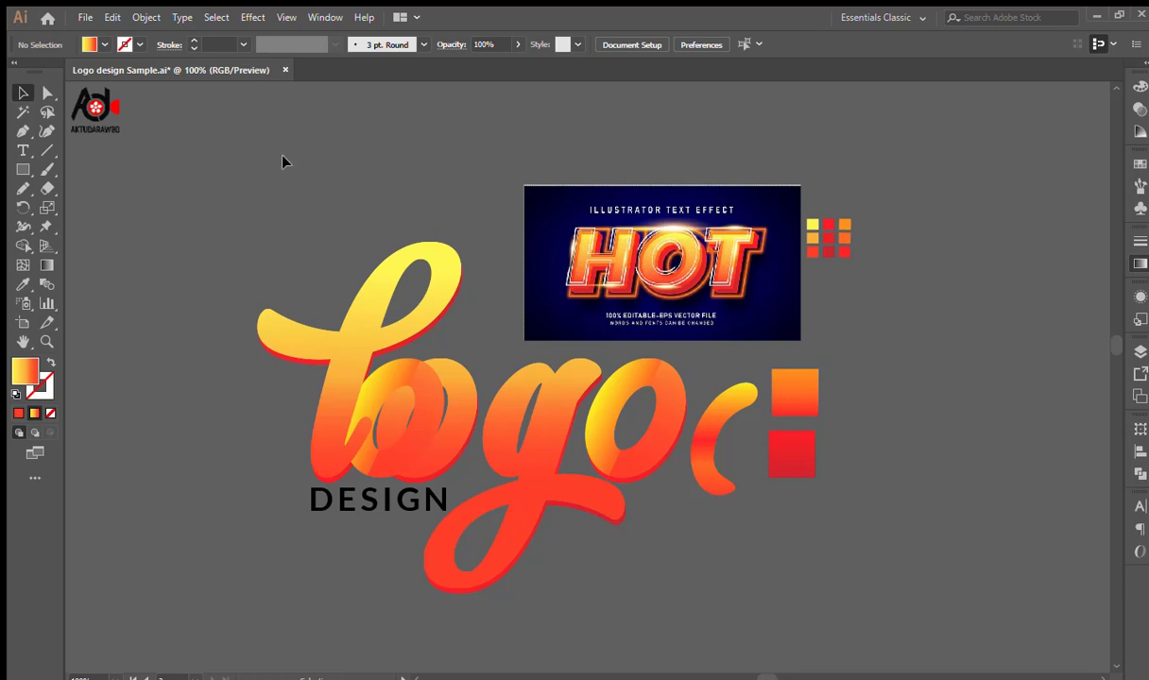
double_click(394, 363)
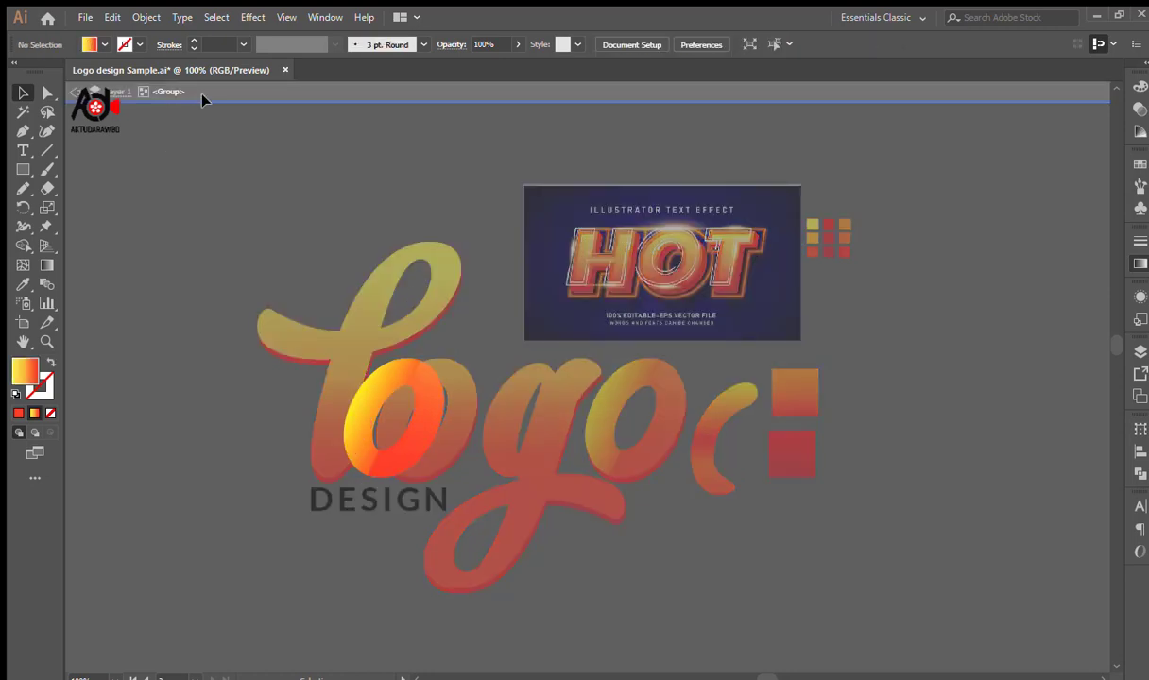
double_click(199, 153)
double_click(397, 368)
left_click(185, 87)
double_click(424, 377)
left_click(340, 90)
double_click(425, 378)
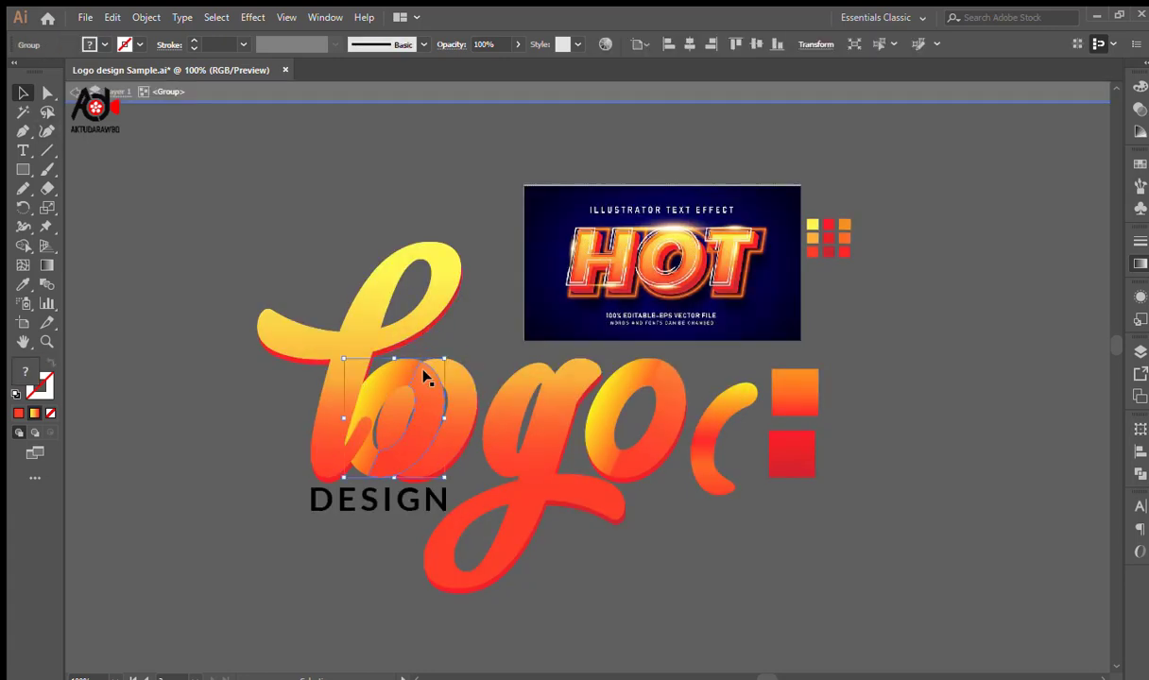
left_click(405, 121)
left_click(388, 90)
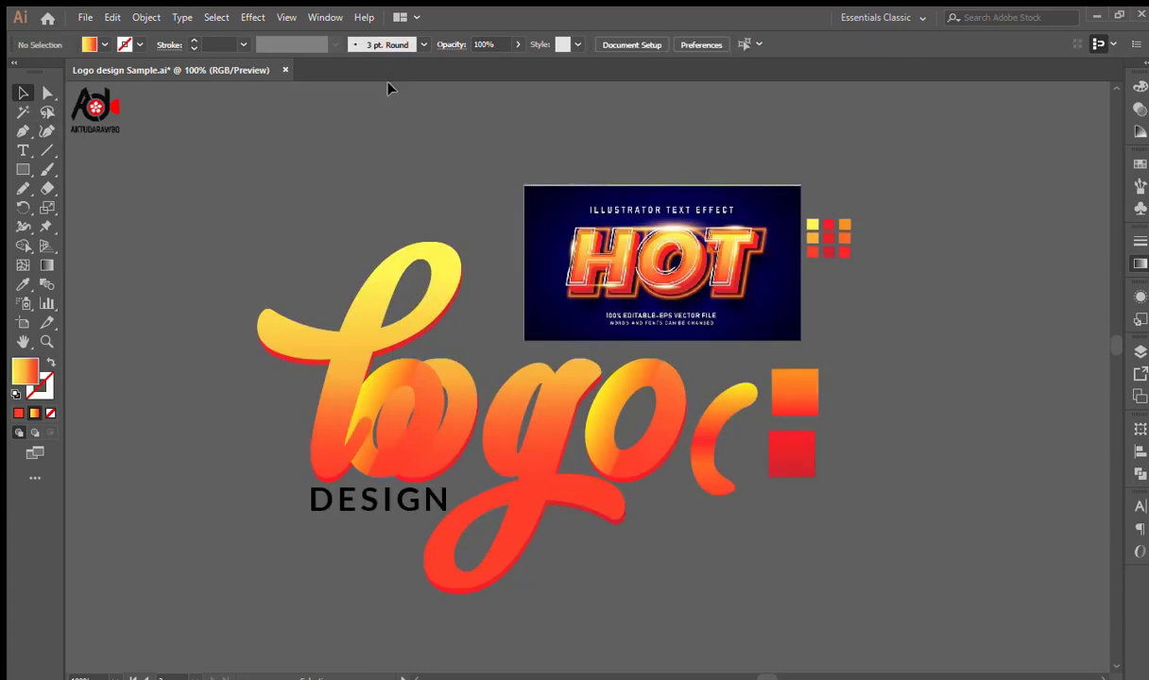
left_click(382, 379)
key("a")
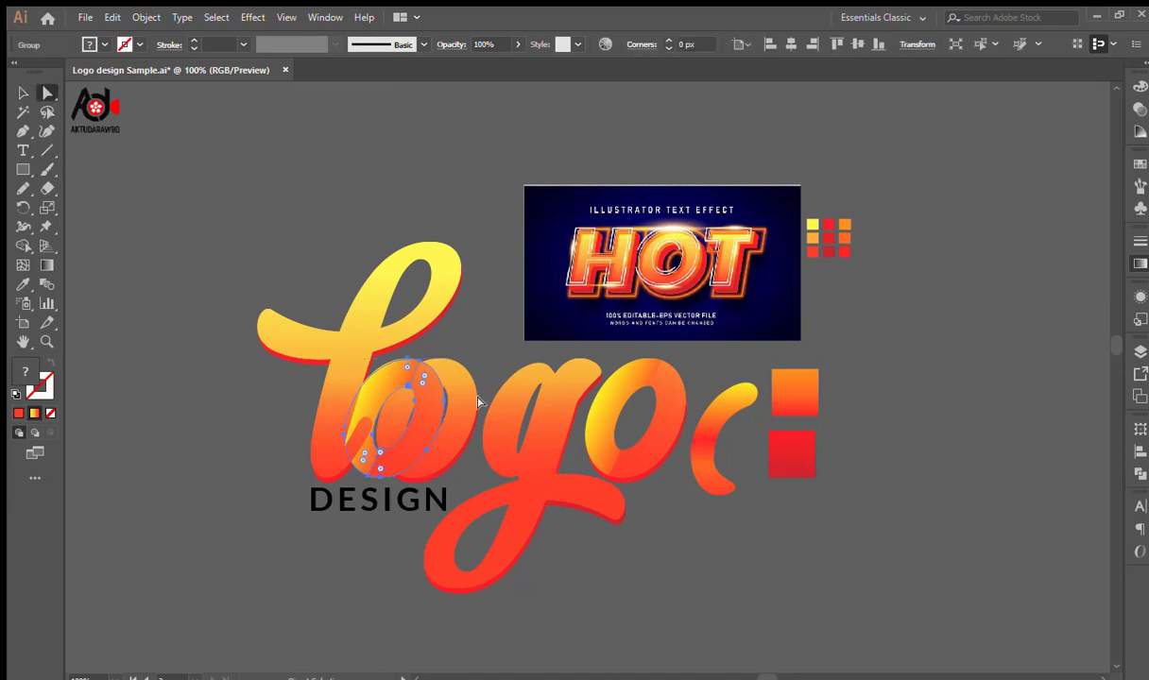
left_click(451, 361)
left_click(459, 296)
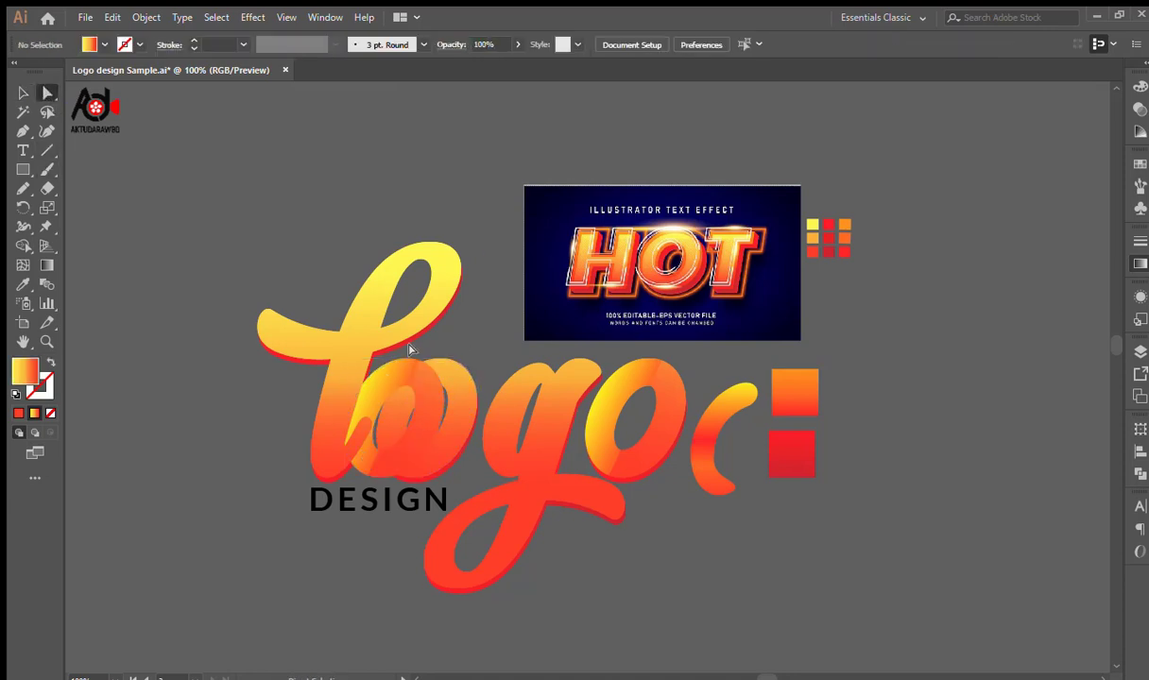
left_click(23, 93)
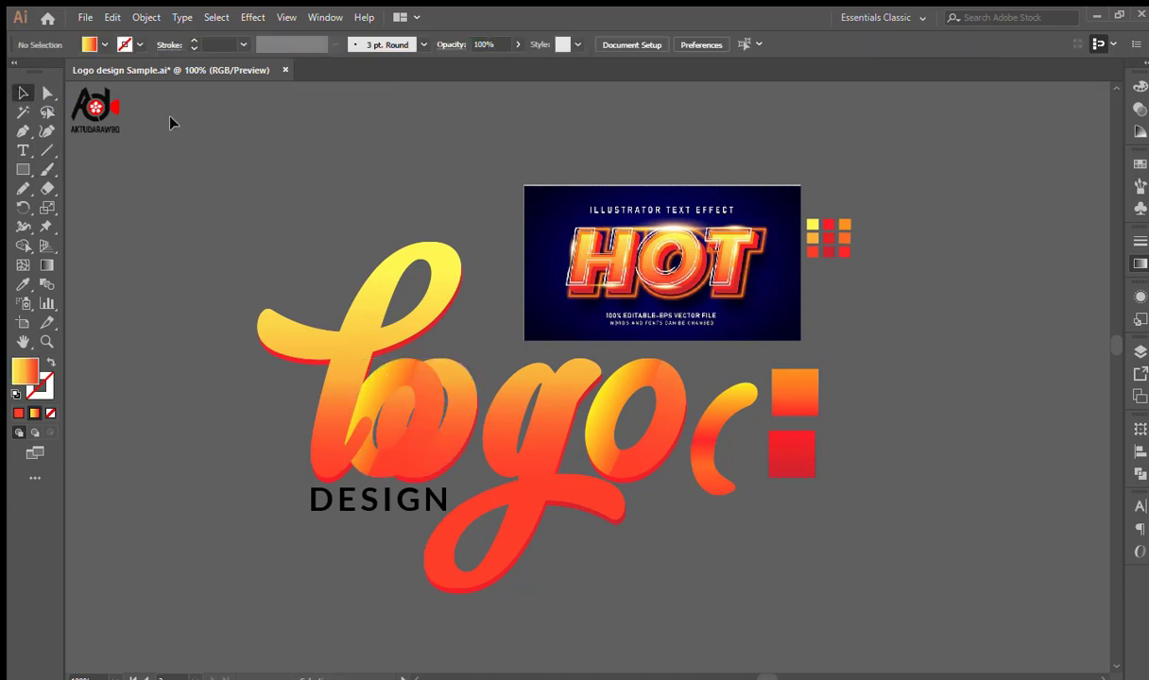
double_click(399, 371)
left_click(182, 85)
Align the copied split o to the right edge of the original first o beneath it, and clear the selection.
left_click(412, 370)
left_click(47, 92)
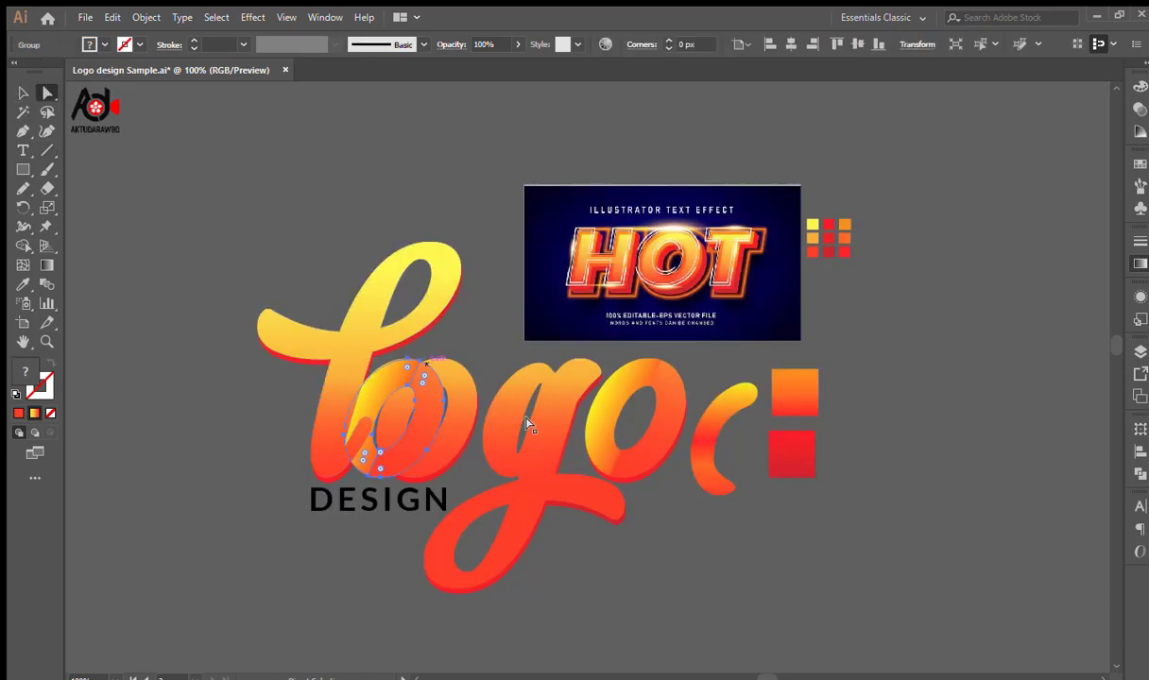
left_click(23, 92)
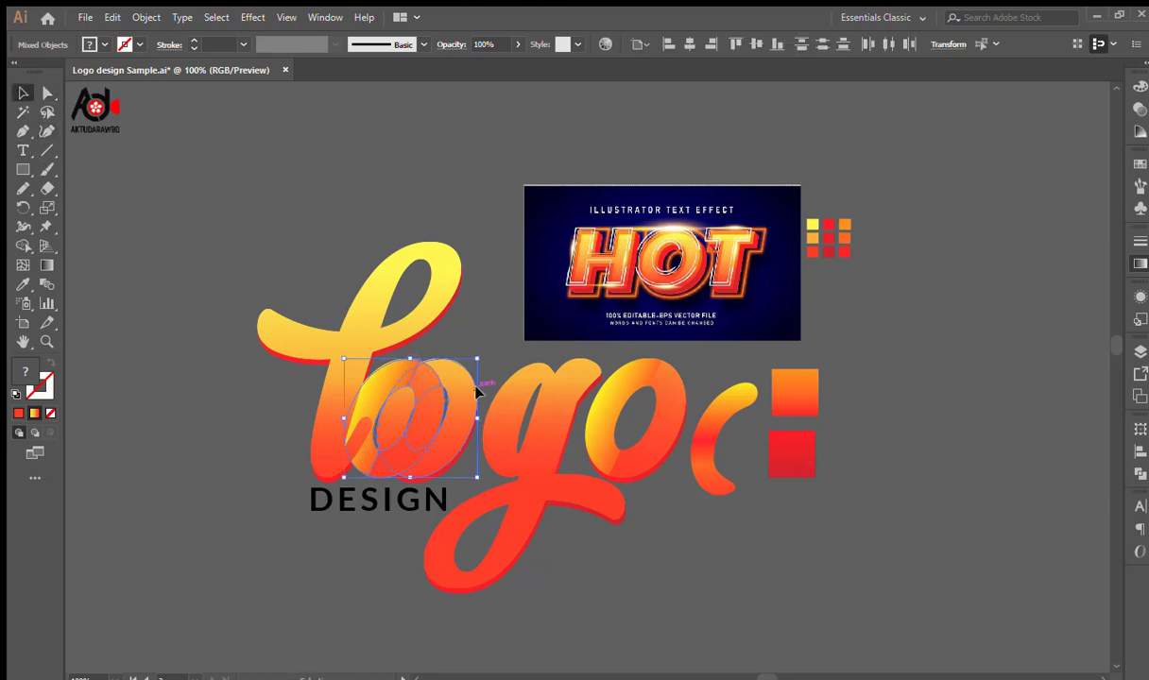
left_click(711, 45)
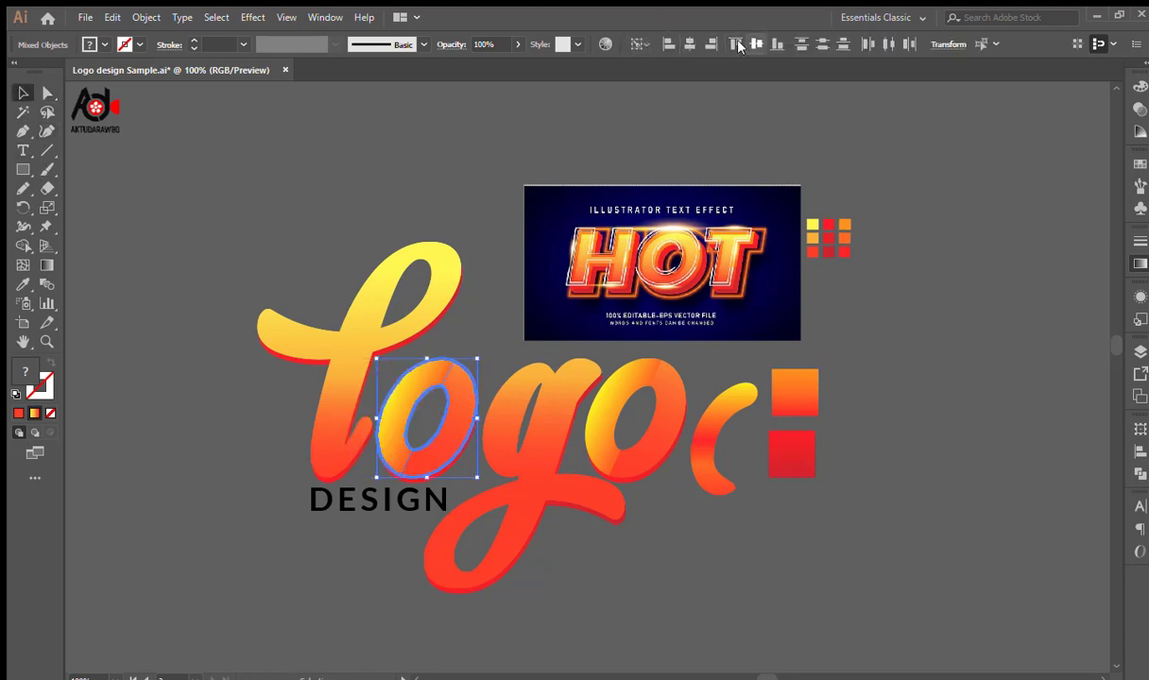
left_click(501, 149)
left_click_drag(495, 324, 453, 282)
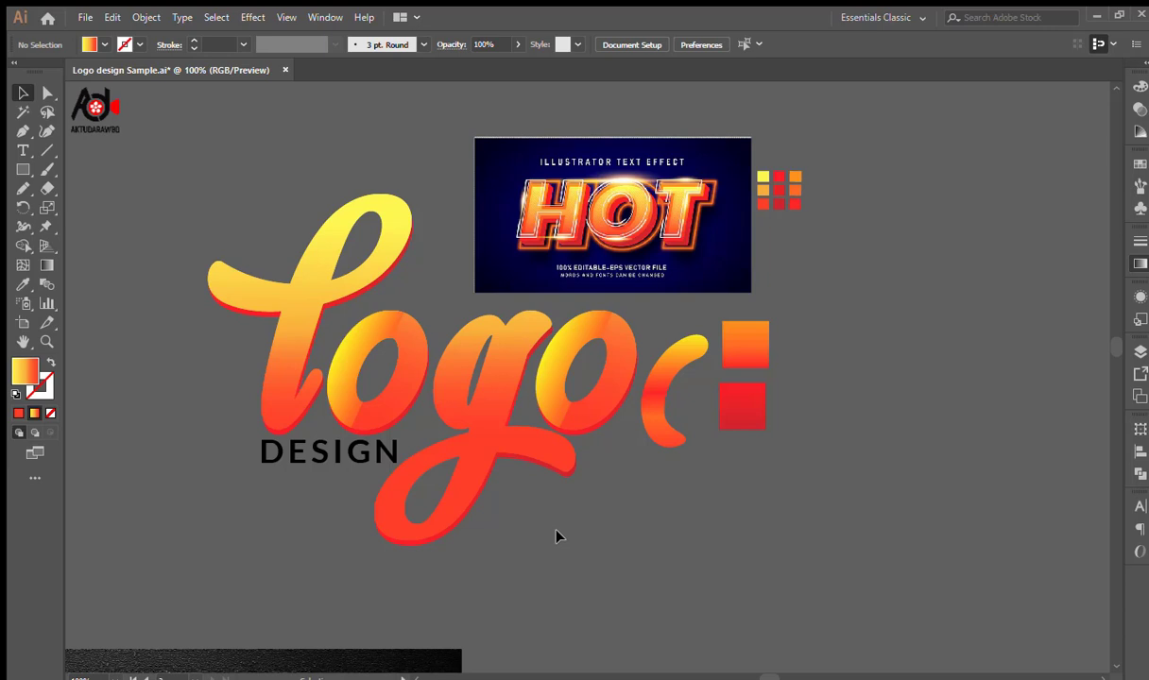
Duplicate the split-gradient first o, place the copy over the upper bowl of the g, and clear the selection.
double_click(600, 385)
double_click(561, 121)
left_click(383, 328)
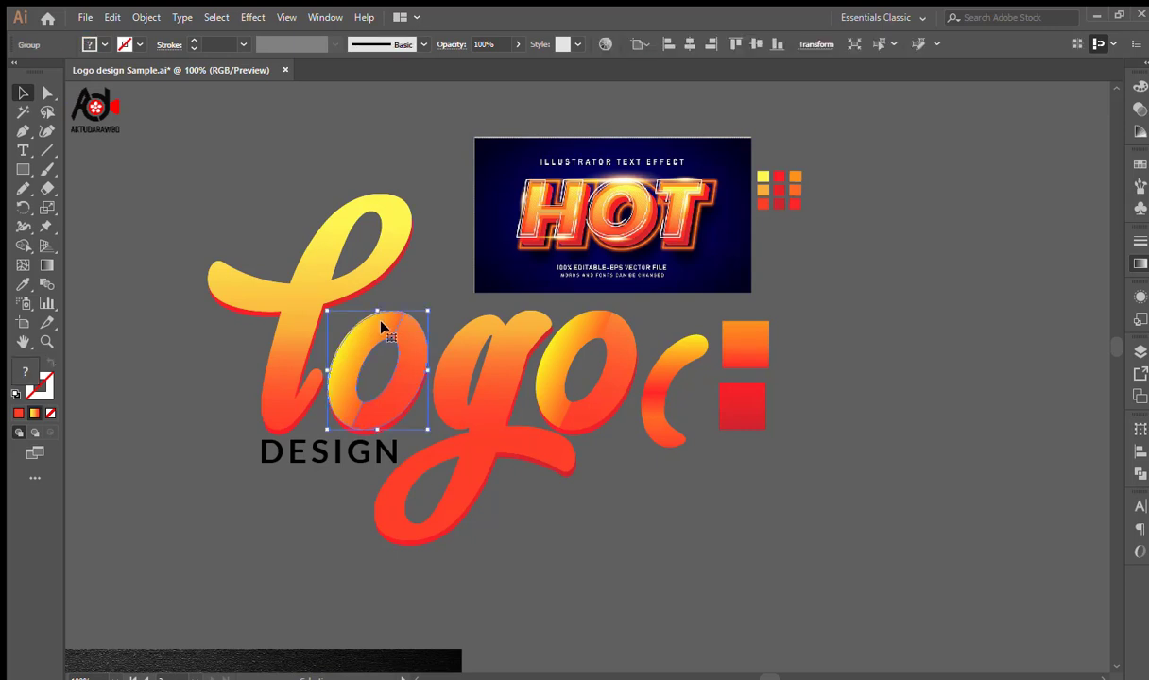
left_click_drag(383, 328, 486, 333)
key("ctrl")
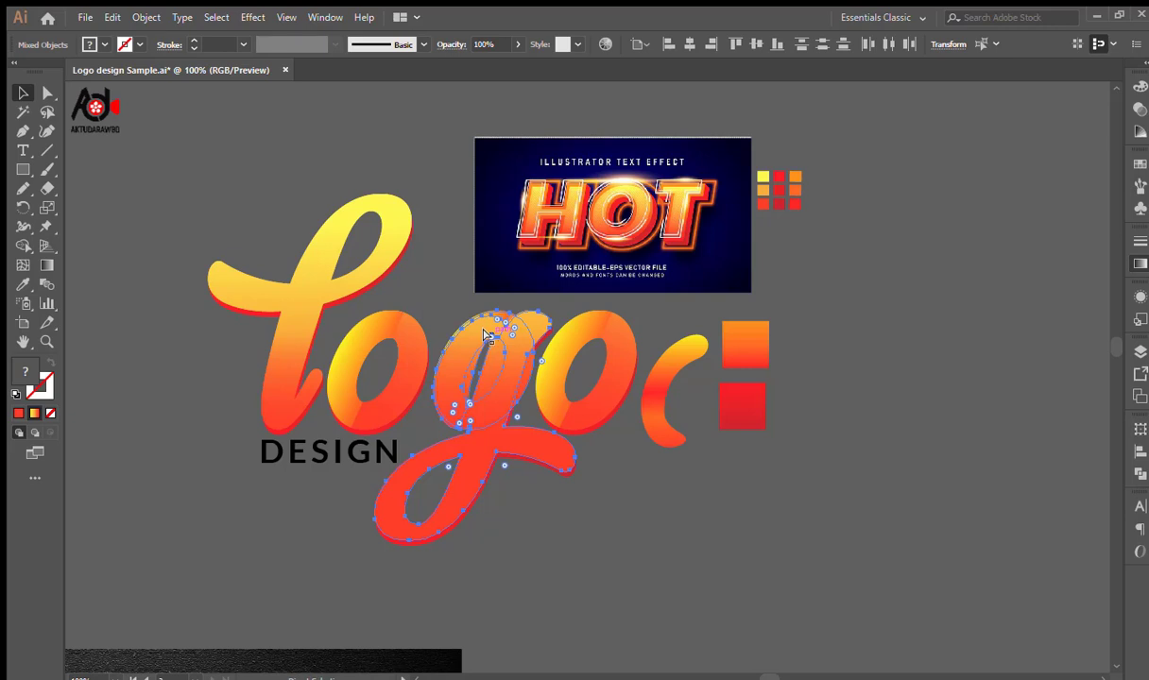
left_click(588, 544)
left_click_drag(421, 396, 511, 402)
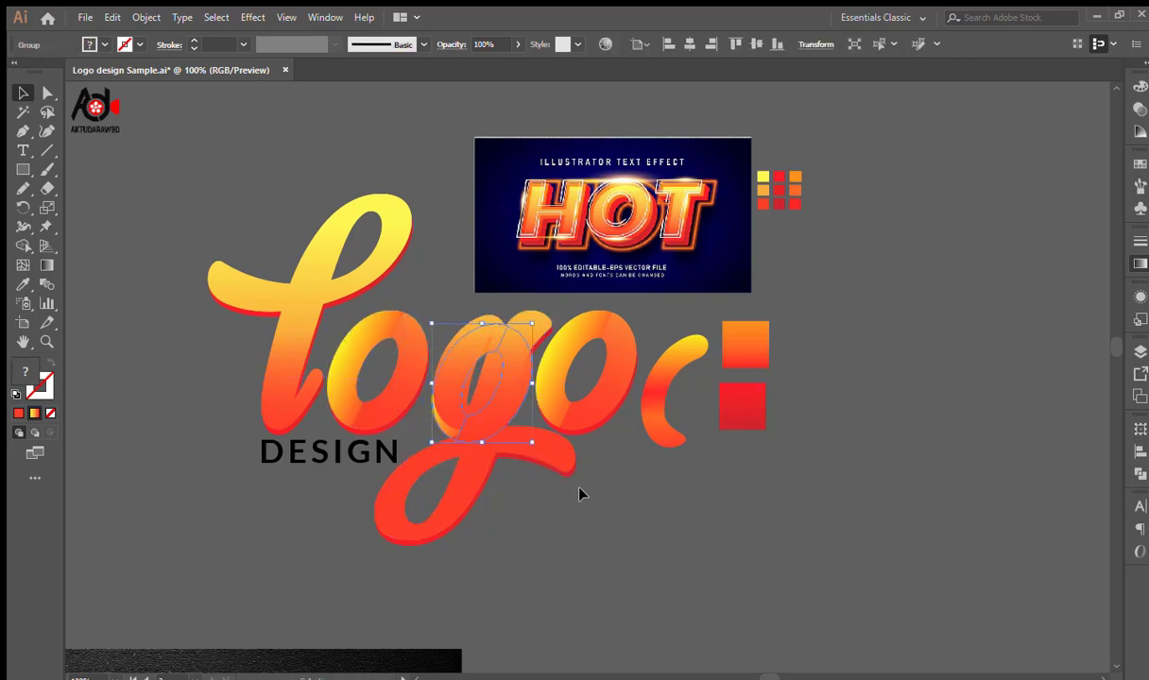
left_click(580, 493)
Select the copied o behind the g, bring it in front of the letter, and clear the selection.
key("ctrl+=")
scroll(608, 454, "down", 3)
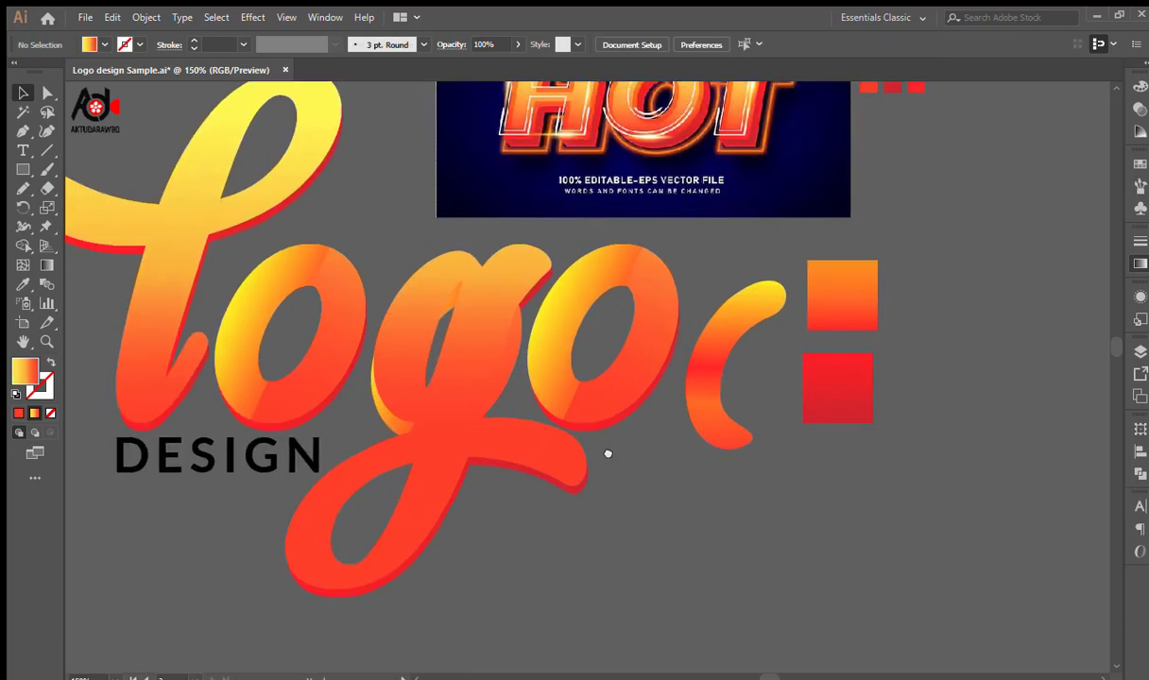
double_click(388, 395)
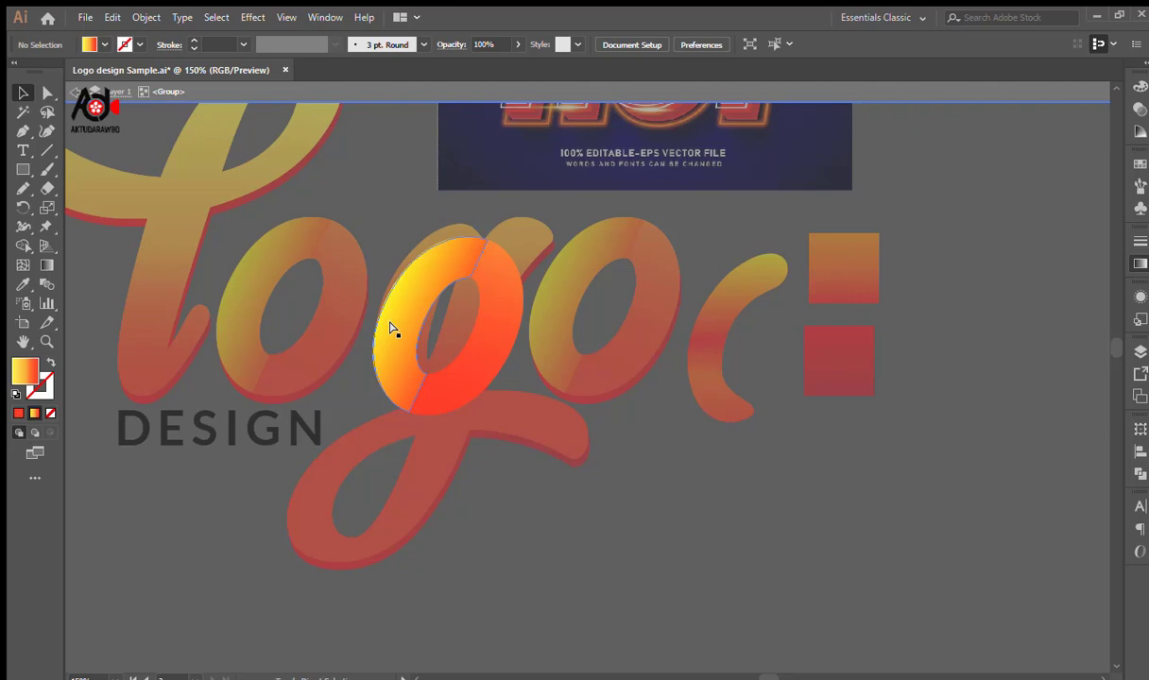
double_click(364, 139)
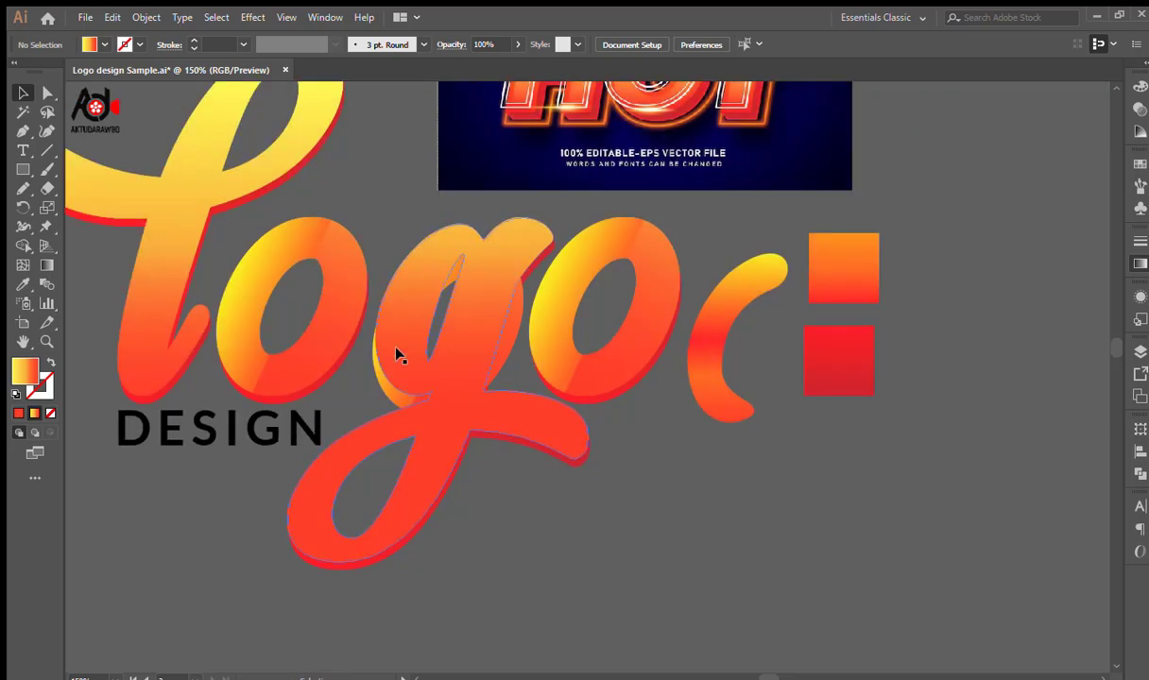
double_click(390, 389)
double_click(390, 201)
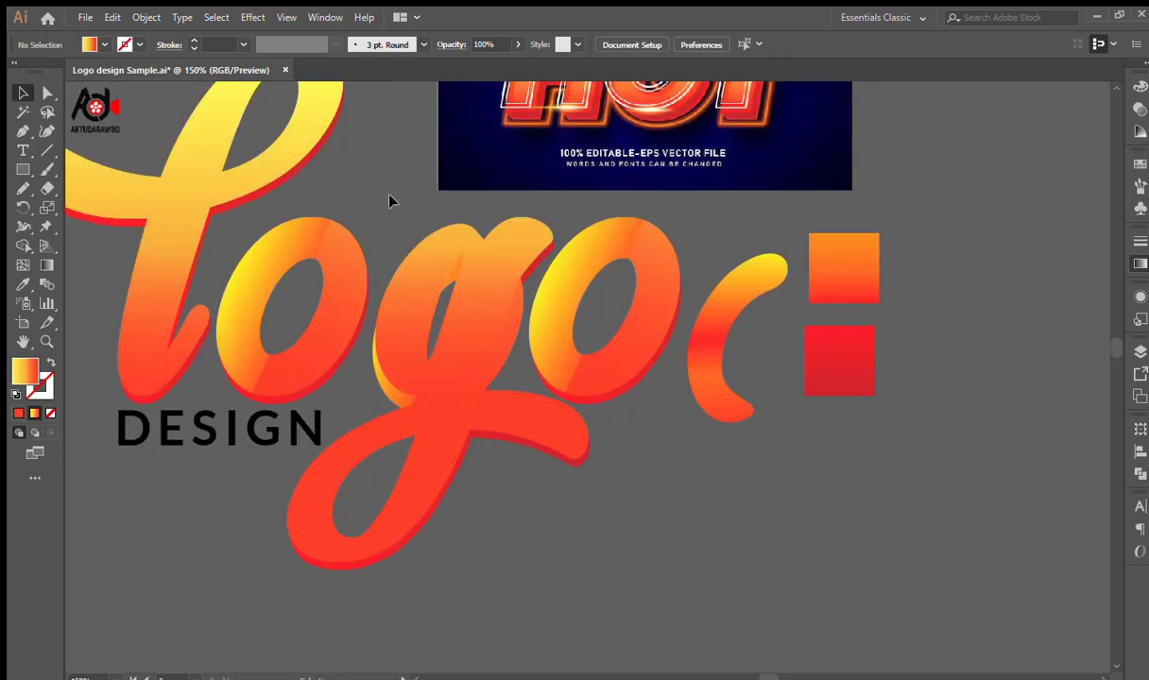
left_click(376, 375)
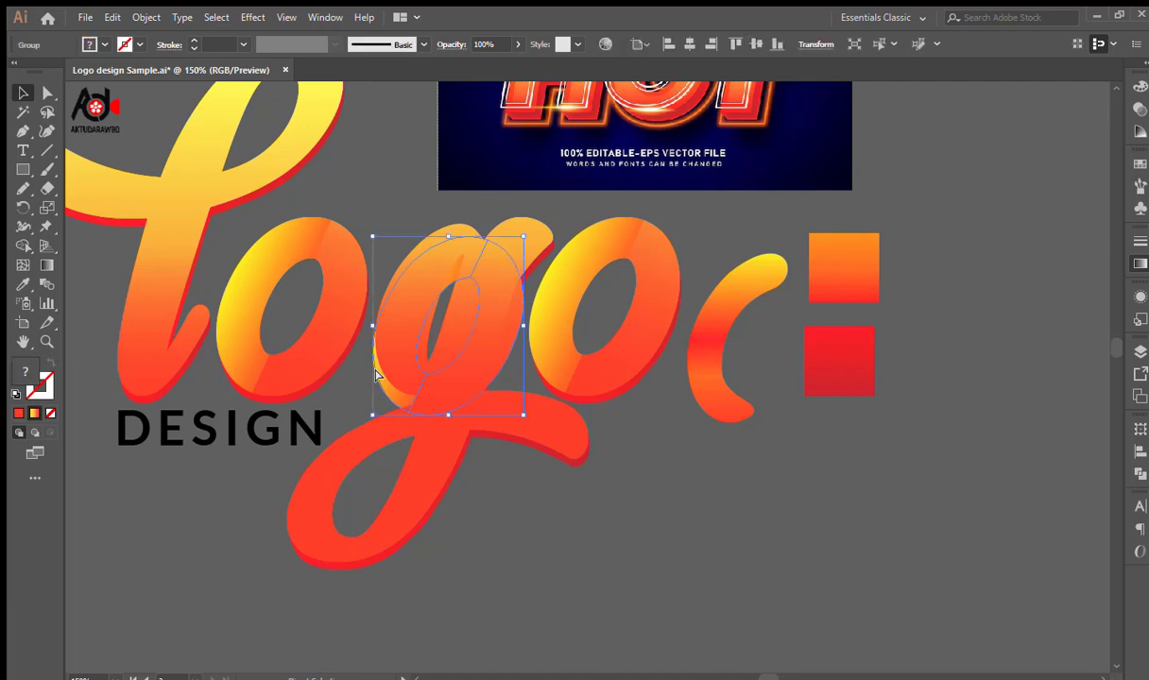
left_click(587, 504)
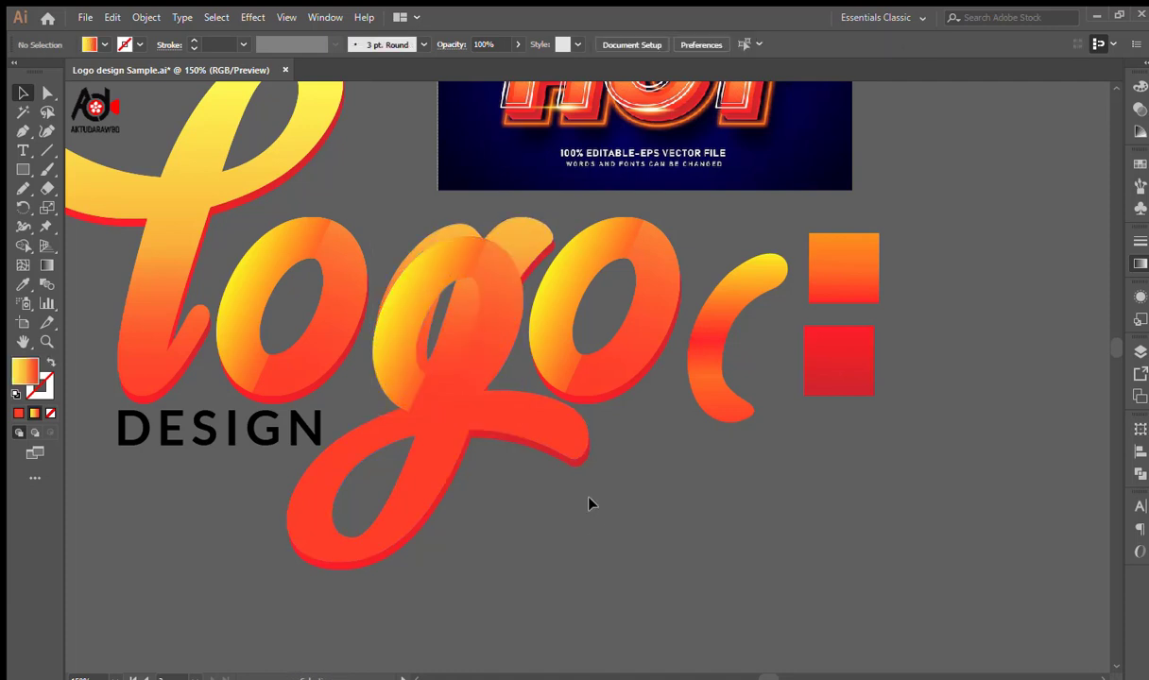
Align the top edge of the copied o over the g with the first o, and clear the selection.
double_click(468, 262)
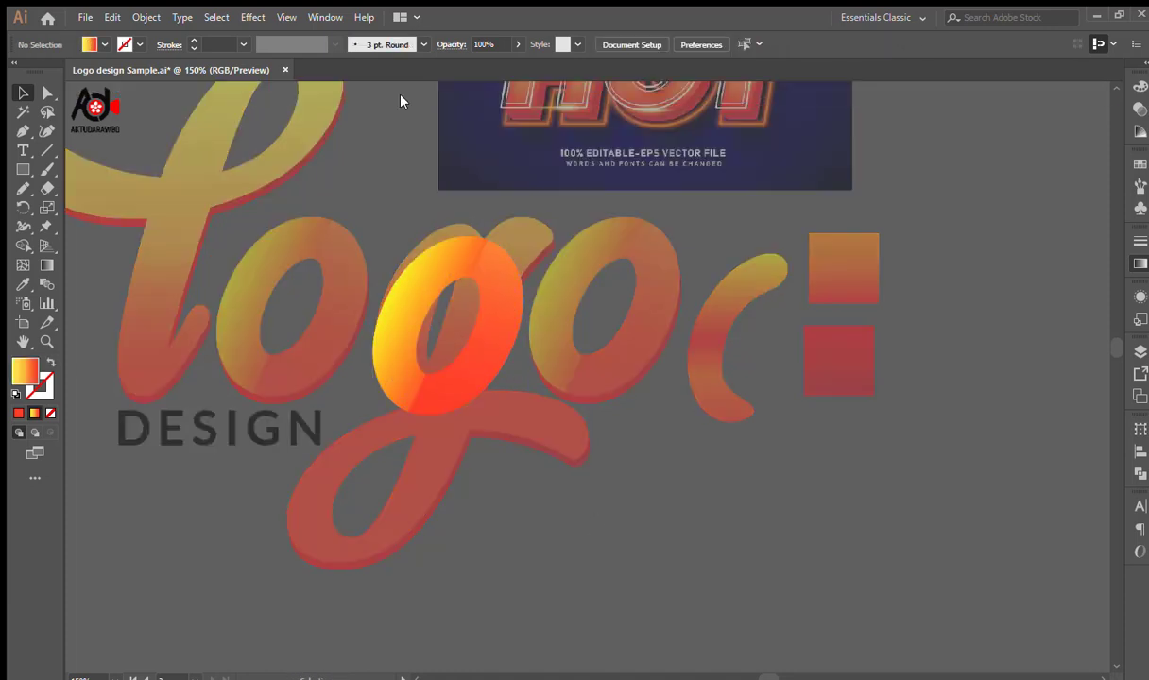
double_click(401, 101)
left_click(426, 255)
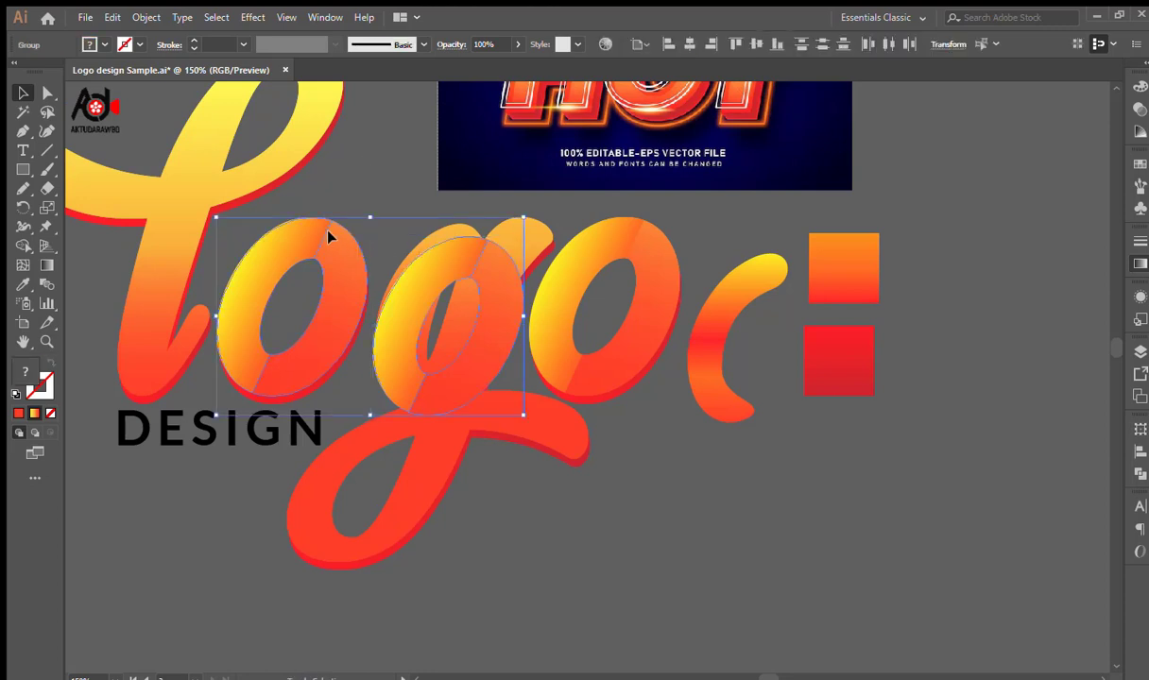
left_click(328, 237)
left_click(734, 40)
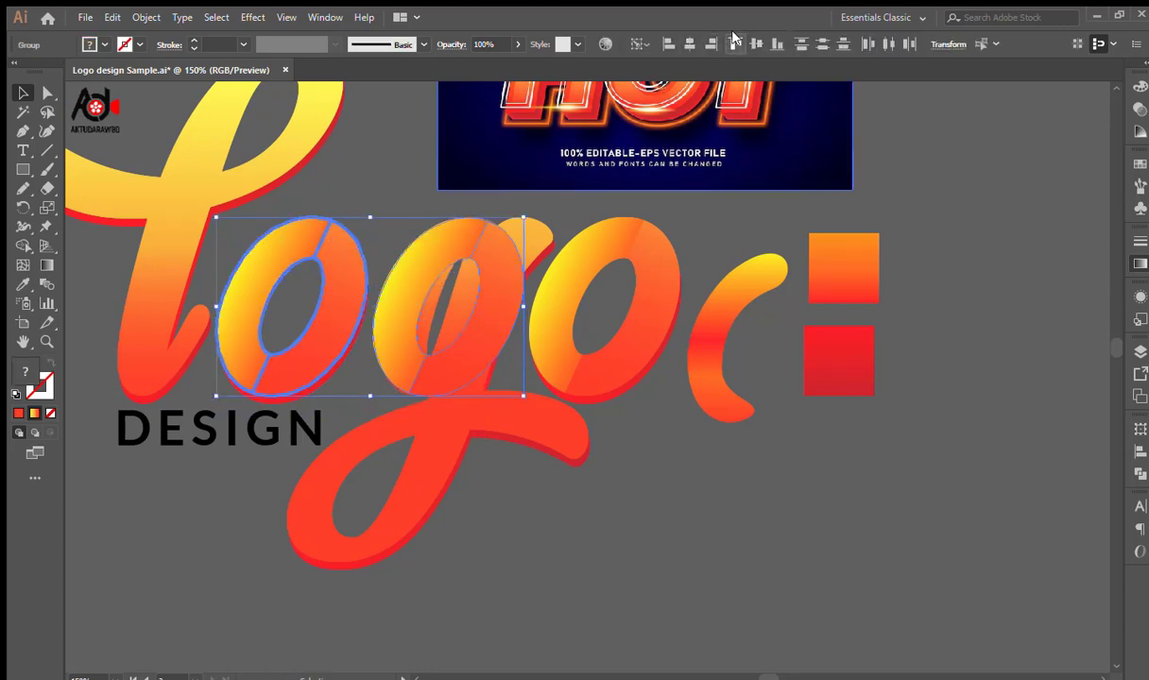
left_click(654, 496)
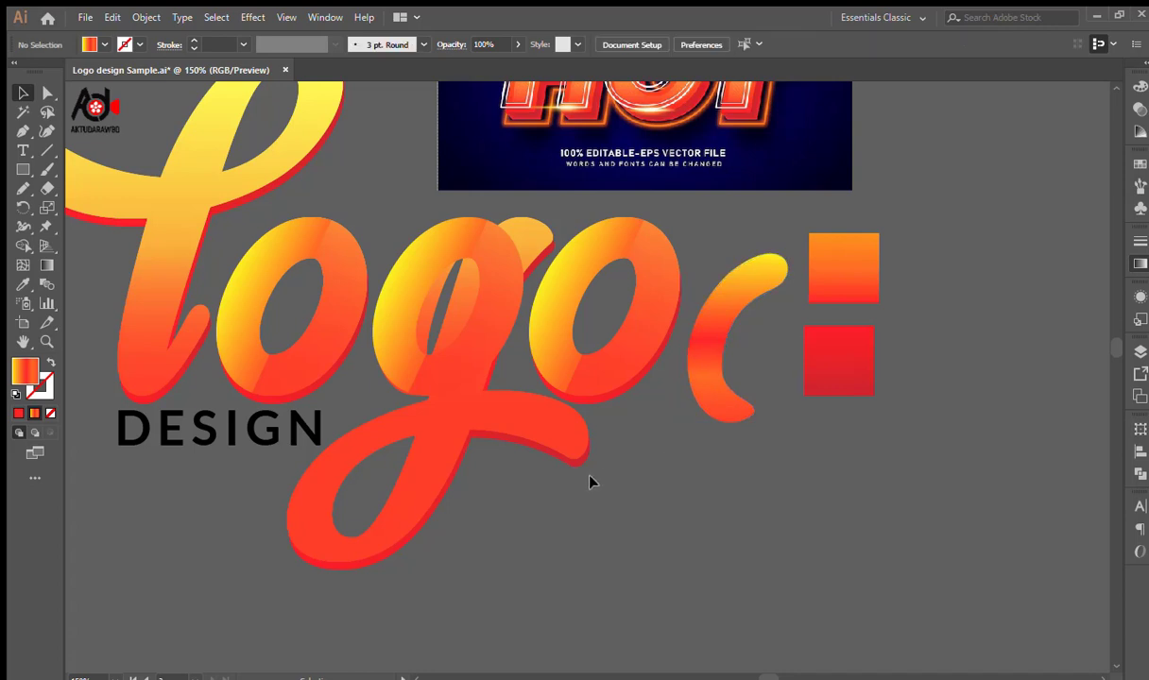
key("ctrl+minus")
key("ctrl+minus")
key("ctrl+minus")
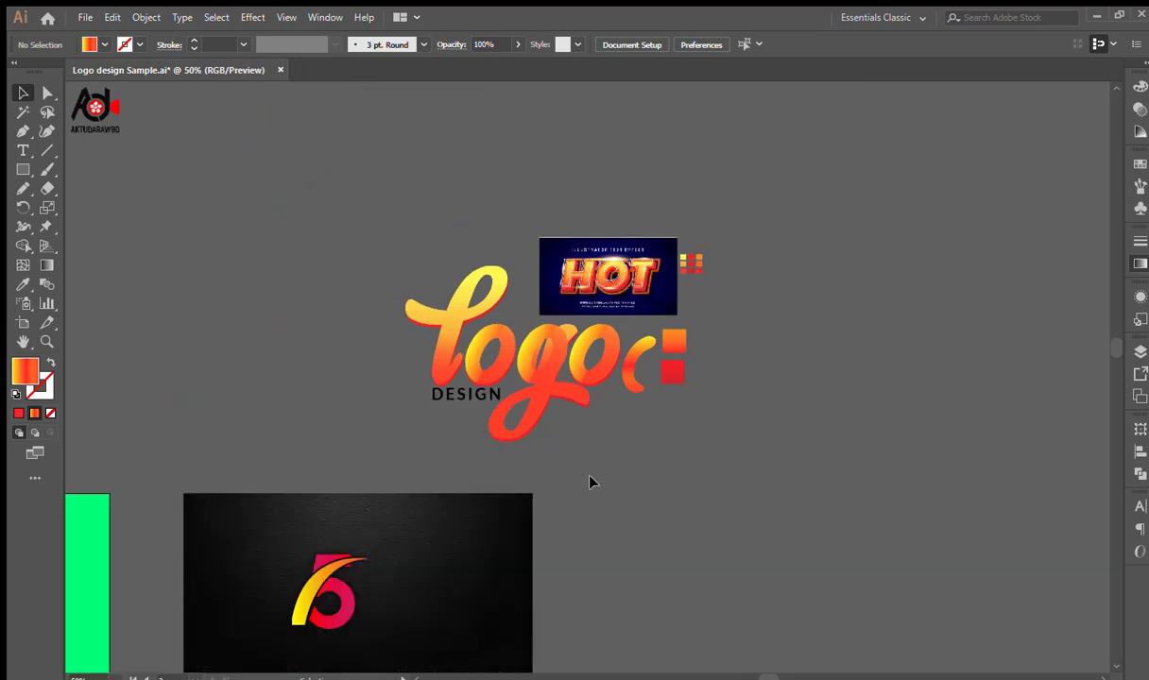
left_click(573, 350, "ctrl")
left_click(580, 382, "ctrl")
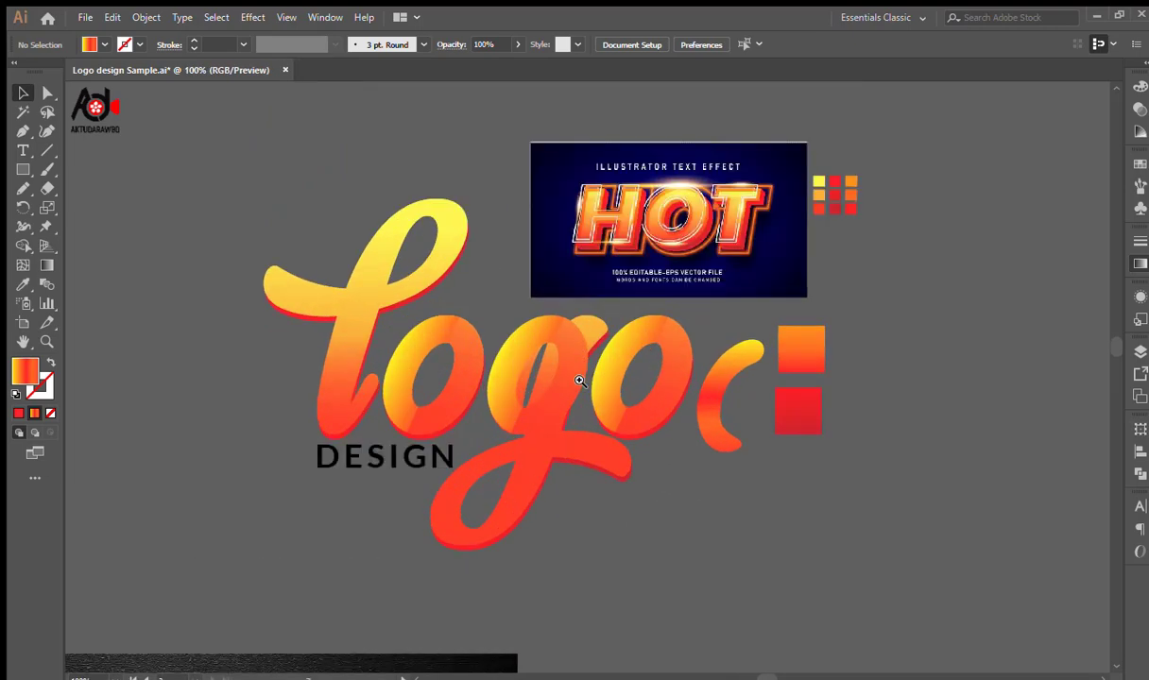
left_click_drag(609, 433, 581, 416)
left_click(553, 407, "ctrl")
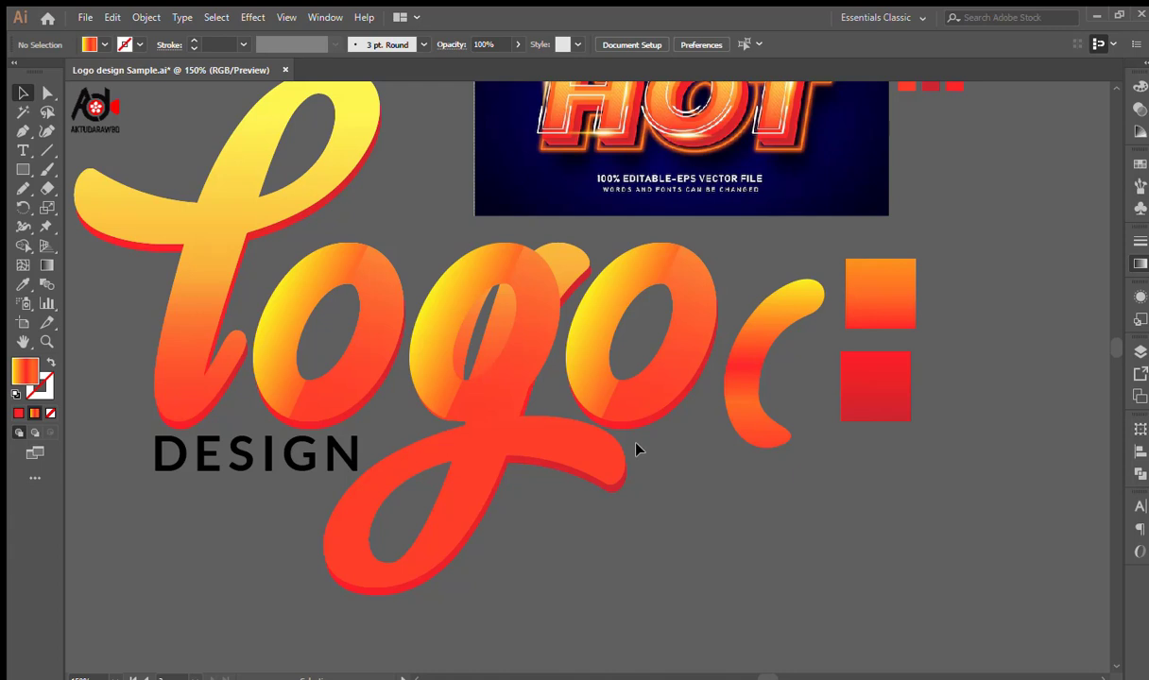
Delete the loose c-shaped gradient piece beside the last o, and move the trial o copy off the g and delete it.
left_click(781, 404)
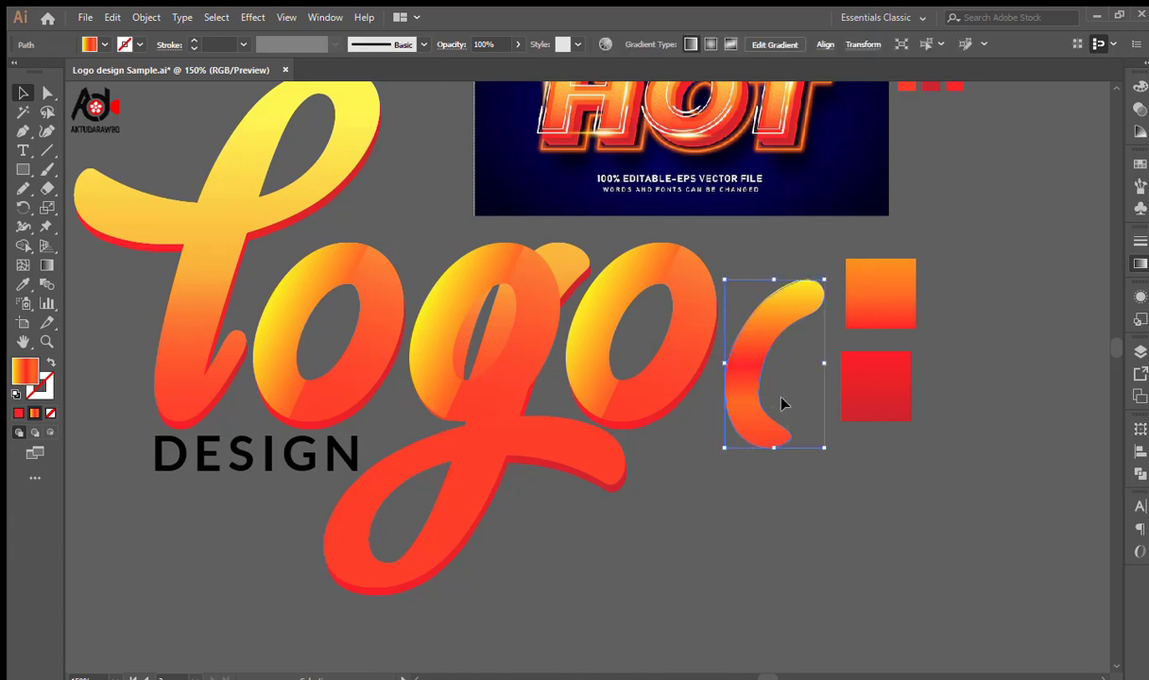
left_click(781, 404)
left_click_drag(781, 404, 720, 483)
key("Delete")
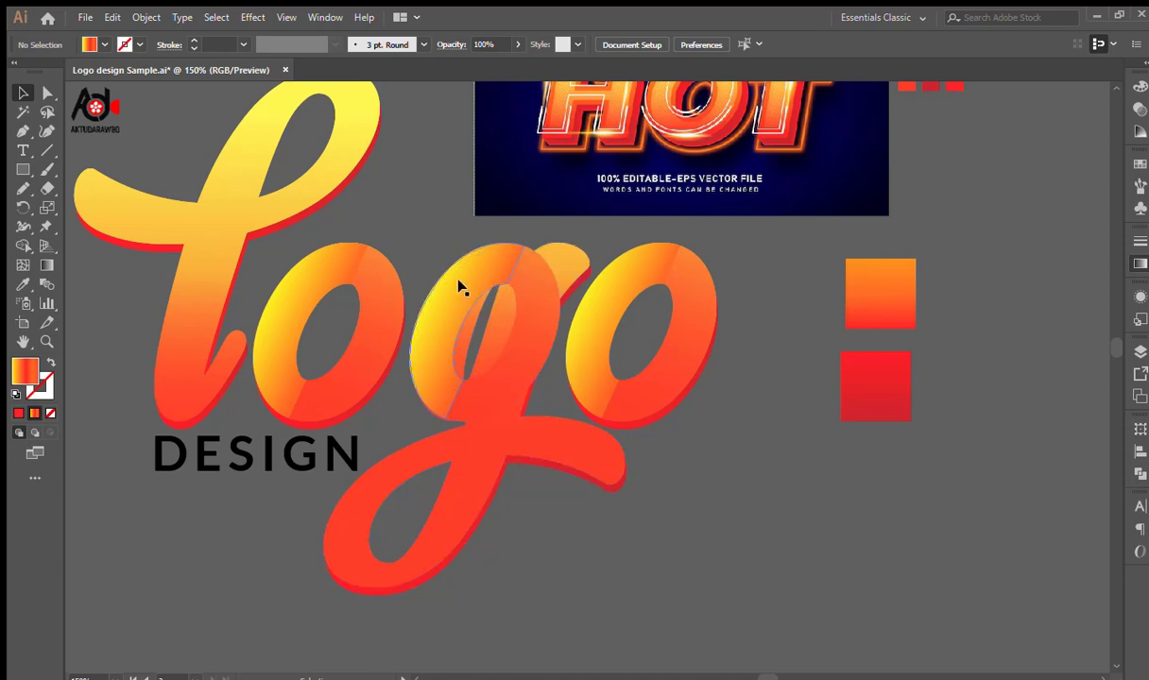
left_click_drag(659, 302, 717, 370)
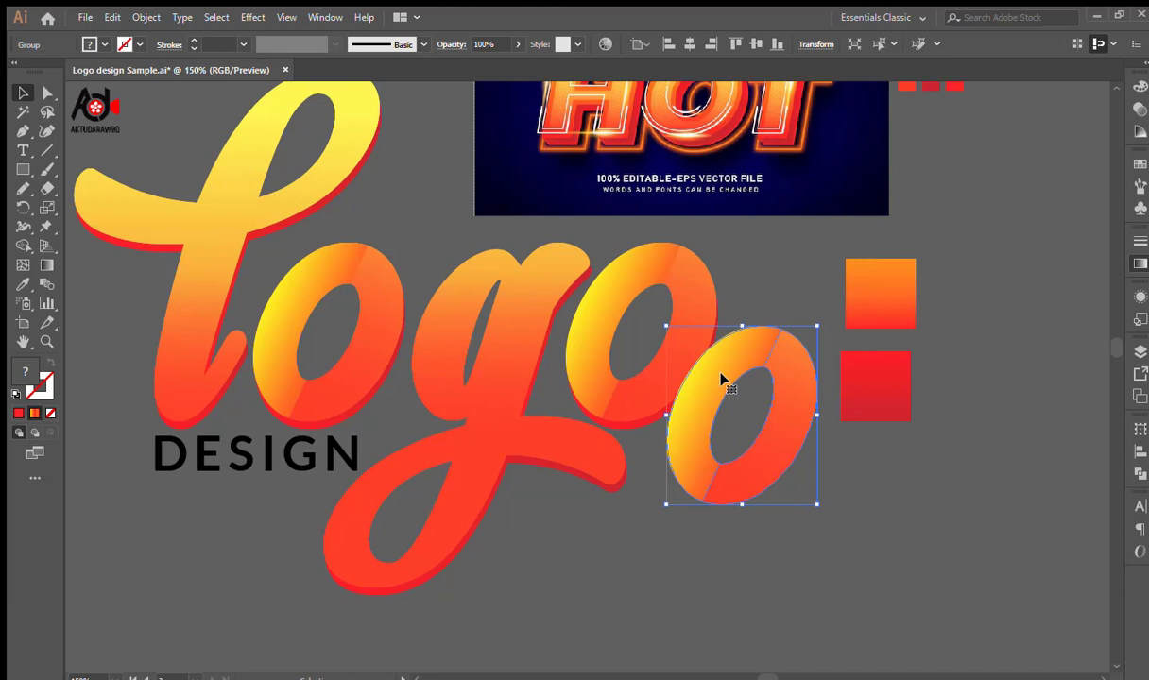
key("Delete")
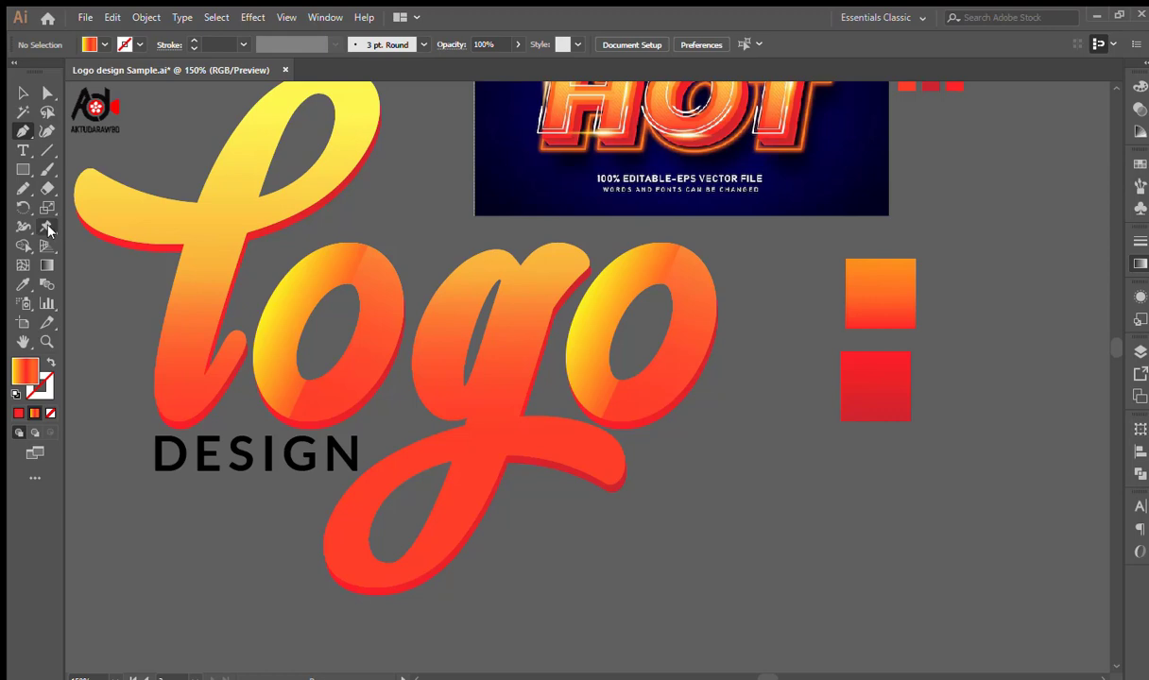
Switch to outline view and close in on the crossing of the g's stem and tail.
key("ctrl+y")
key("ctrl+equal")
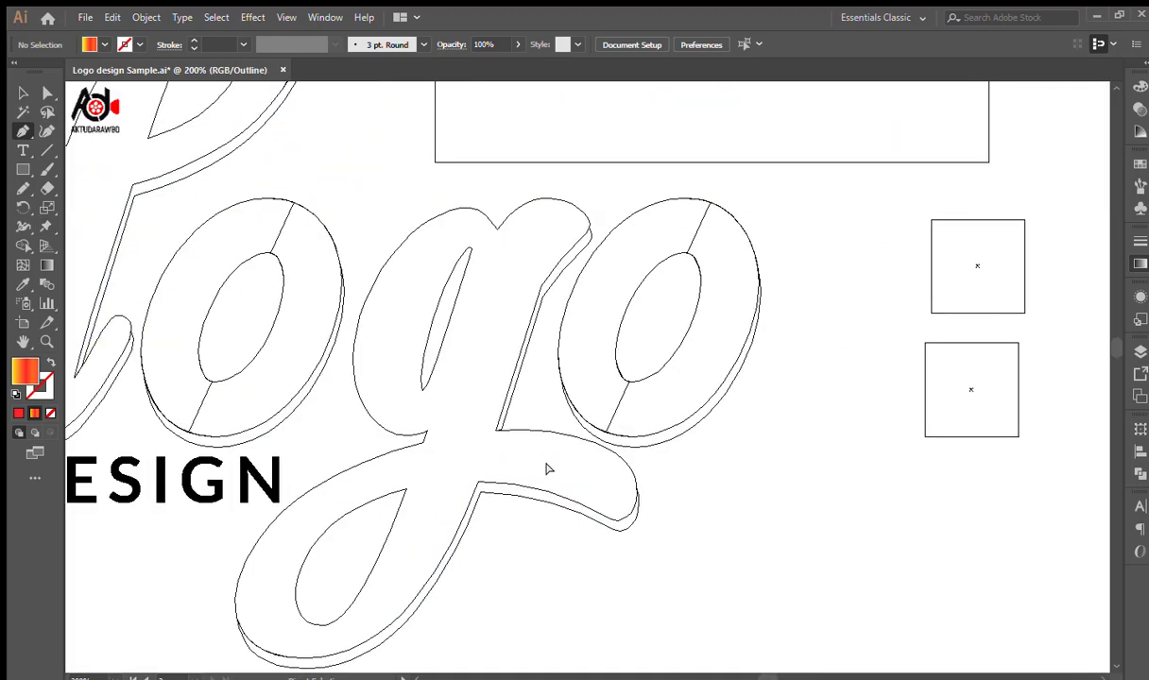
left_click_drag(457, 466, 414, 448)
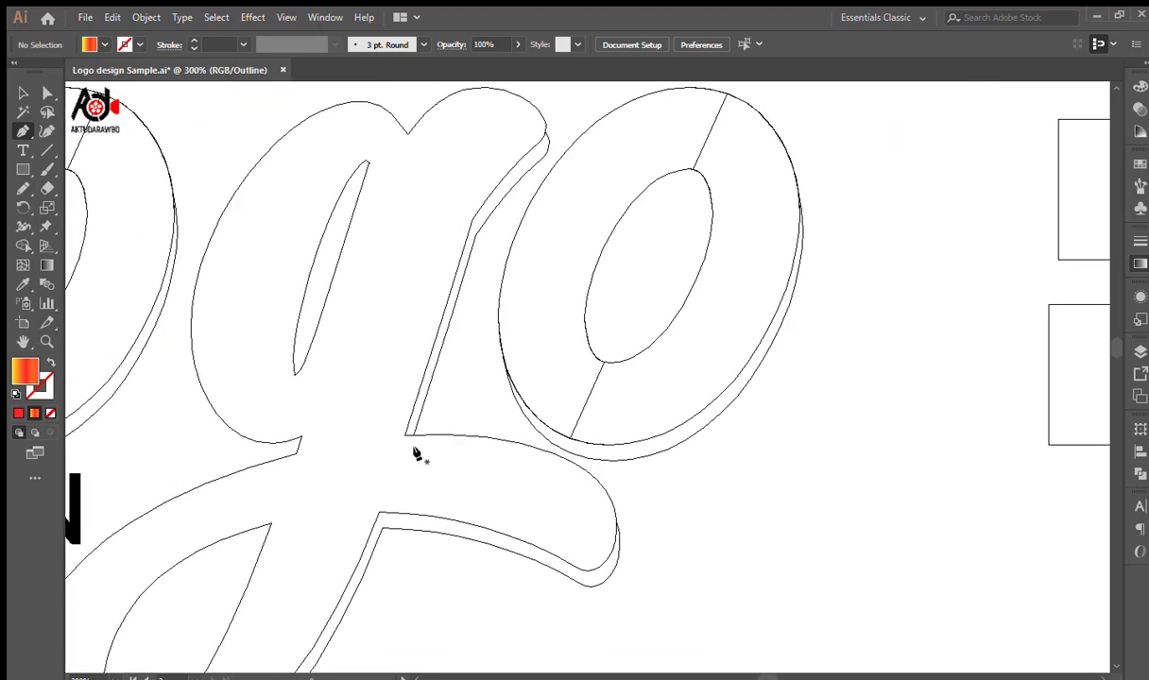
left_click(300, 438)
key("ctrl+z")
left_click_drag(466, 284, 502, 218)
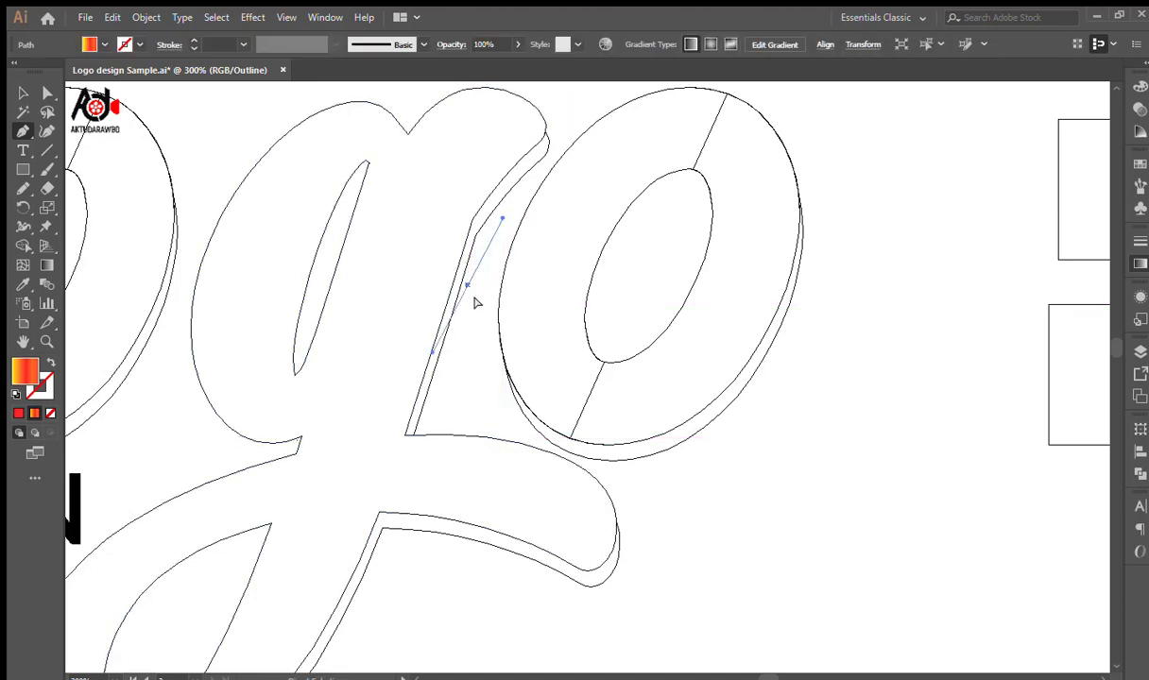
left_click(467, 285)
key("ctrl+z")
key("ctrl+z")
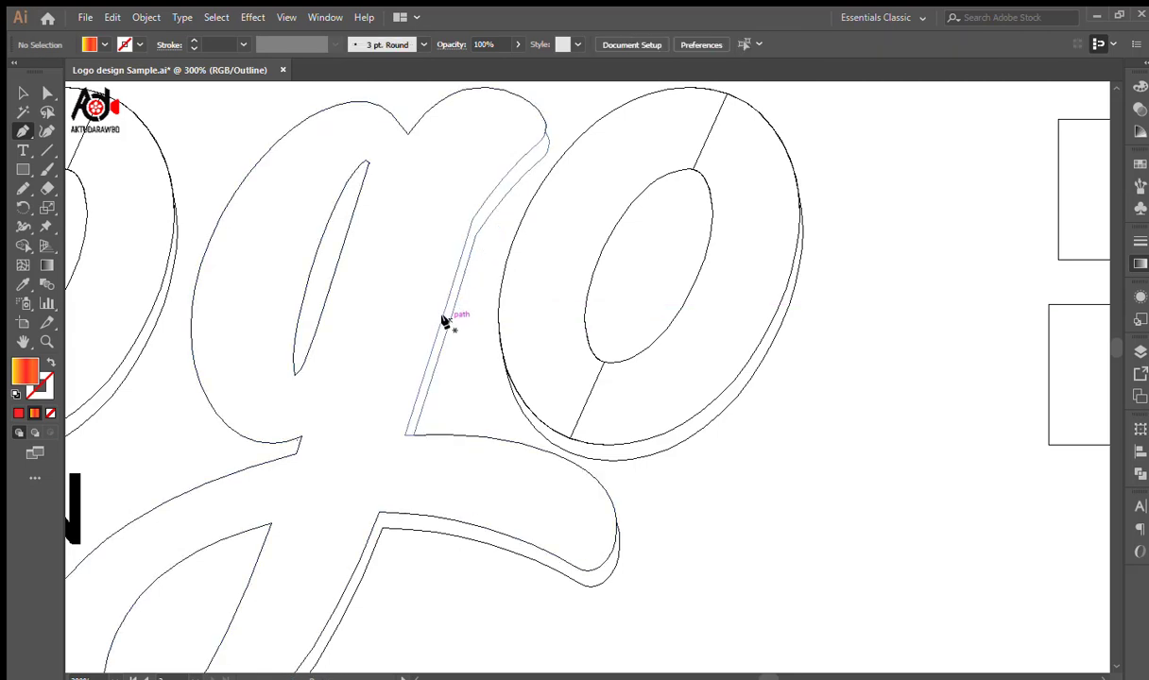
Draw a curved dividing path from the right edge of the g's stem down to the lower edge of its bowl.
left_click_drag(446, 321, 149, 302)
key("ctrl+z")
key("ctrl+z")
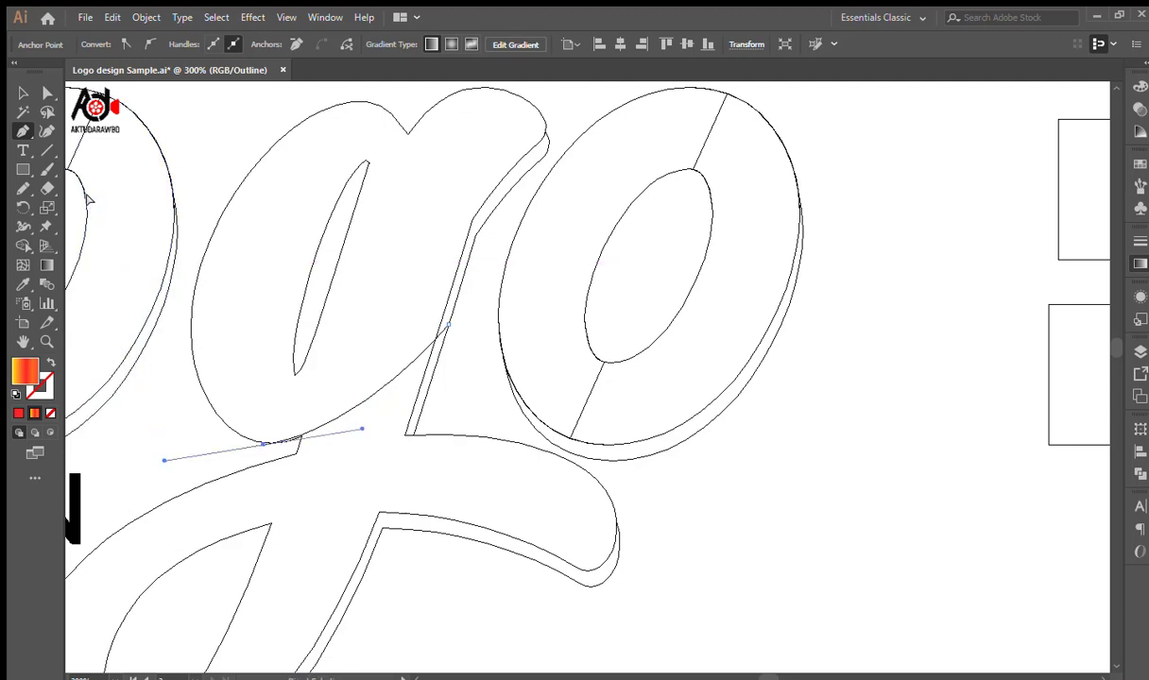
left_click(46, 92)
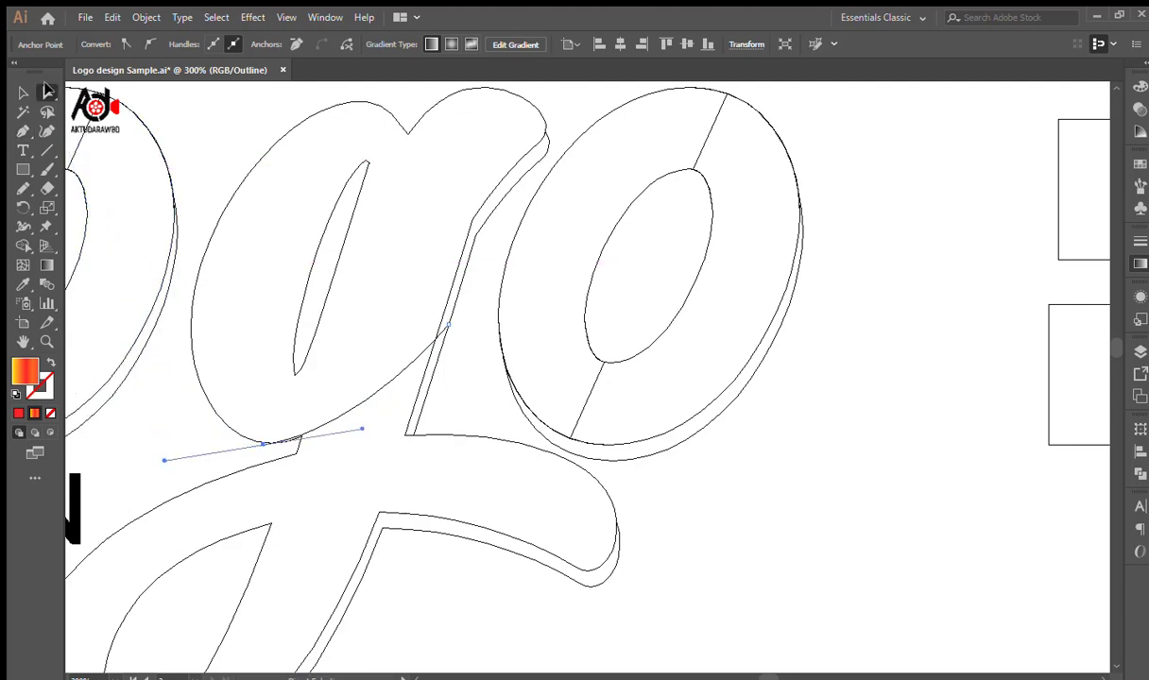
left_click(658, 472)
Tilt the curve handle at the dividing path's lower end and move that anchor slightly below the g's bowl.
double_click(307, 440, "ctrl")
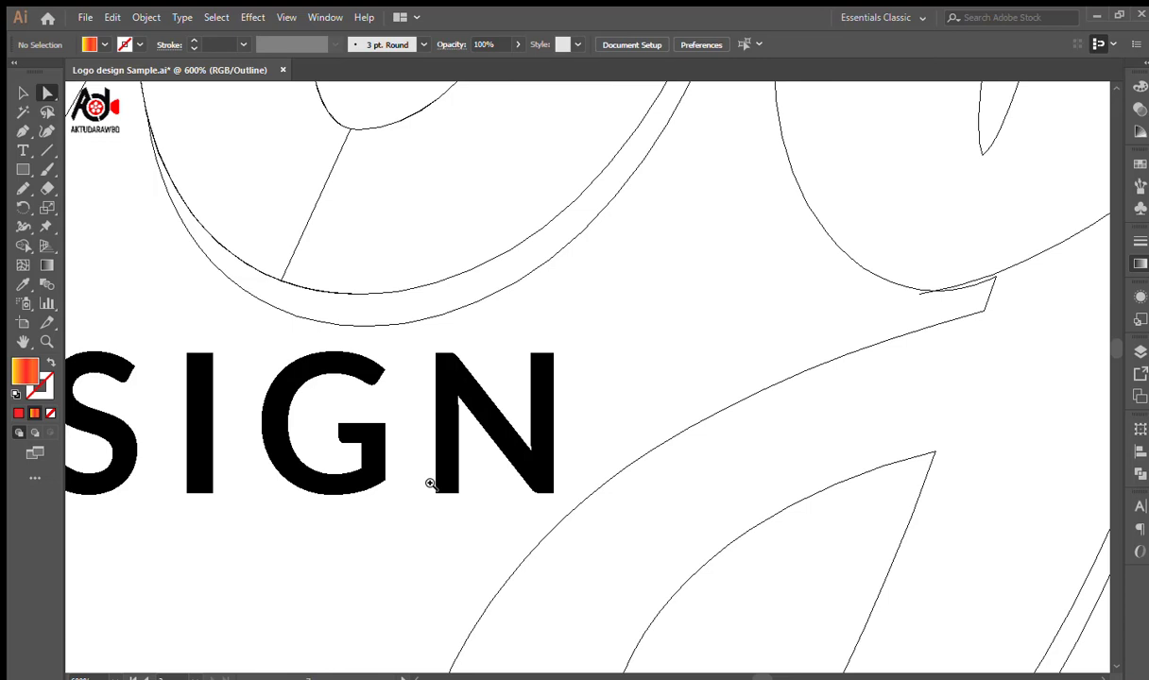
left_click_drag(664, 320, 47, 503)
left_click_drag(614, 455, 516, 435)
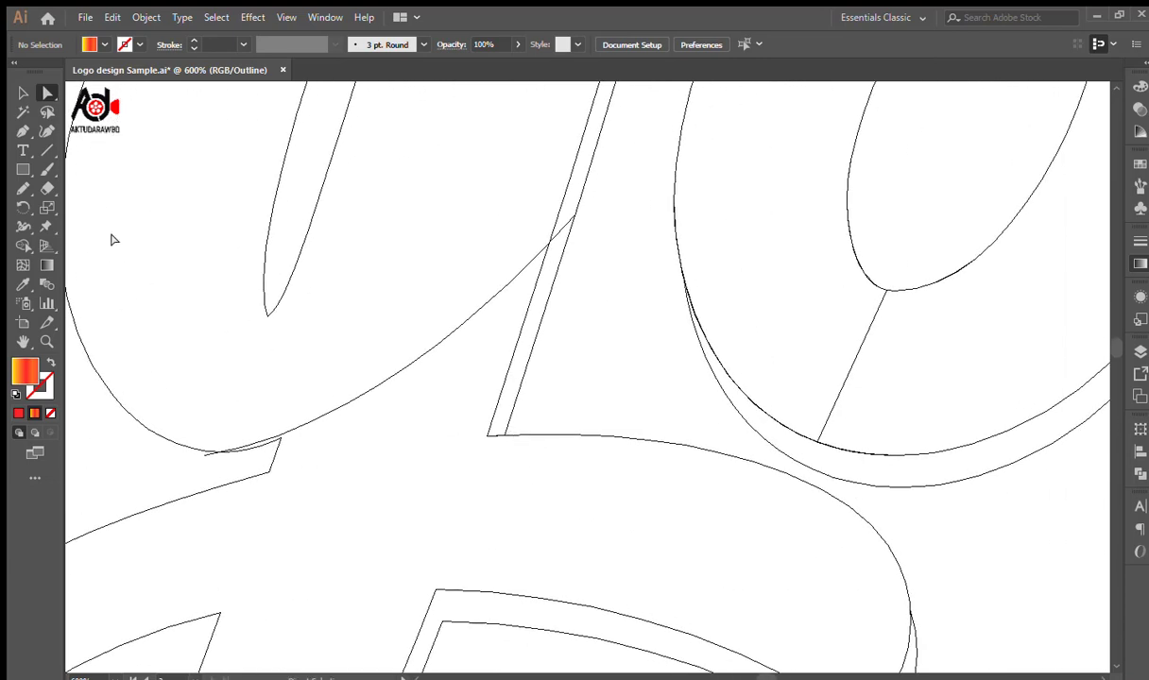
left_click(201, 454)
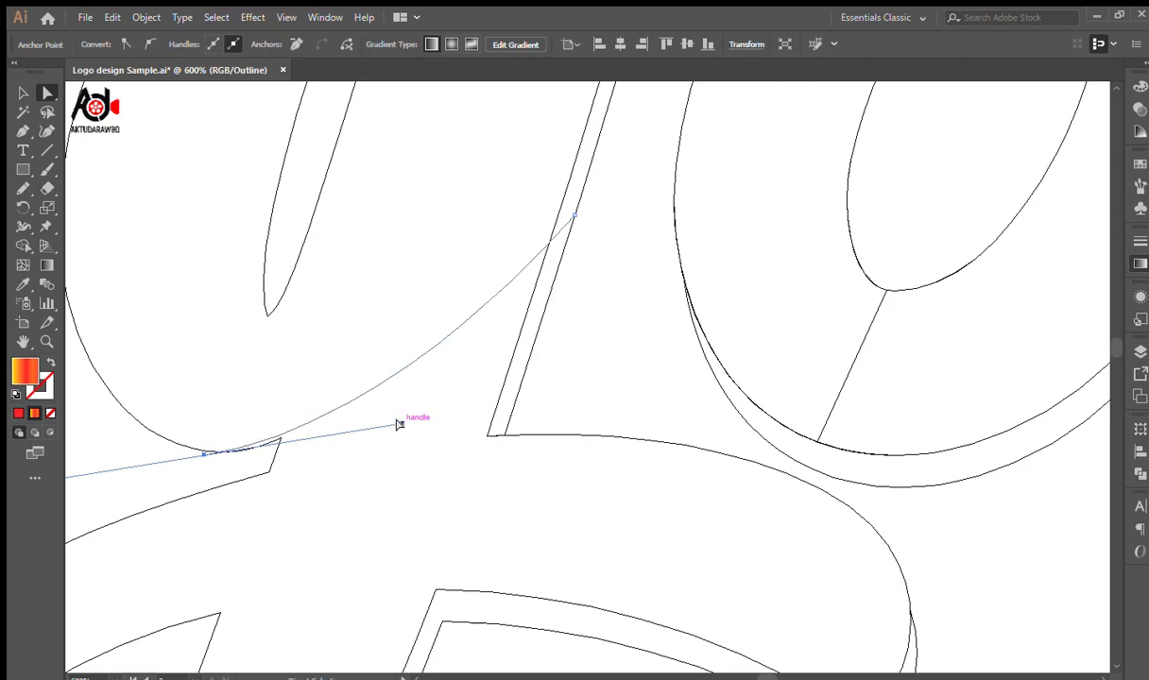
left_click_drag(401, 426, 400, 438)
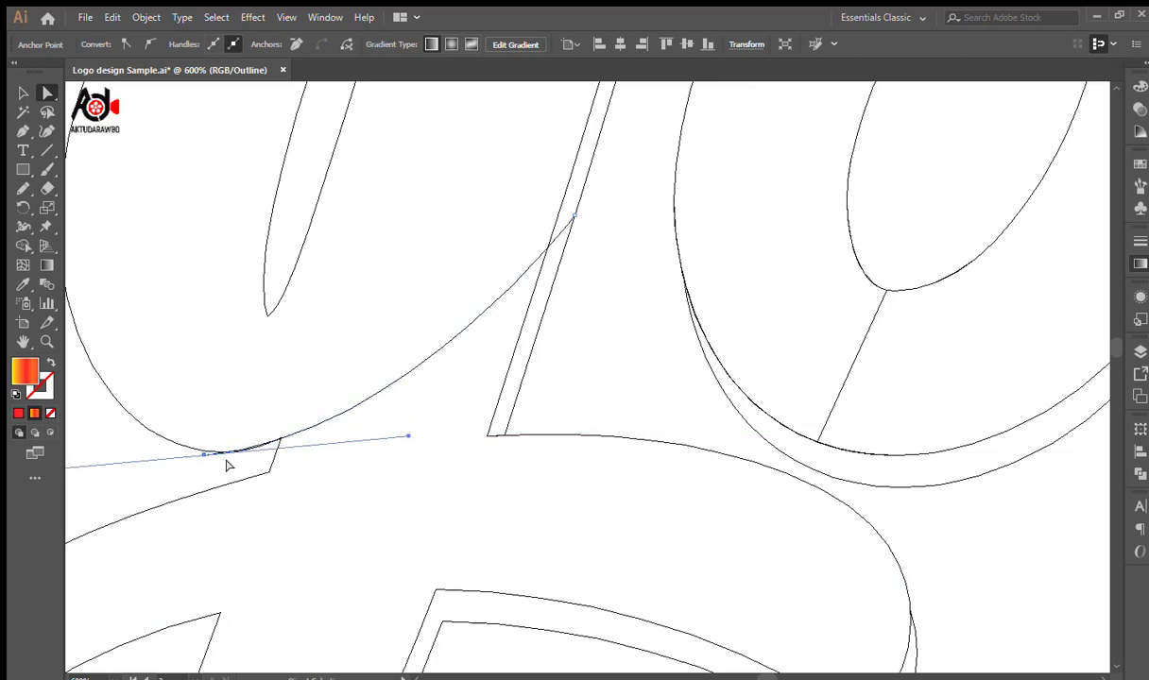
left_click_drag(203, 455, 201, 462)
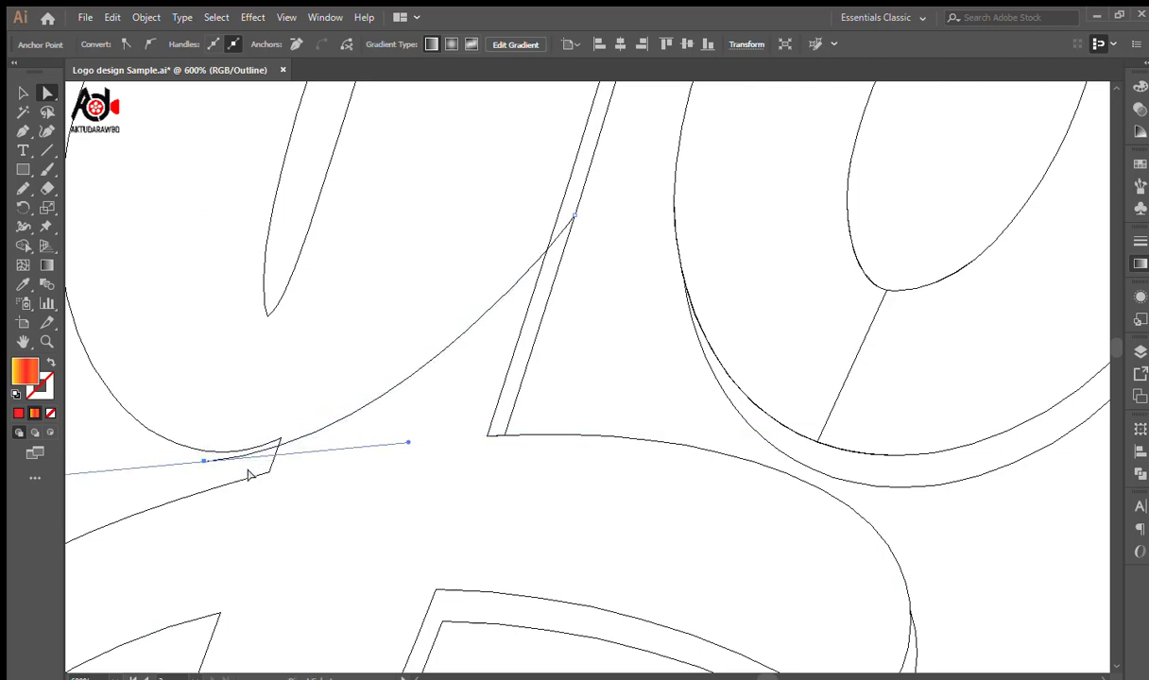
Lengthen the lower handle so the dividing path continues the bowl's curve, move its upper anchor inward at the g's stem, and deselect.
left_click_drag(408, 442, 452, 410)
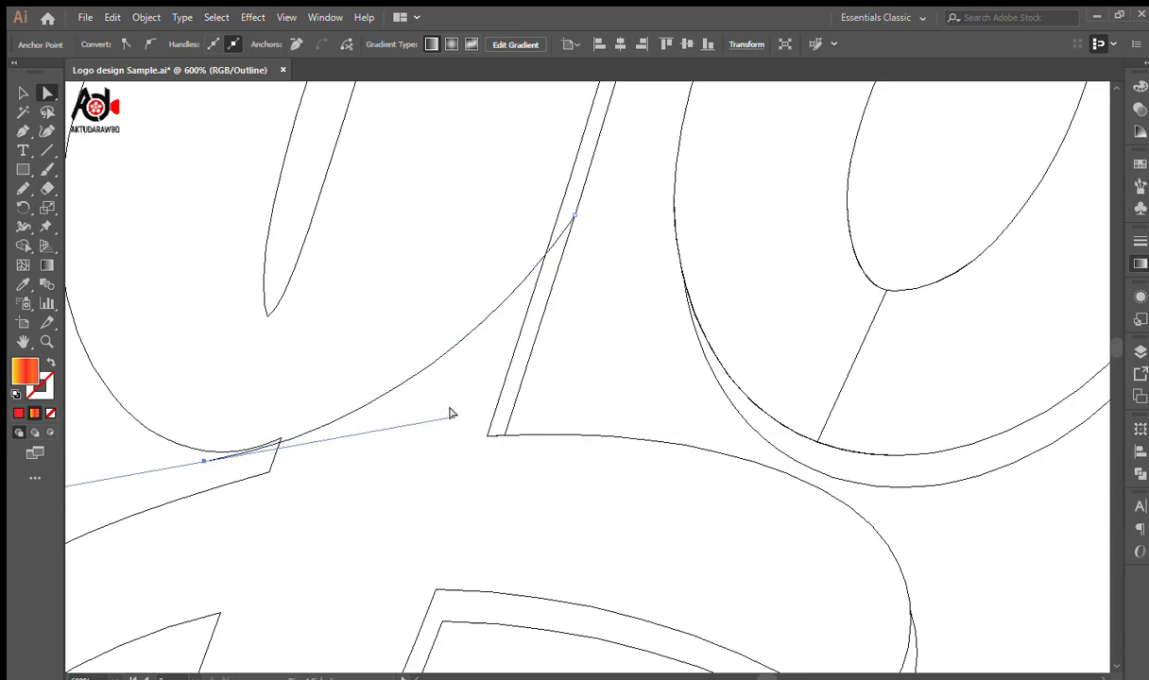
left_click(457, 408)
left_click(206, 460)
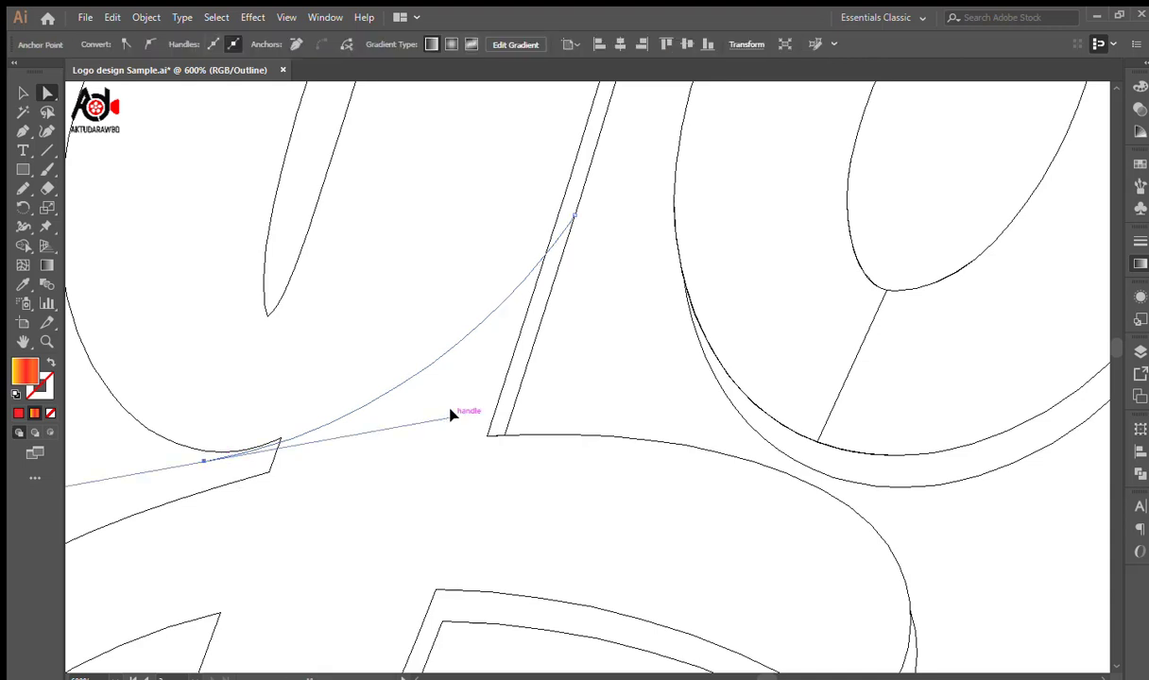
left_click_drag(452, 414, 478, 399)
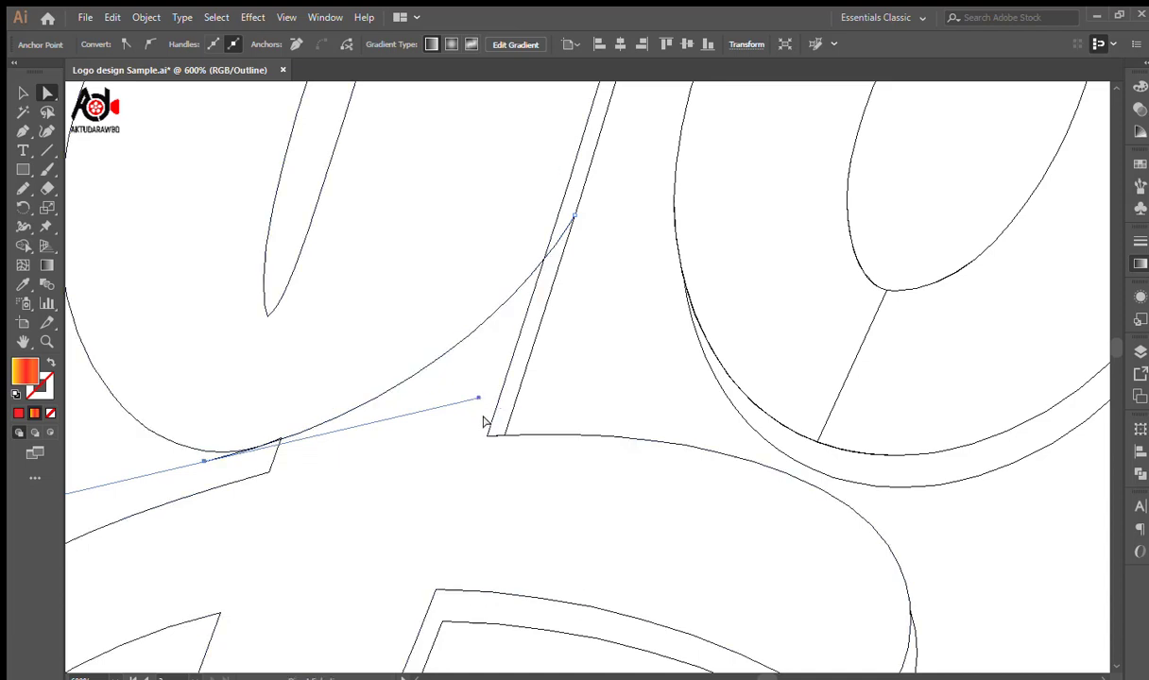
left_click_drag(572, 219, 559, 217)
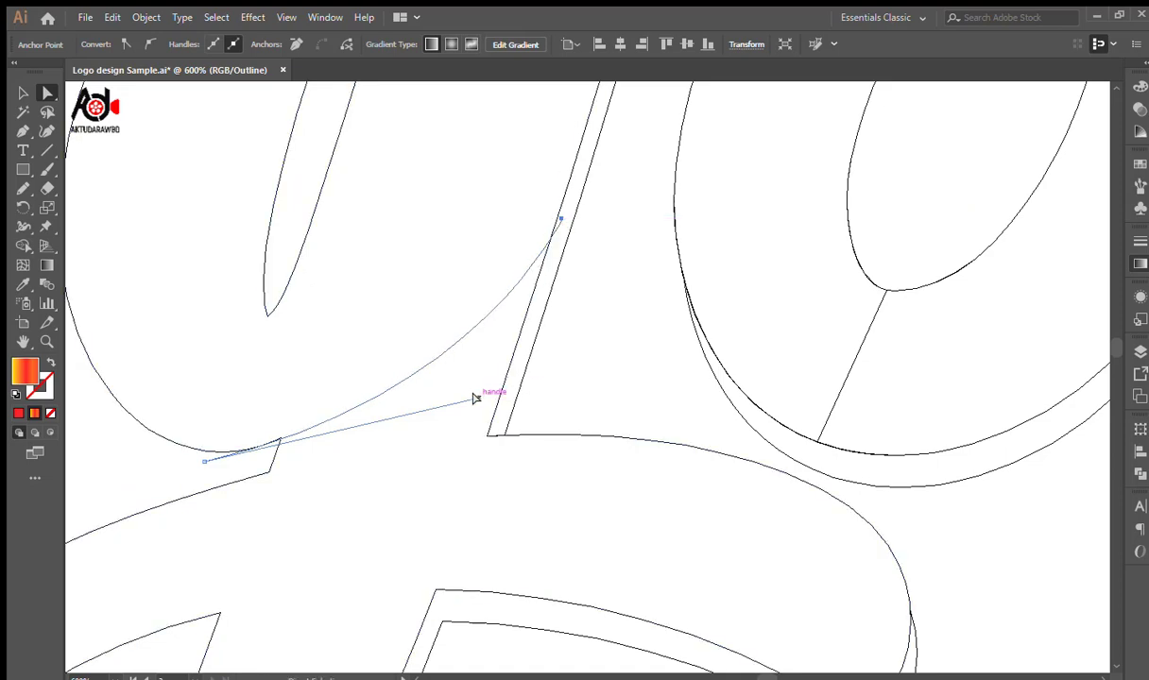
left_click(606, 359)
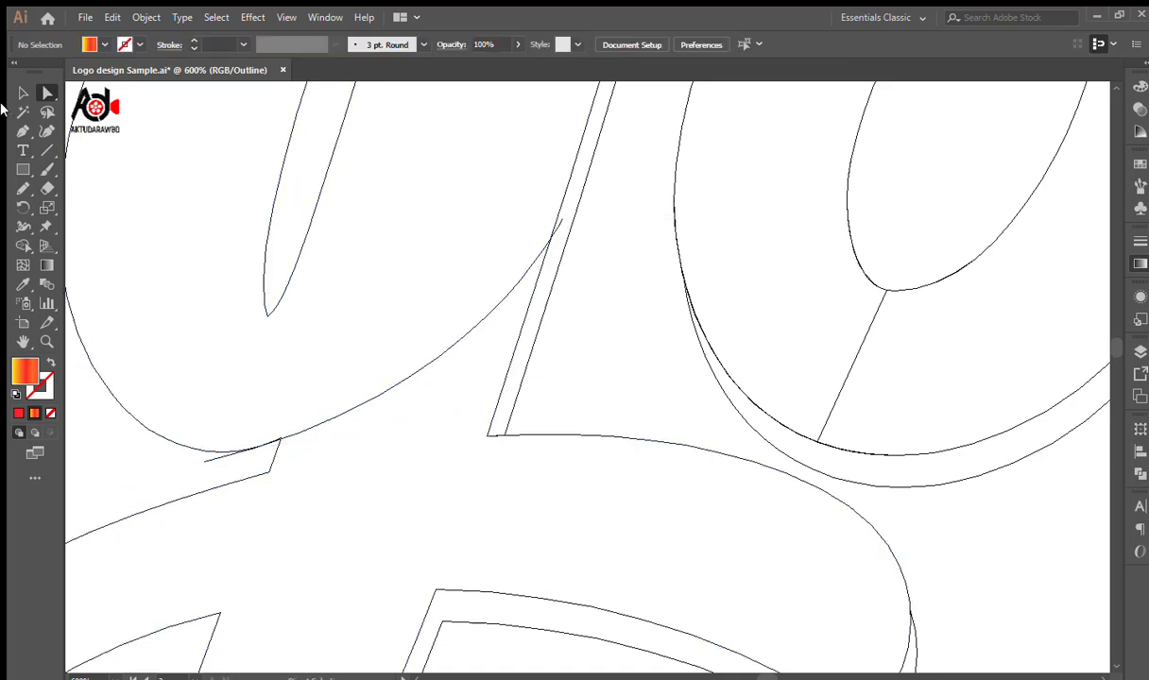
left_click(21, 94)
left_click_drag(202, 458, 276, 429)
key("ctrl+z")
left_click_drag(166, 472, 323, 415)
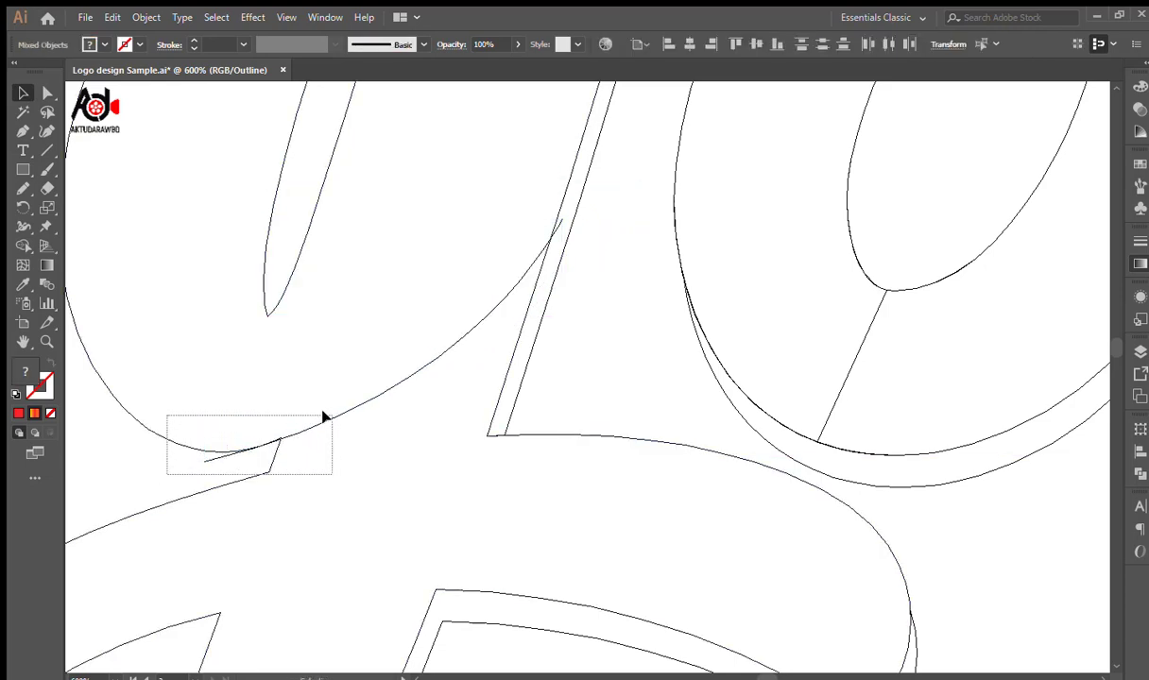
left_click(584, 317)
left_click(47, 92)
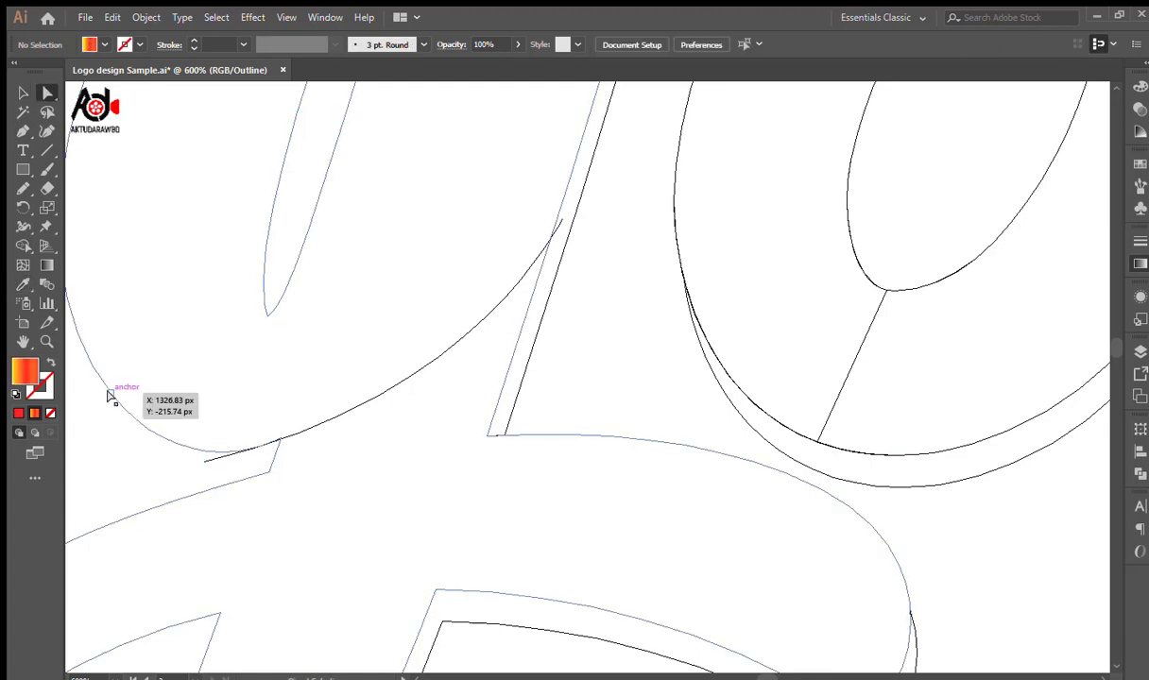
left_click(107, 393)
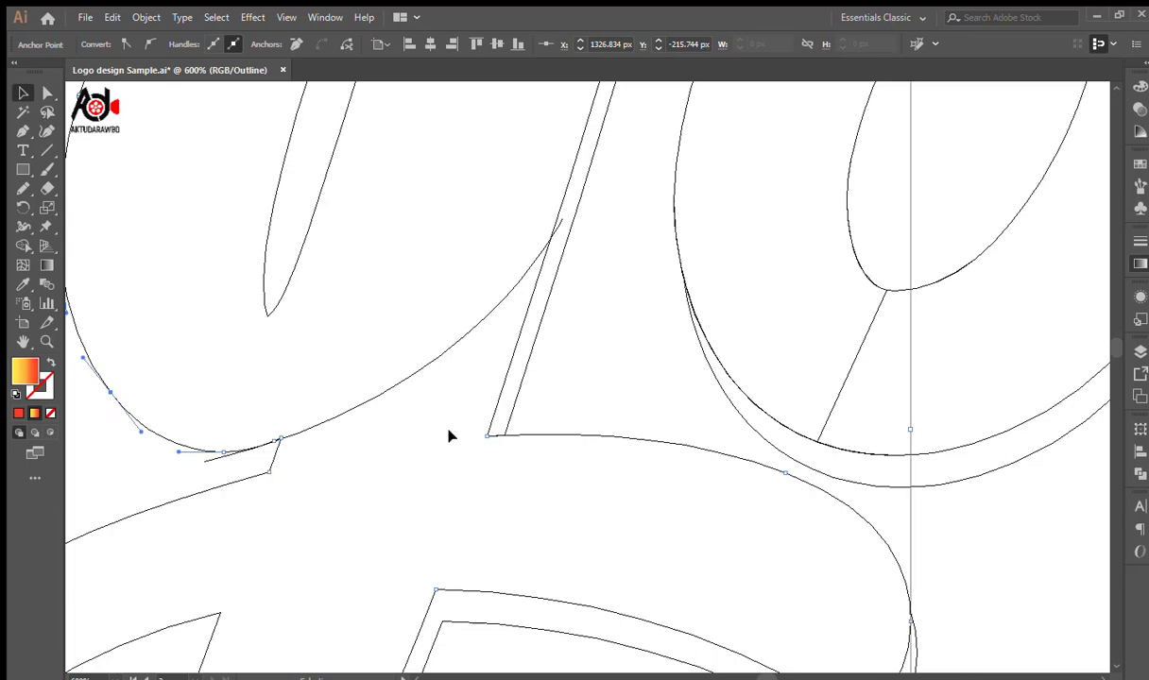
double_click(332, 412)
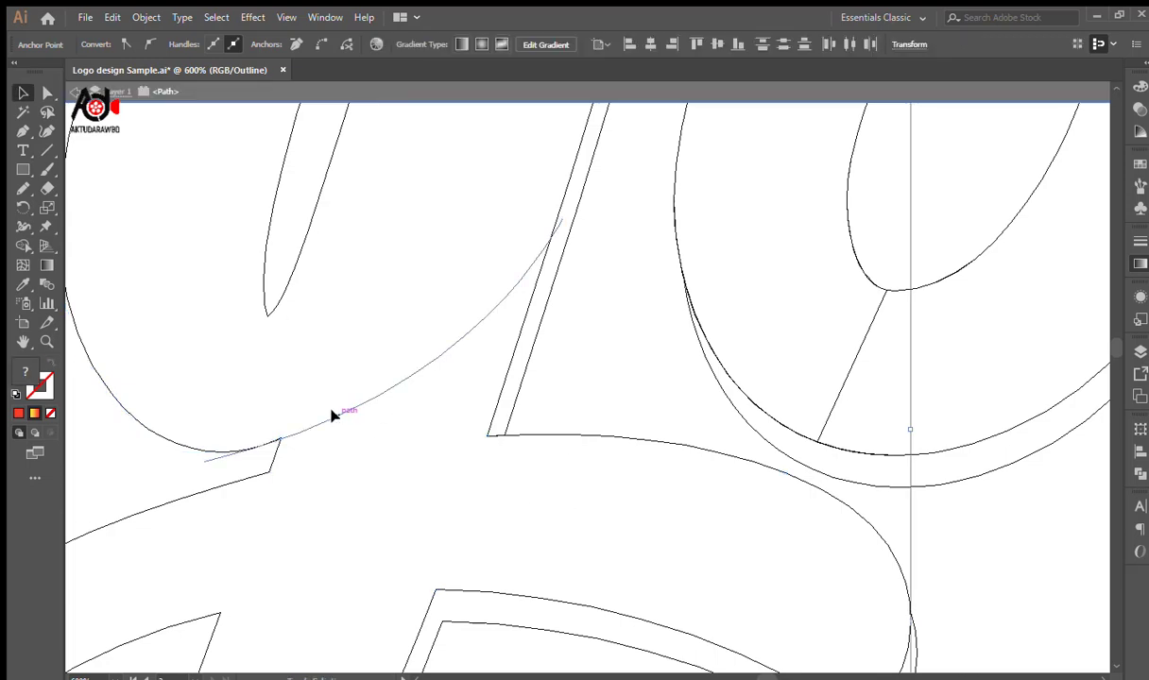
left_click(398, 93)
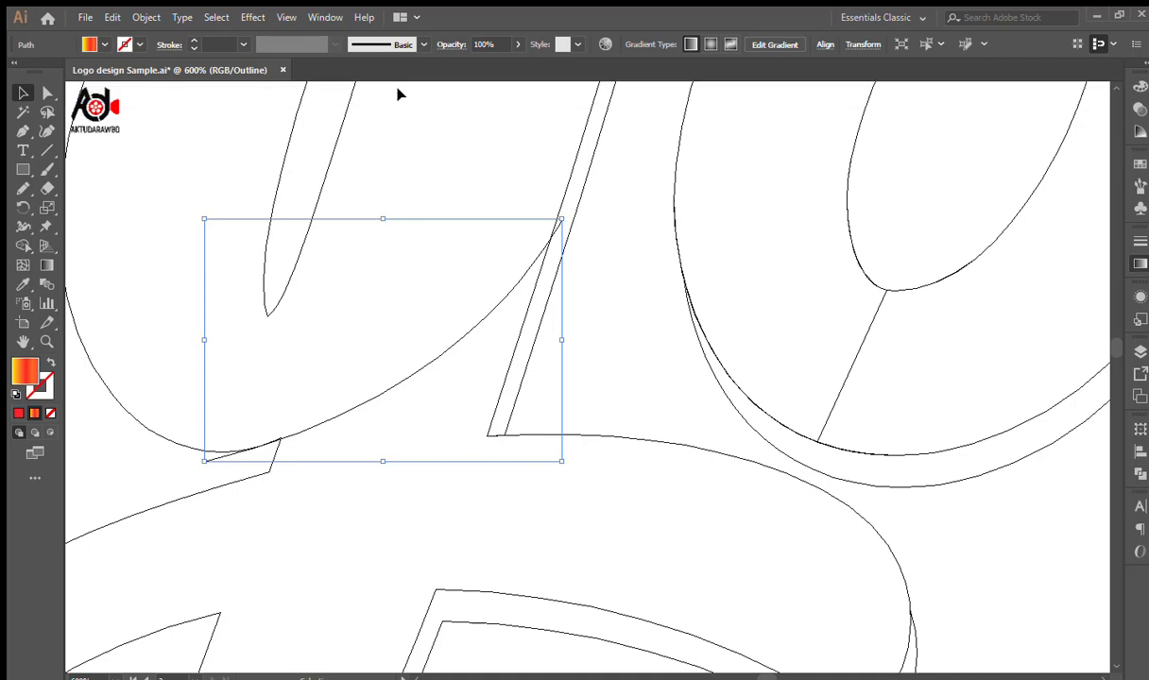
left_click(47, 93)
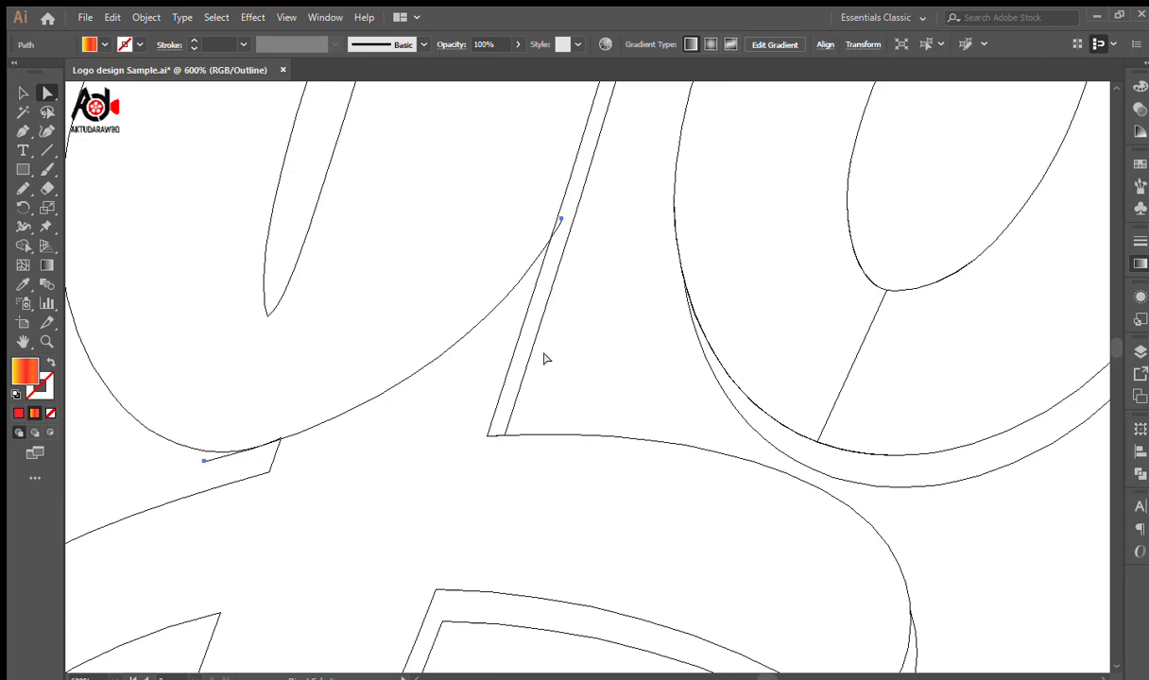
left_click(587, 341)
left_click(22, 92)
left_click_drag(98, 398, 111, 356)
left_click(98, 434)
left_click(47, 94)
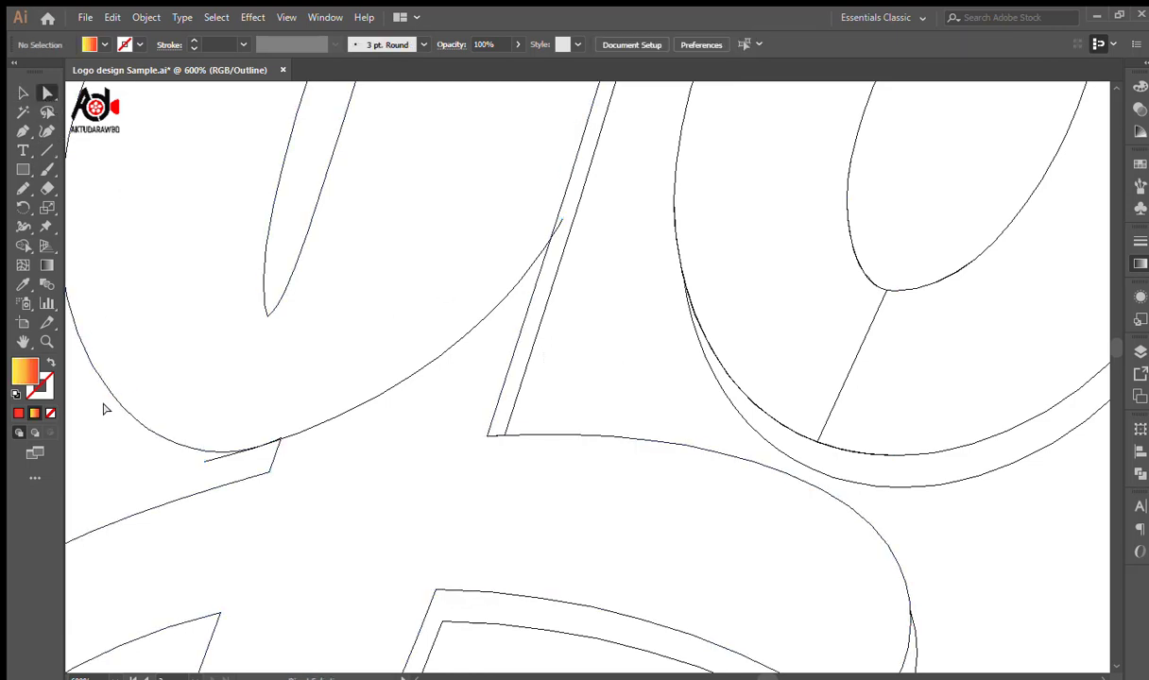
Return to the color preview, select the g with the dividing path, and split off its upper bowl using Shape Builder.
key("ctrl+y")
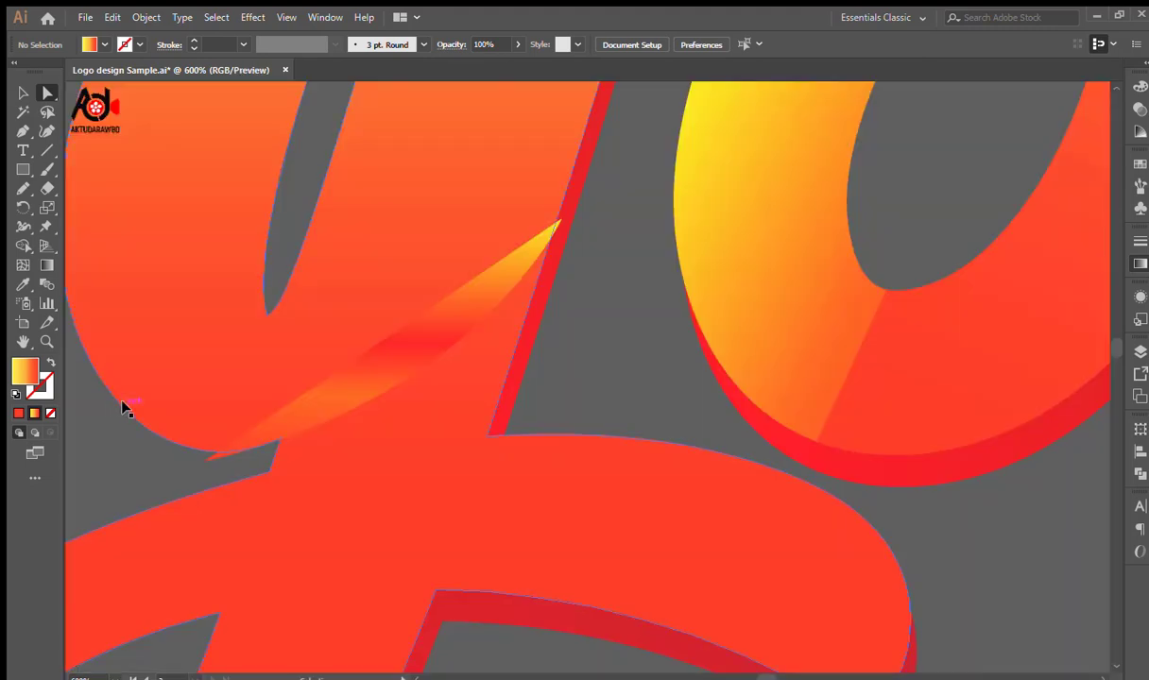
left_click(131, 354)
left_click(21, 94)
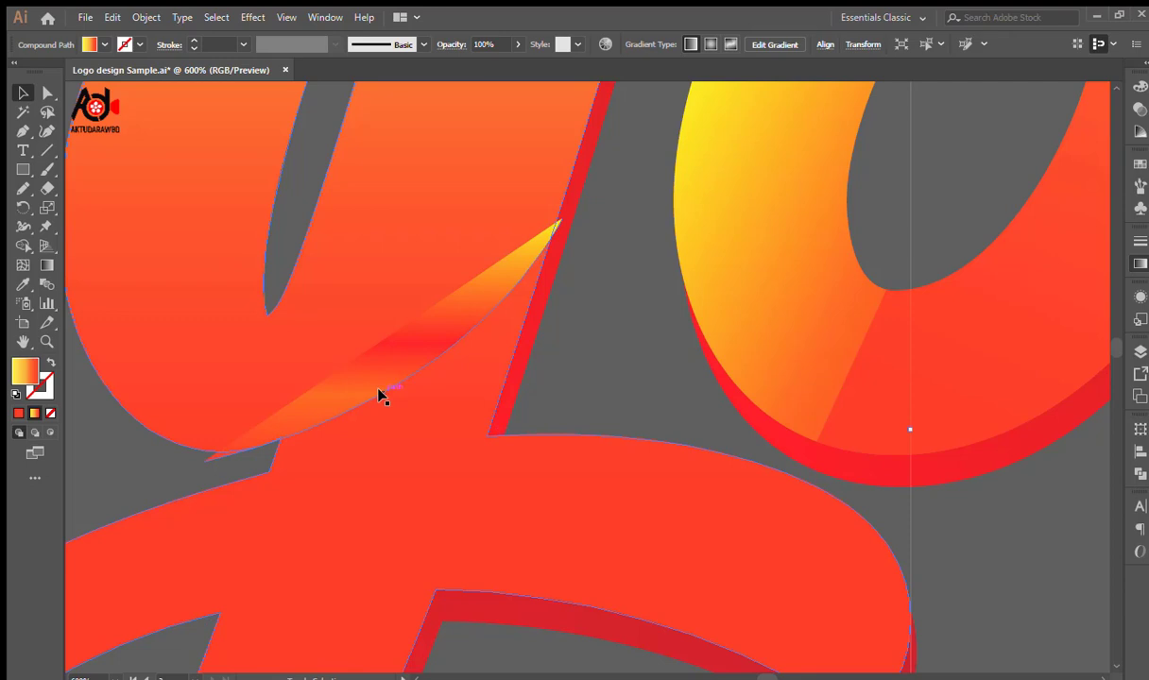
left_click(378, 395, "shift")
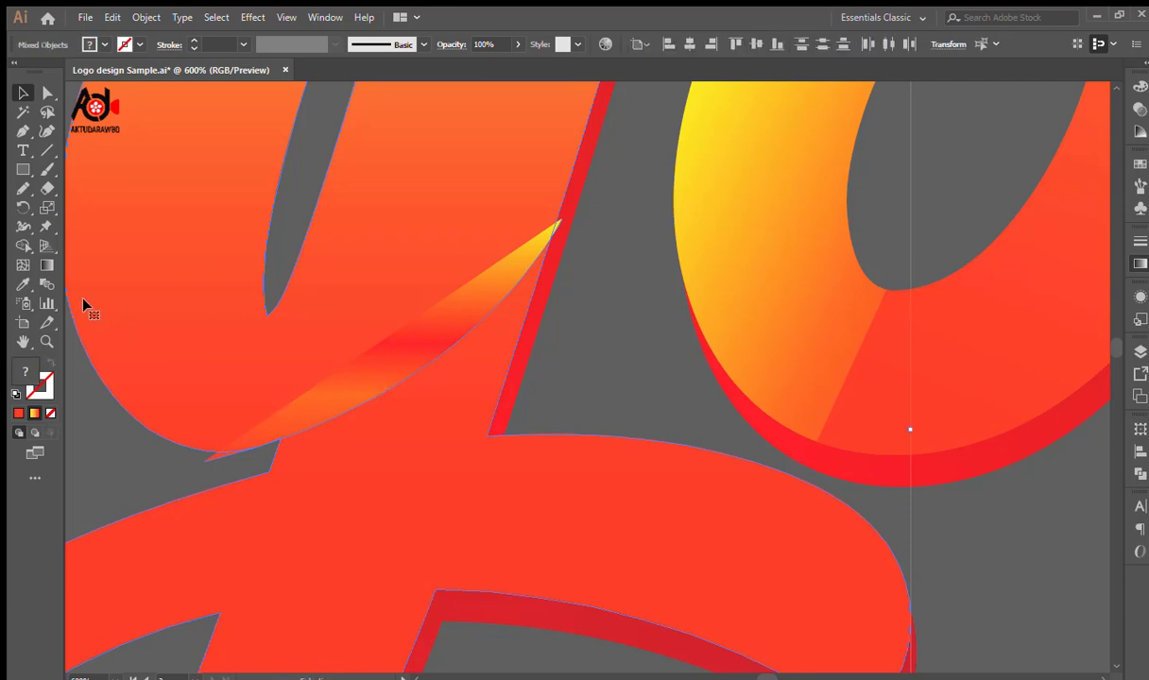
left_click(23, 245)
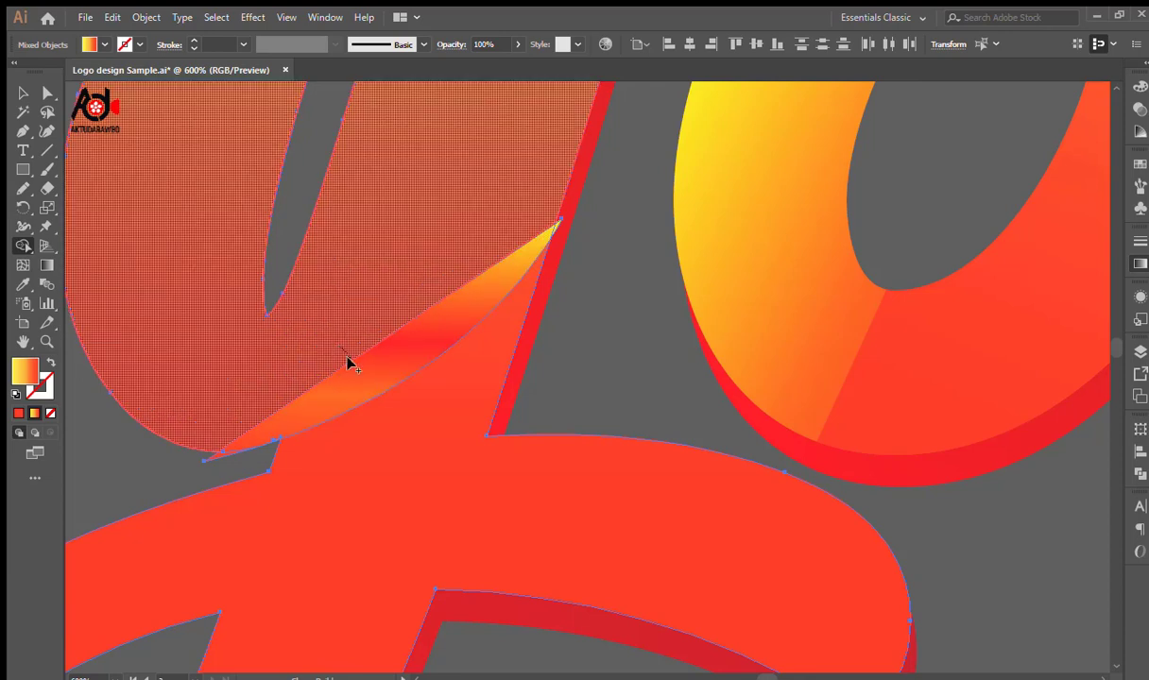
left_click_drag(346, 362, 351, 372)
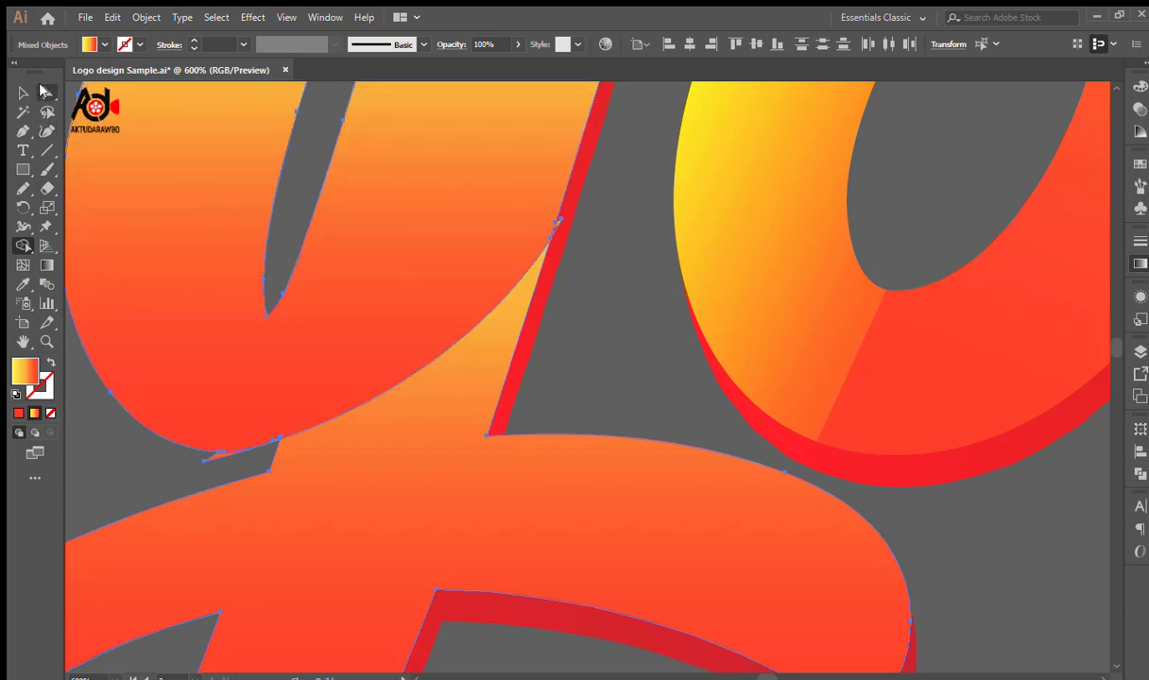
Delete the leftover slivers at both ends of the g's dividing curve and check the cut in outline view.
left_click(23, 94)
left_click(206, 470)
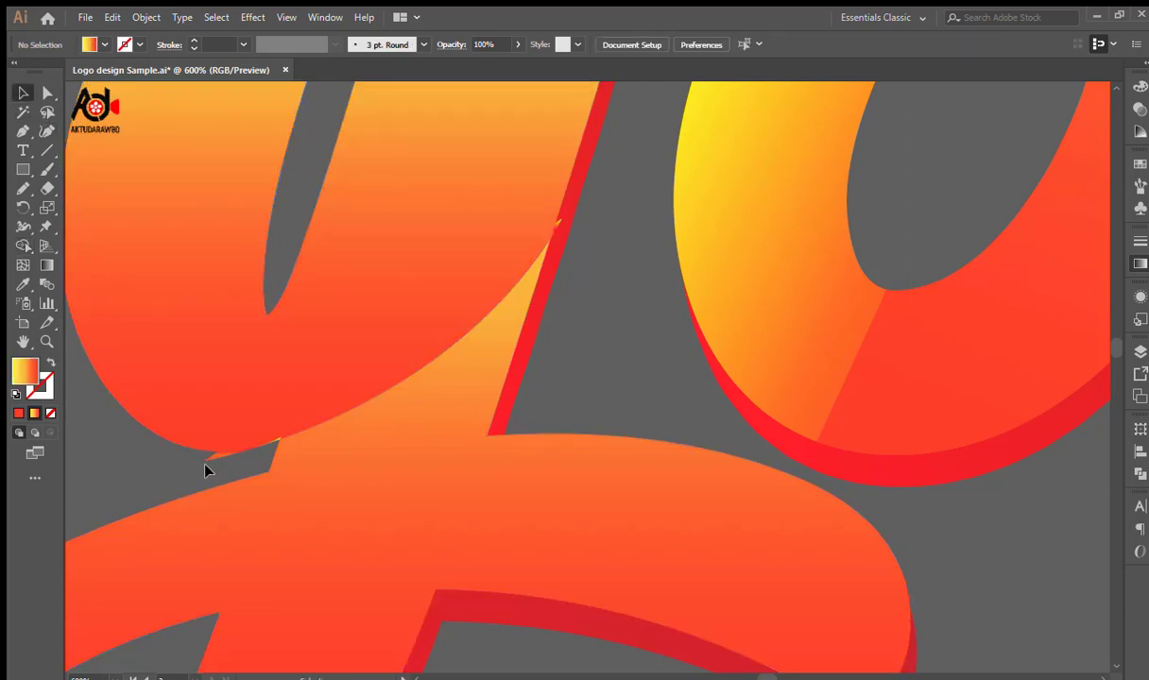
left_click(206, 458)
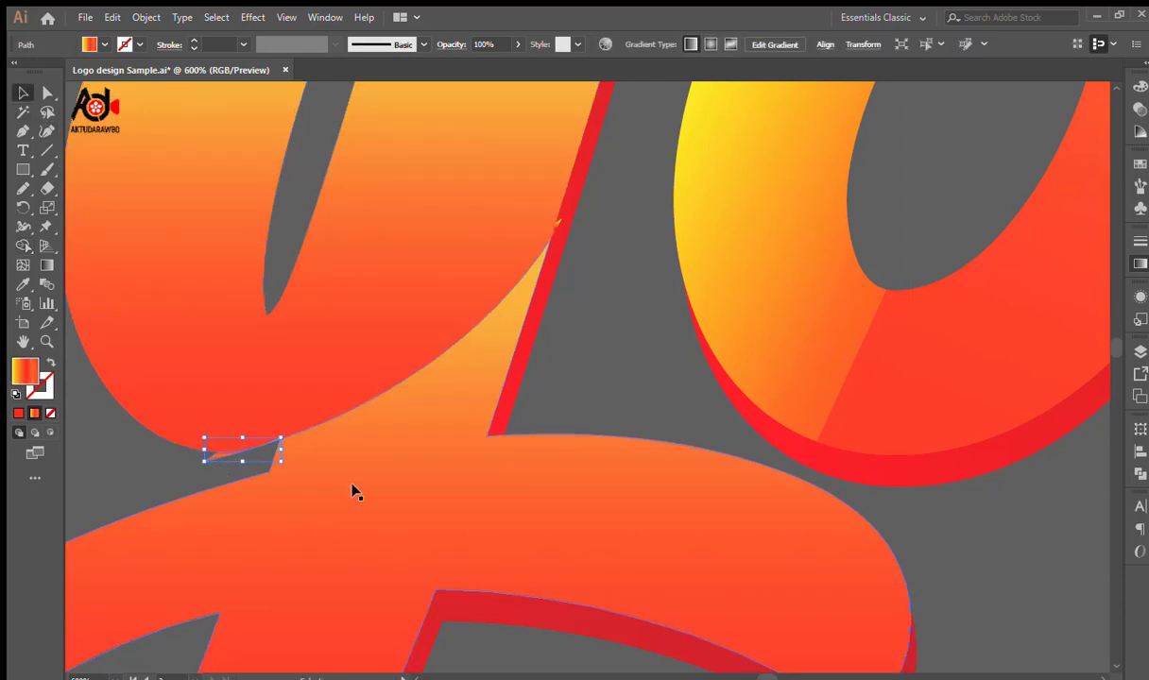
left_click_drag(227, 455, 555, 225)
left_click(608, 279)
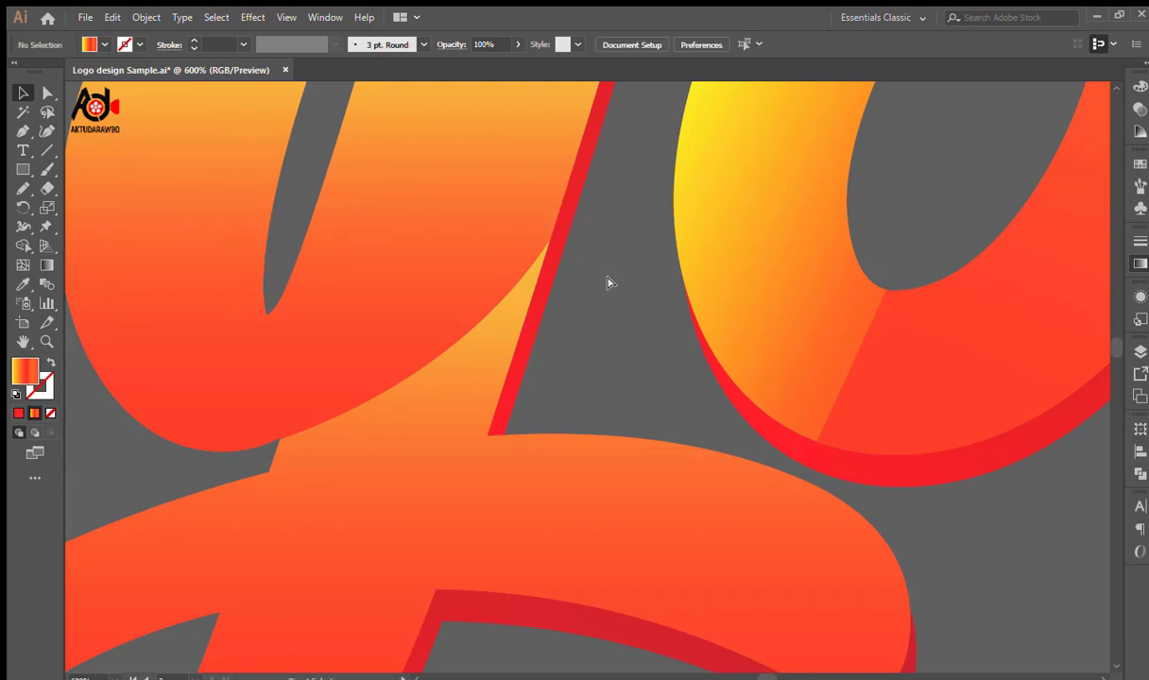
key("ctrl+y")
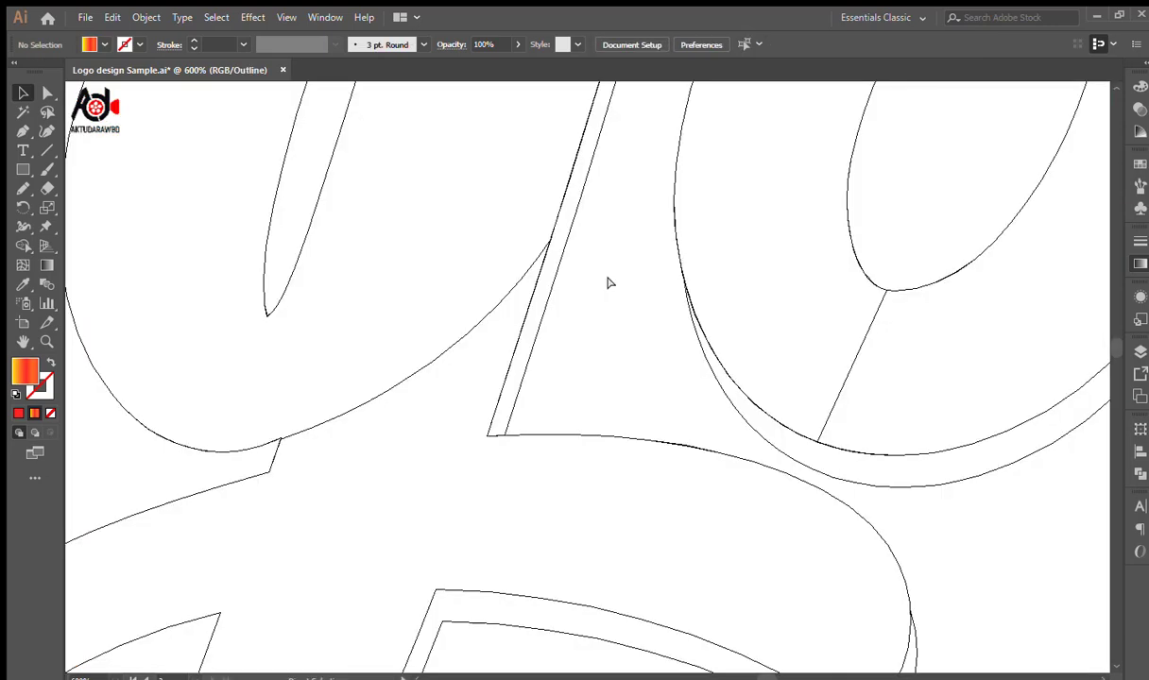
key("ctrl+y")
Redirect the gradient on the g's upper bowl diagonally, from above the letter down to the bowl's lower edge, and deselect.
scroll(608, 281, "down", 4)
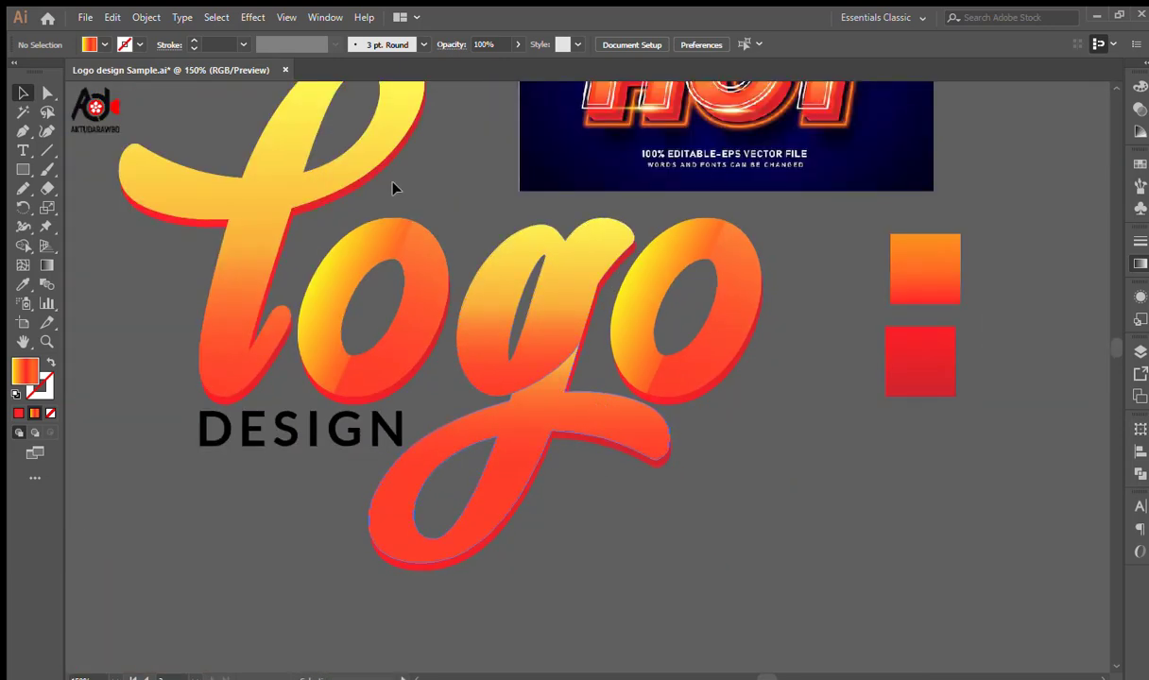
key("a")
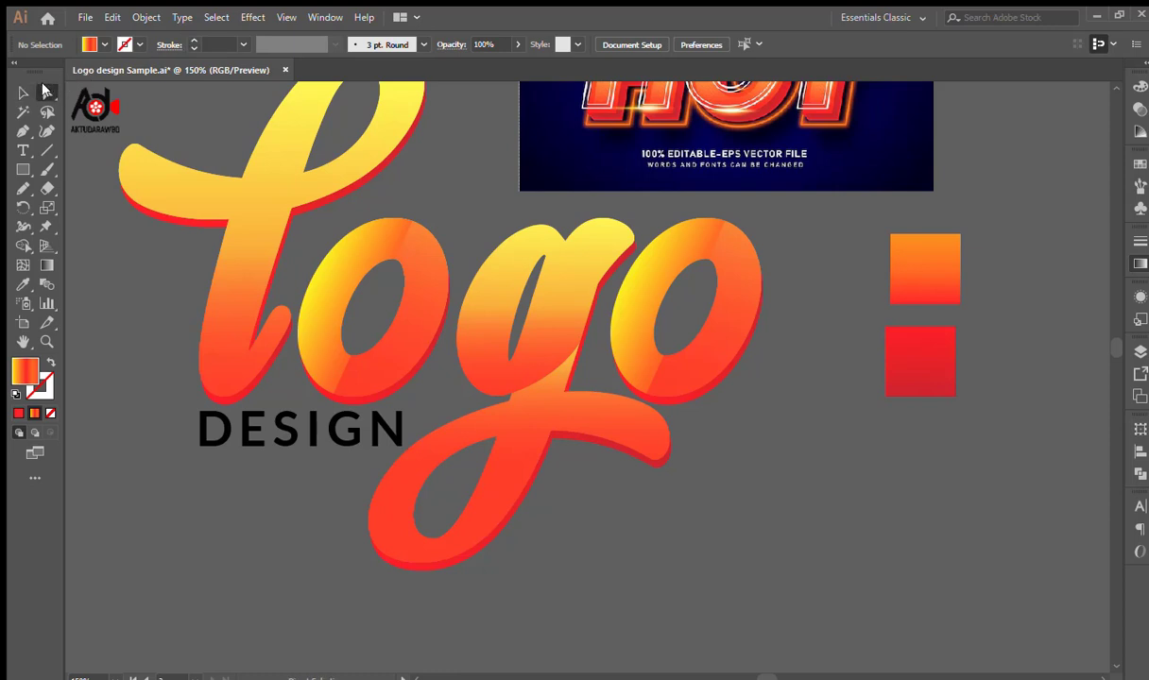
left_click(484, 286)
left_click(23, 283)
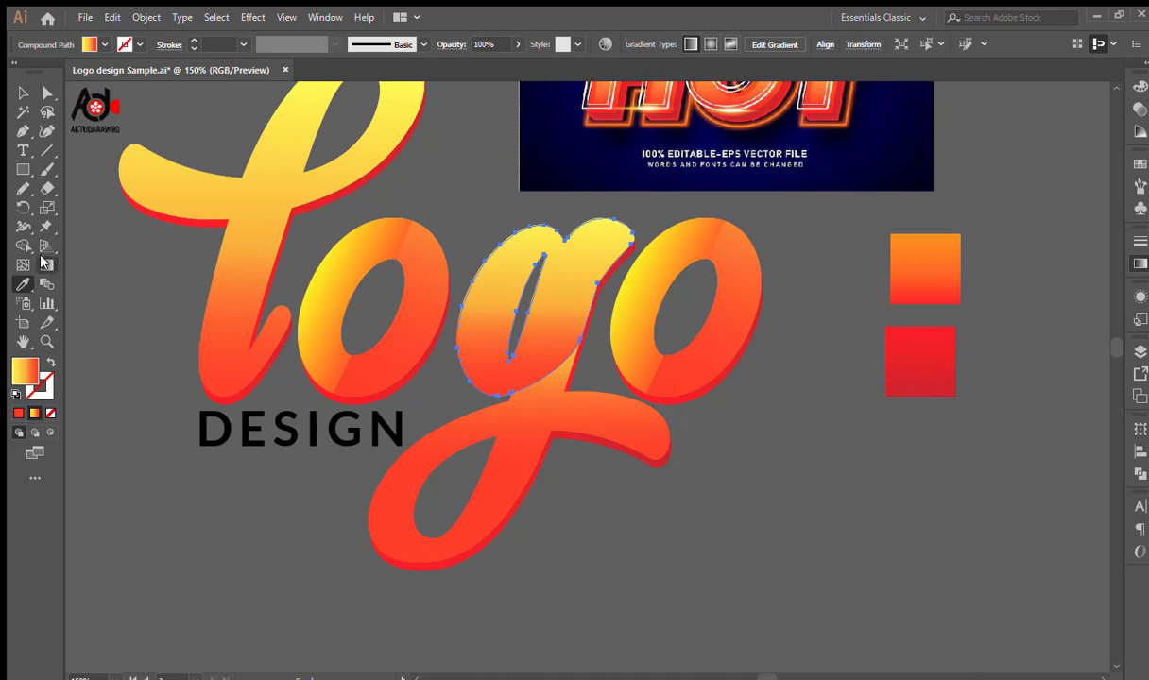
key("g")
mouse_move(462, 310)
left_mouse_down()
mouse_move(595, 310)
mouse_move(571, 343)
mouse_move(596, 340)
mouse_move(622, 314)
left_mouse_up()
left_click_drag(545, 227, 488, 401)
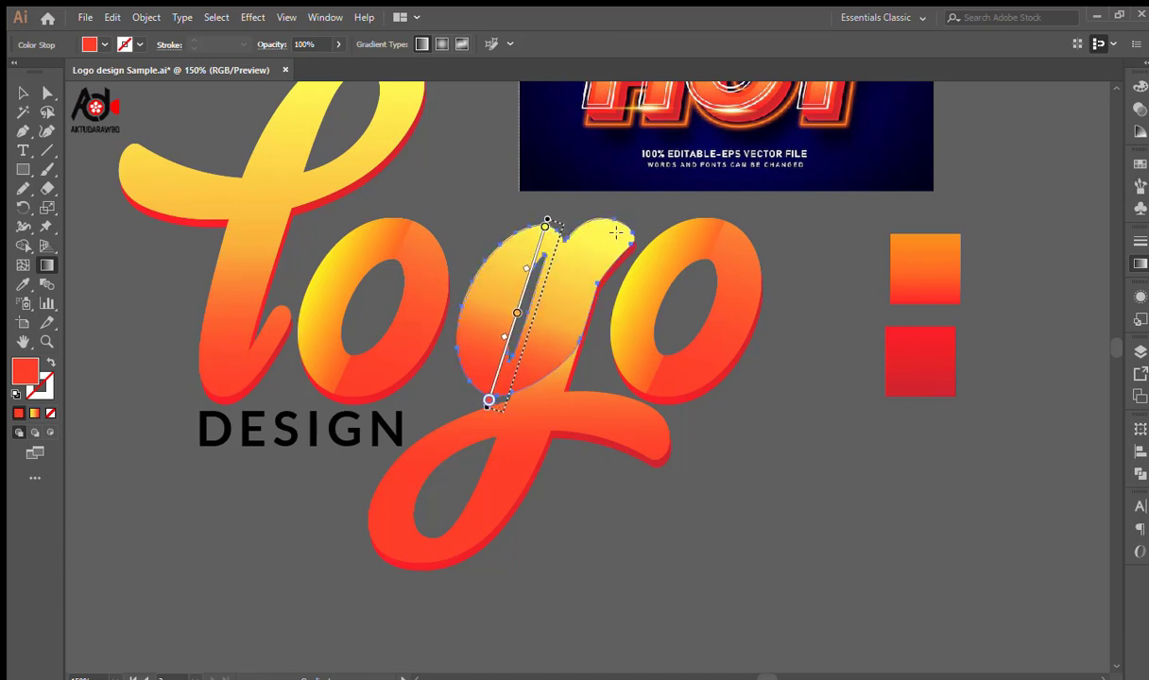
left_click_drag(571, 178, 498, 400)
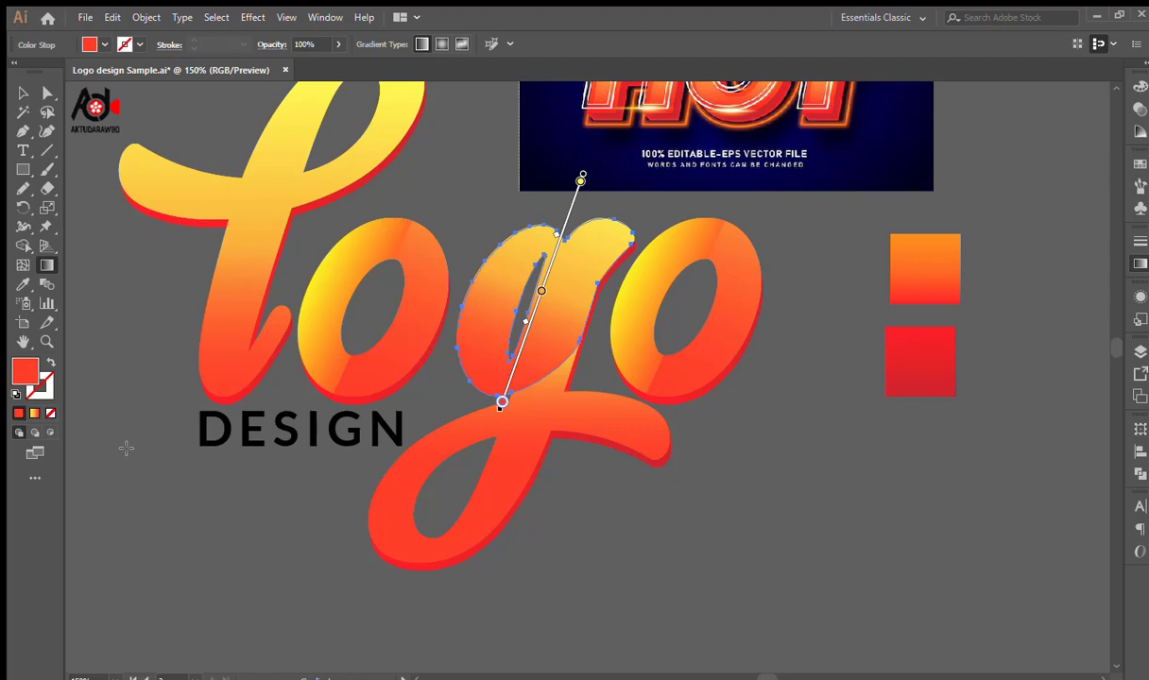
left_click(23, 93)
left_click(90, 251)
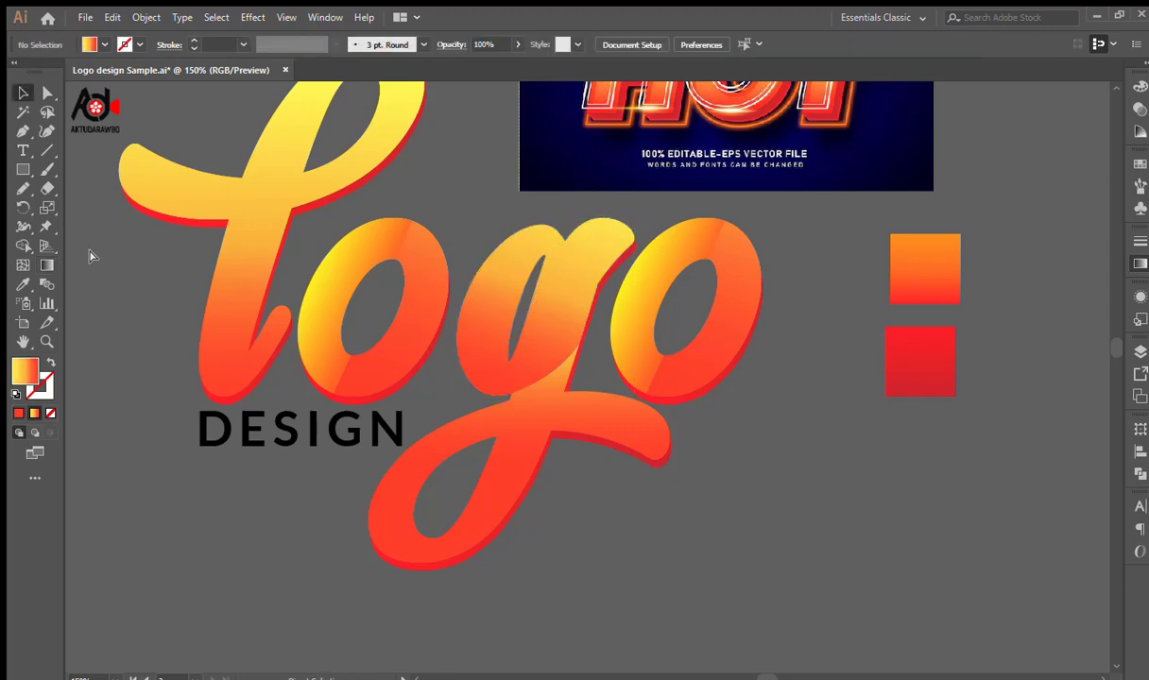
Try to move the dark textured background image upward from behind the 5 logo, and undo the move.
key("ctrl+minus")
key("ctrl+minus")
key("ctrl+minus")
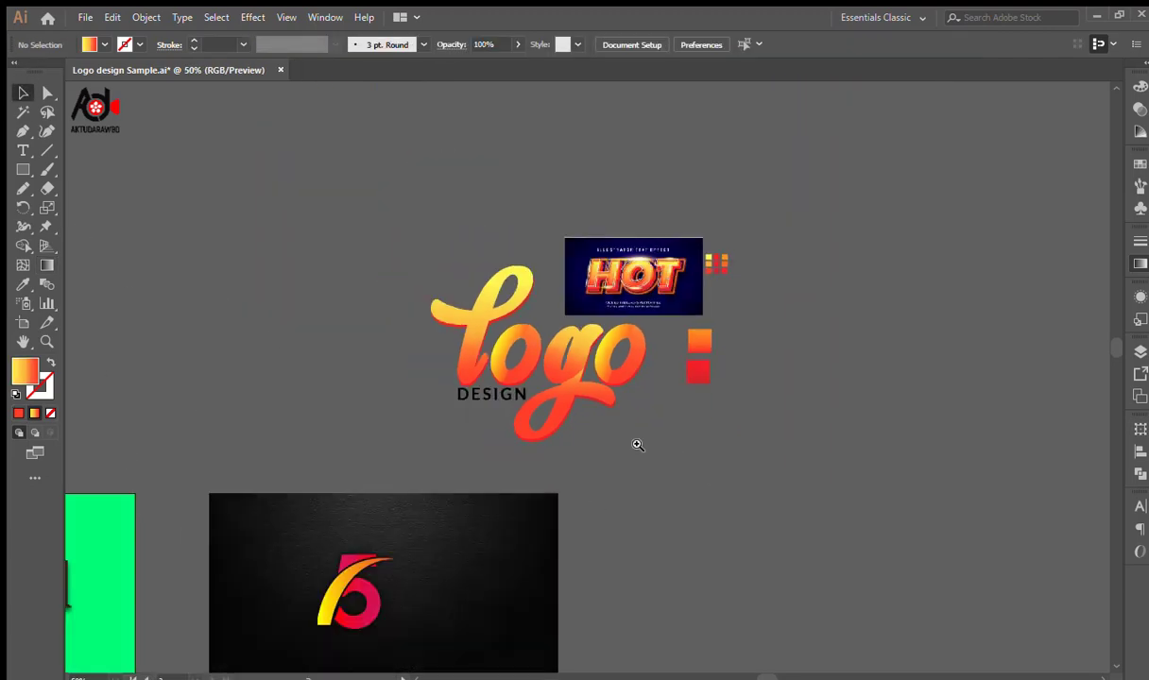
left_click(637, 445, "ctrl")
left_click_drag(344, 485, 453, 366)
left_click(50, 92)
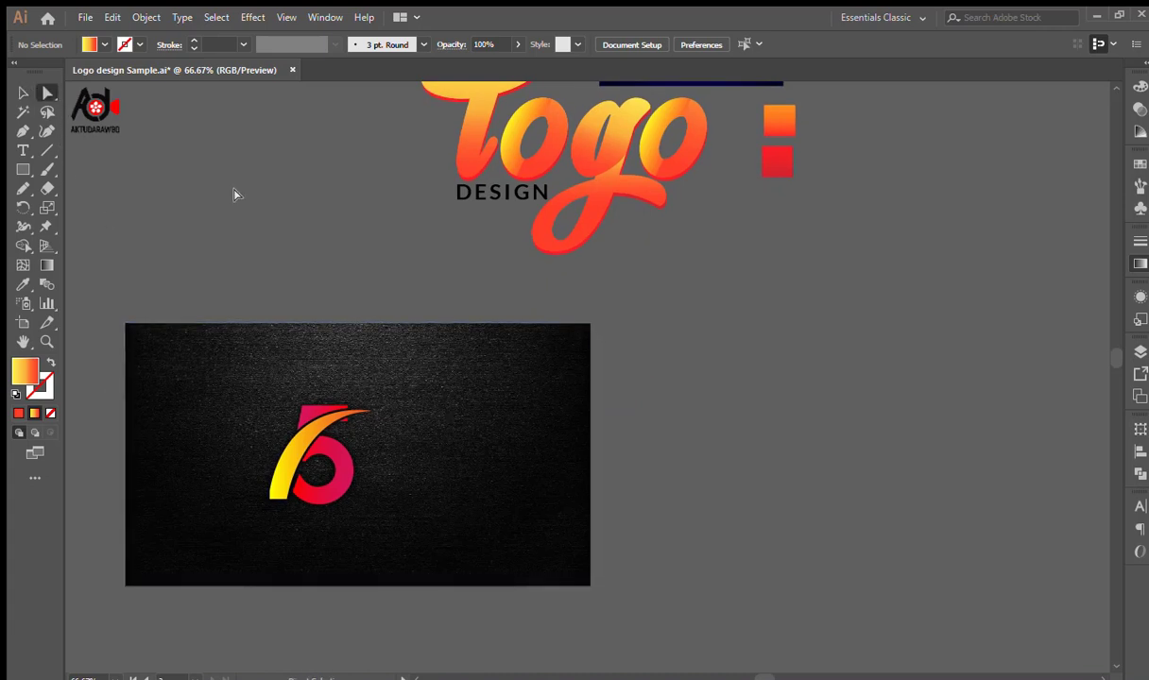
left_click_drag(318, 348, 320, 268)
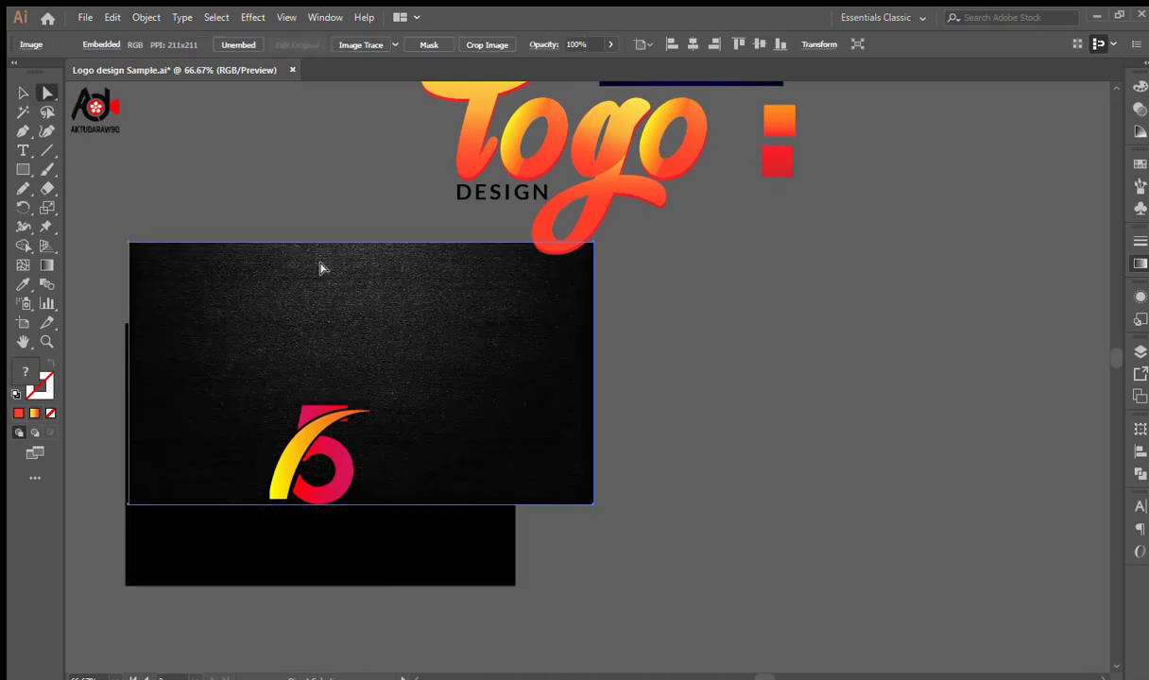
key("ctrl+z")
left_click(322, 268)
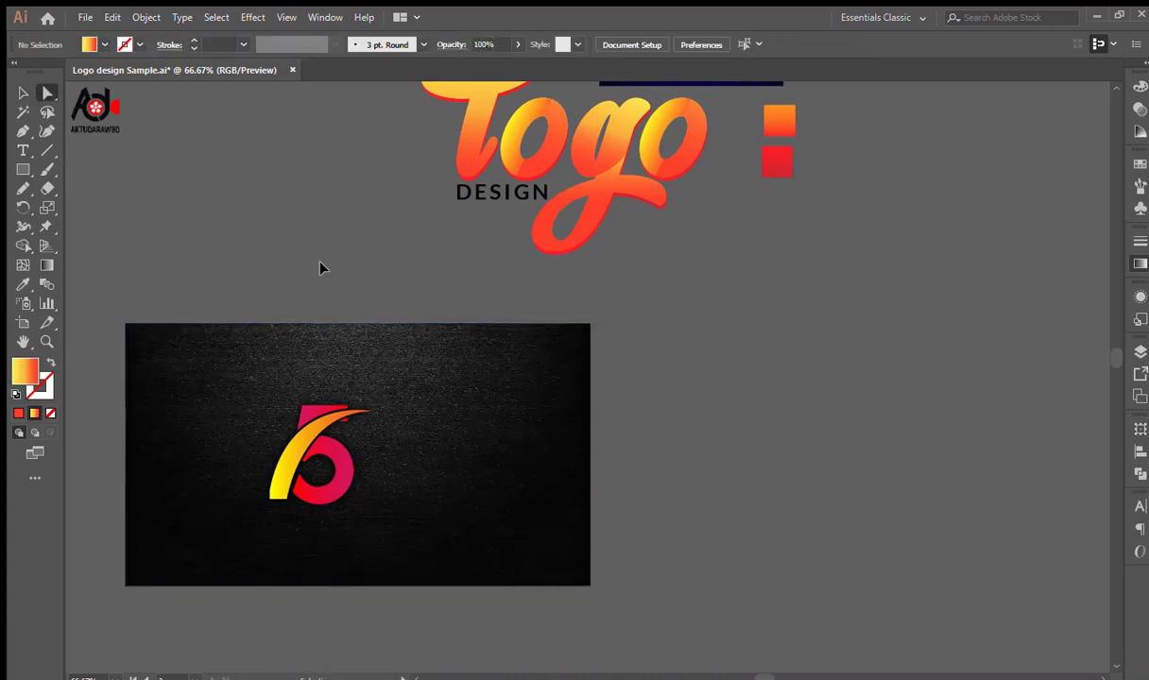
Try to move the 5 logo together with its dark background below the row of artboards, and undo the move.
key("ctrl+minus")
key("ctrl+minus")
key("ctrl+minus")
left_click_drag(379, 328, 595, 359)
key("v")
left_click_drag(558, 299, 521, 438)
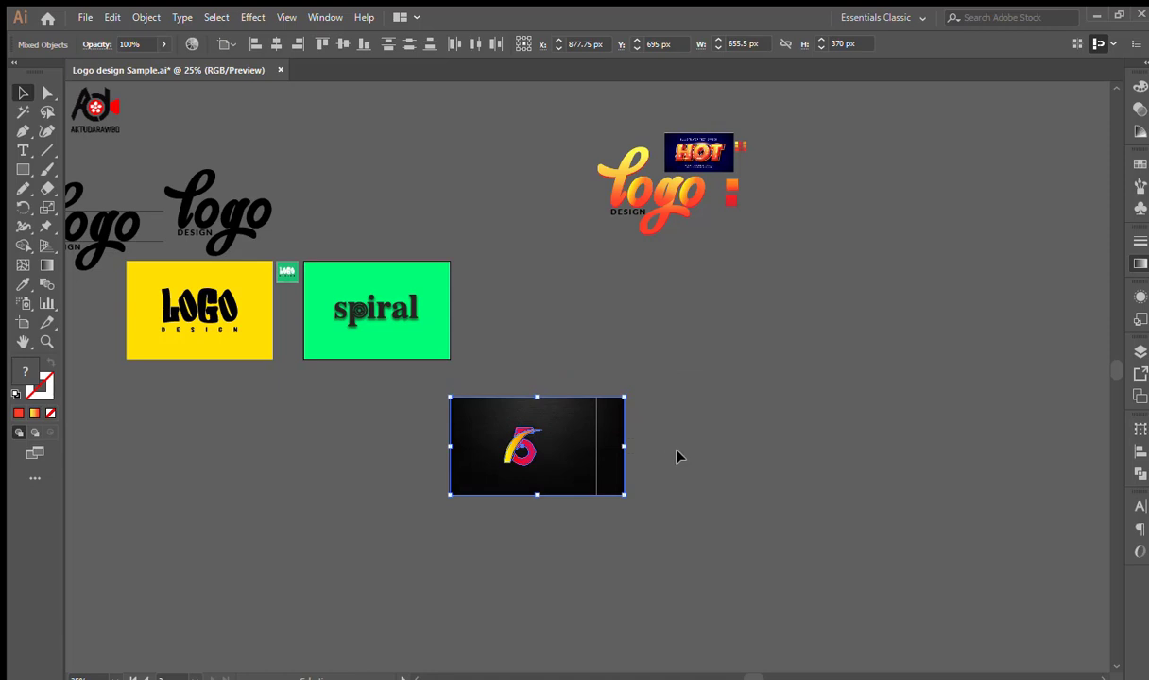
key("ctrl+z")
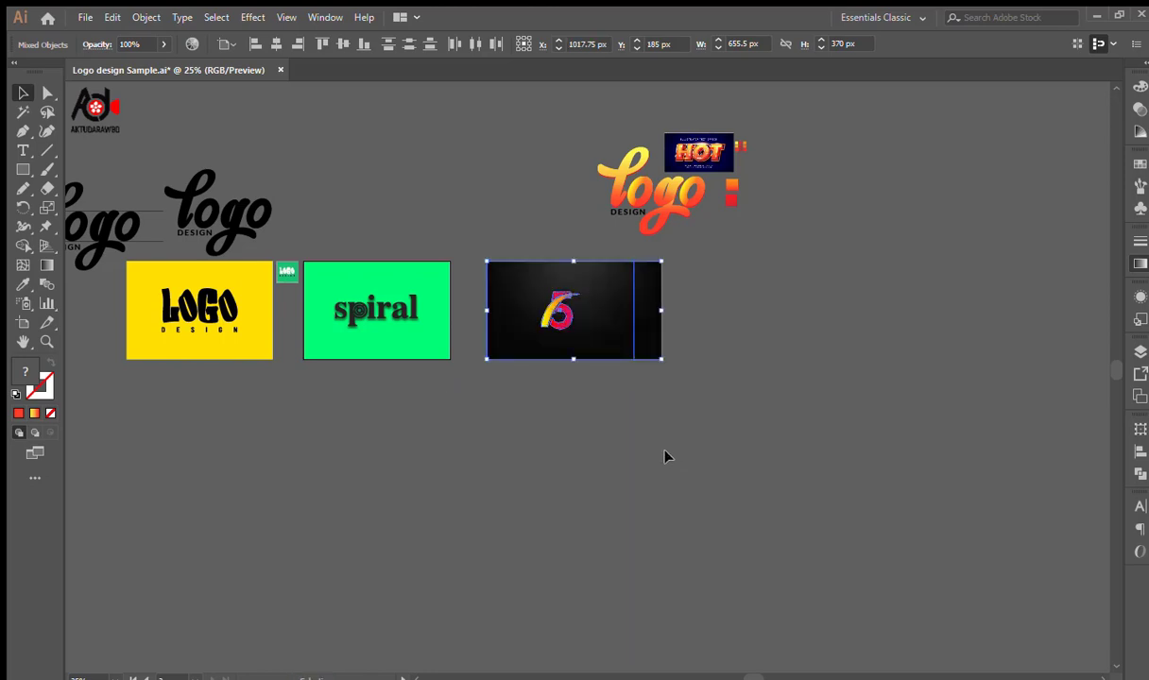
left_click(651, 451)
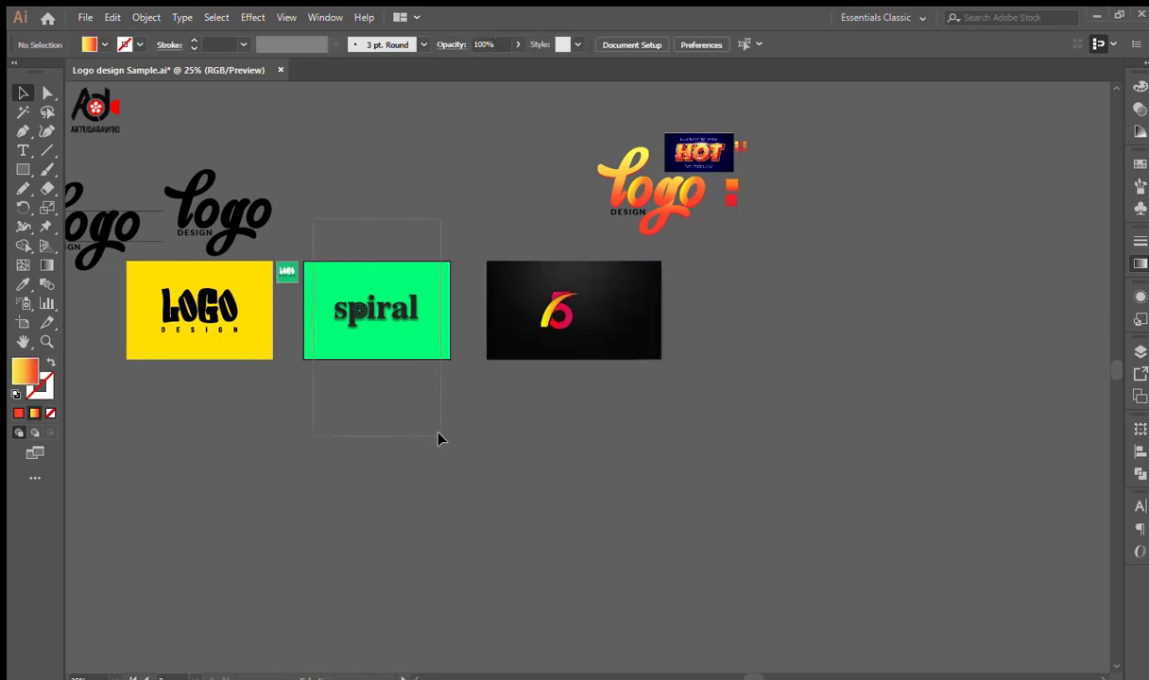
Try to move the green spiral design below its artboard, and undo the move.
left_click_drag(438, 433, 441, 436)
left_click_drag(393, 302, 379, 453)
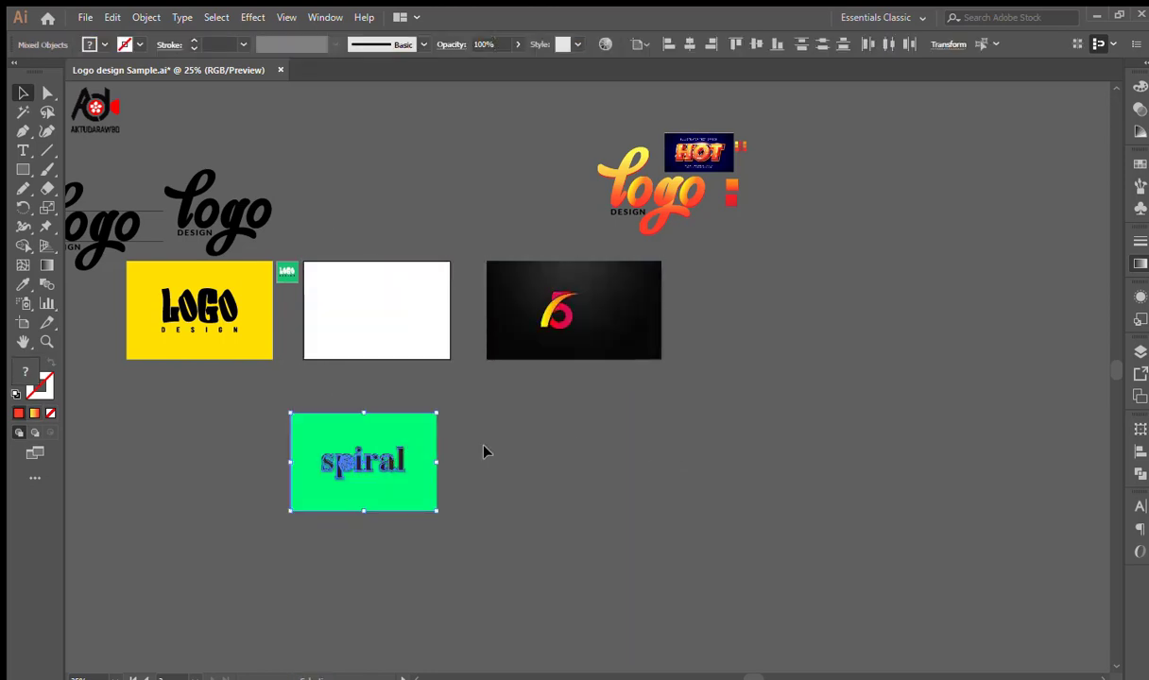
left_click(484, 452)
key("ctrl+z")
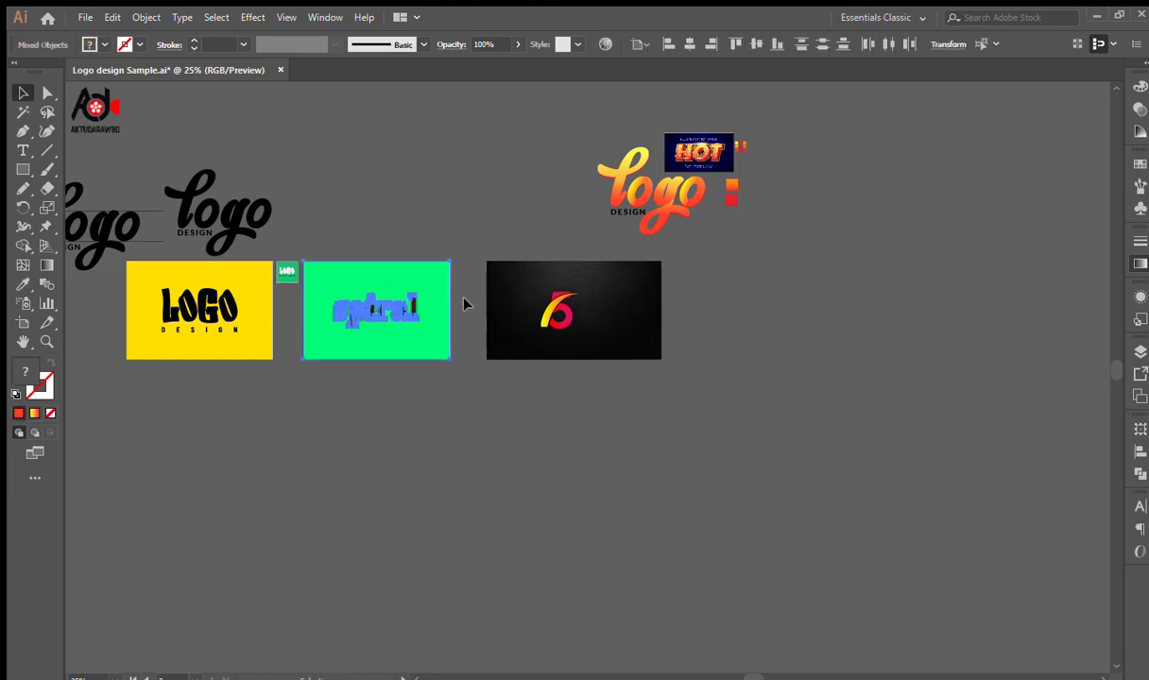
Place a copy of the green spiral design directly below its artboard and delete the original from the artboard.
left_click_drag(463, 395, 315, 261)
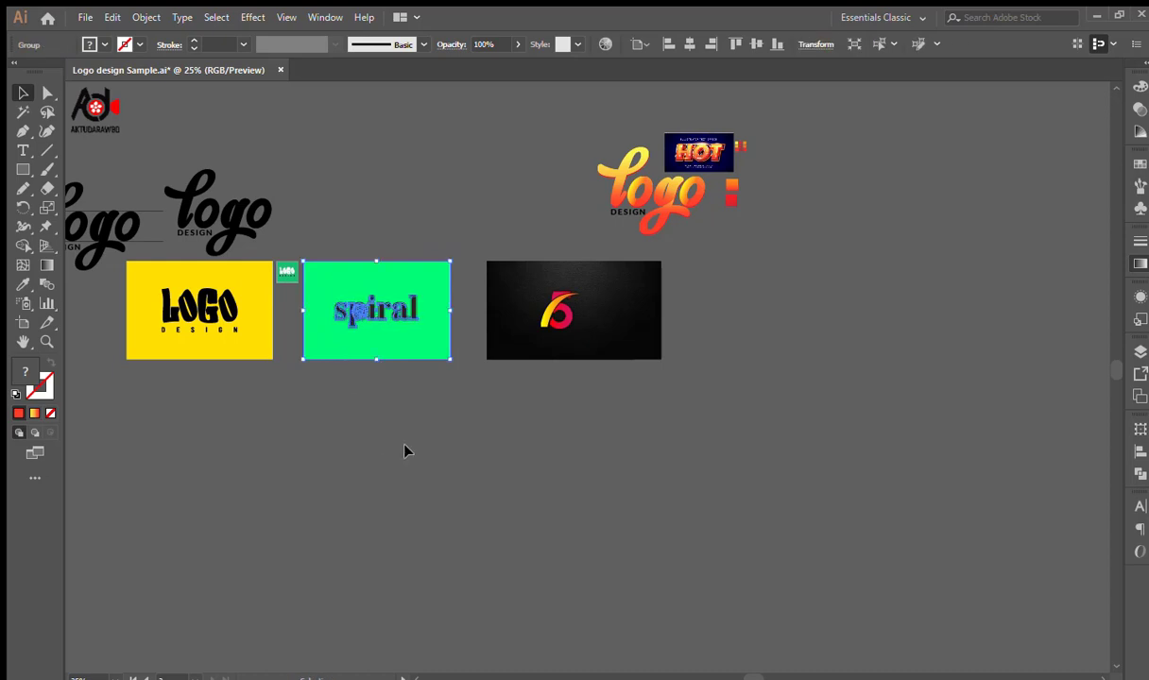
left_click_drag(378, 320, 378, 430)
left_click(517, 433)
left_click(393, 336, "ctrl")
left_click_drag(491, 385, 332, 395)
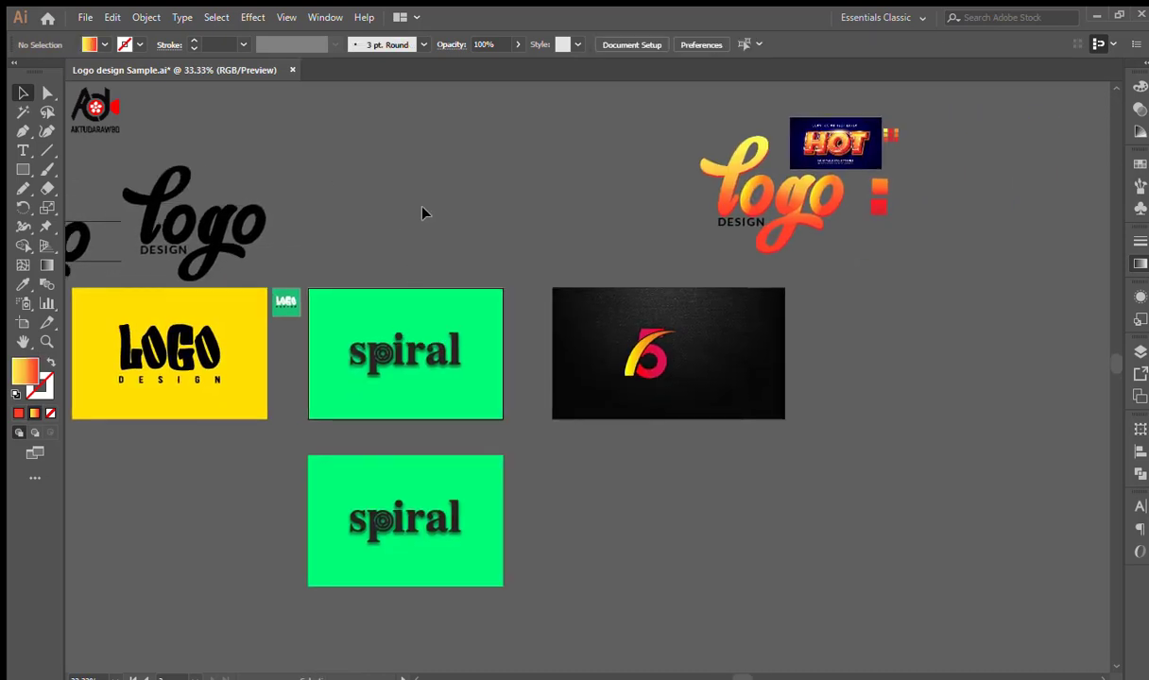
left_click(411, 374)
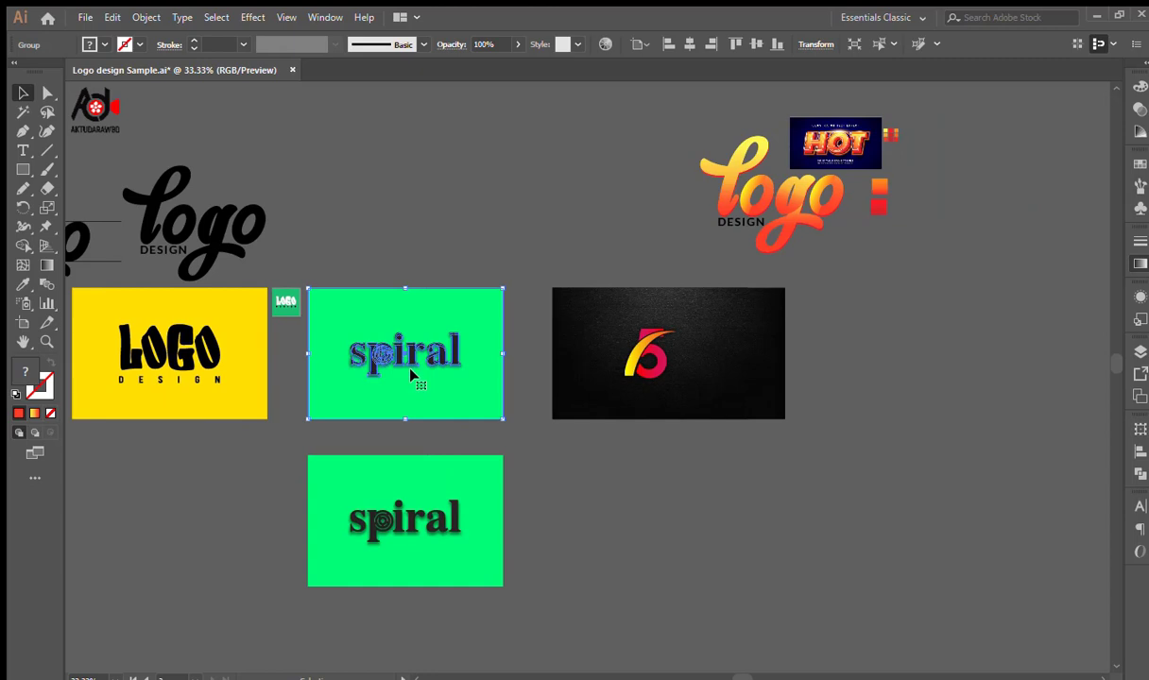
key("Delete")
Move the dark textured background image from behind the 5 logo onto the empty white artboard and deselect it.
left_click(692, 301)
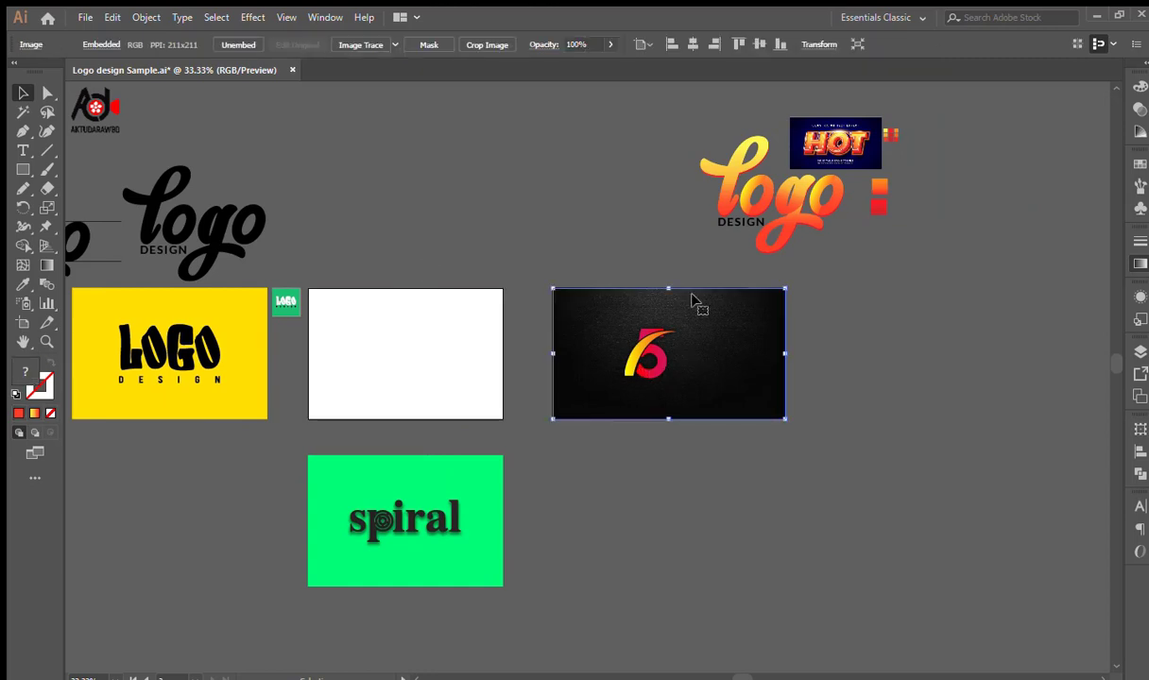
left_click(598, 230)
left_click(46, 94)
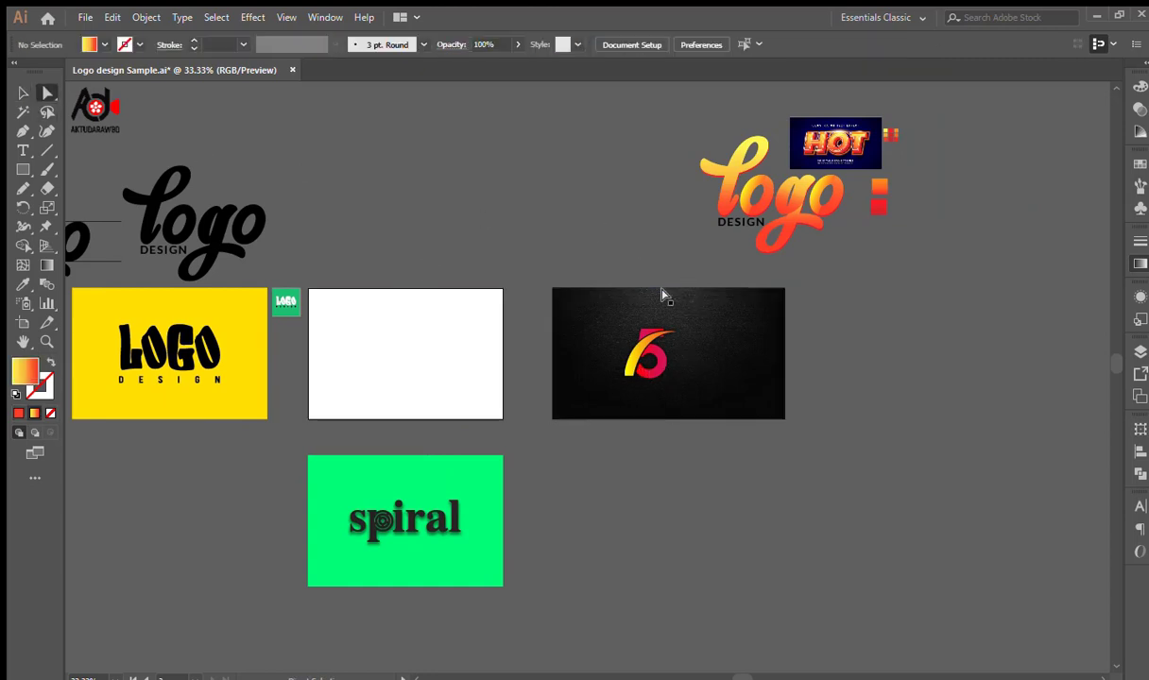
left_click_drag(664, 295, 443, 304)
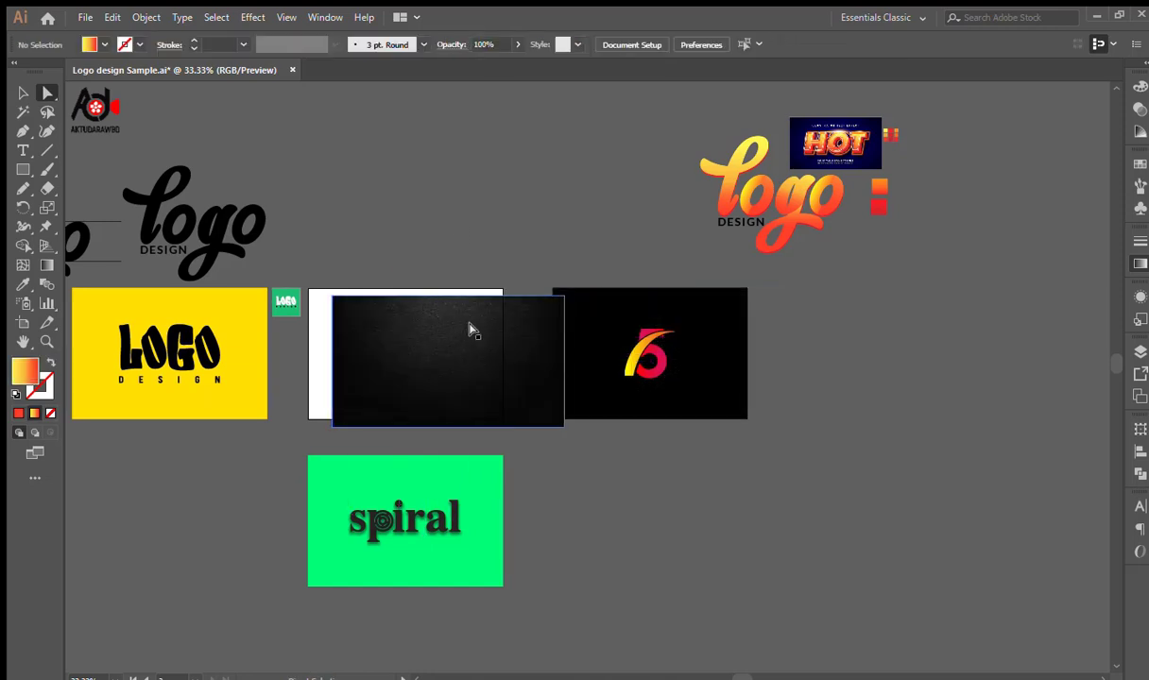
left_click(23, 94)
left_click(464, 210)
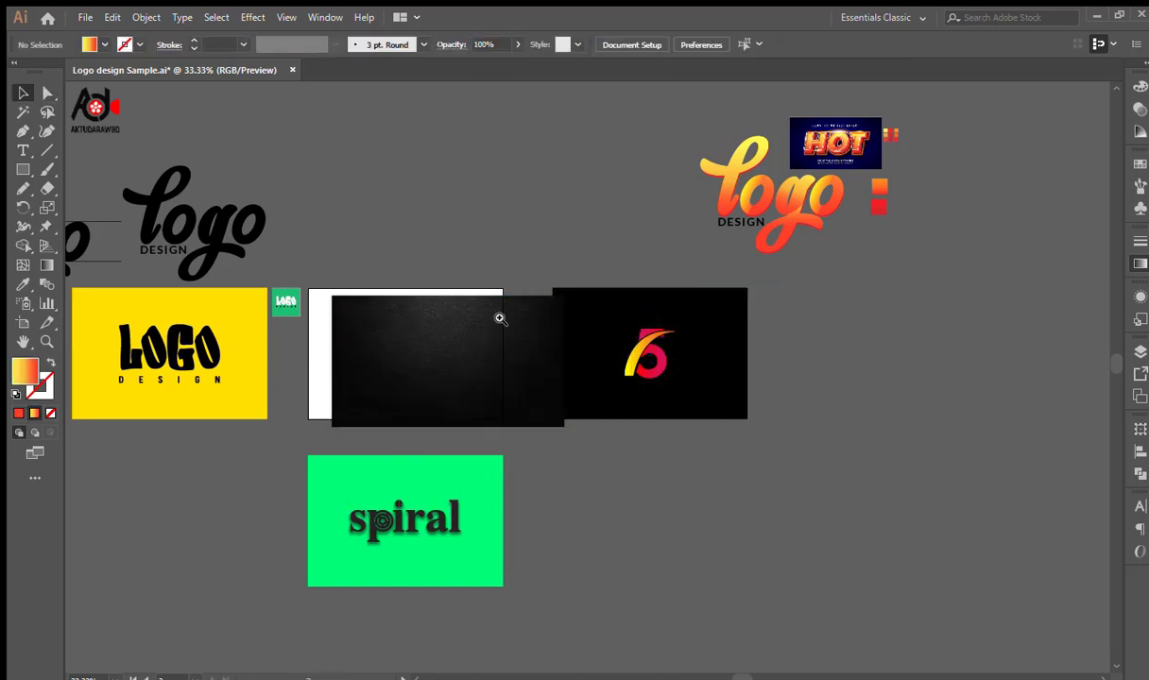
Align the textured image to the artboard's top and left edges and narrow it to the artboard's width.
left_click(500, 319)
left_click_drag(433, 257, 477, 378)
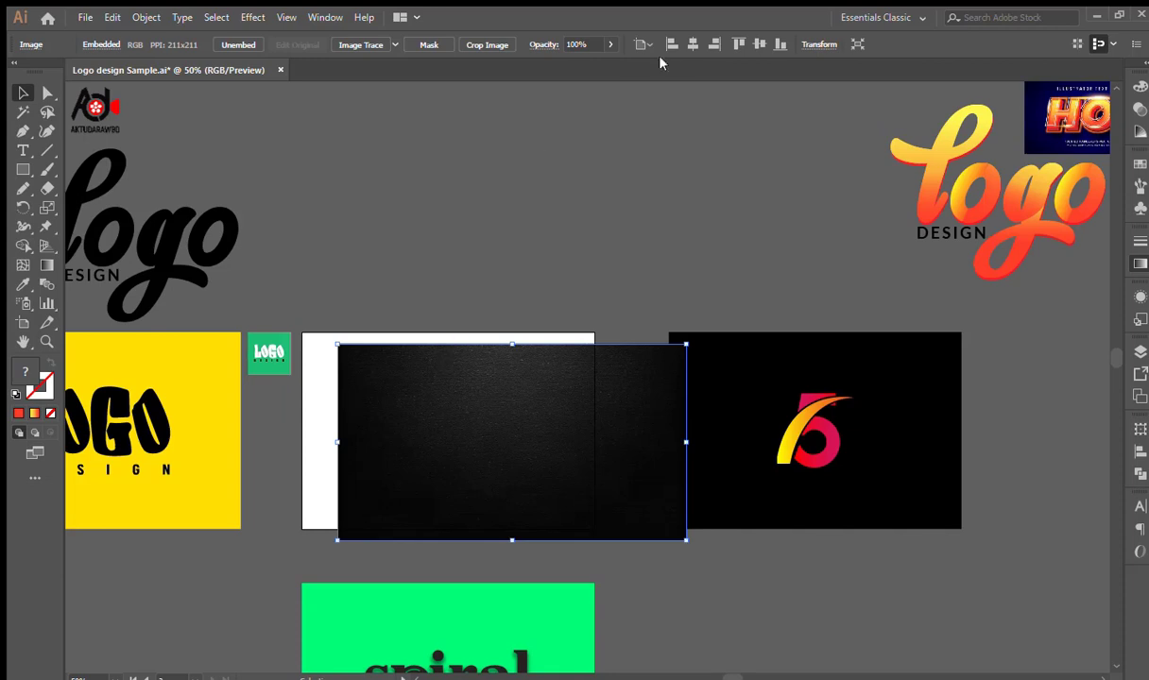
left_click(739, 44)
left_click(672, 44)
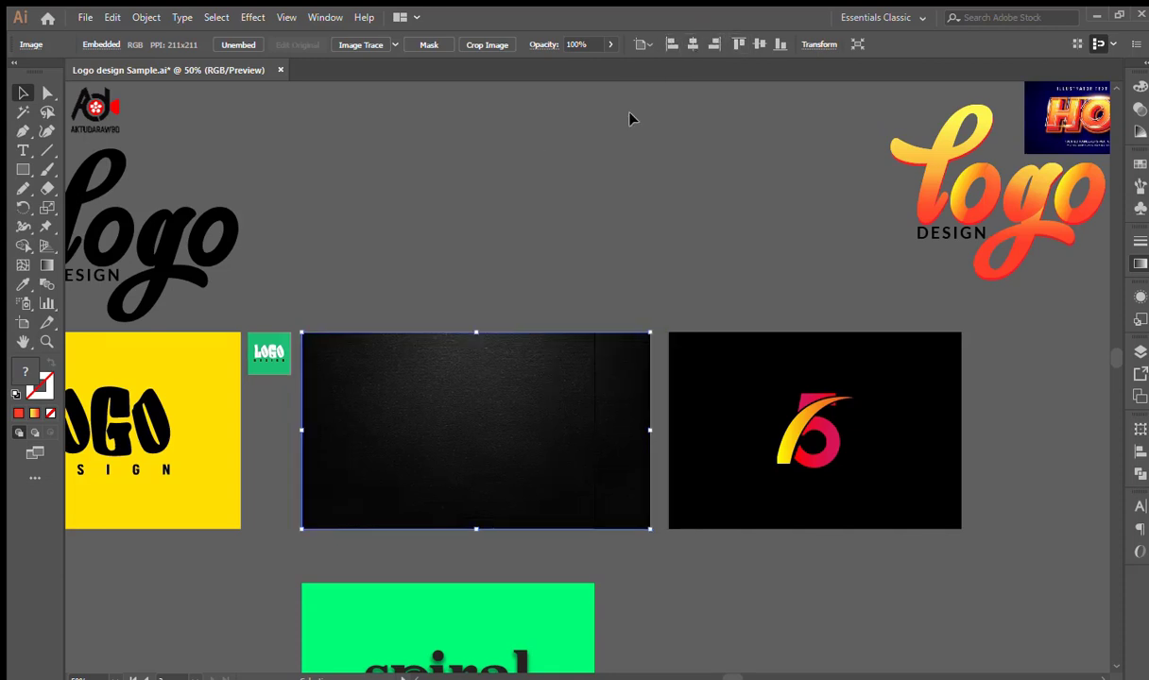
left_click_drag(651, 429, 596, 424)
left_click(561, 287)
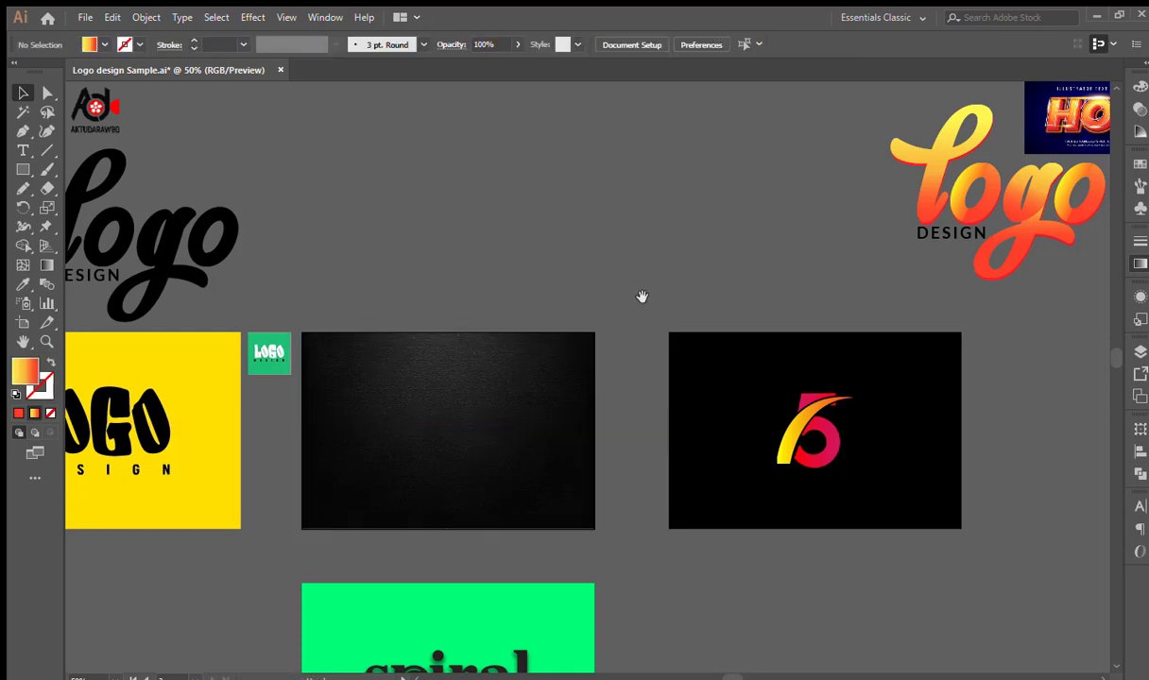
Try to move the gradient logo lettering with its DESIGN line at full size toward the textured artboard, and undo the move.
left_click_drag(641, 297, 428, 281)
left_click_drag(695, 199, 868, 248)
left_click_drag(800, 217, 357, 400)
key("ctrl+z")
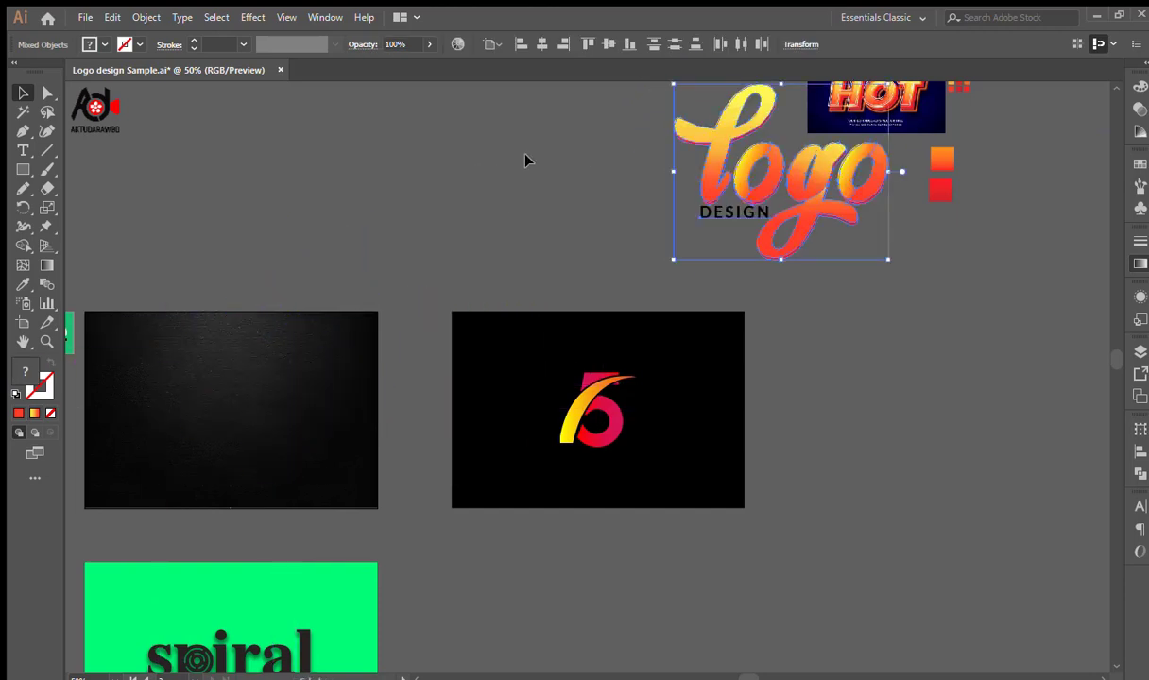
Move the gradient logo lettering above the textured artboard, scale it down to about 193 px wide, and group it.
left_click_drag(590, 148, 861, 264)
left_click_drag(862, 198, 444, 247)
left_click_drag(470, 136, 398, 226)
key("ctrl+g")
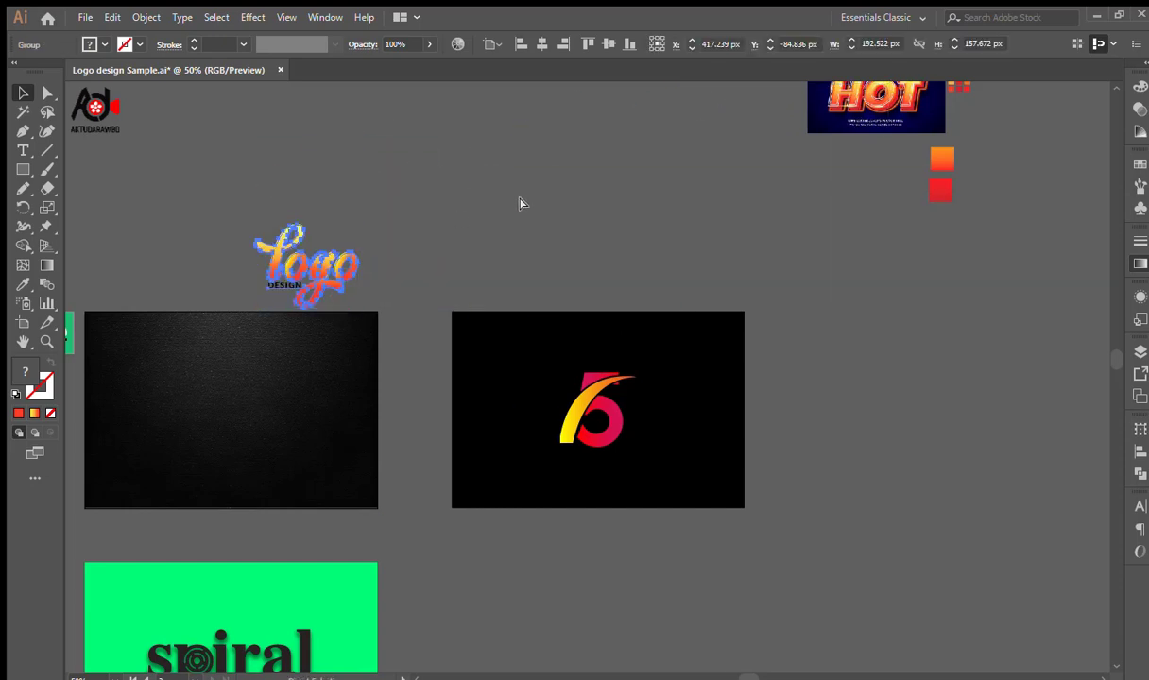
left_click(418, 245)
Move the grouped logo onto the middle of the dark textured artboard and deselect it.
left_click_drag(417, 308, 462, 246)
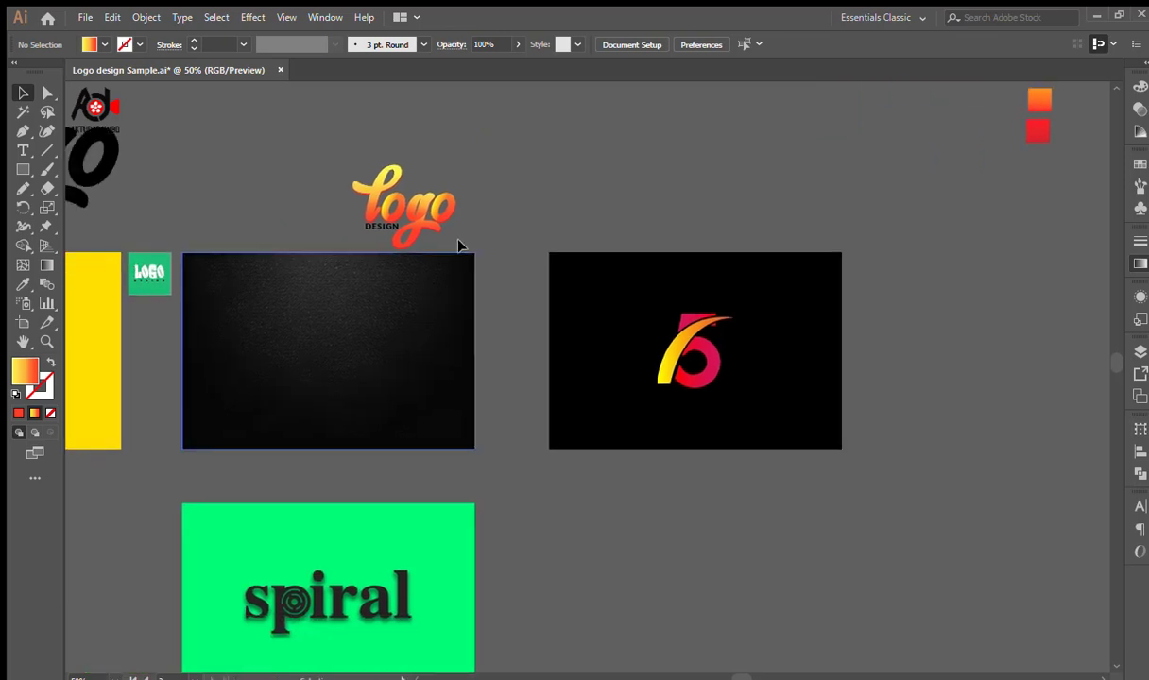
left_click_drag(396, 234, 328, 355)
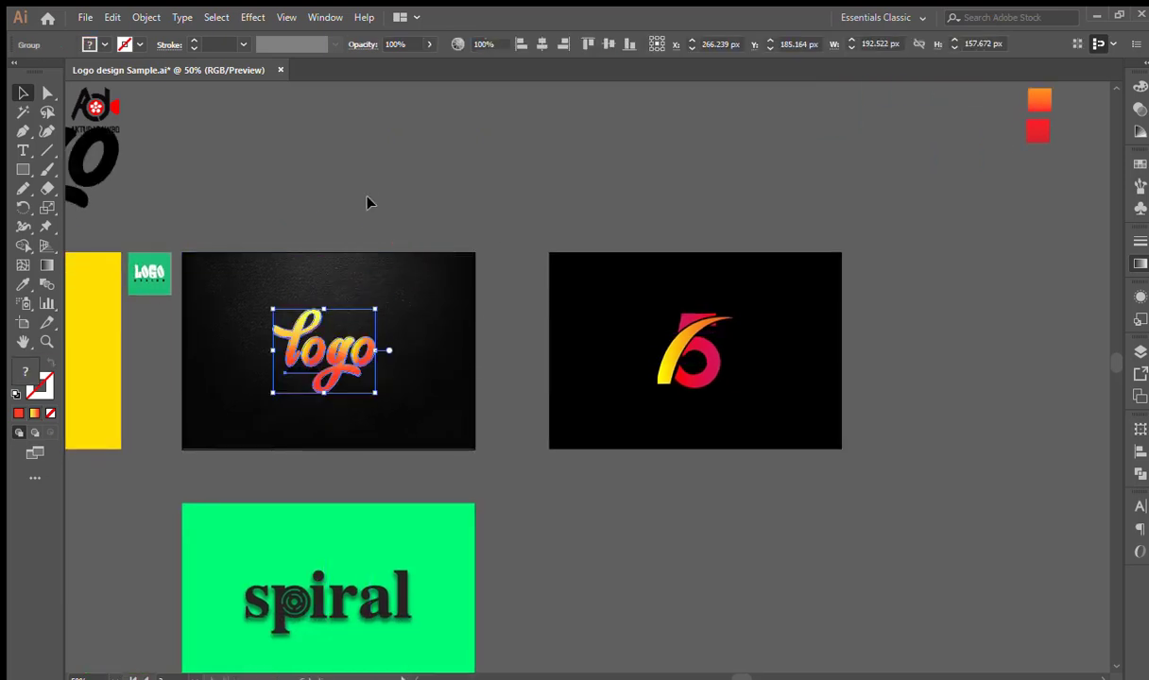
left_click(367, 200)
Enlarge the grouped logo slightly around its center on the textured background and deselect it.
left_click(344, 365, "ctrl")
left_click(597, 374, "ctrl")
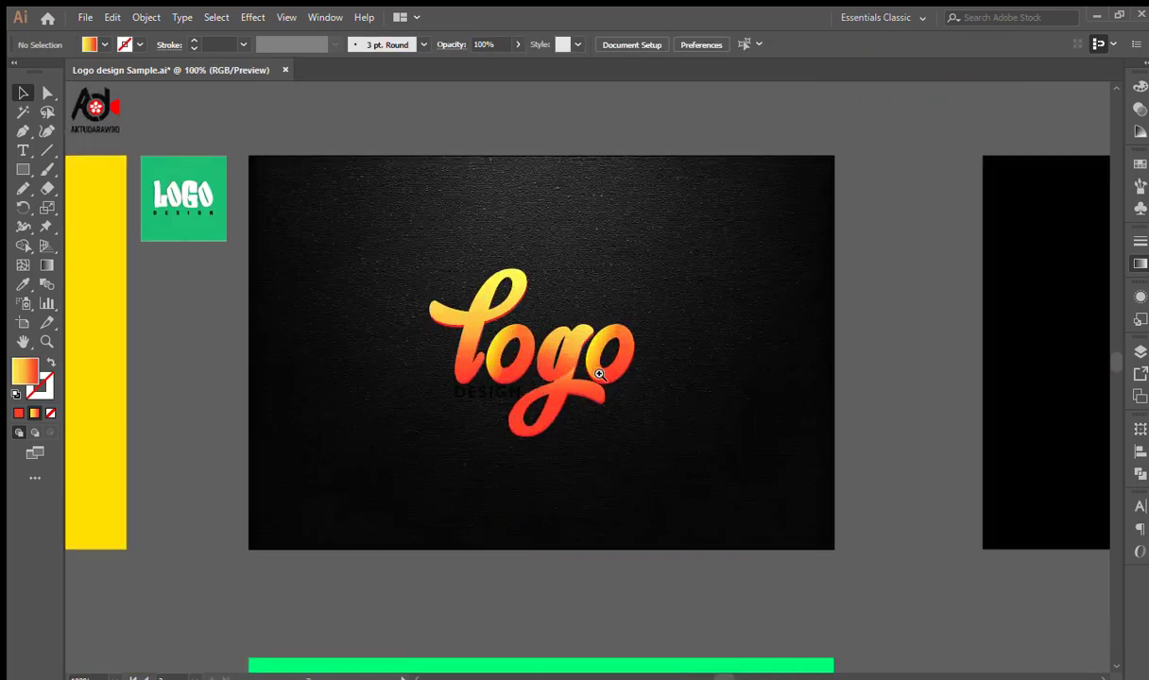
left_click_drag(646, 398, 572, 358)
left_click(490, 314)
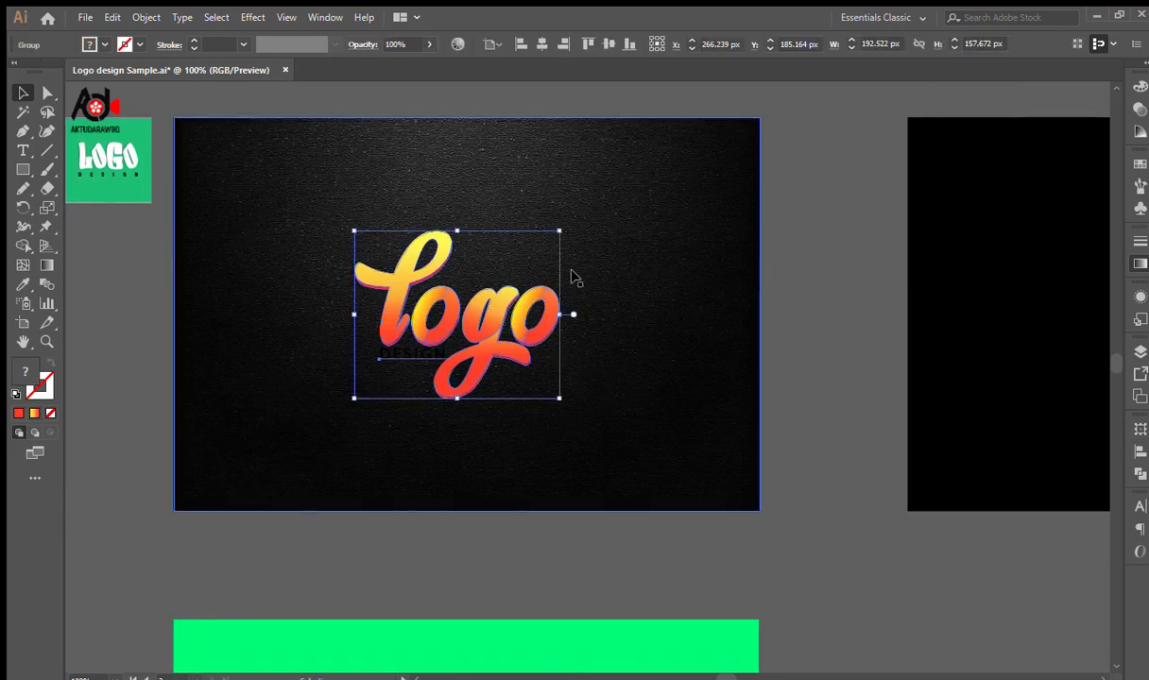
left_click_drag(570, 233, 594, 216)
left_click(853, 314)
Select the DESIGN text inside the logo group and fill it with white.
left_click_drag(714, 406, 675, 363)
left_click(48, 93)
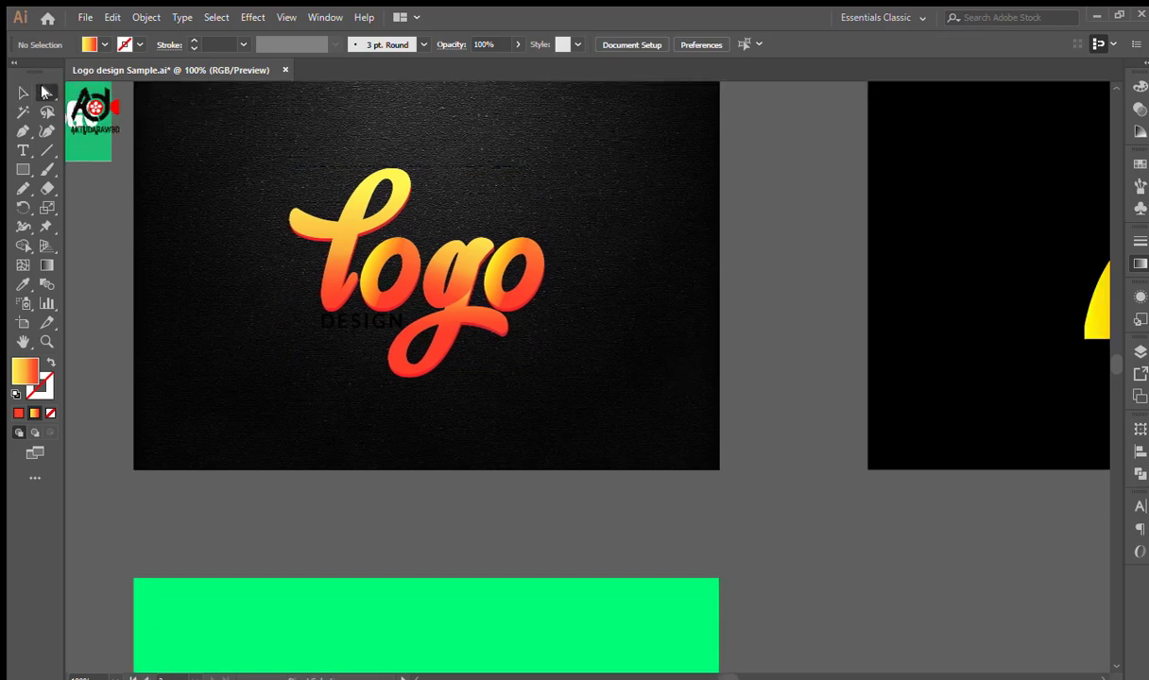
left_click(349, 337)
left_click(356, 321)
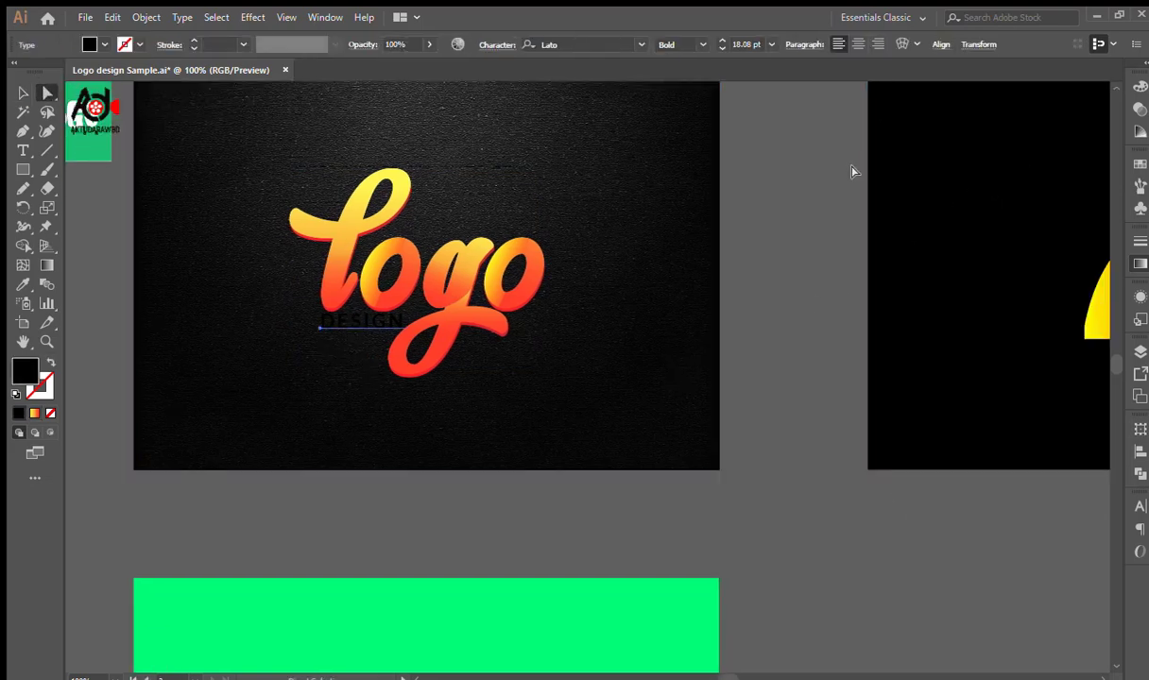
left_click(1142, 88)
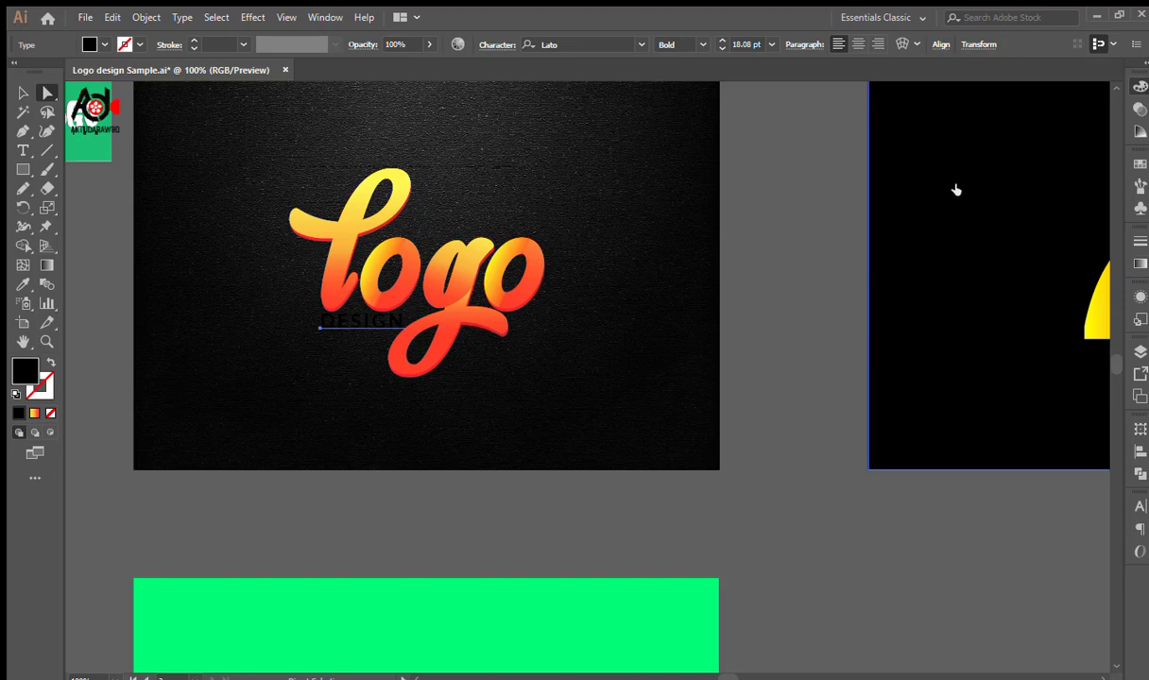
left_click(918, 179)
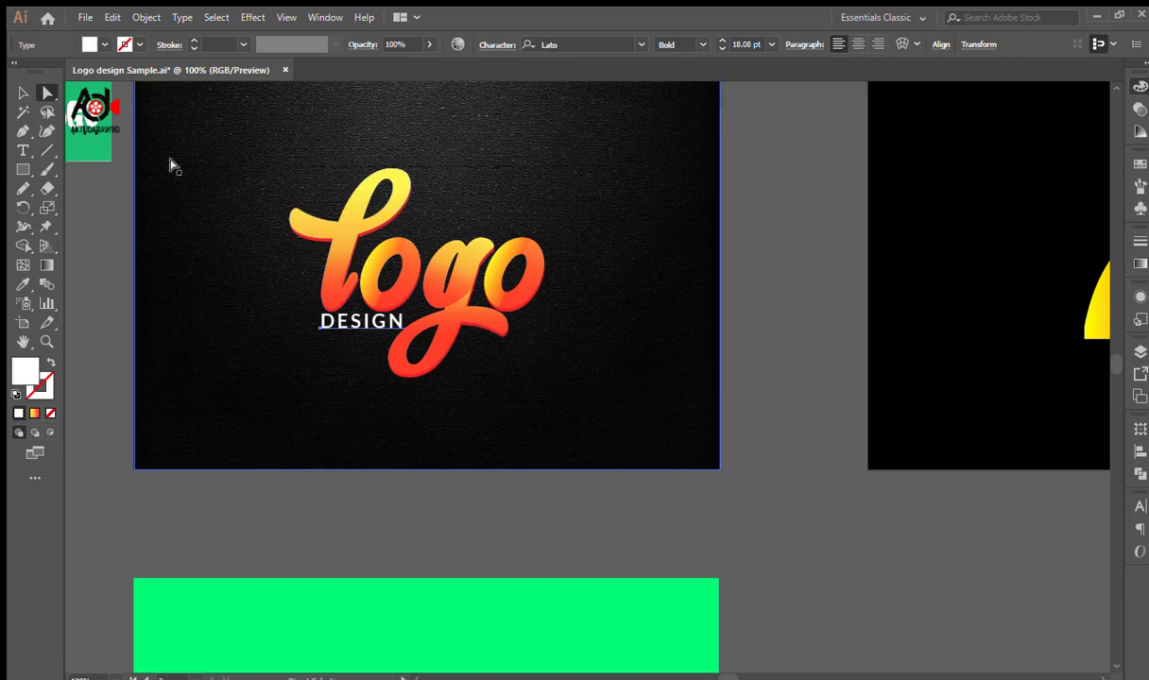
Select the white DESIGN text inside the logo group and reduce its font size to 15 pt.
left_click(22, 93)
left_click(67, 179)
left_click(414, 317)
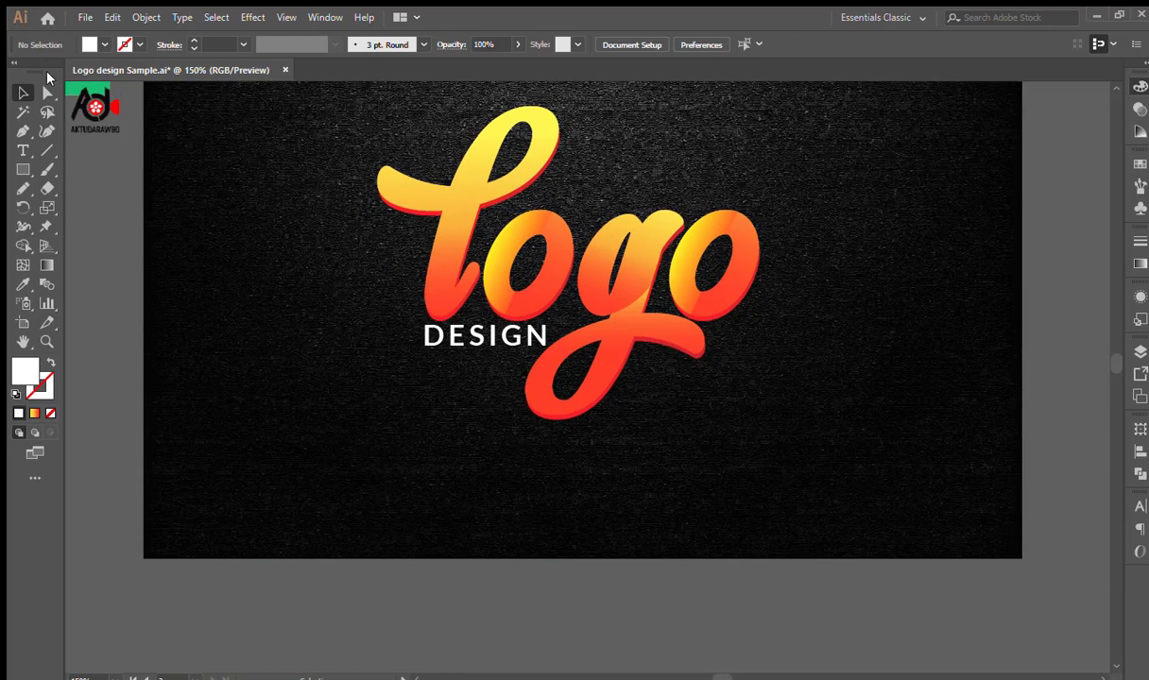
left_click(48, 93)
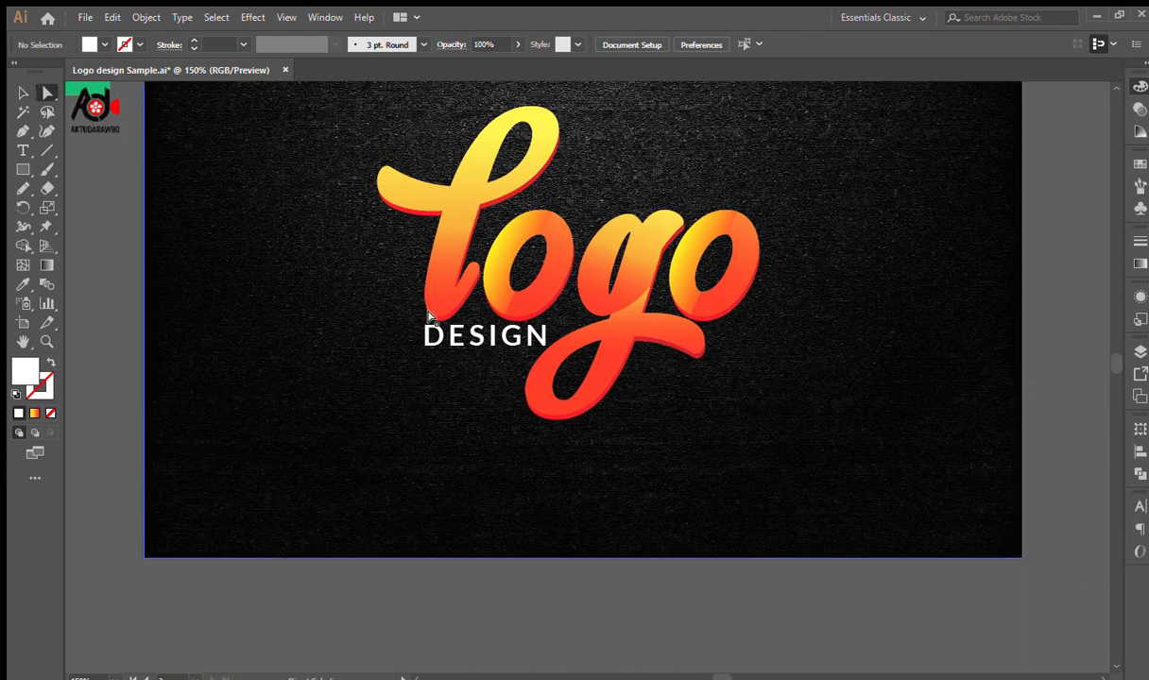
left_click(430, 333)
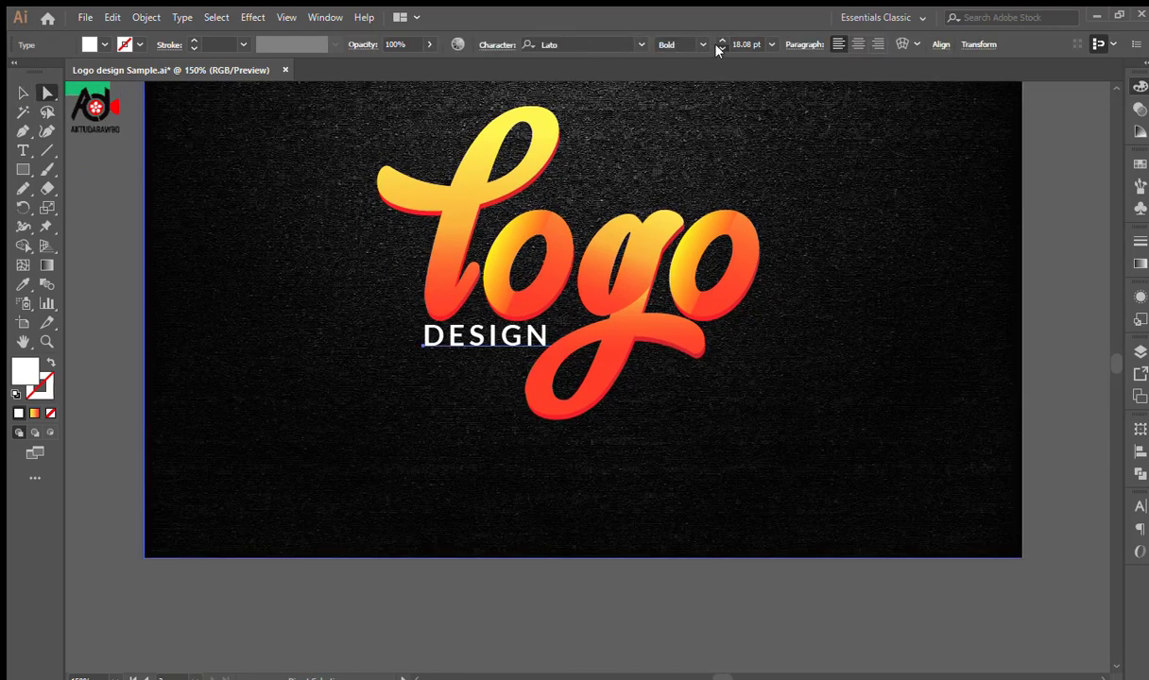
left_click(718, 48)
left_click(718, 48)
left_click(718, 48)
left_click(718, 48)
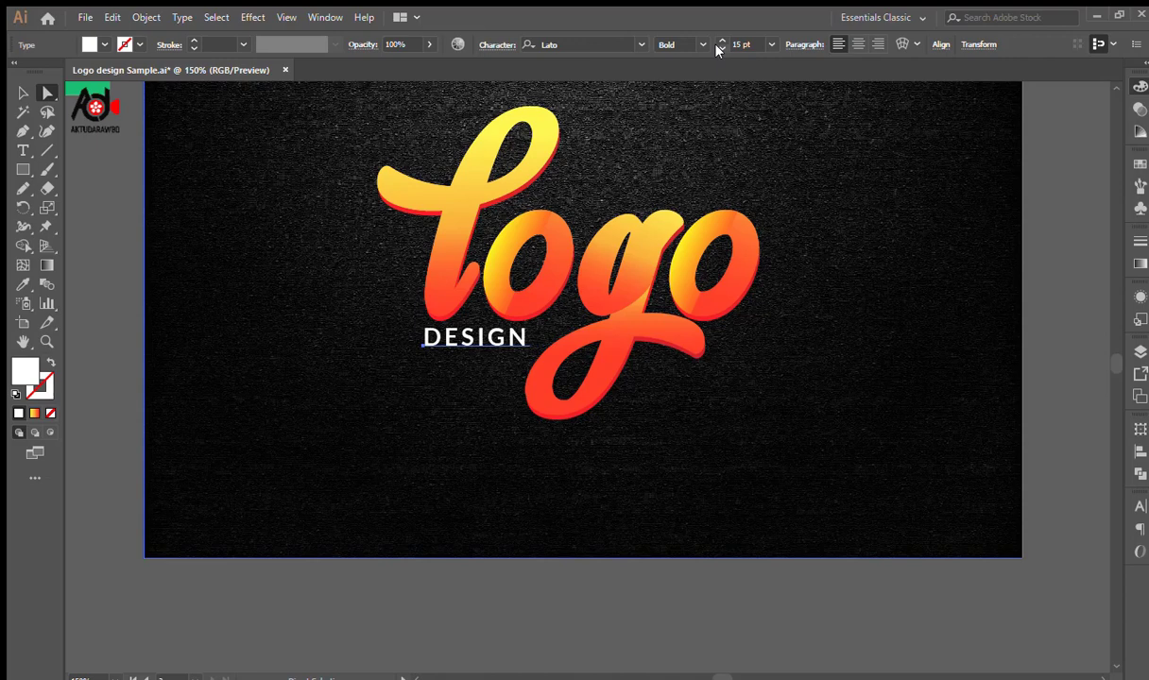
Nudge the DESIGN text slightly down below the lettering, set its font size to 16 pt, and deselect it.
key("Down")
key("Down")
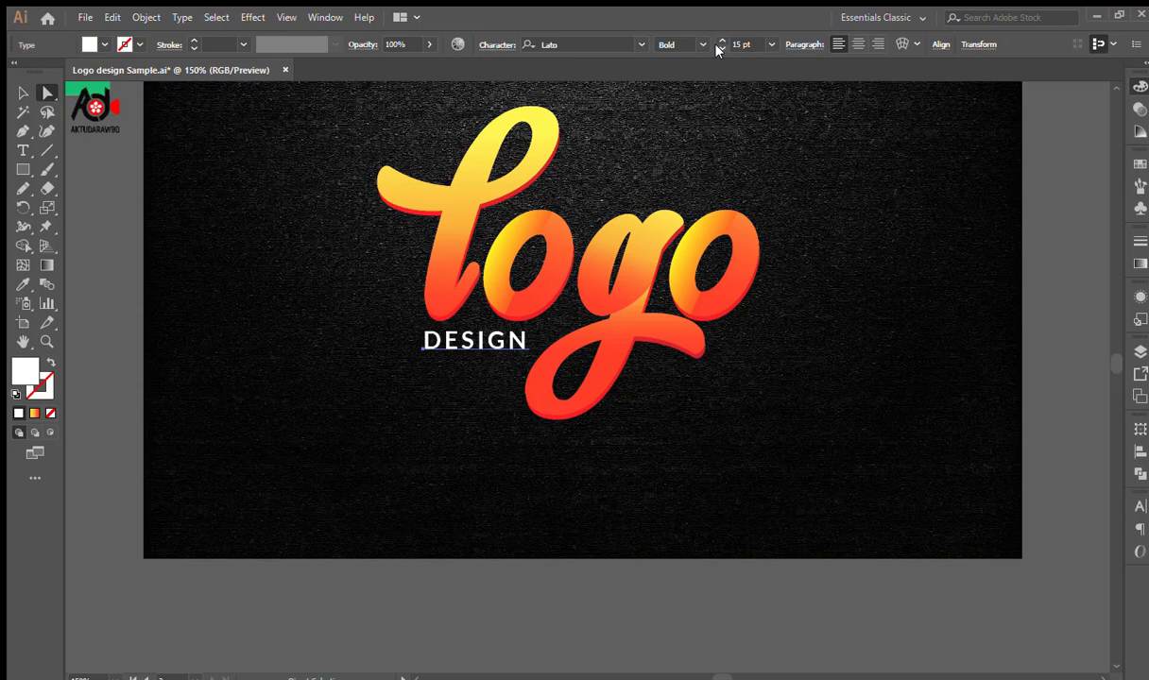
key("Down")
left_click(718, 41)
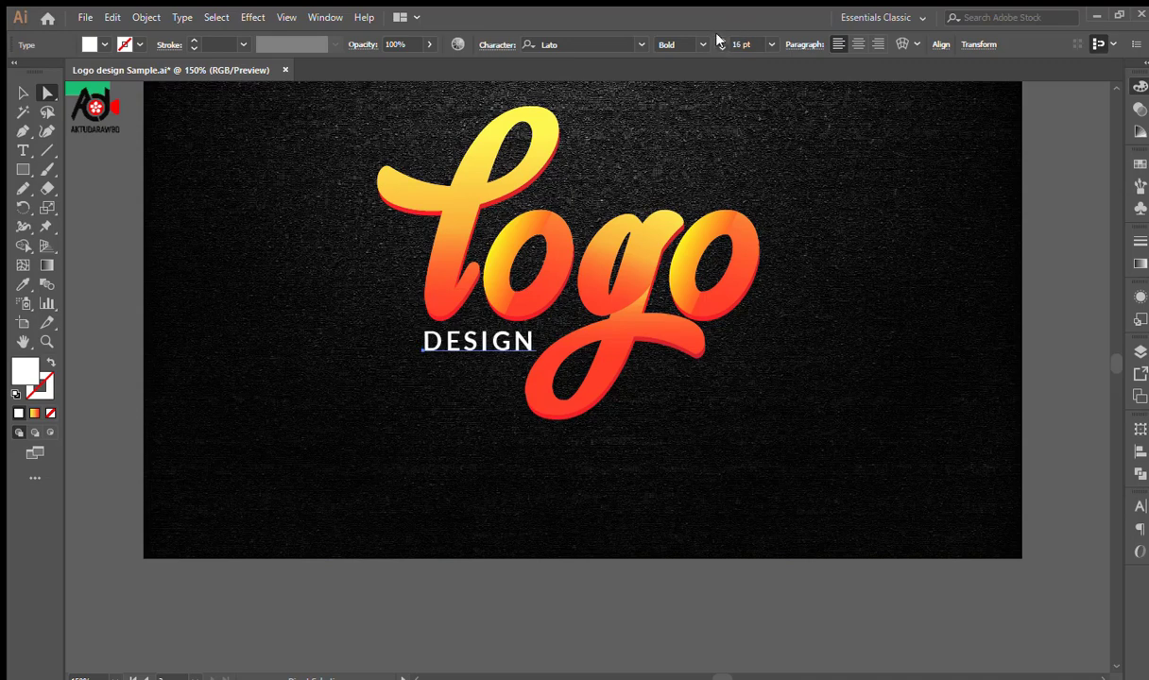
left_click(725, 605)
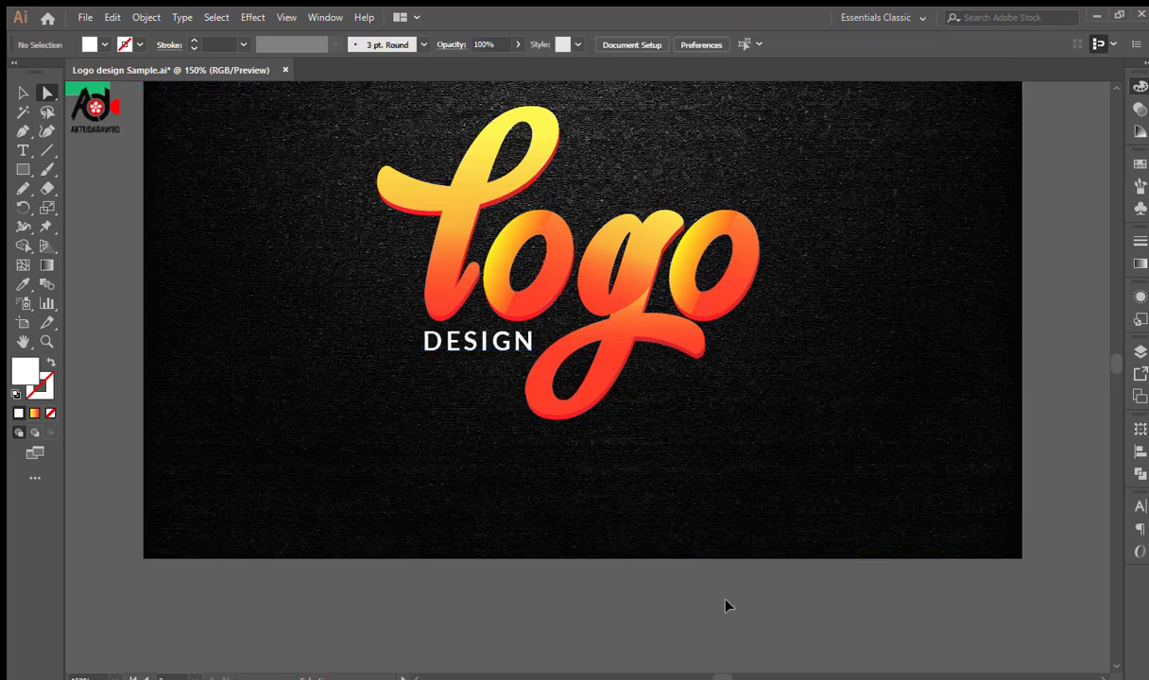
Check the logo's placement on the dark artboard by selecting its group without the textured background, and deselect it.
key("ctrl+0")
key("ctrl+1")
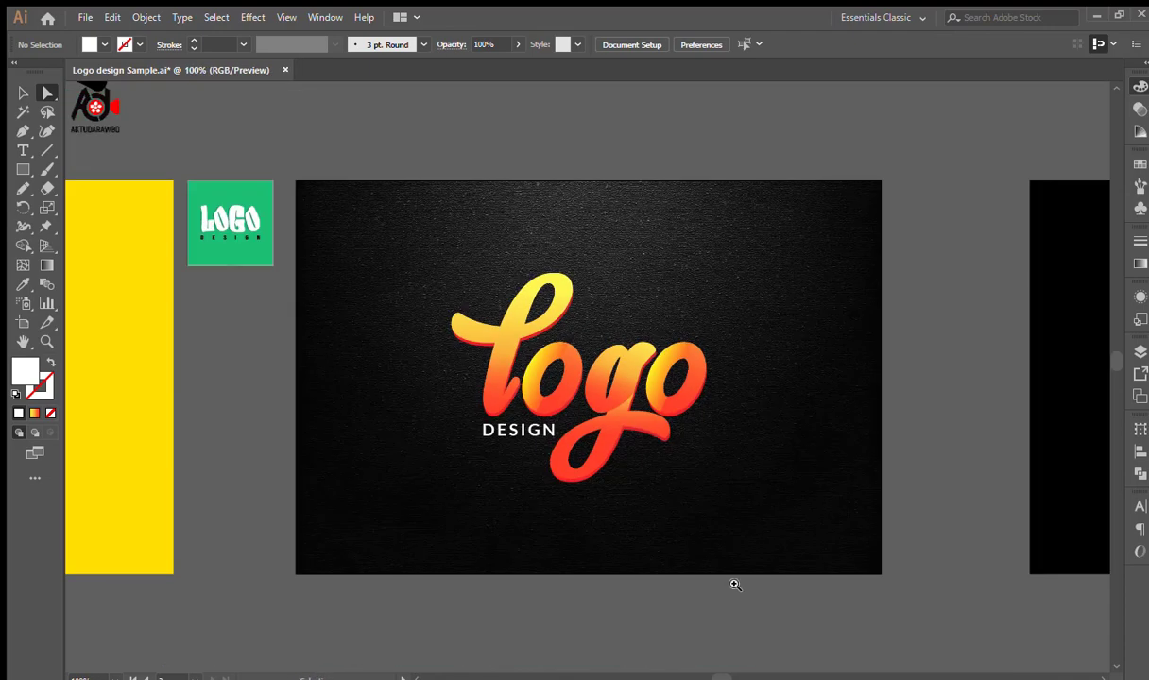
left_click_drag(668, 491, 522, 433)
left_click(24, 93)
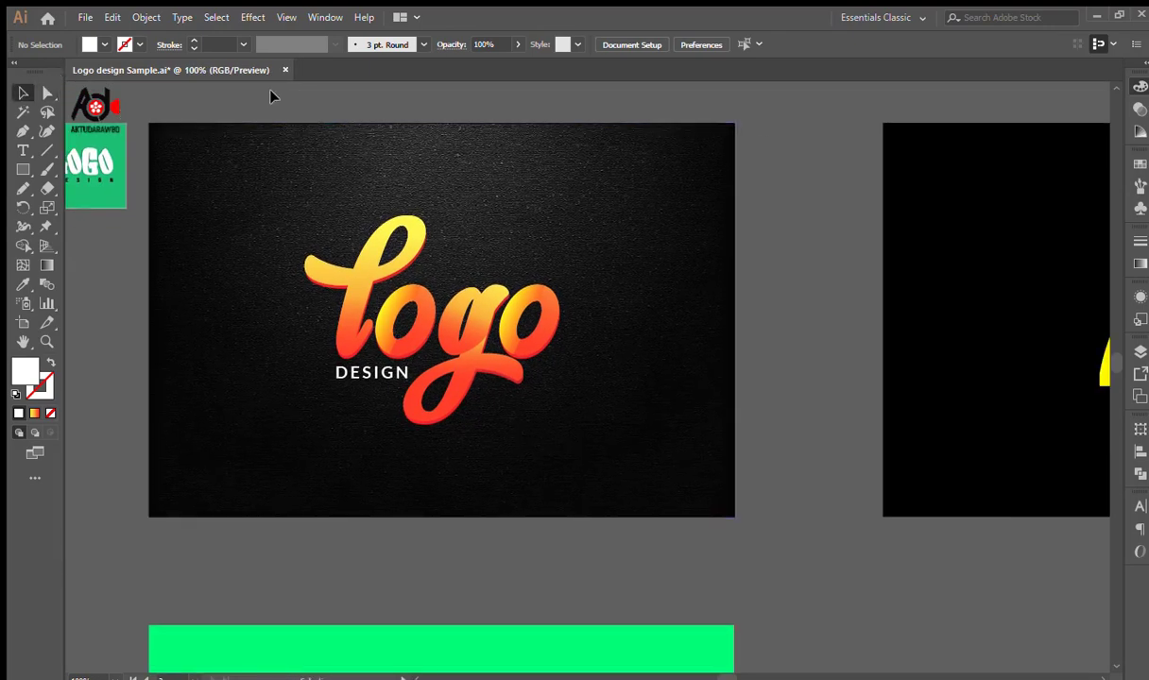
left_click_drag(271, 95, 605, 550)
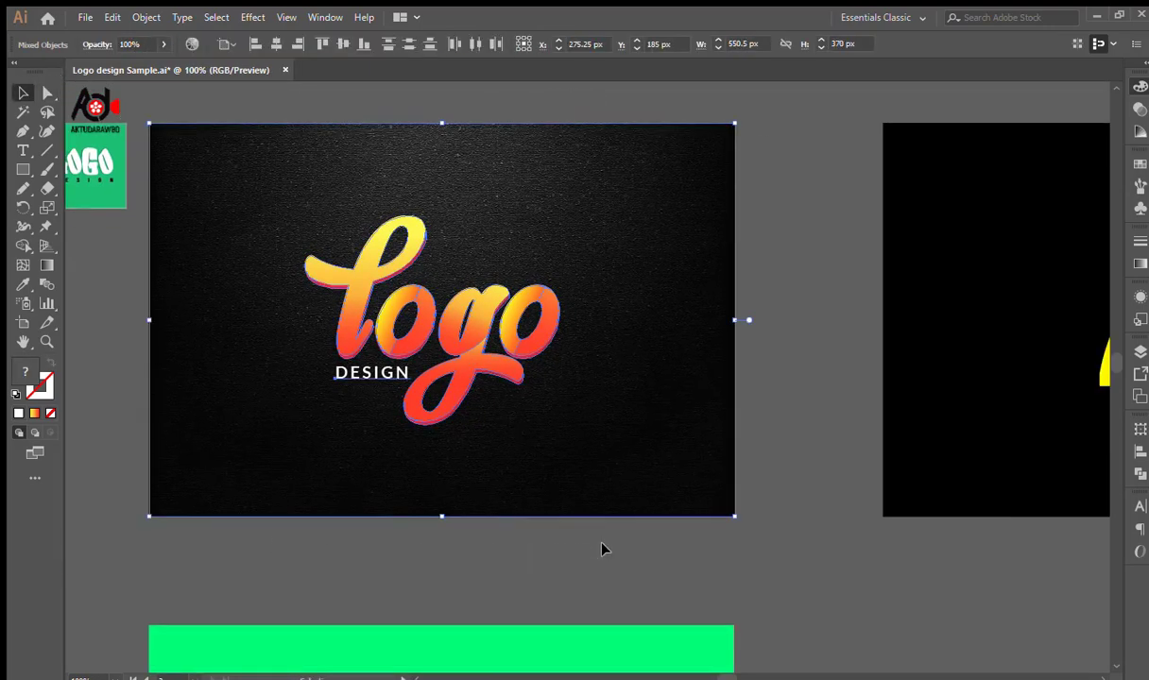
left_click(383, 518, "shift")
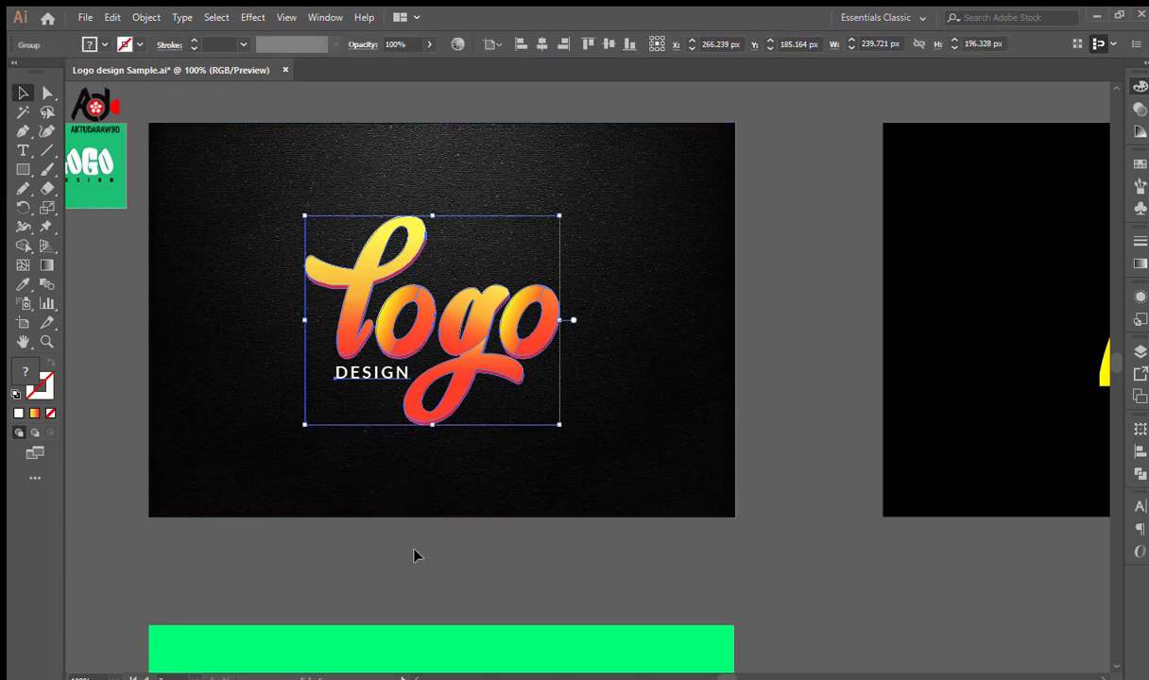
key("ctrl+shift+b")
left_click(431, 565)
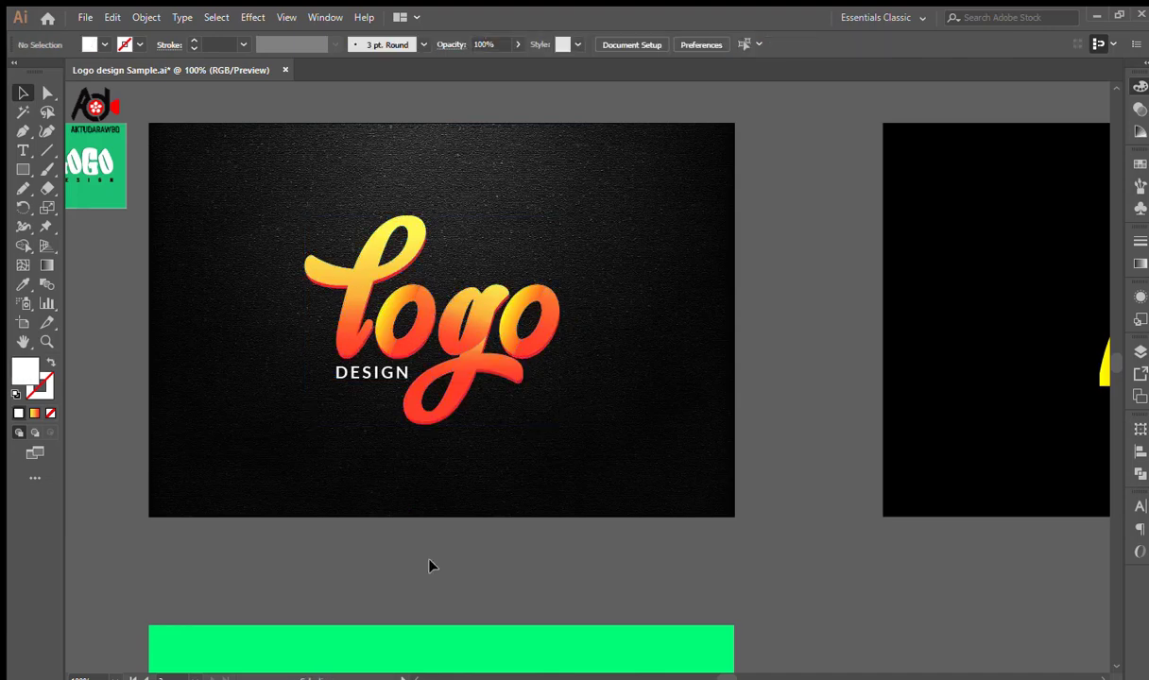